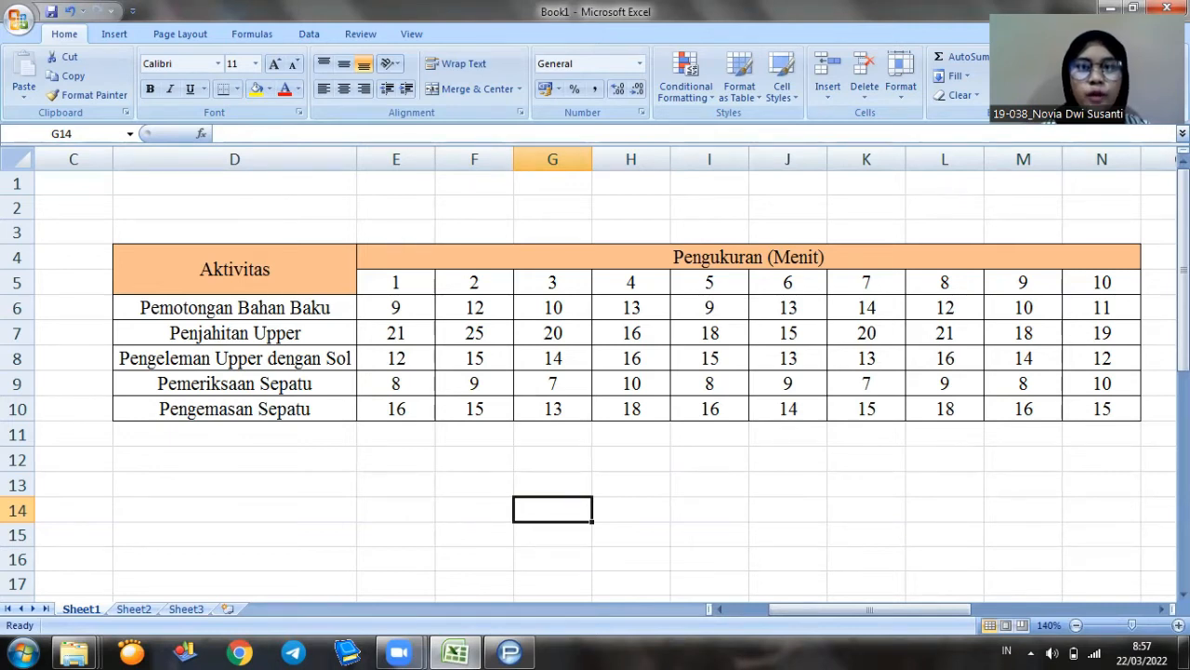
Switch to ProModel and create a new model titled PT. ARTHA with distance units in meters.
{"action": "left_click", "coordinate": [512, 650]}
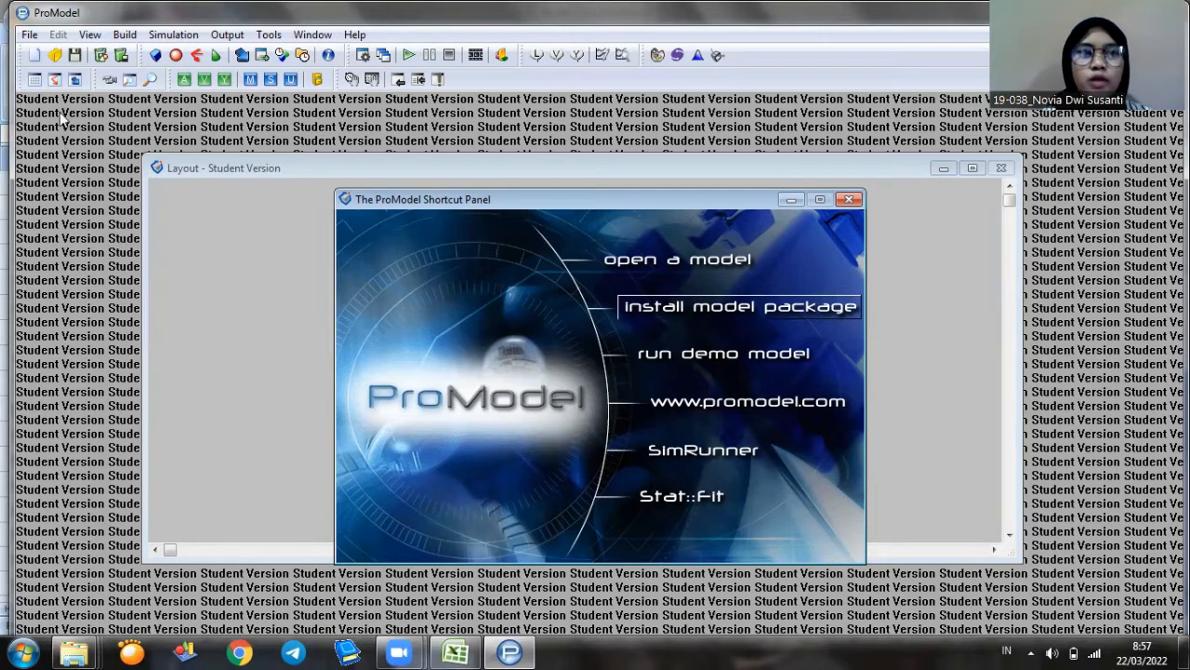
{"action": "left_click", "coordinate": [30, 35]}
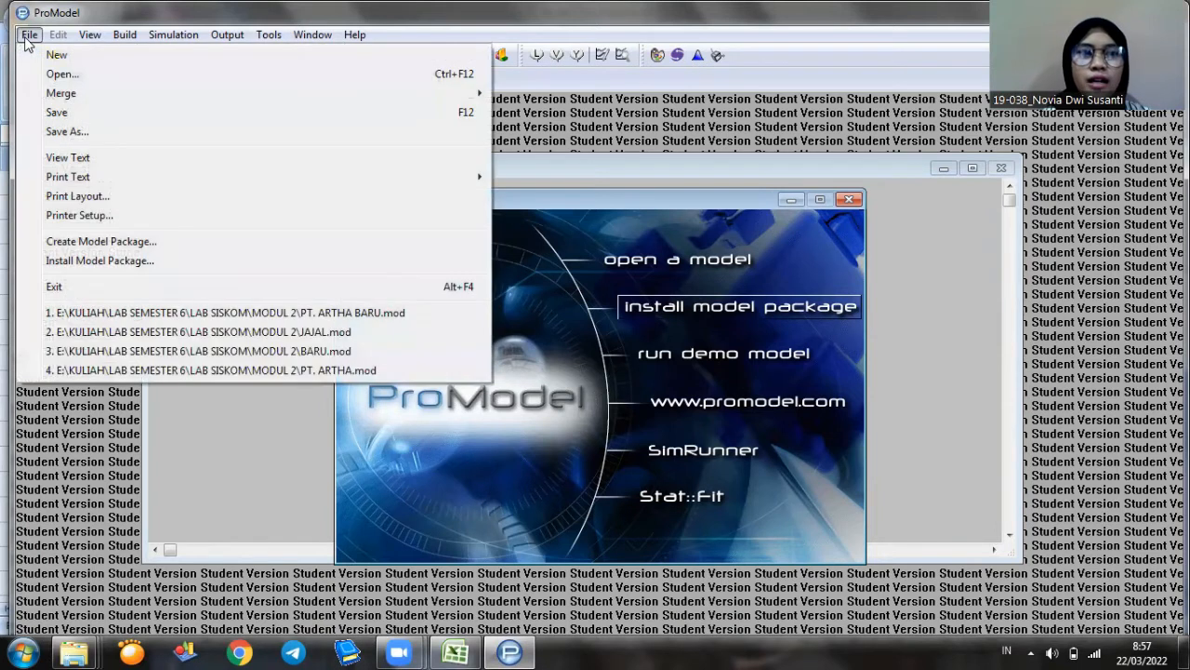
{"action": "left_click", "coordinate": [57, 57]}
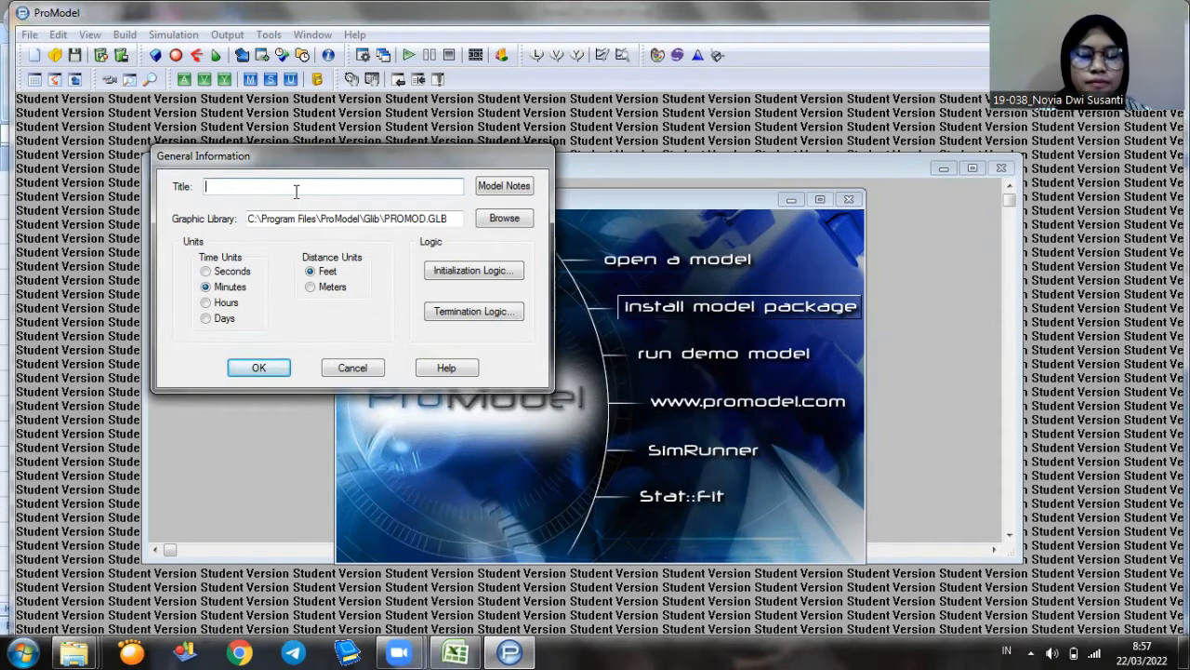
{"action": "type", "text": "PT "}
{"action": "type", "text": " ARTHA"}
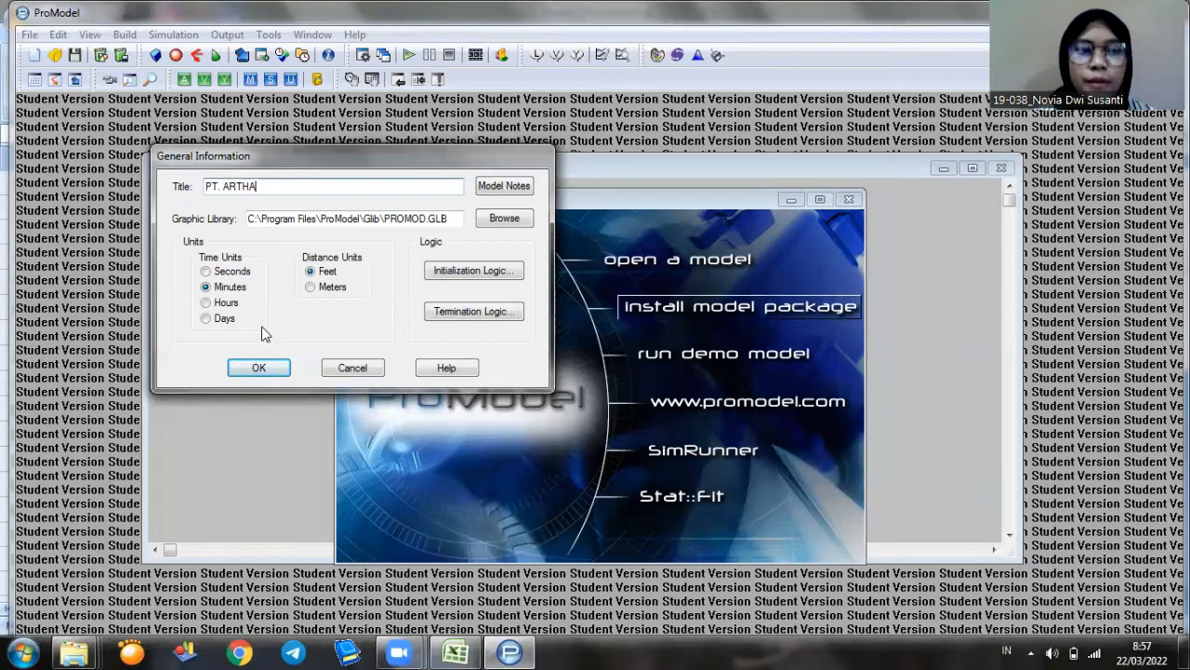
{"action": "left_click", "coordinate": [315, 290]}
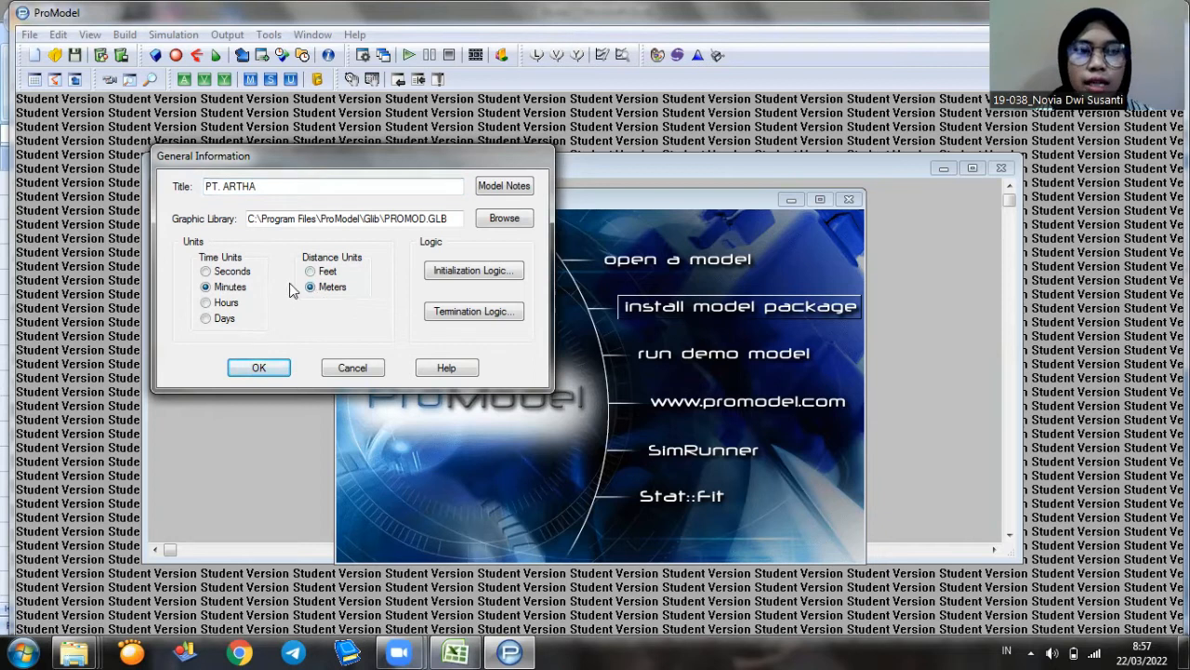
{"action": "left_click", "coordinate": [260, 368]}
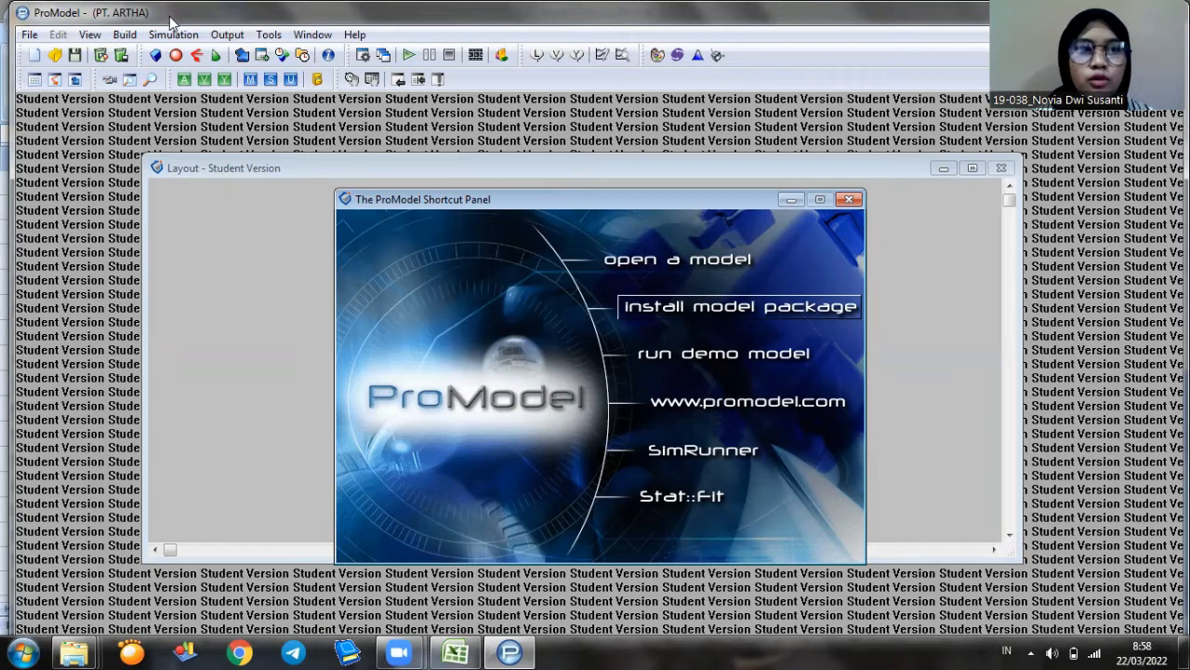
Open the Locations editor, place an Engine location in the layout's upper-left area and enlarge its graphic.
{"action": "left_click", "coordinate": [125, 34]}
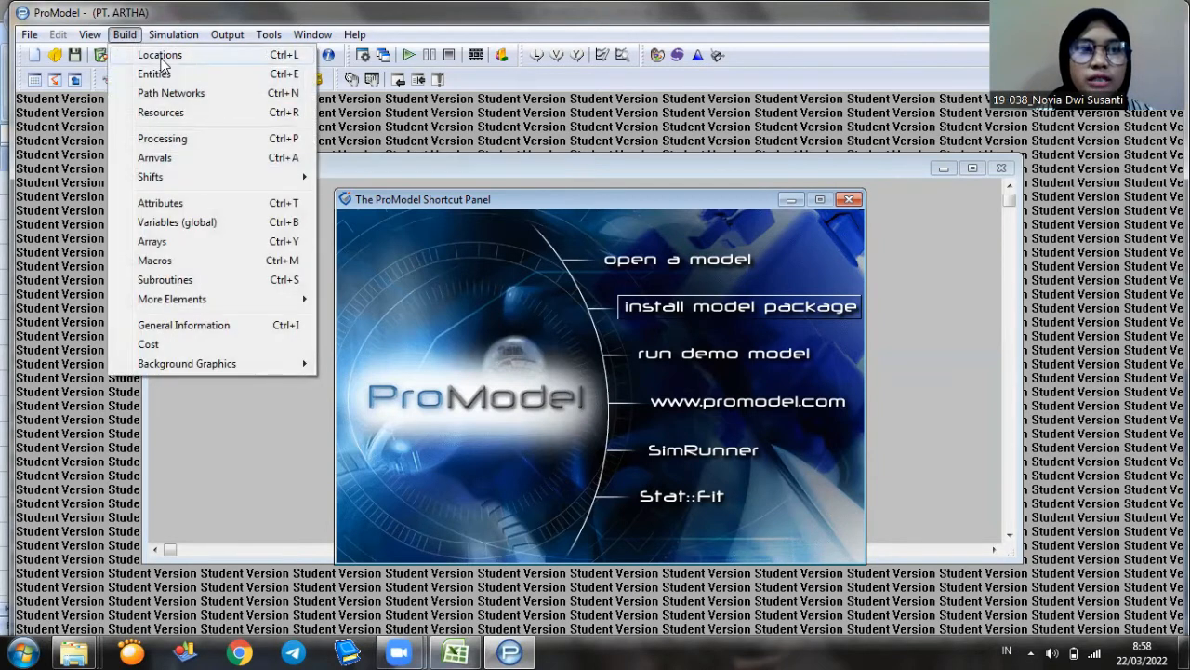
{"action": "left_click", "coordinate": [160, 55]}
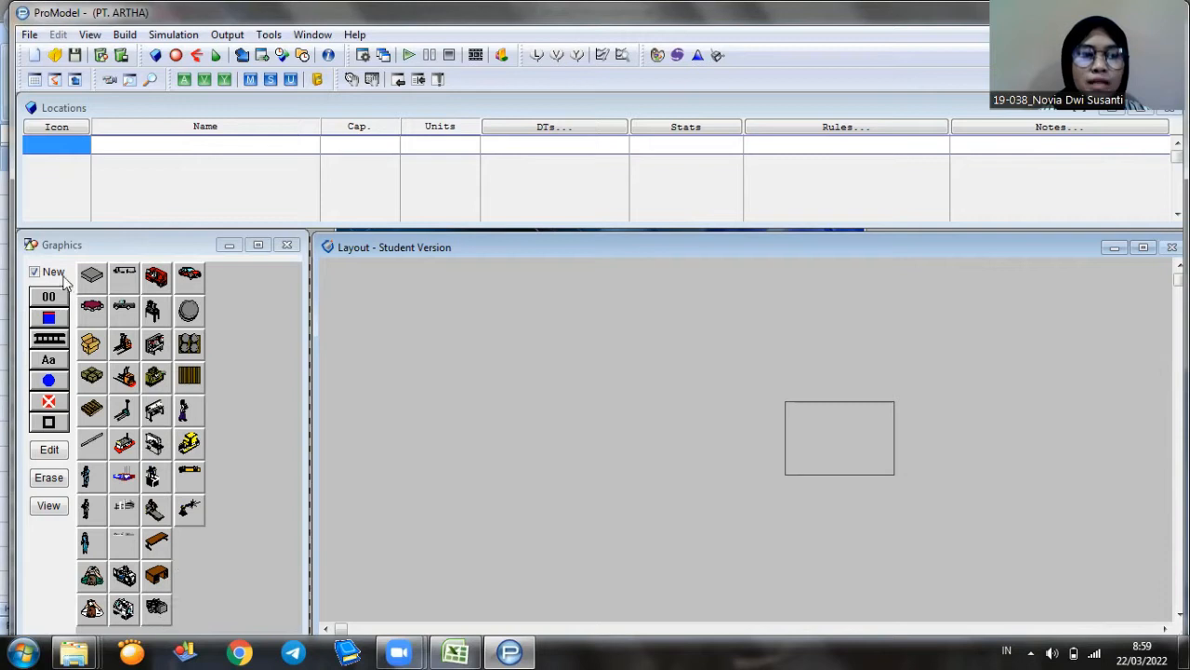
{"action": "left_click", "coordinate": [154, 610]}
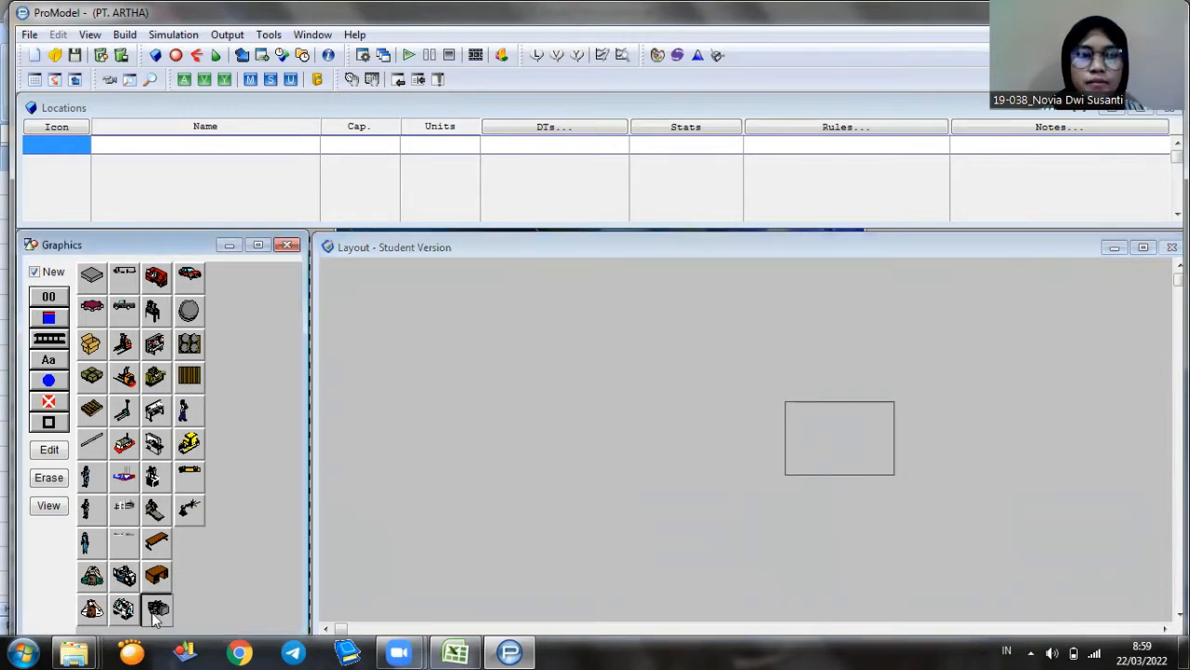
{"action": "left_click", "coordinate": [404, 312]}
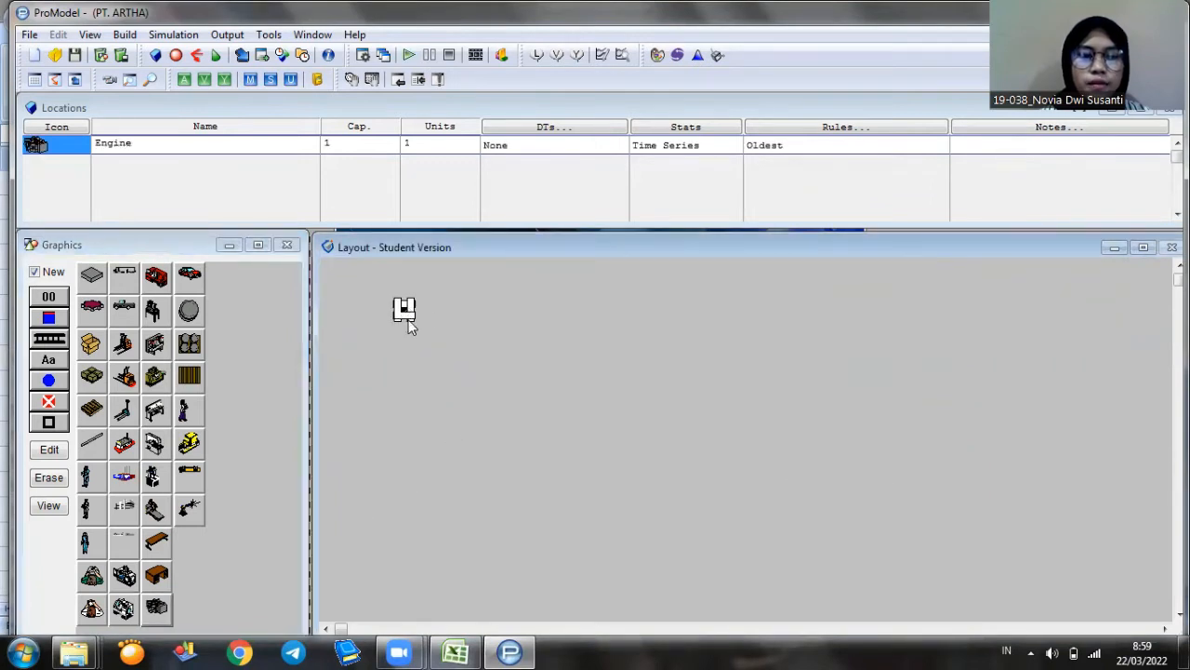
{"action": "left_click_drag", "start_coordinate": [414, 319], "coordinate": [524, 390]}
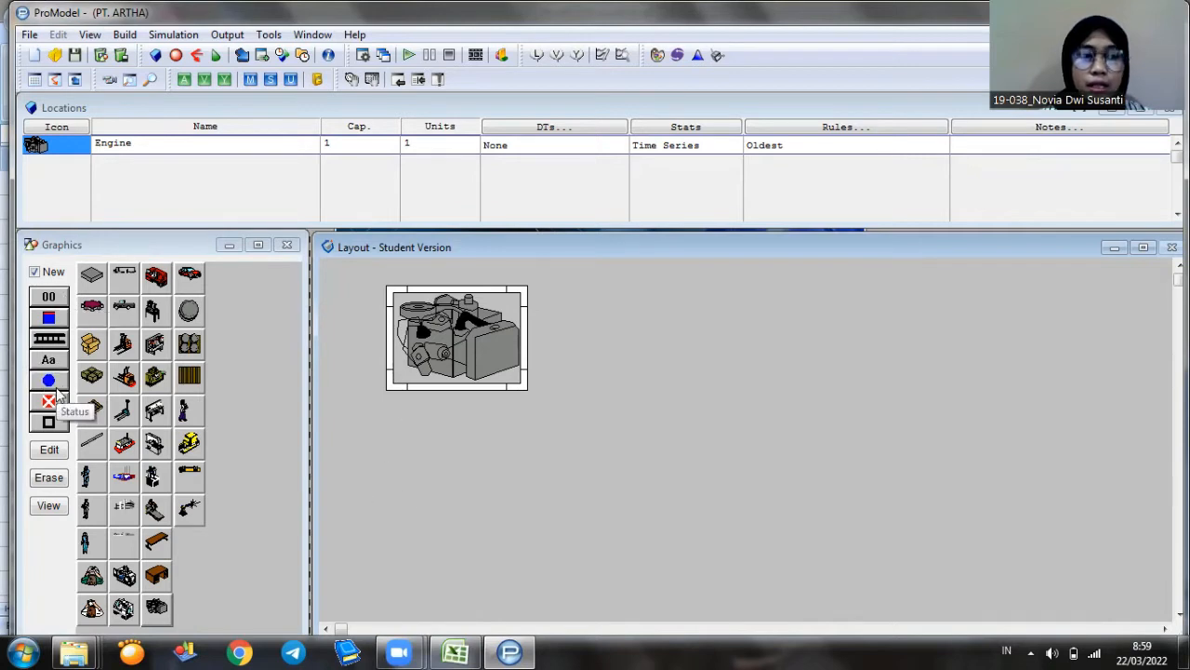
Add a name label to the Engine location and position it just below the engine graphic.
{"action": "left_click", "coordinate": [33, 274]}
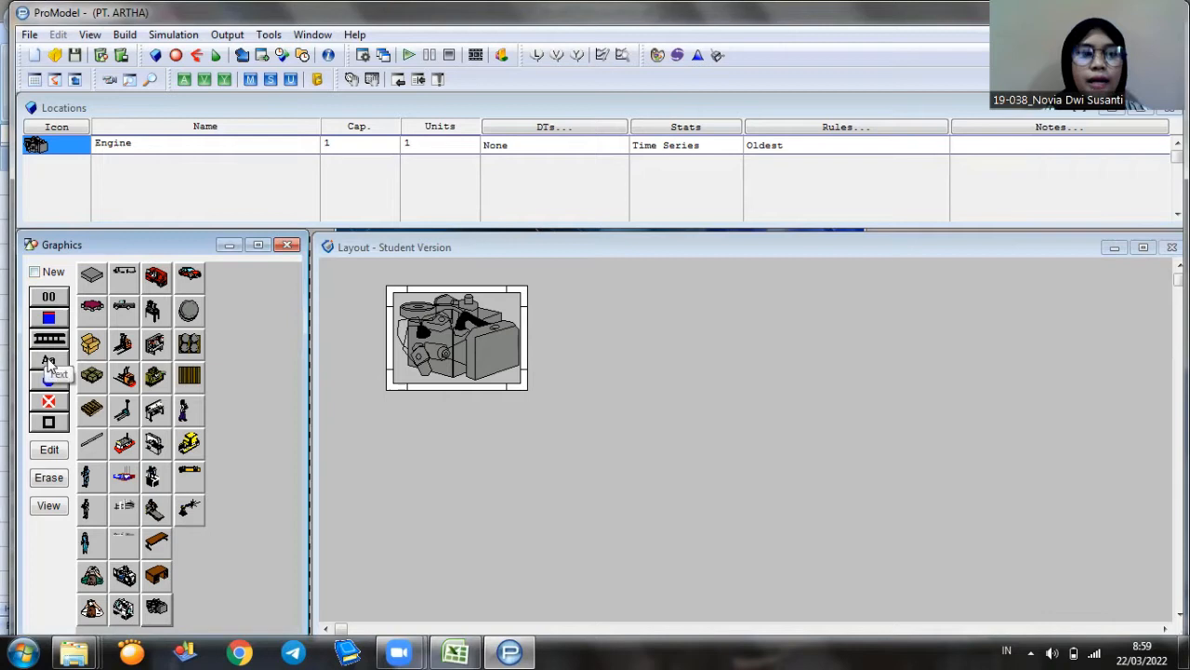
{"action": "left_click", "coordinate": [49, 364]}
{"action": "left_click", "coordinate": [452, 412]}
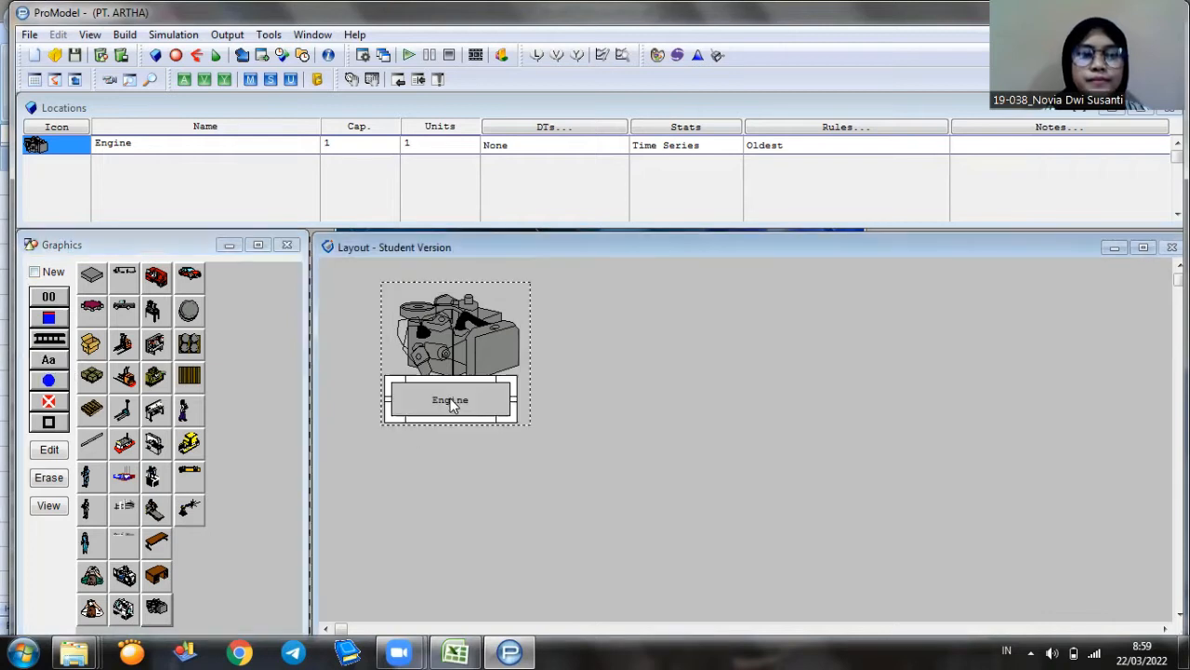
{"action": "mouse_move", "coordinate": [452, 409]}
{"action": "left_mouse_down"}
{"action": "mouse_move", "coordinate": [474, 421]}
{"action": "mouse_move", "coordinate": [459, 428]}
{"action": "mouse_move", "coordinate": [463, 415]}
{"action": "left_mouse_up"}
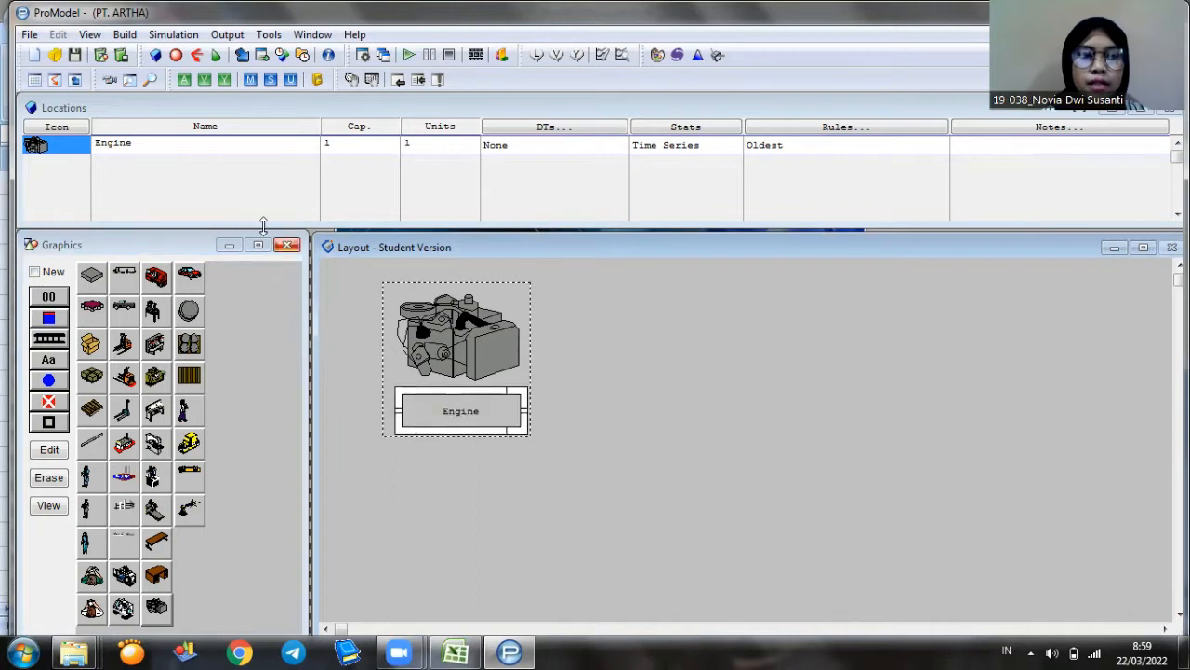
Rename the Engine location as Pemotongan.
{"action": "left_click", "coordinate": [133, 149]}
{"action": "double_click", "coordinate": [108, 146]}
{"action": "key", "text": "BackSpace"}
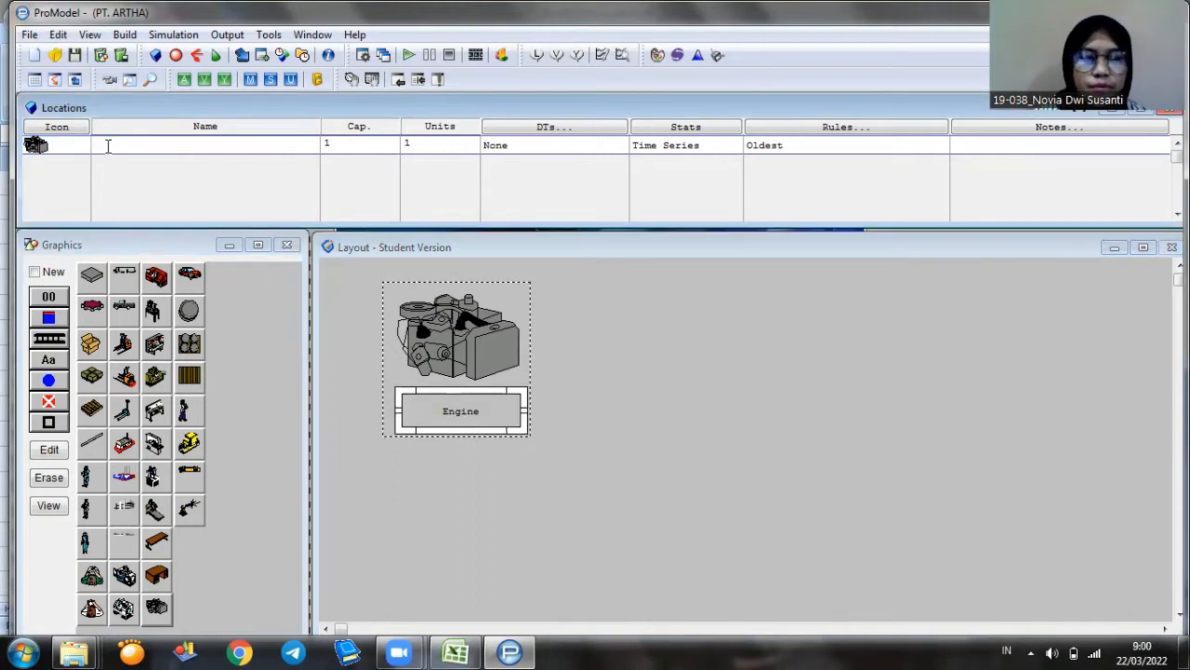
{"action": "type", "text": "Pemo"}
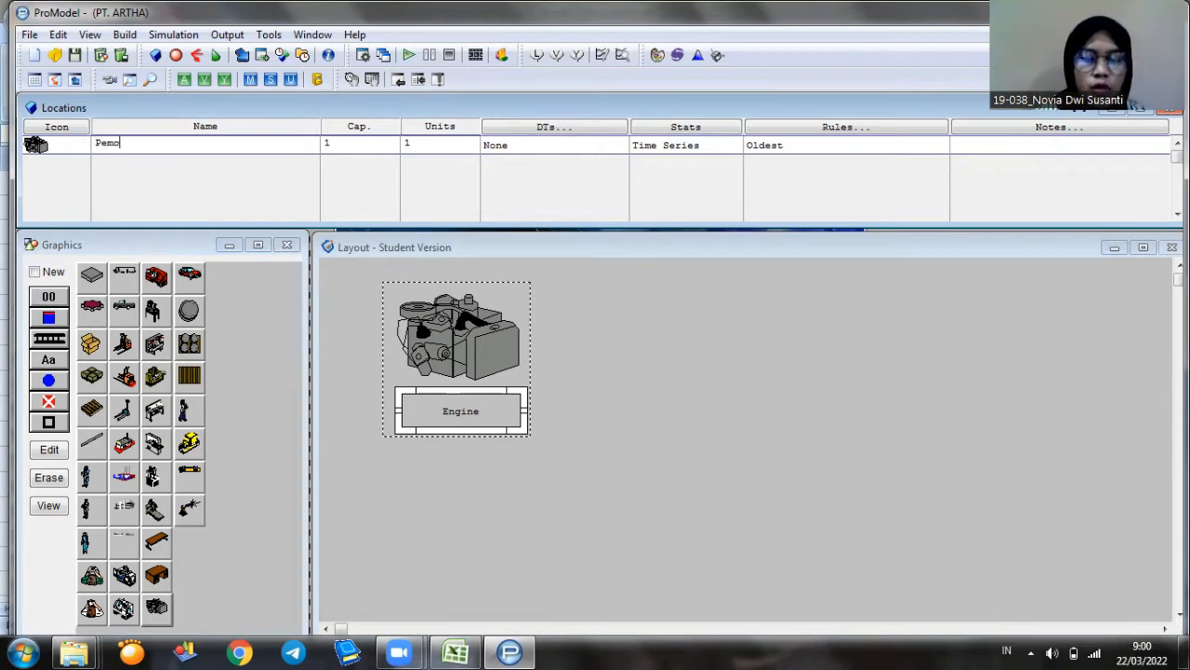
{"action": "type", "text": "tongan"}
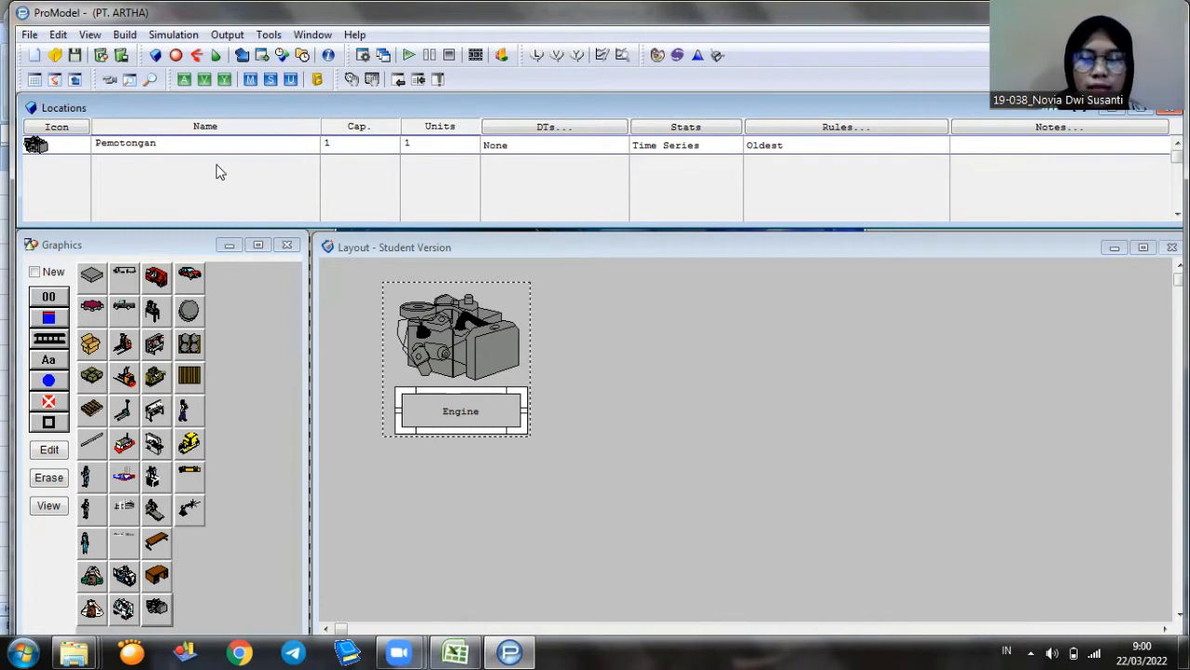
{"action": "key", "text": "Return"}
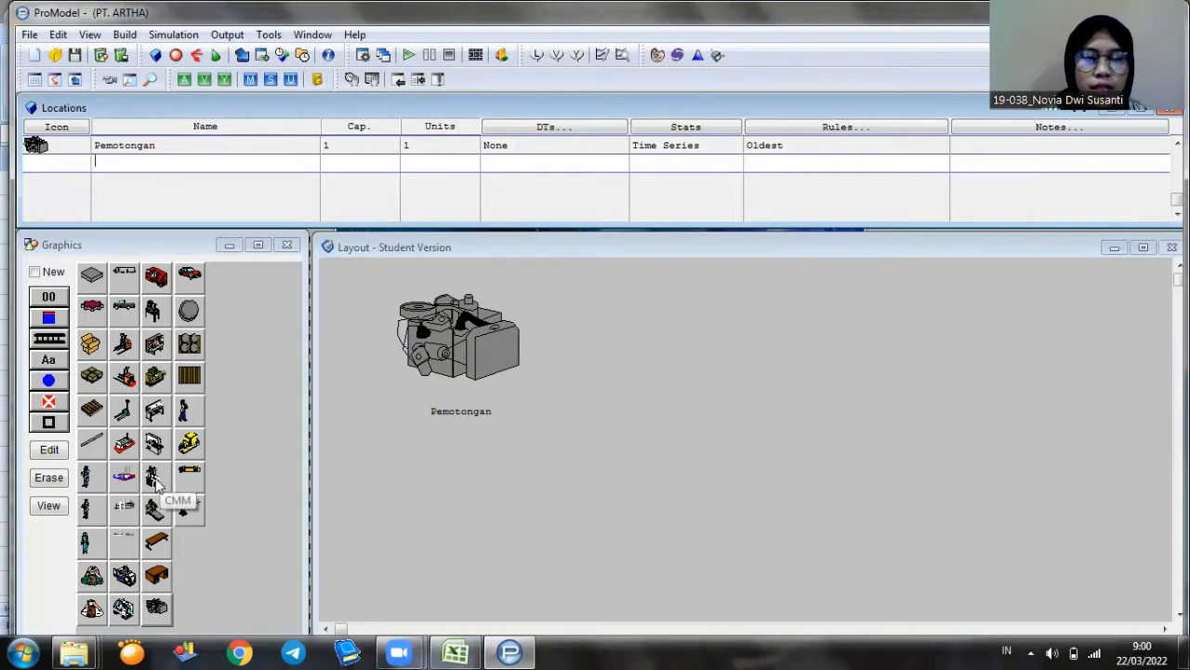
Add a new location with the CMM graphic to the right of Pemotongan in the layout and enlarge it.
{"action": "left_click", "coordinate": [33, 272]}
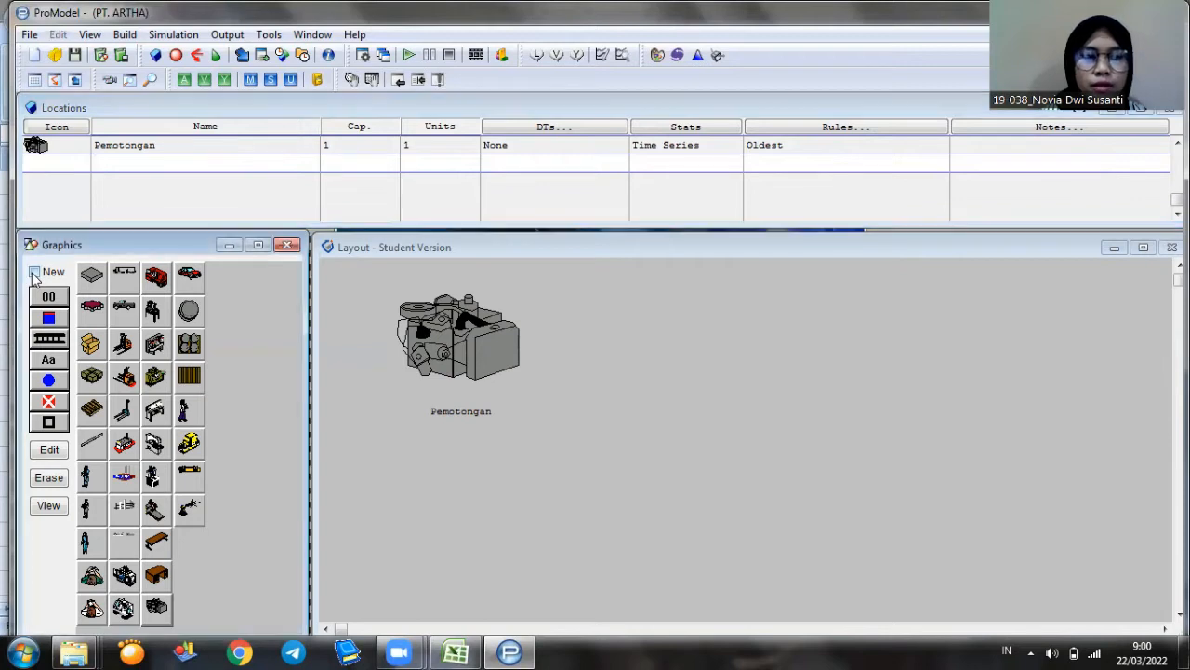
{"action": "left_click", "coordinate": [154, 479]}
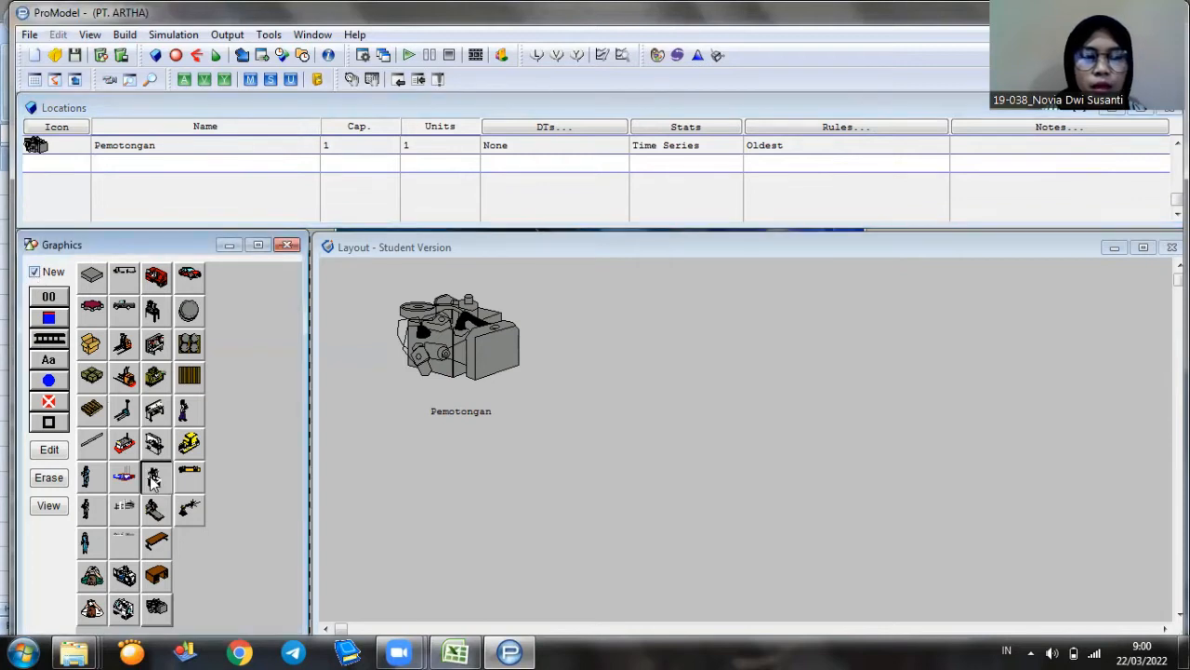
{"action": "left_click", "coordinate": [622, 305]}
{"action": "left_click_drag", "start_coordinate": [625, 317], "coordinate": [667, 369]}
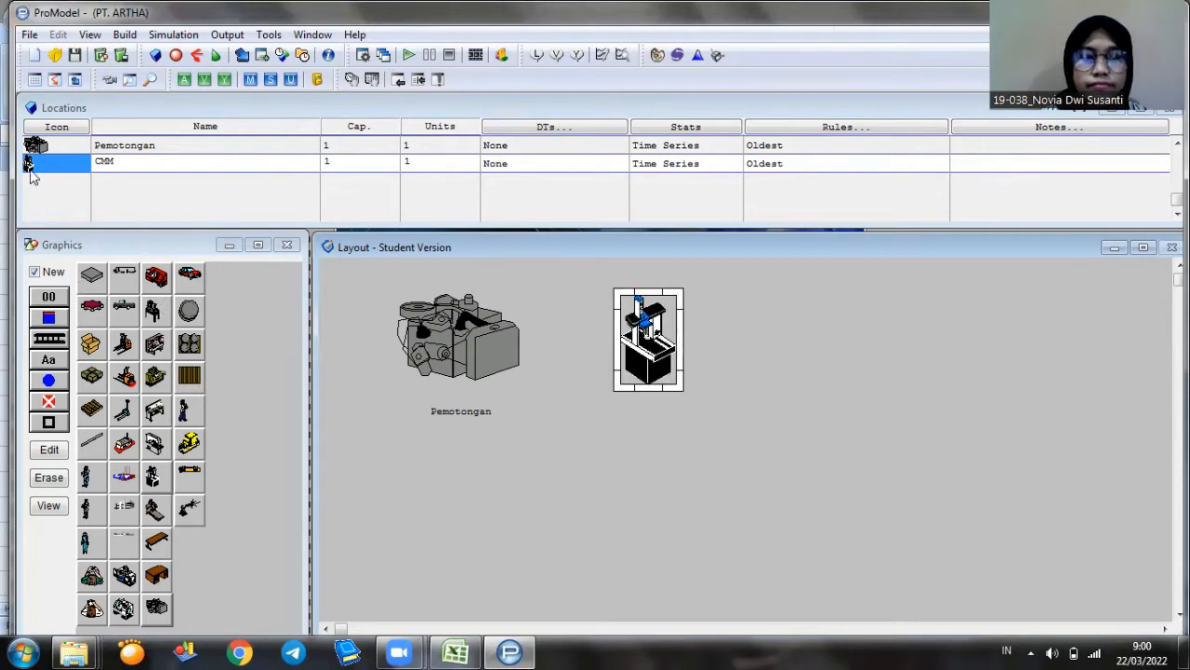
Add a name label below the CMM graphic and rename that location as Penjahitan.
{"action": "left_click", "coordinate": [34, 272]}
{"action": "left_click", "coordinate": [49, 360]}
{"action": "double_click", "coordinate": [71, 161]}
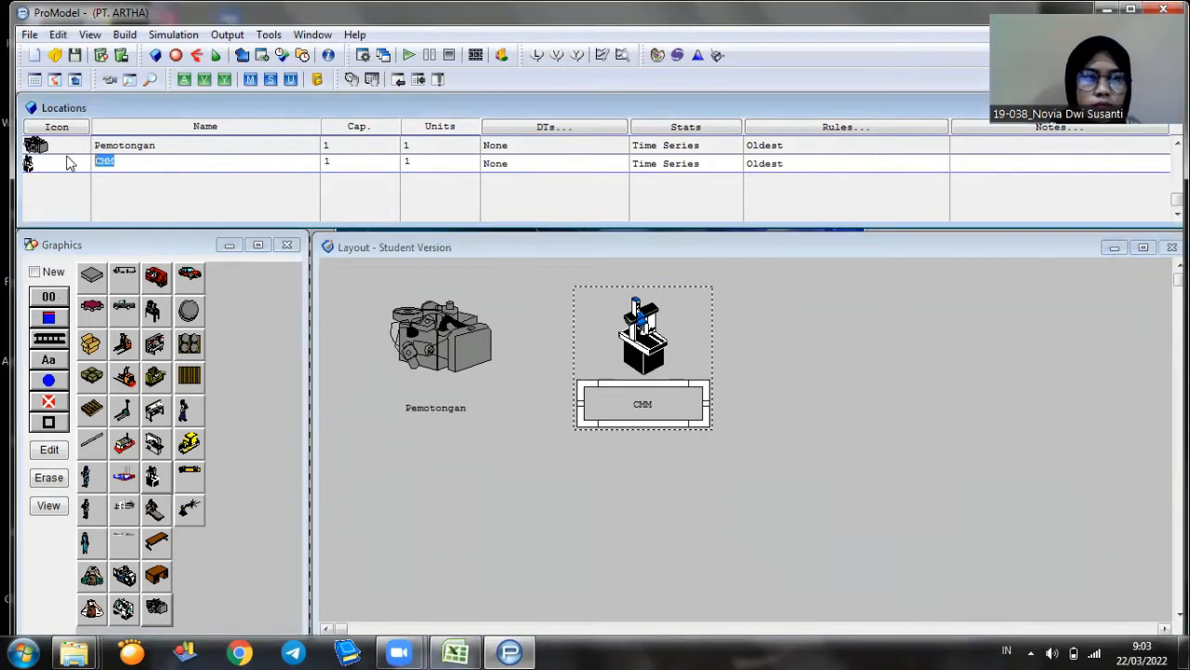
{"action": "type", "text": "Penjag"}
{"action": "key", "text": "BackSpace"}
{"action": "key", "text": "BackSpace"}
{"action": "type", "text": "ahitan"}
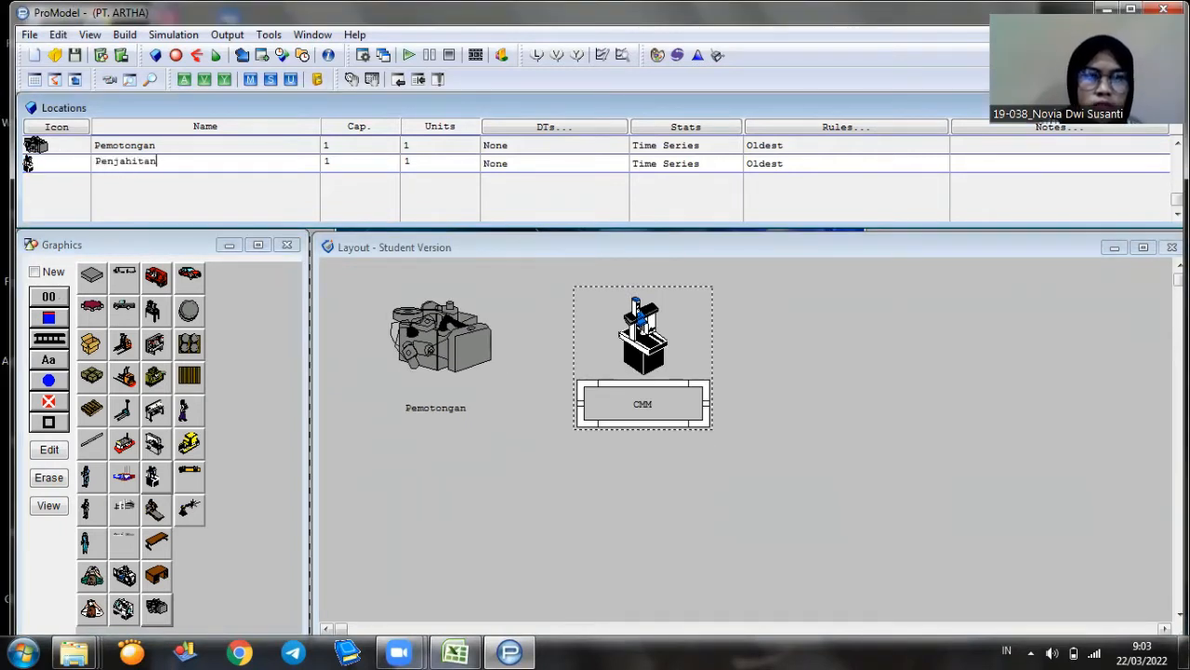
{"action": "key", "text": "Return"}
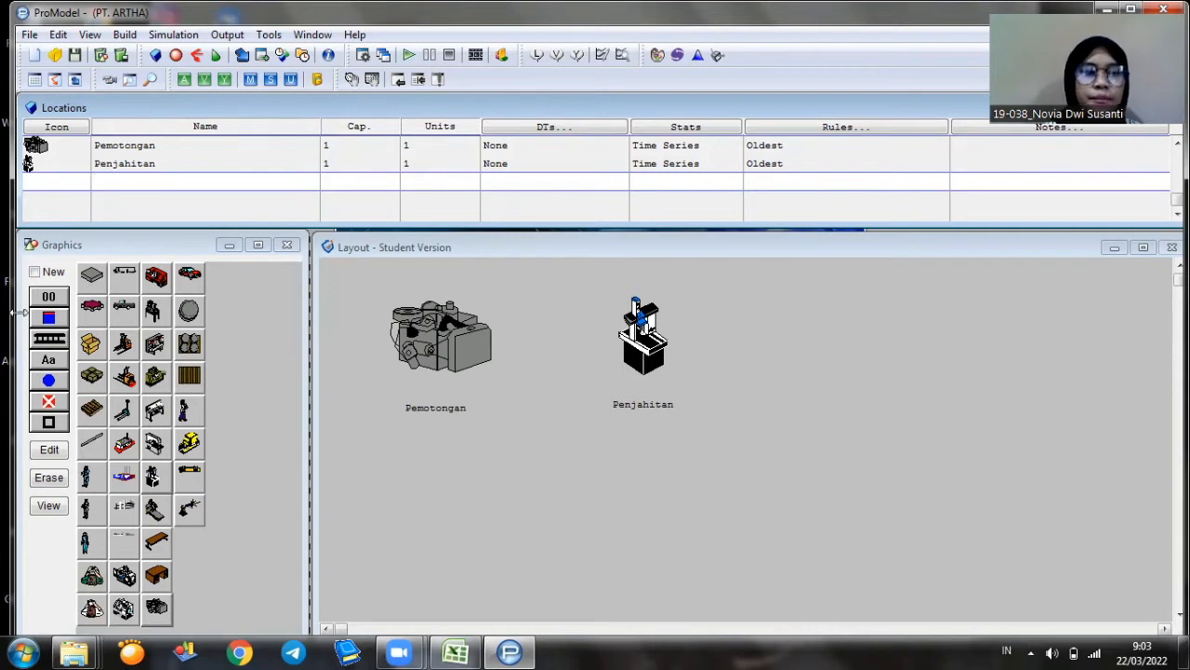
Add a new location with the green-shirted Worker graphic to the right of Penjahitan and enlarge it.
{"action": "left_click", "coordinate": [34, 273]}
{"action": "left_click", "coordinate": [92, 577]}
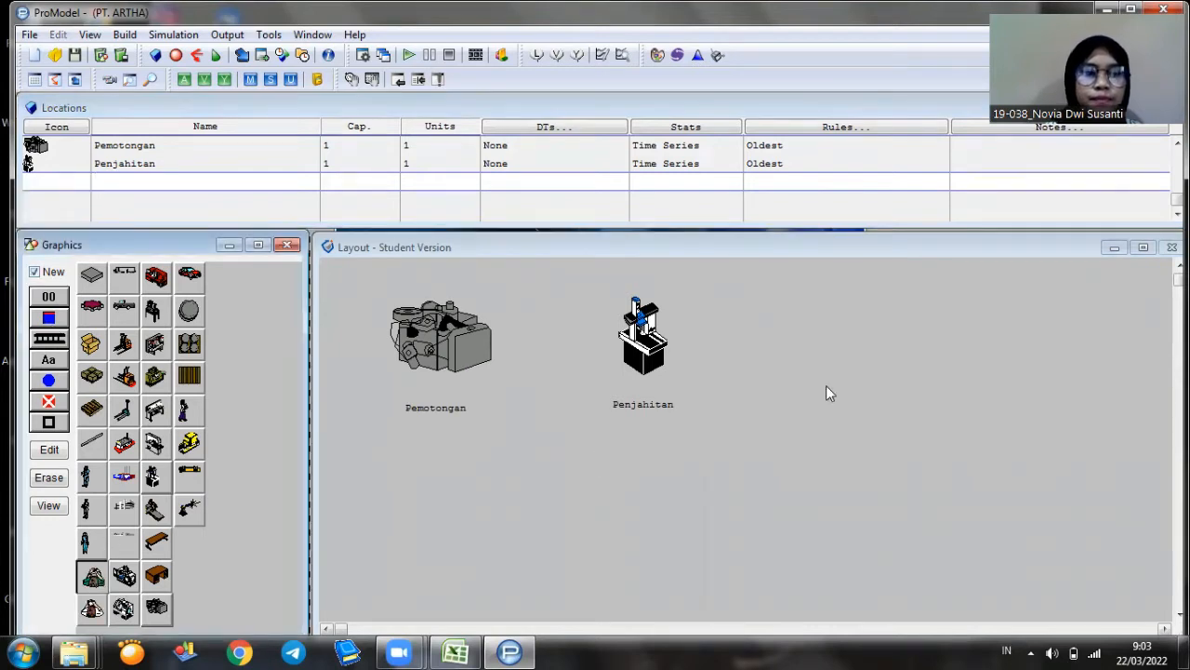
{"action": "left_click", "coordinate": [842, 325]}
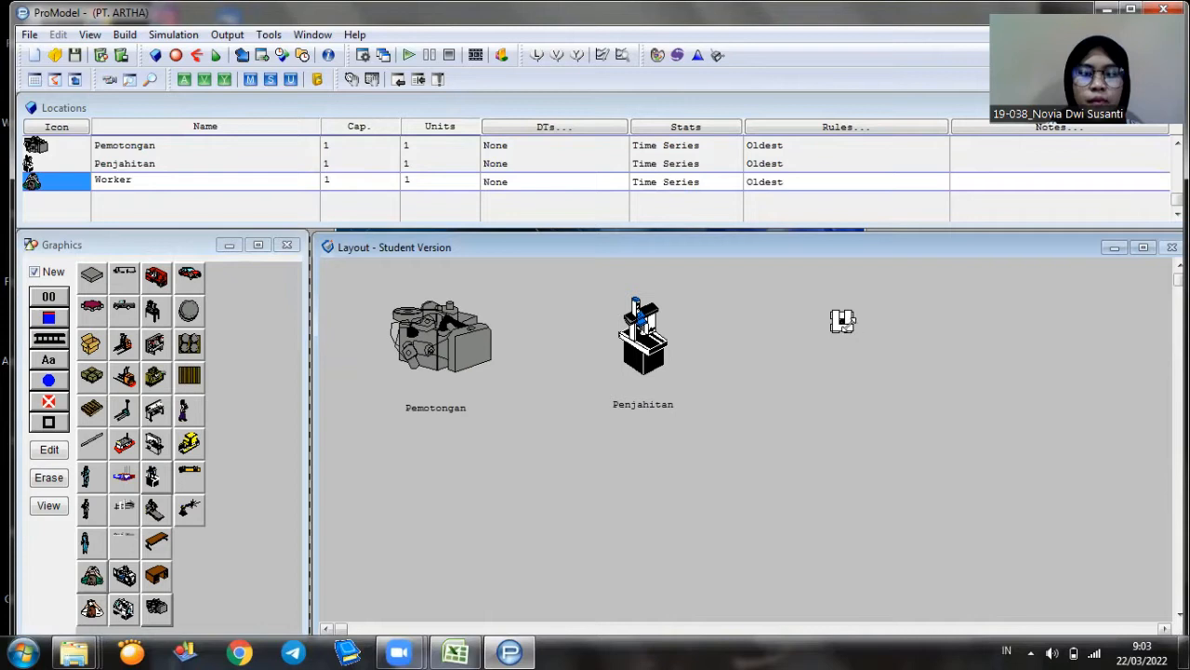
{"action": "left_click_drag", "start_coordinate": [854, 329], "coordinate": [915, 396]}
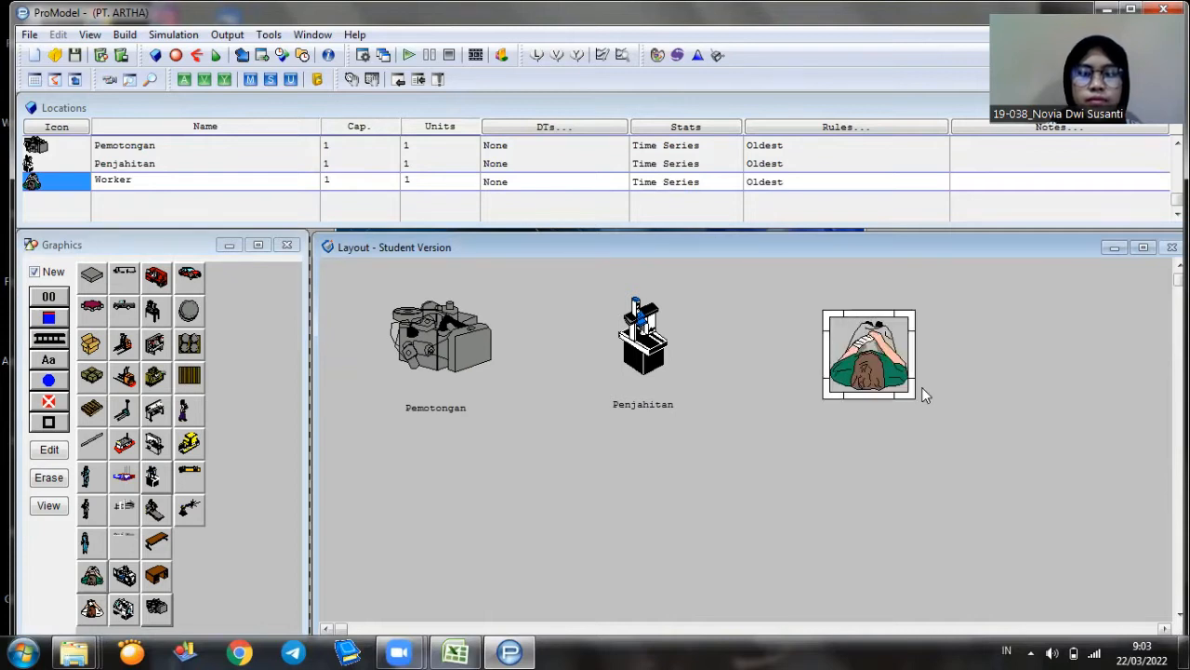
Add a name label below the Worker graphic and rename that location as Pengeleman.
{"action": "left_click", "coordinate": [37, 276]}
{"action": "left_click", "coordinate": [49, 361]}
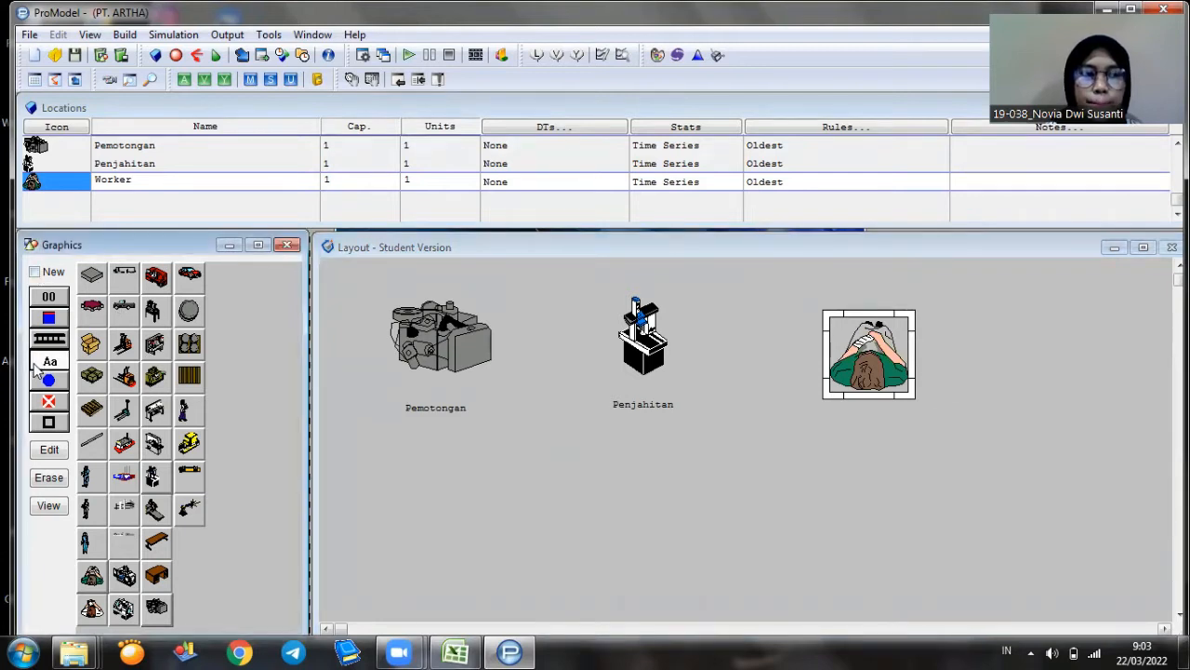
{"action": "left_click", "coordinate": [874, 411]}
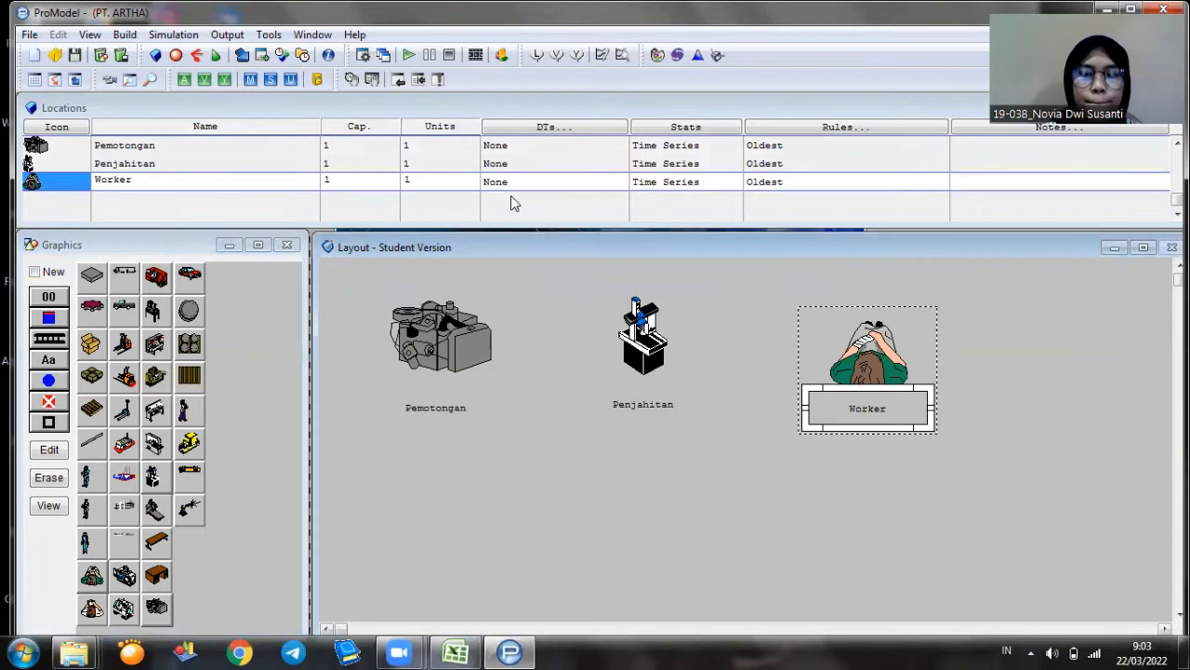
{"action": "left_click_drag", "start_coordinate": [171, 179], "coordinate": [98, 175]}
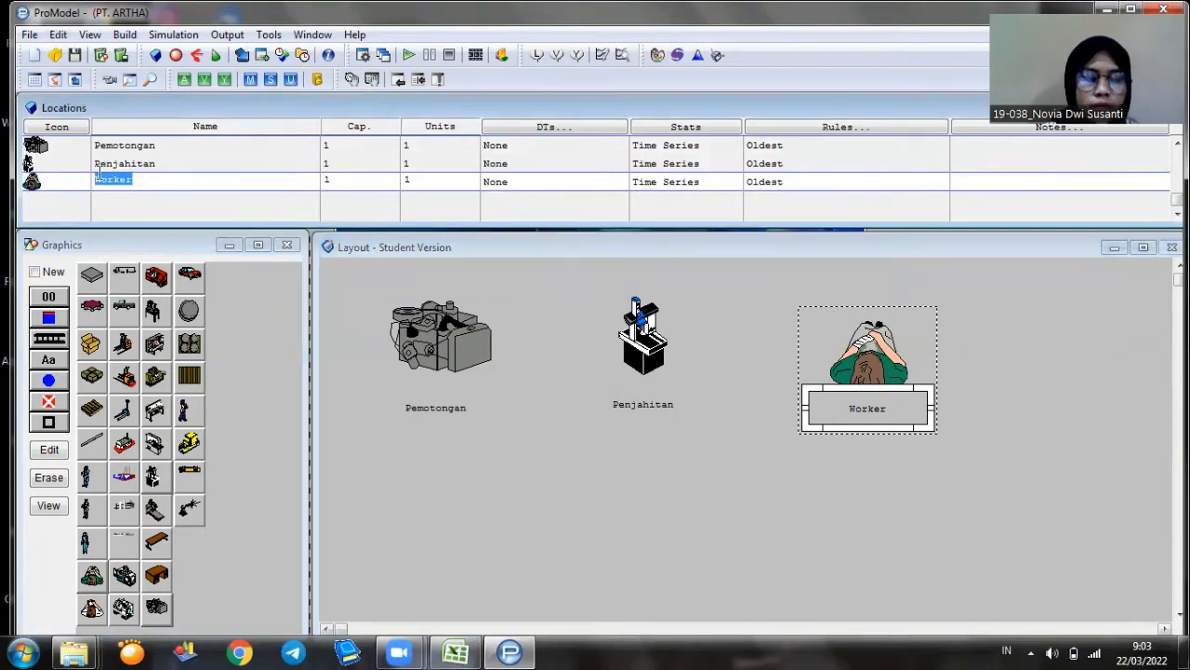
{"action": "type", "text": "P"}
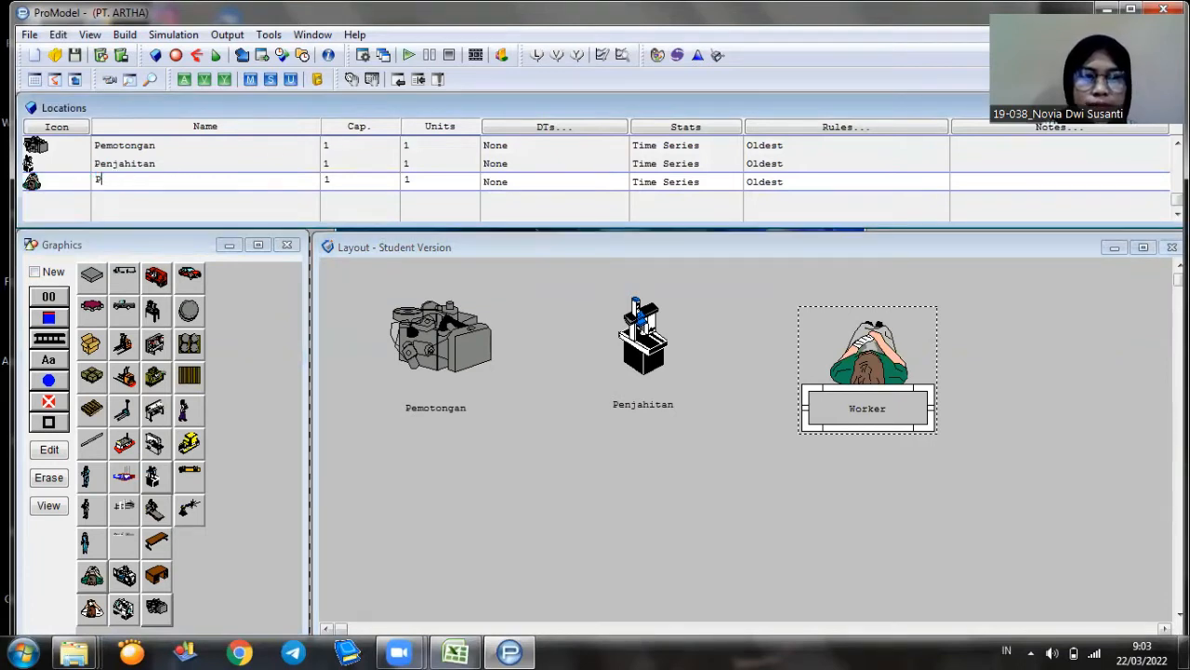
{"action": "type", "text": "engeleman"}
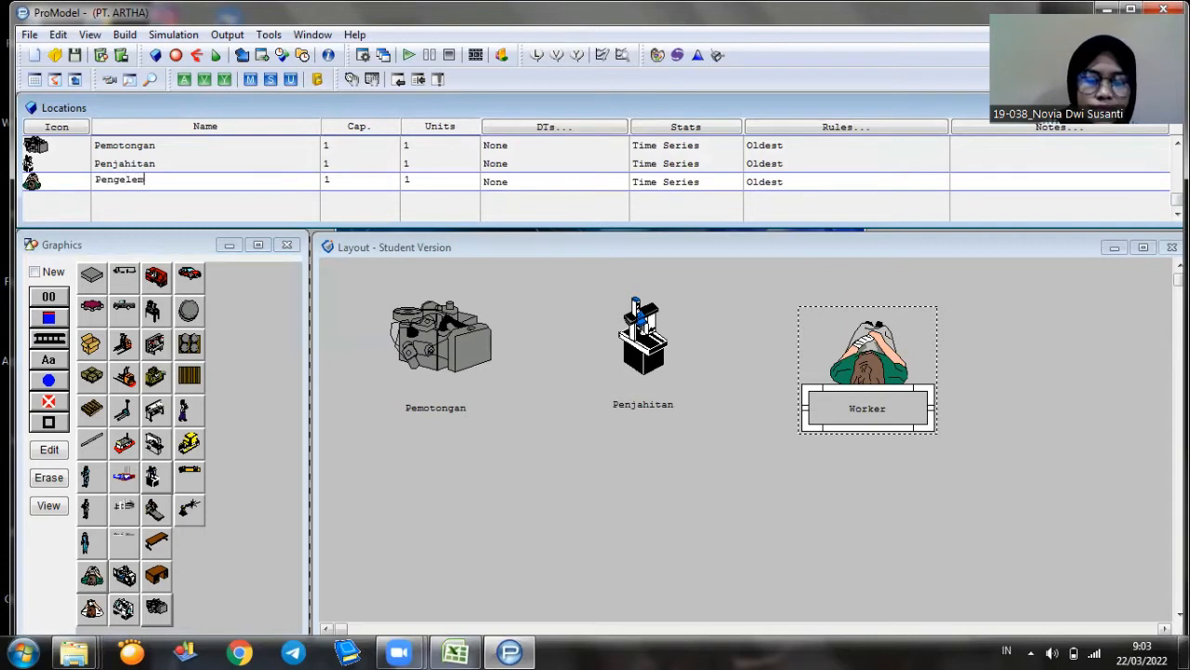
{"action": "key", "text": "Return"}
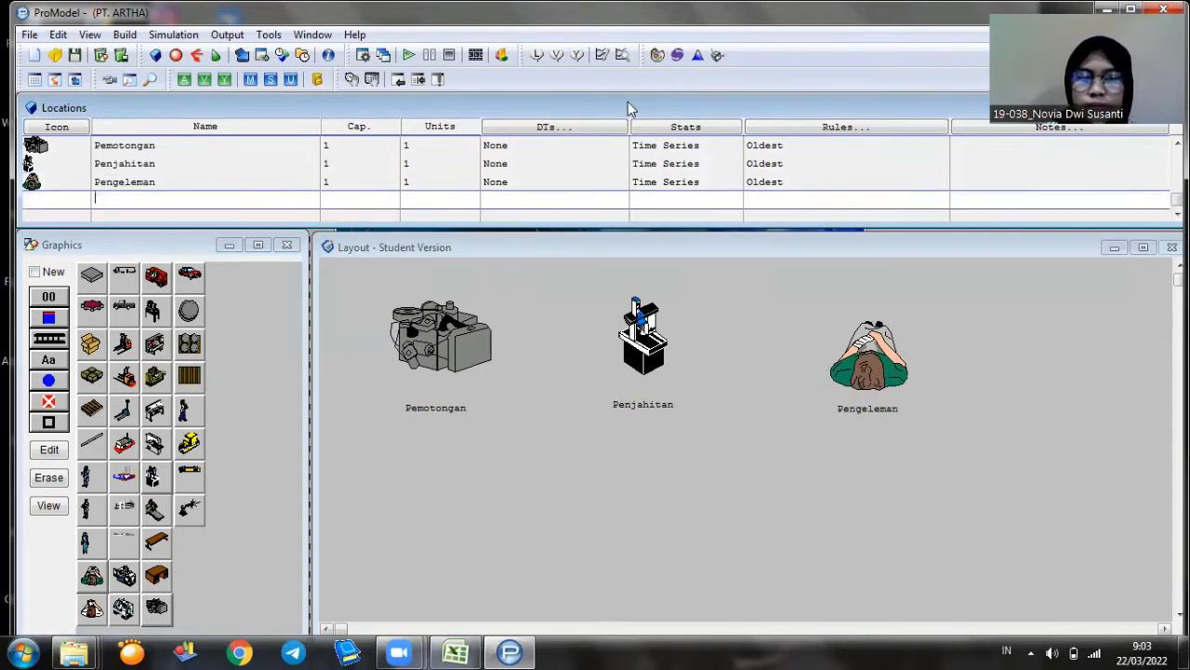
Add a new location with the Inspector graphic below Pengeleman in the layout and enlarge it.
{"action": "left_click", "coordinate": [35, 271]}
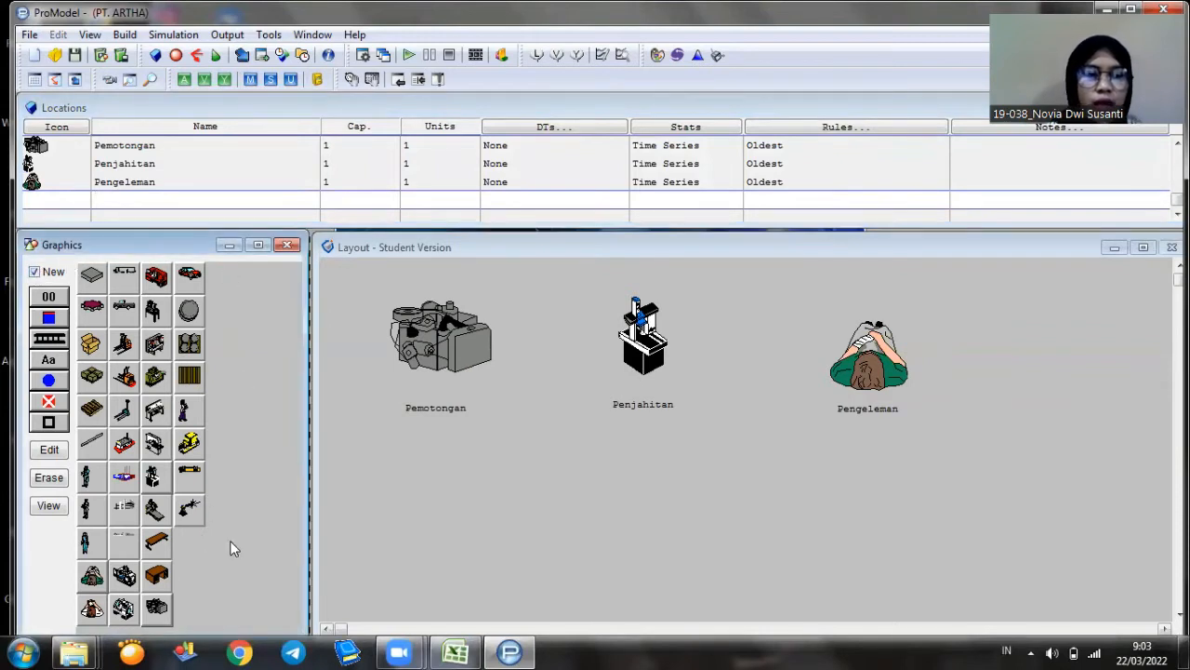
{"action": "left_click", "coordinate": [92, 609]}
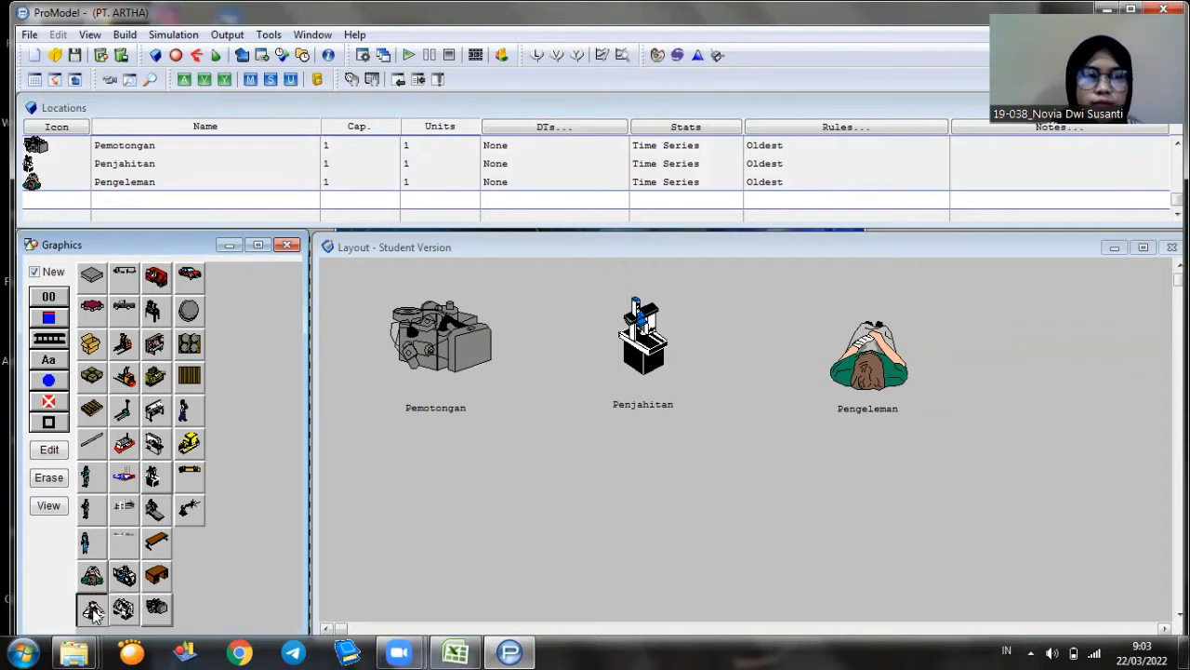
{"action": "left_click", "coordinate": [857, 490]}
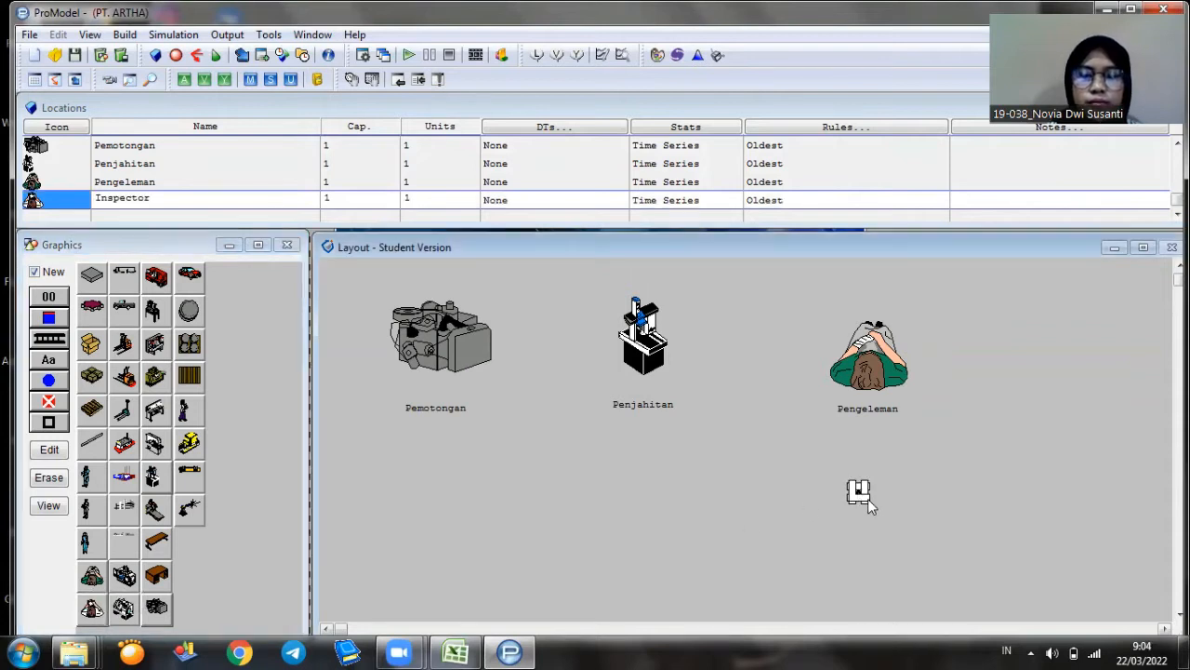
{"action": "left_click_drag", "start_coordinate": [870, 502], "coordinate": [904, 527]}
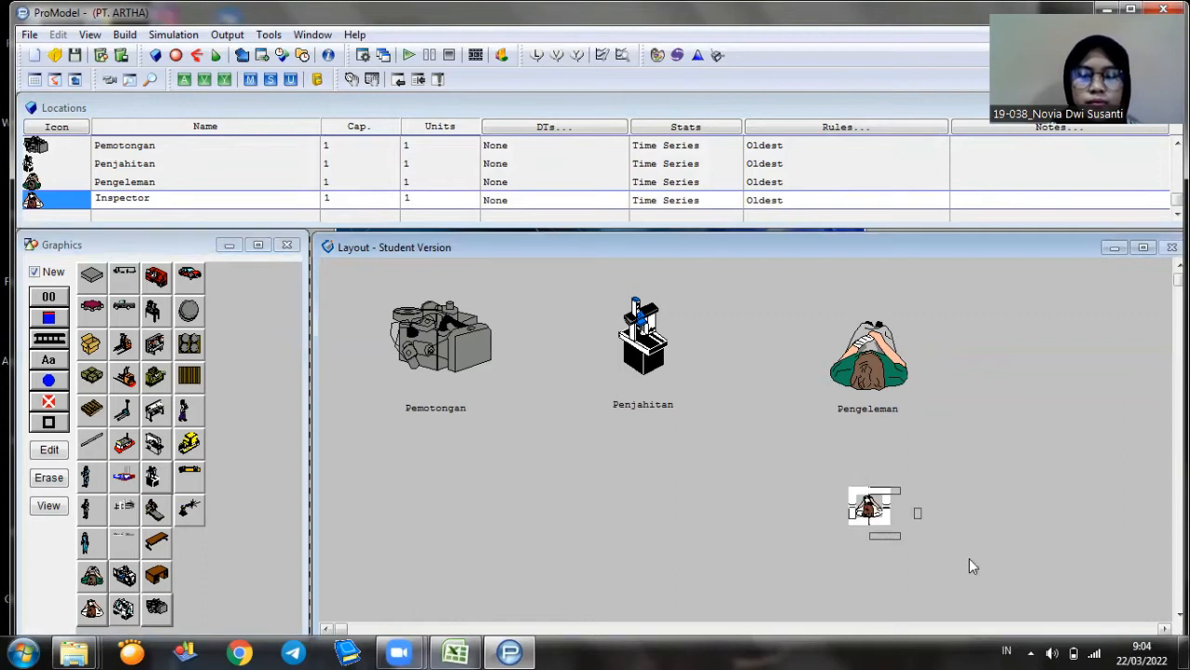
{"action": "left_click_drag", "start_coordinate": [970, 560], "coordinate": [943, 569]}
{"action": "left_click_drag", "start_coordinate": [905, 526], "coordinate": [882, 509]}
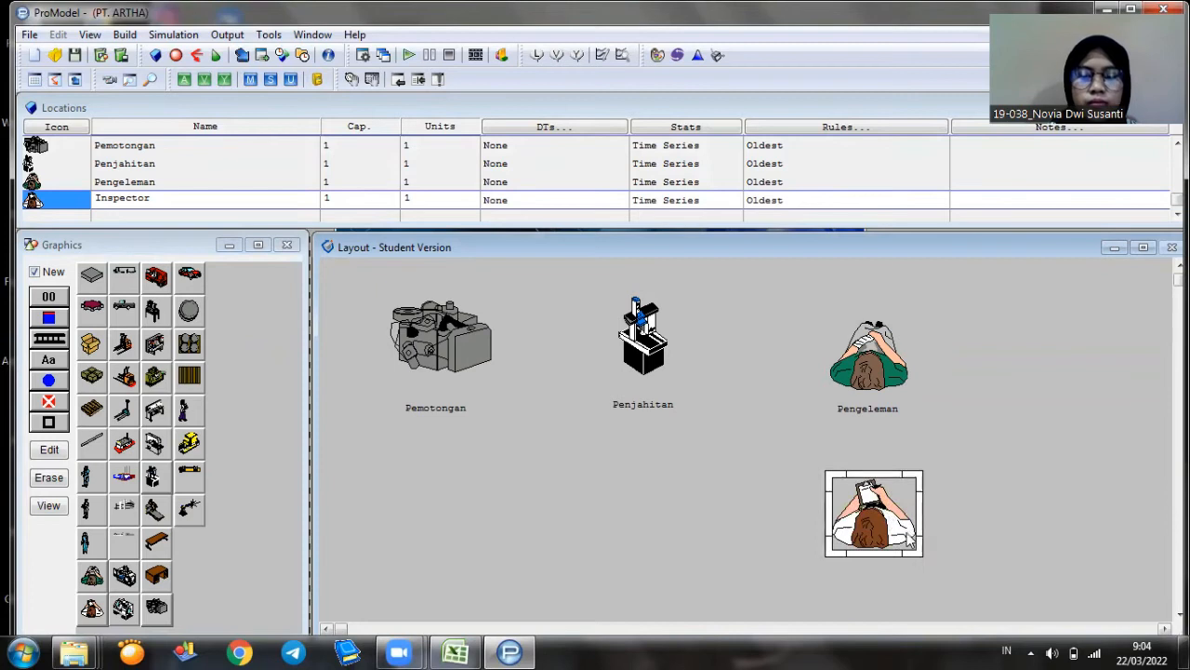
Add a name label below the Inspector graphic and rename that location as Pemeriksaan.
{"action": "left_click", "coordinate": [34, 272]}
{"action": "left_click", "coordinate": [48, 360]}
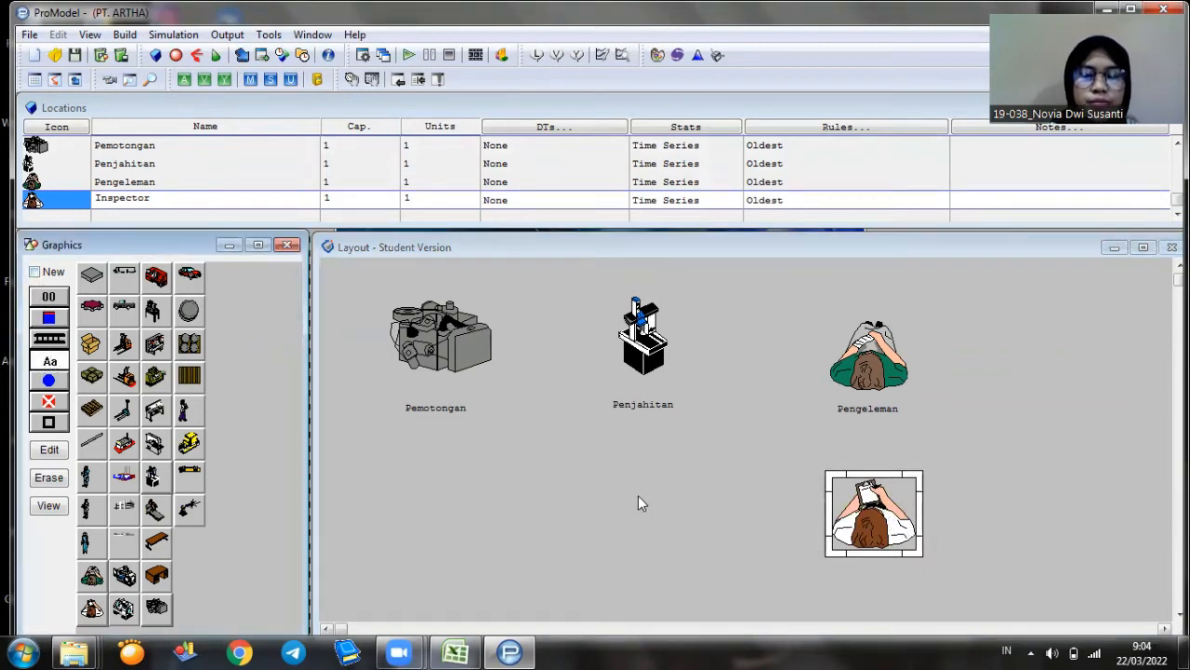
{"action": "left_click", "coordinate": [866, 569]}
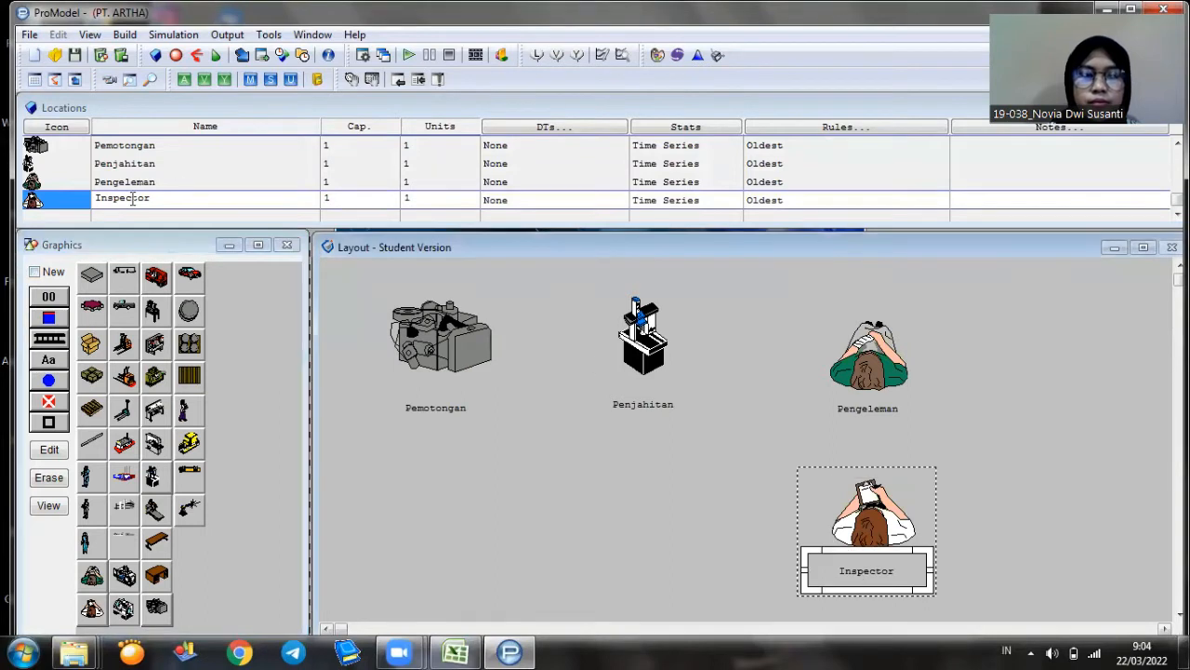
{"action": "left_click_drag", "start_coordinate": [157, 198], "coordinate": [47, 194]}
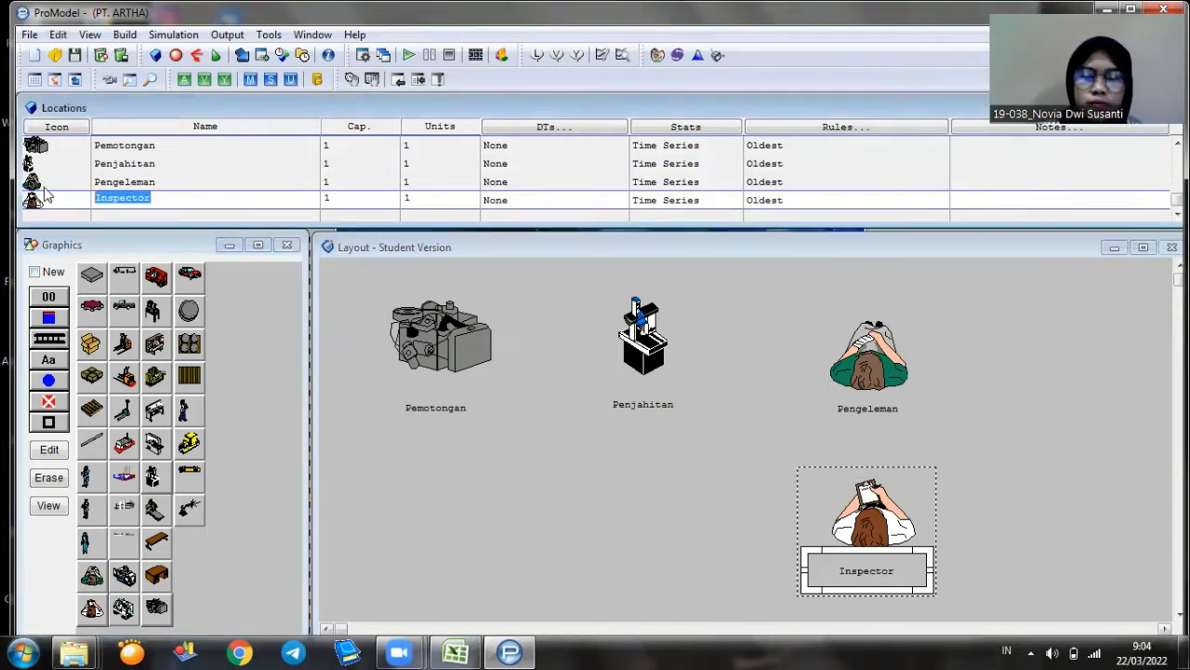
{"action": "type", "text": "Pemeriksaan"}
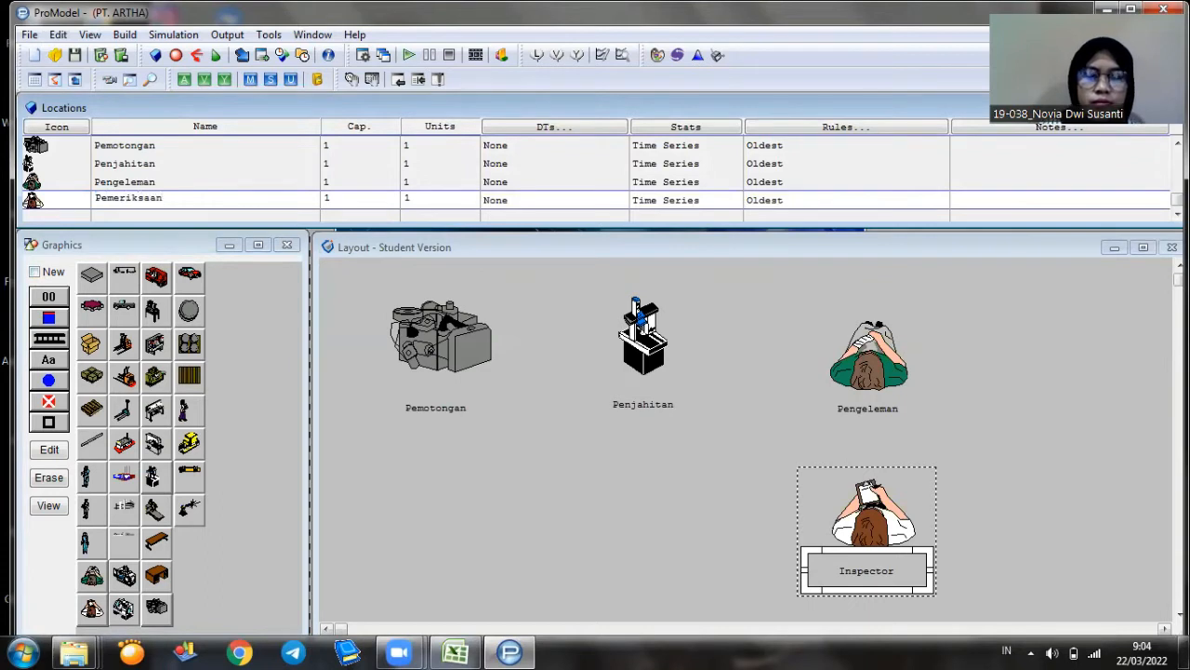
{"action": "key", "text": "Return"}
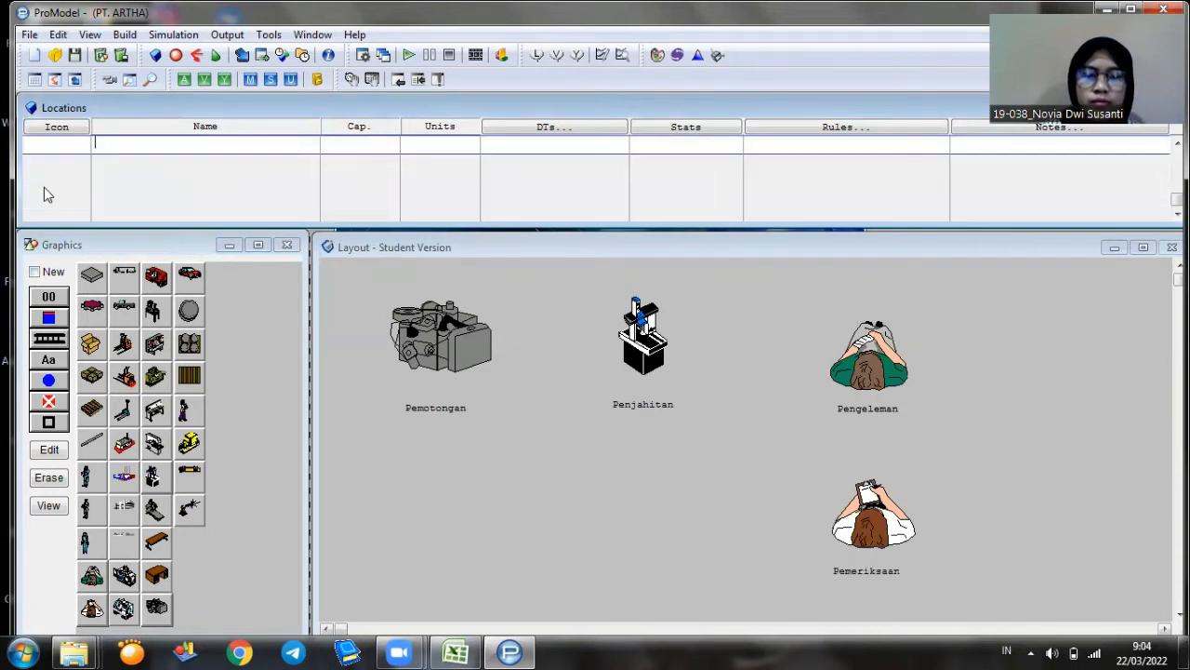
Add a new location with the Box graphic below Penjahitan, beside Pemeriksaan, at a size similar to the other locations.
{"action": "left_click", "coordinate": [34, 273]}
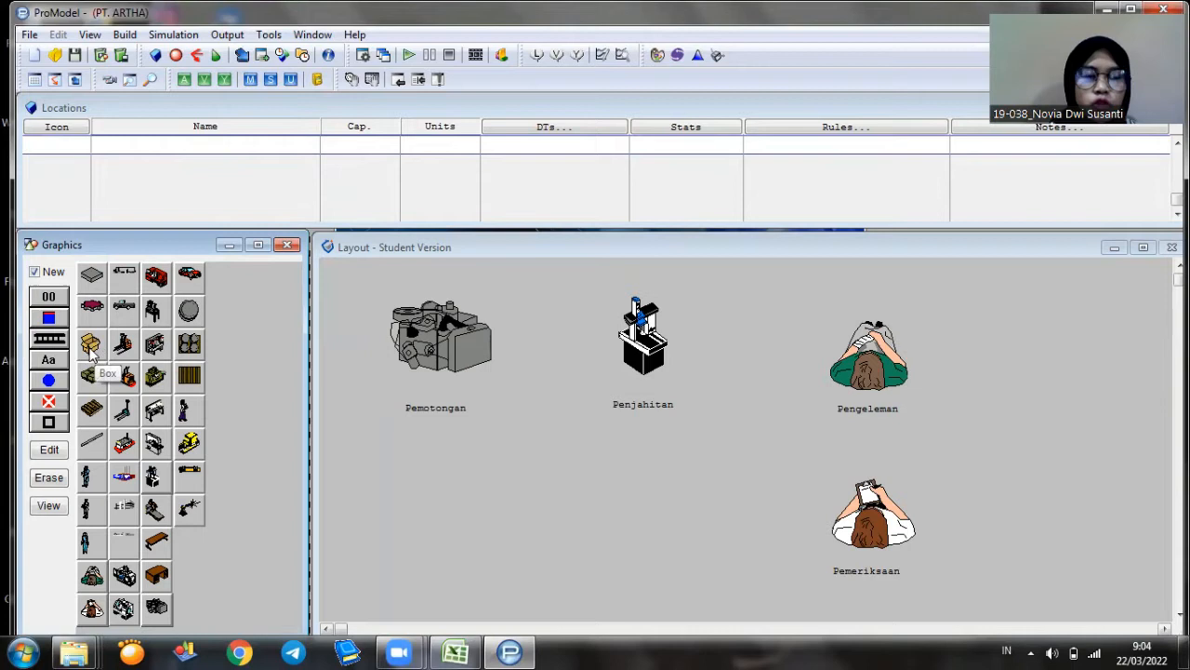
{"action": "left_click", "coordinate": [91, 346]}
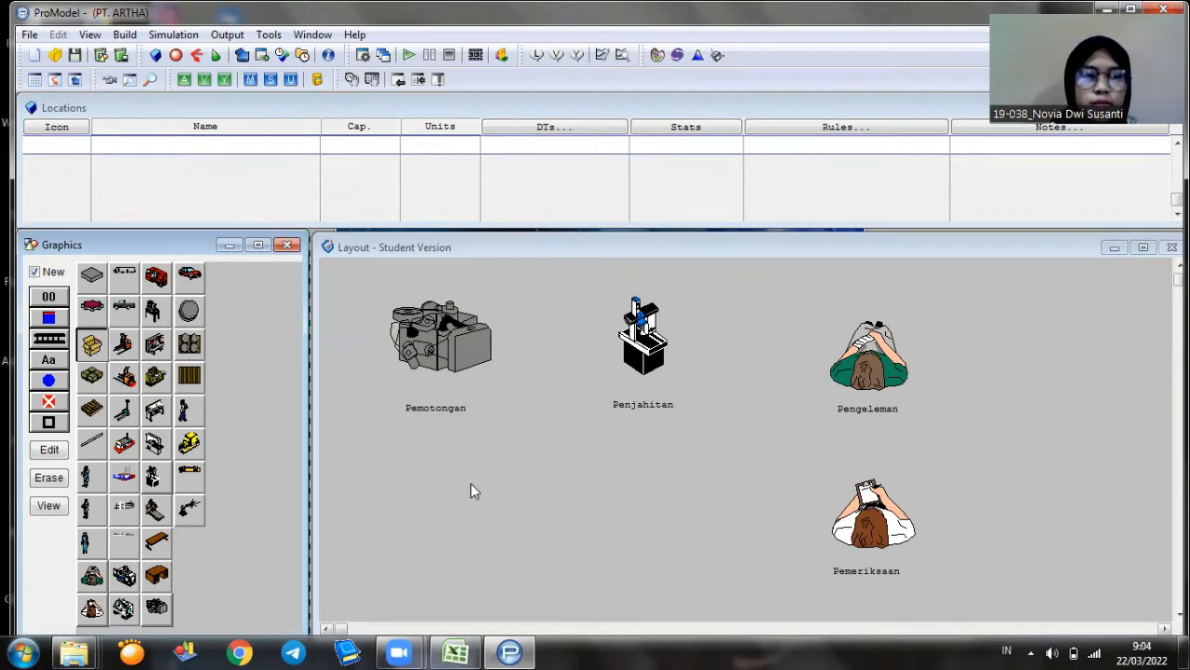
{"action": "left_click_drag", "start_coordinate": [632, 483], "coordinate": [716, 553]}
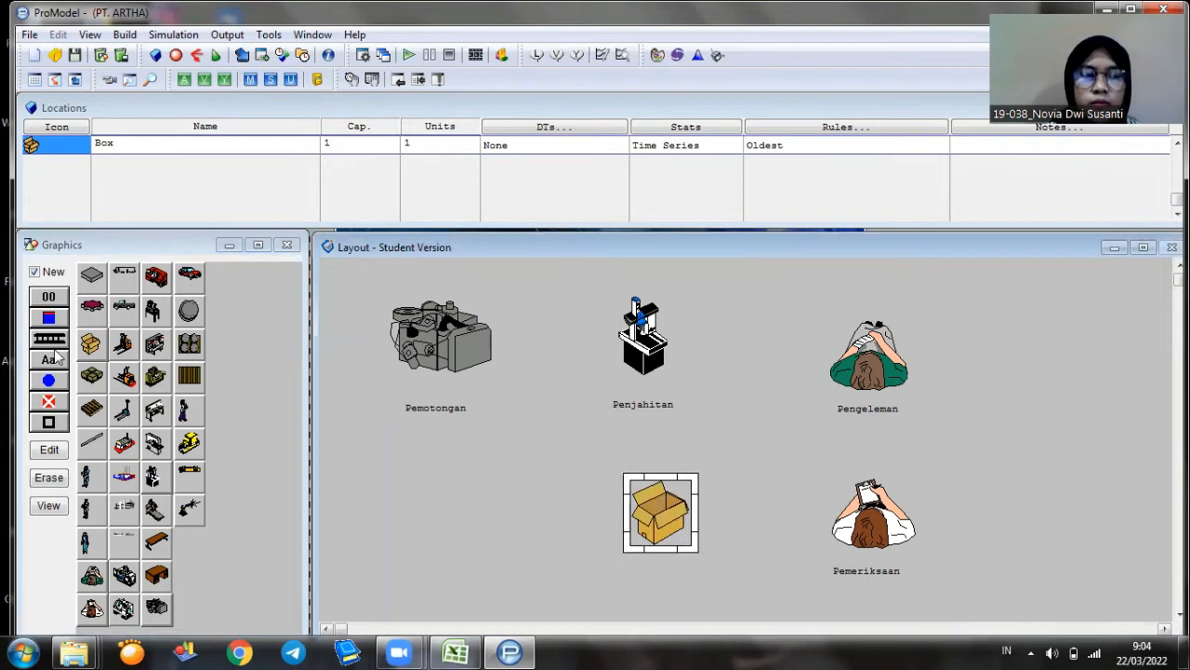
Add a name label below the Box graphic and rename that location as Pengemasan.
{"action": "left_click", "coordinate": [34, 272]}
{"action": "left_click", "coordinate": [48, 360]}
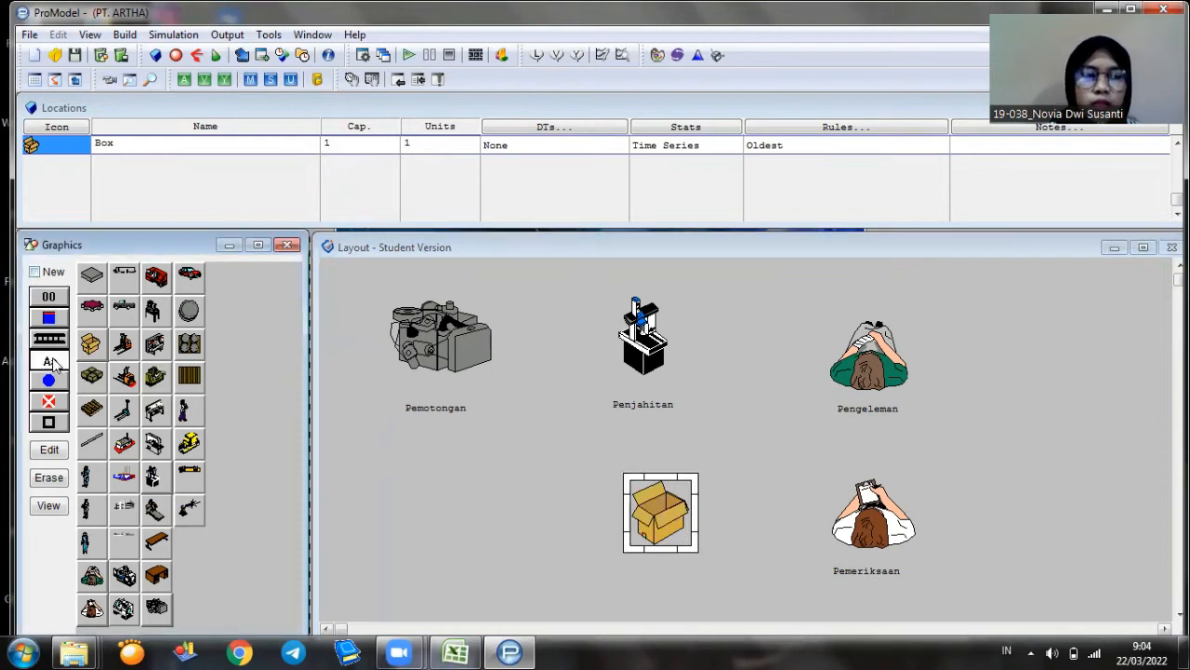
{"action": "left_click", "coordinate": [655, 569]}
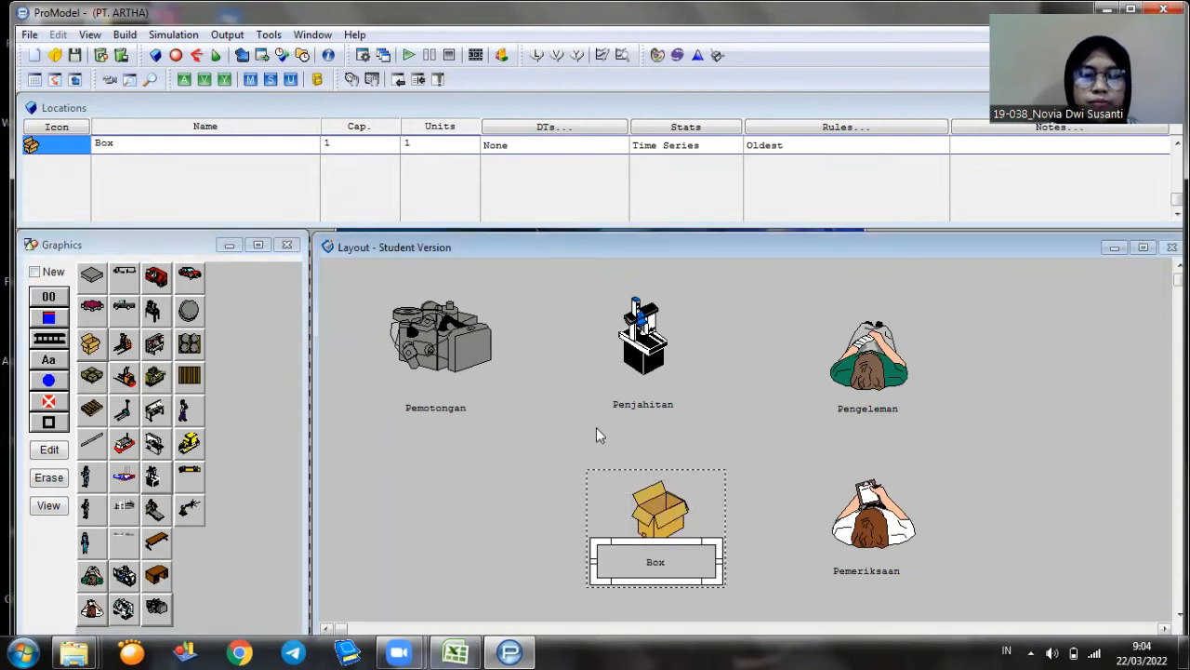
{"action": "left_click", "coordinate": [140, 142]}
{"action": "type", "text": "P"}
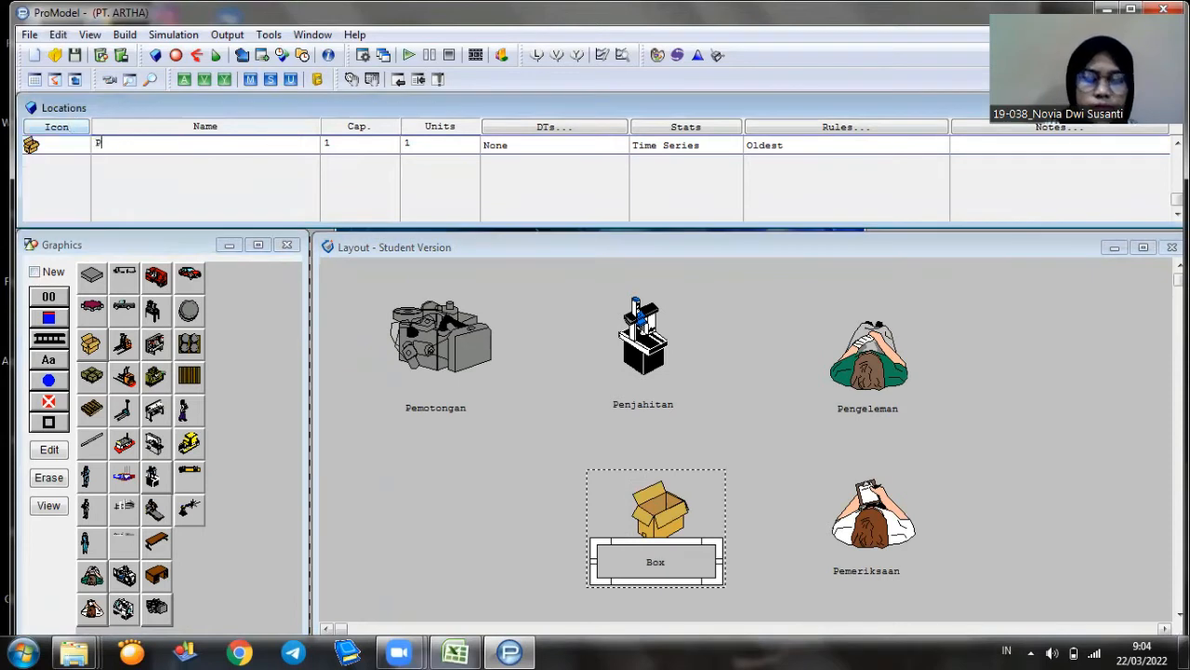
{"action": "type", "text": "engemasan"}
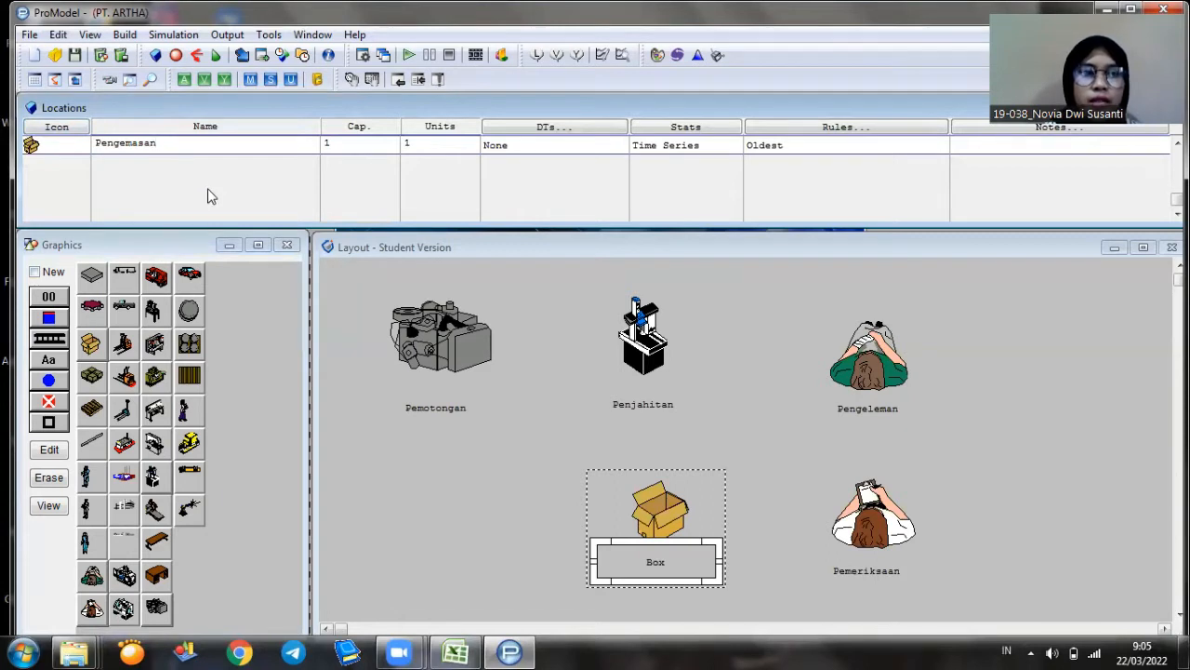
Define a new entity with the Pallet_Boxes graphic and name it Sepatu.
{"action": "left_click", "coordinate": [125, 34]}
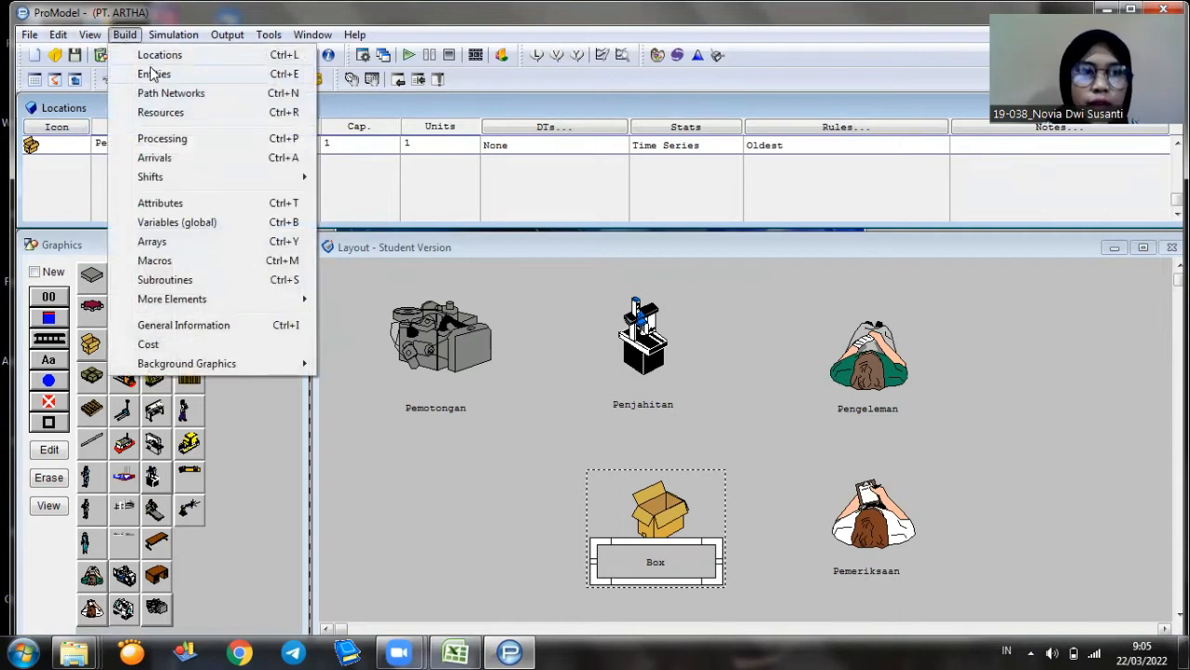
{"action": "left_click", "coordinate": [154, 74]}
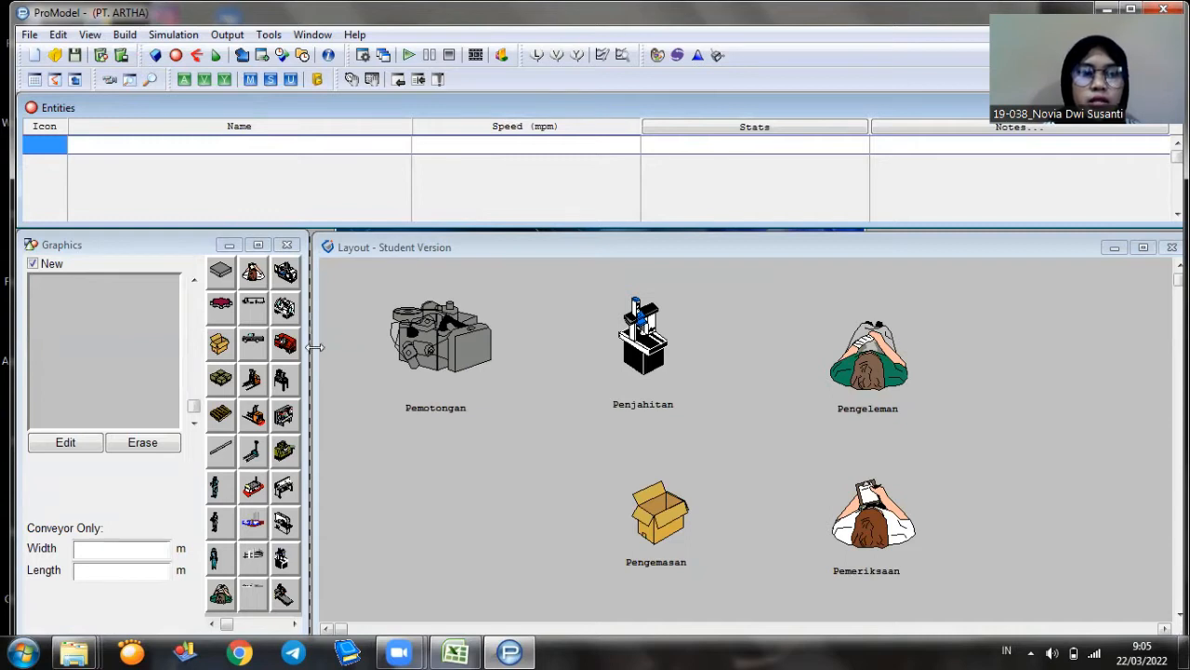
{"action": "left_click", "coordinate": [220, 380]}
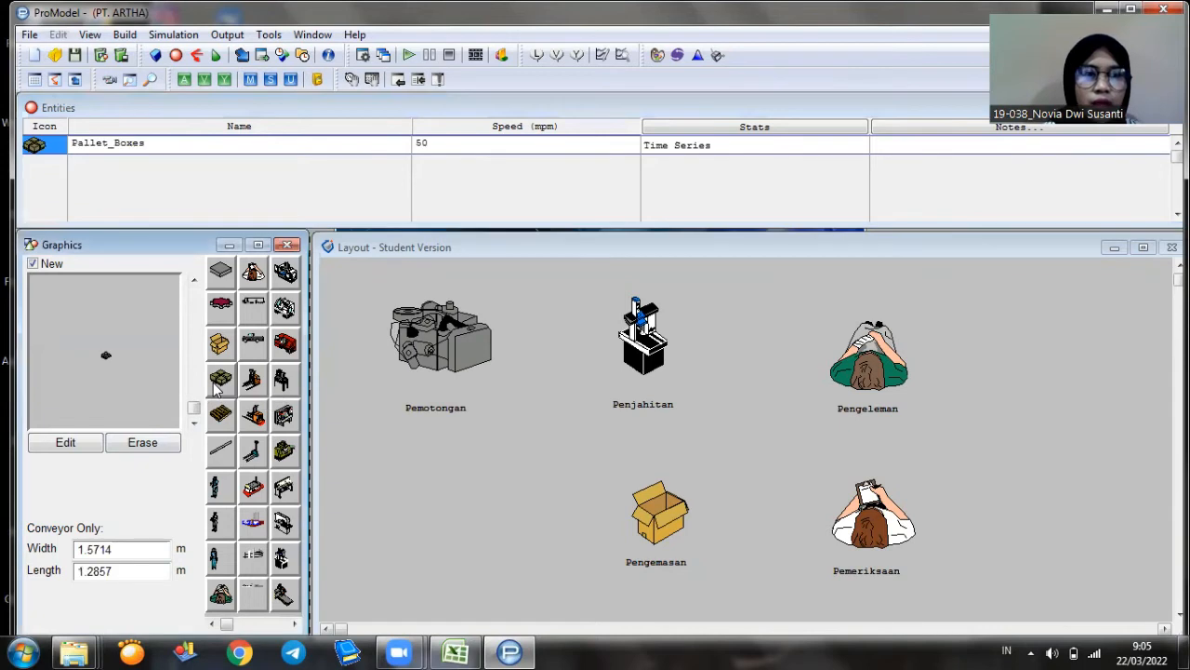
{"action": "left_click", "coordinate": [155, 145]}
{"action": "left_click_drag", "start_coordinate": [147, 144], "coordinate": [71, 151]}
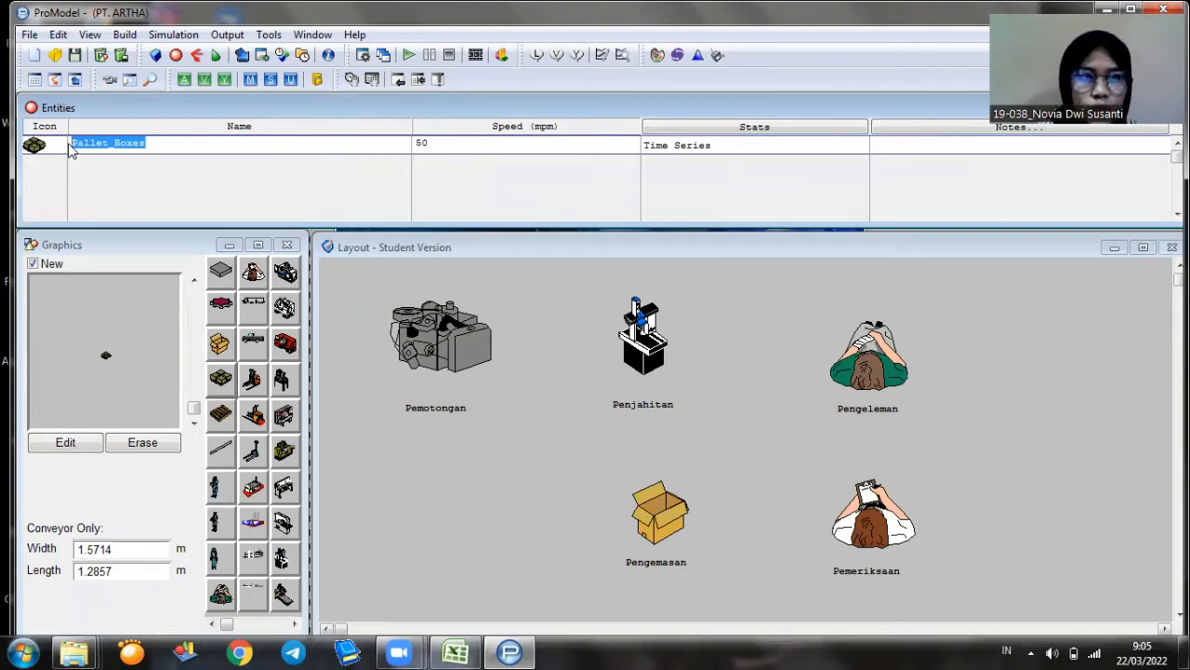
{"action": "type", "text": "Se"}
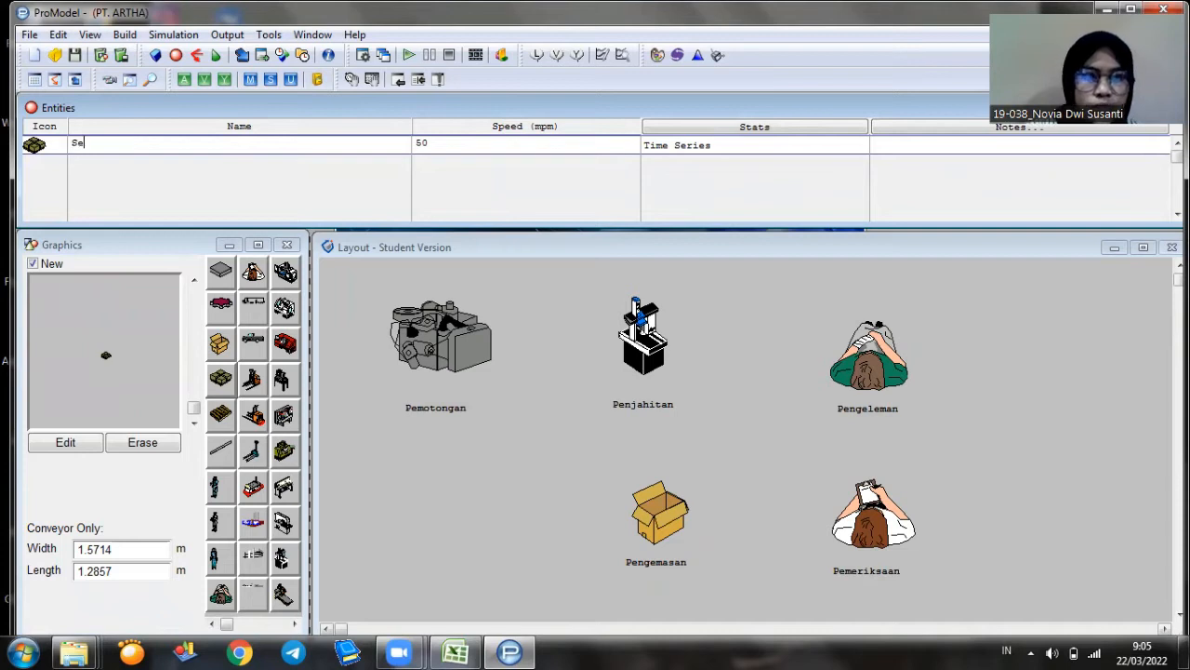
{"action": "type", "text": "patu"}
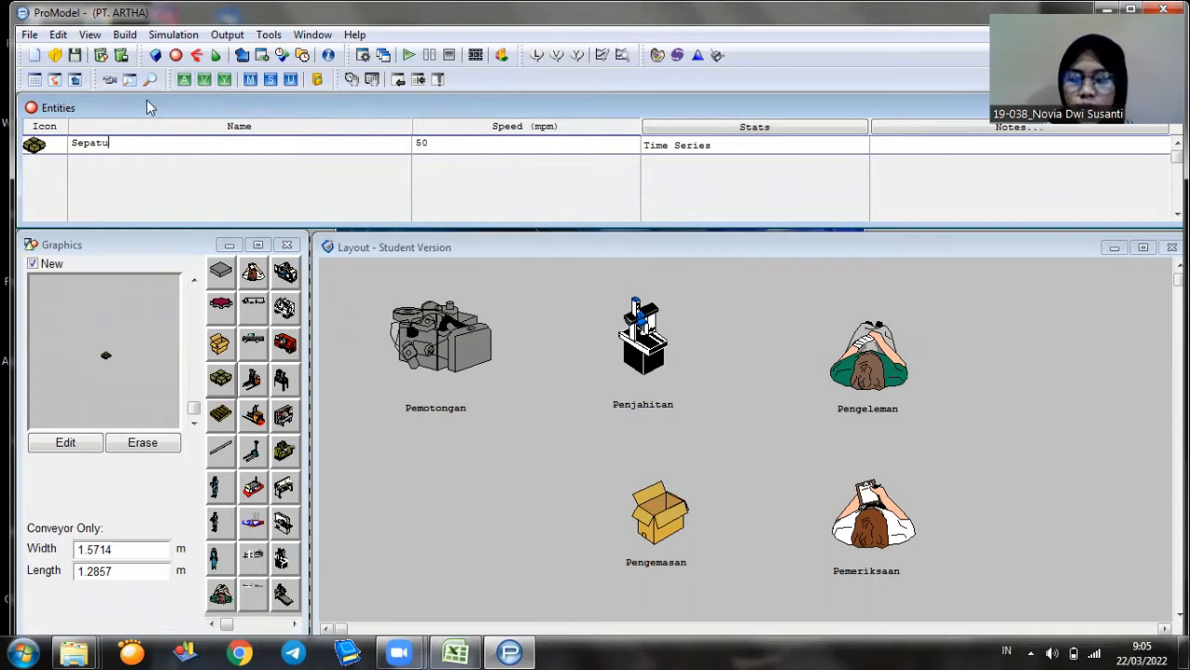
Create an arrival record for the entity Sepatu at the location Pemotongan.
{"action": "left_click", "coordinate": [132, 37]}
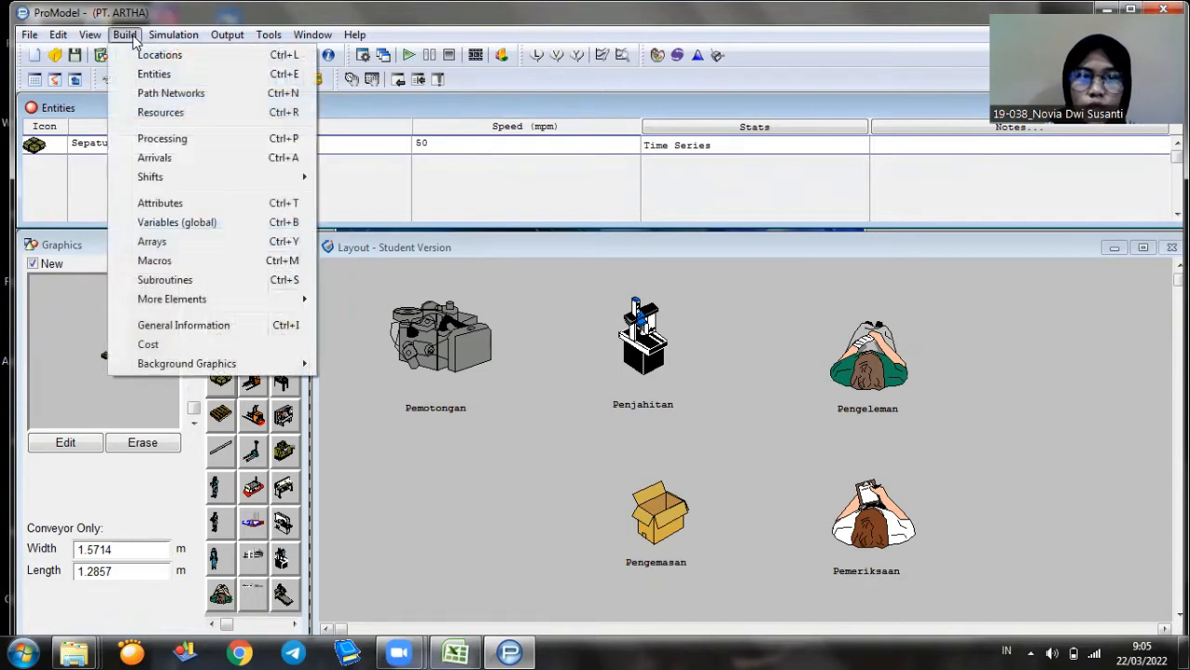
{"action": "left_click", "coordinate": [155, 158]}
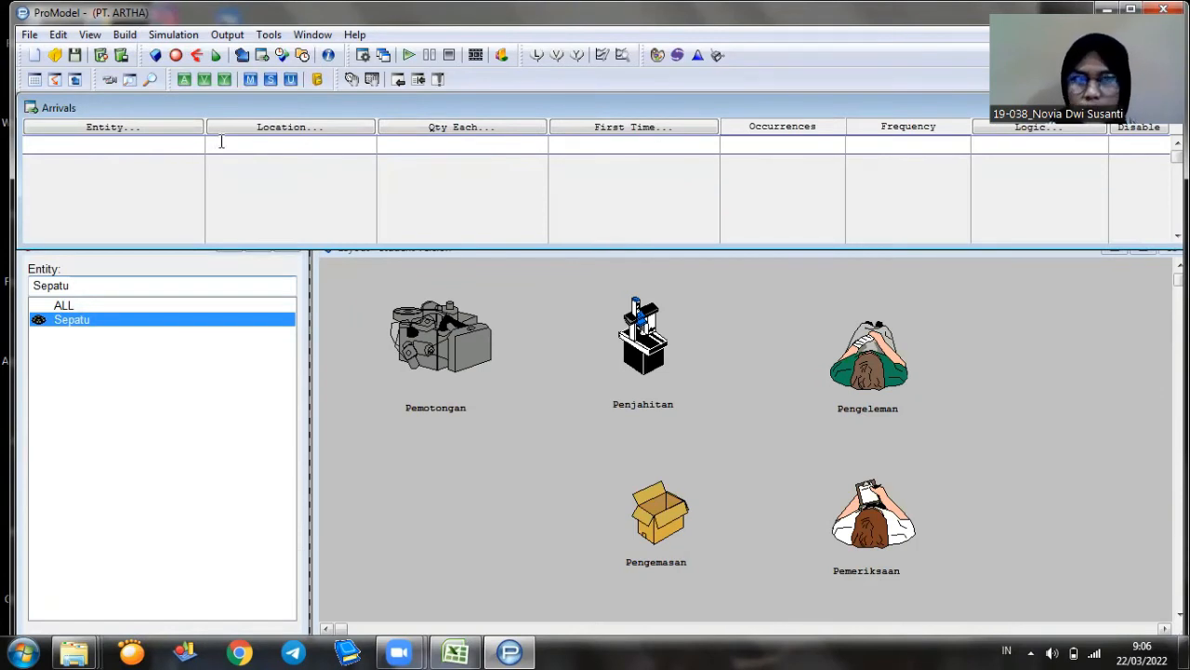
{"action": "left_click", "coordinate": [118, 133]}
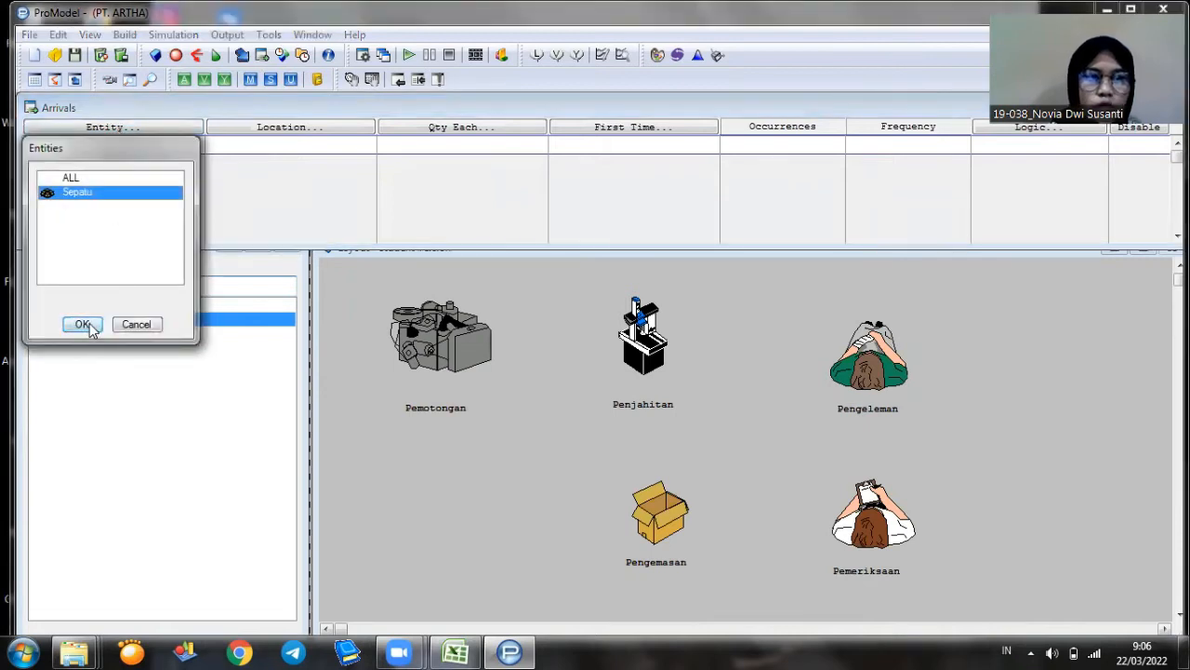
{"action": "left_click", "coordinate": [89, 323]}
{"action": "left_click", "coordinate": [233, 126]}
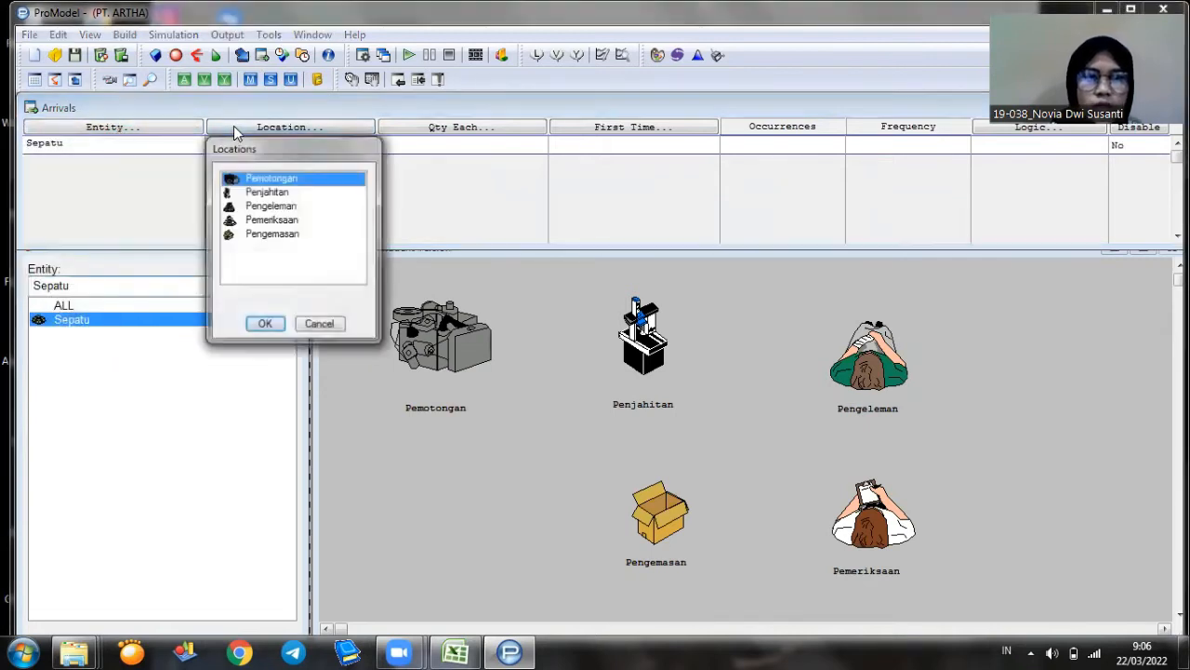
{"action": "left_click", "coordinate": [260, 323]}
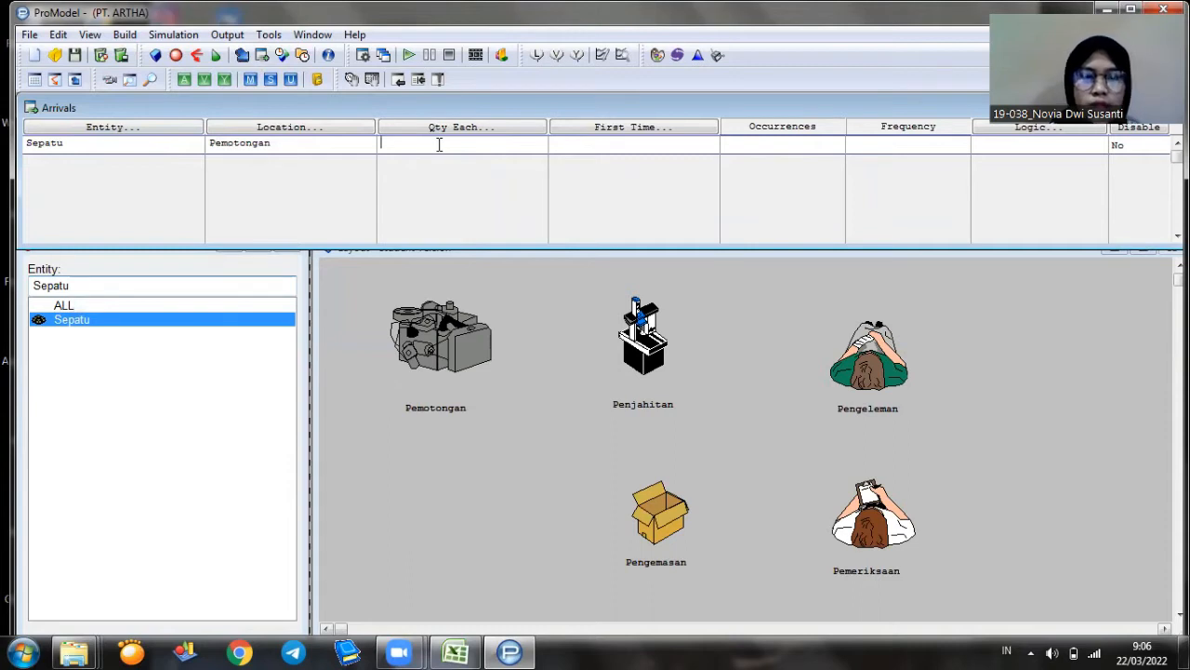
Set the Pemotongan arrival's quantity each to 1, occurrences to INF and frequency to 1.
{"action": "type", "text": "1"}
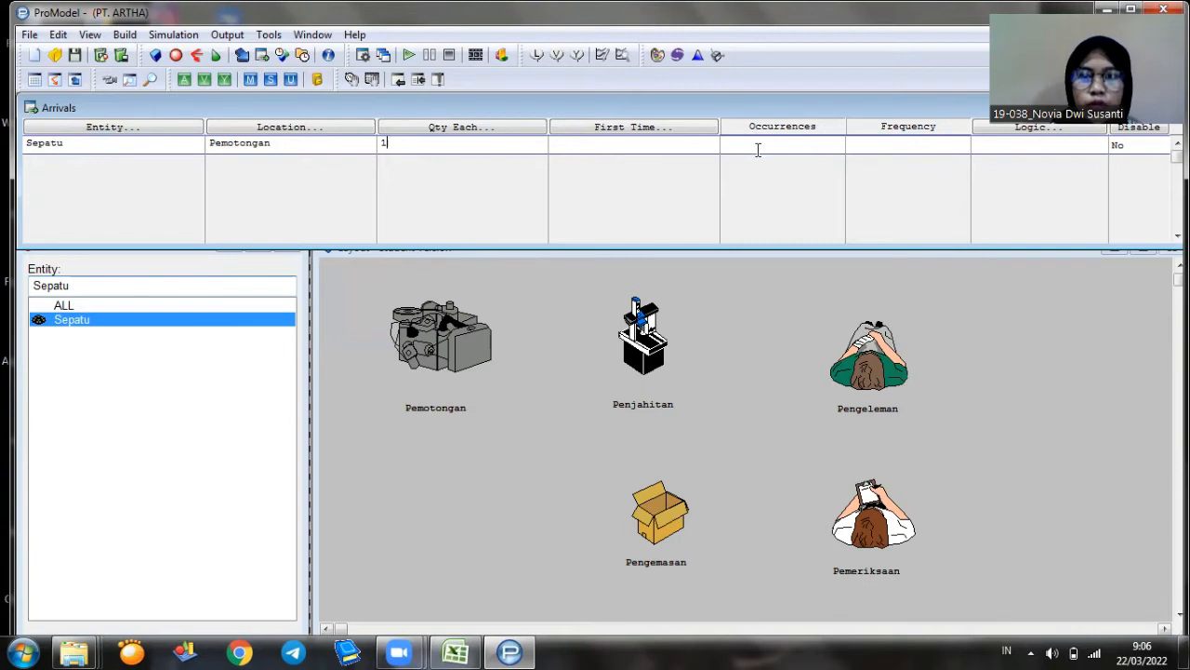
{"action": "type", "text": "INF"}
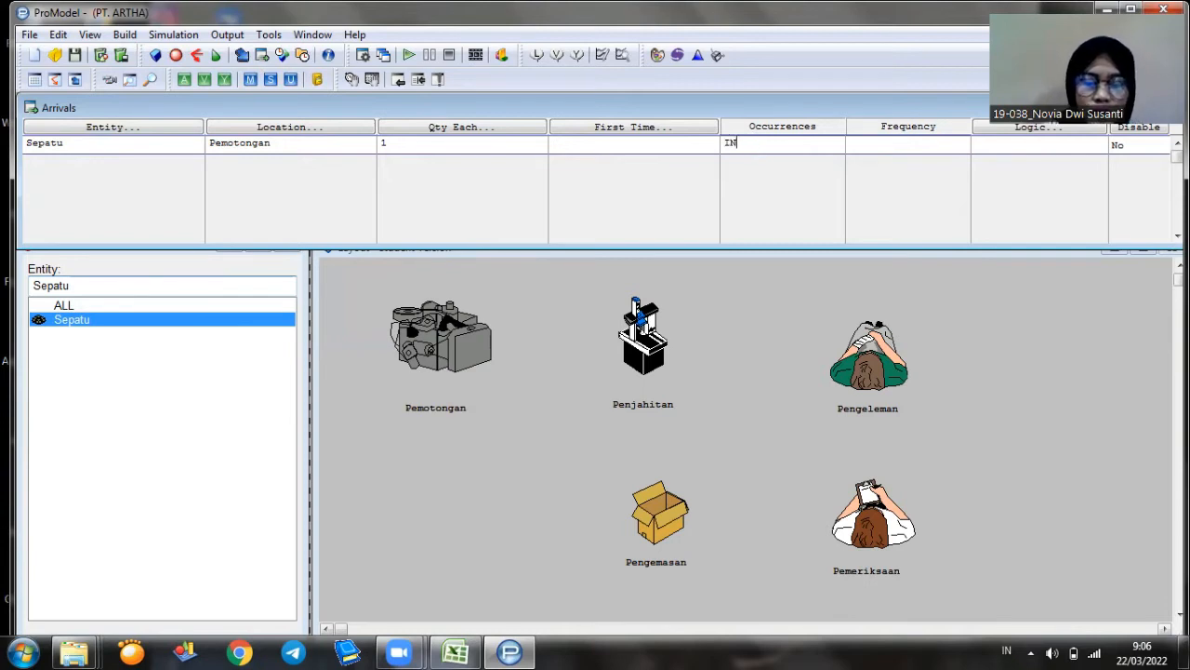
{"action": "left_click", "coordinate": [899, 139]}
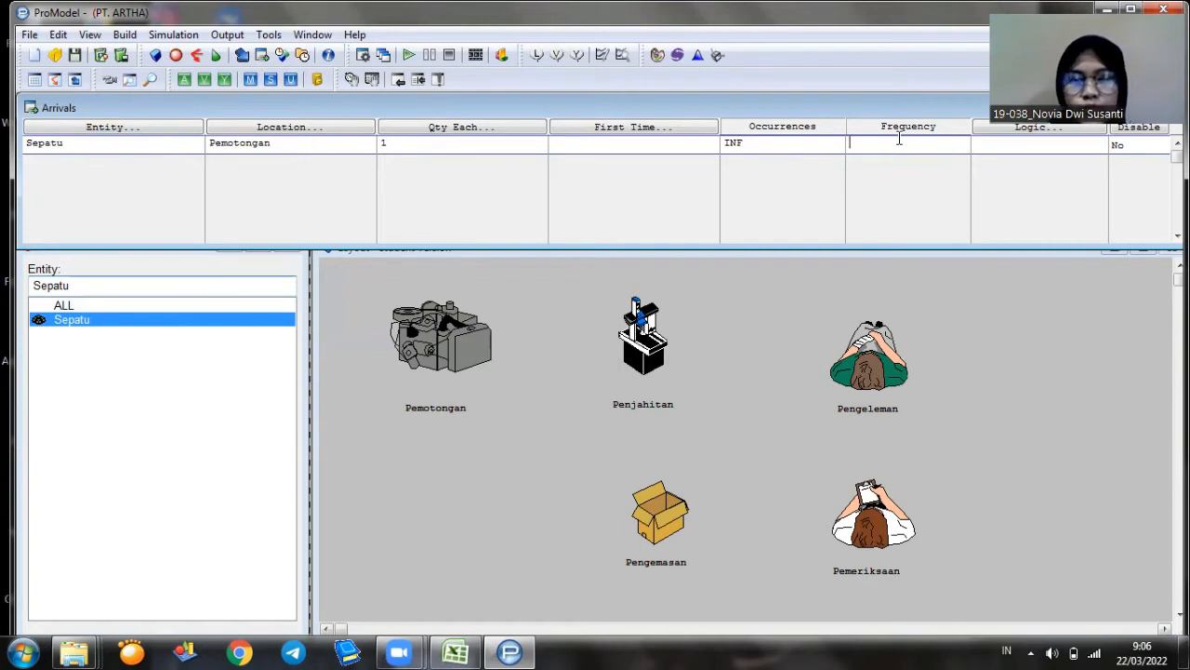
{"action": "type", "text": "1"}
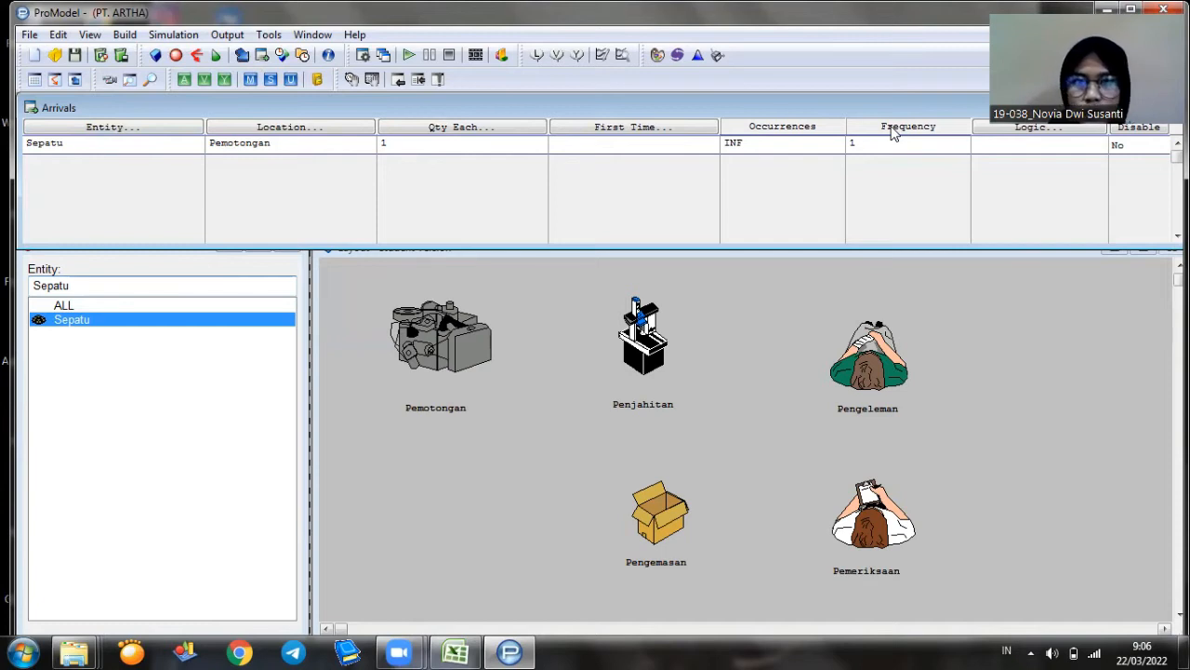
{"action": "key", "text": "Return"}
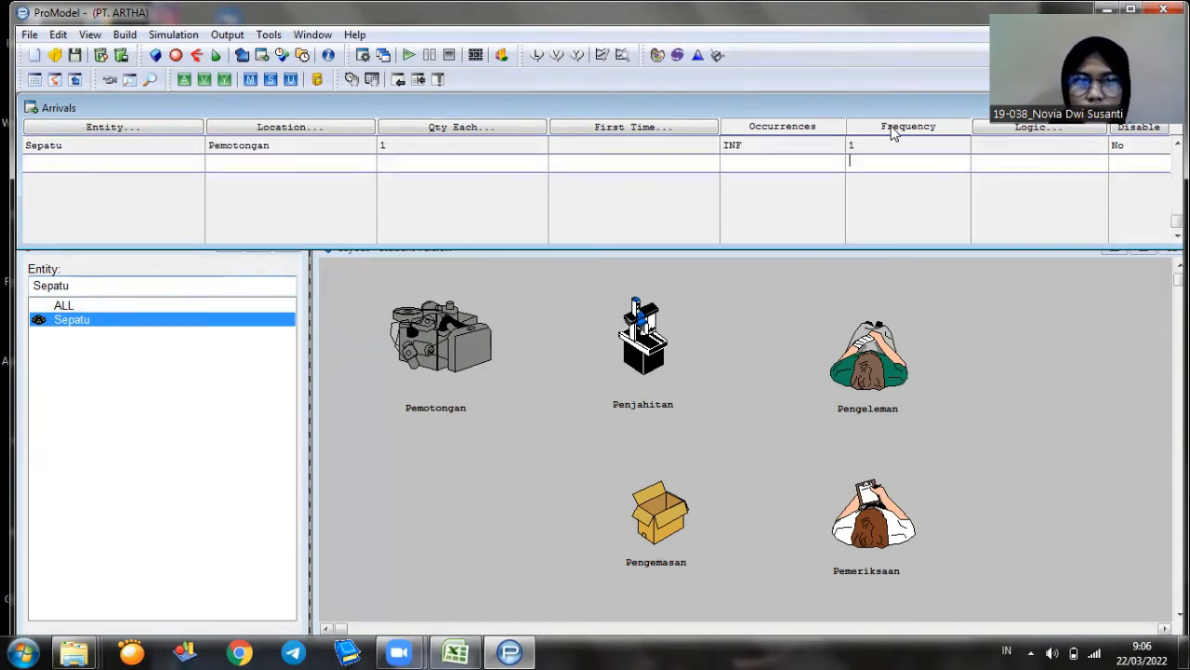
Create an arrival record for the entity Sepatu at the location Penjahitan.
{"action": "left_click", "coordinate": [87, 127]}
{"action": "left_click", "coordinate": [82, 342]}
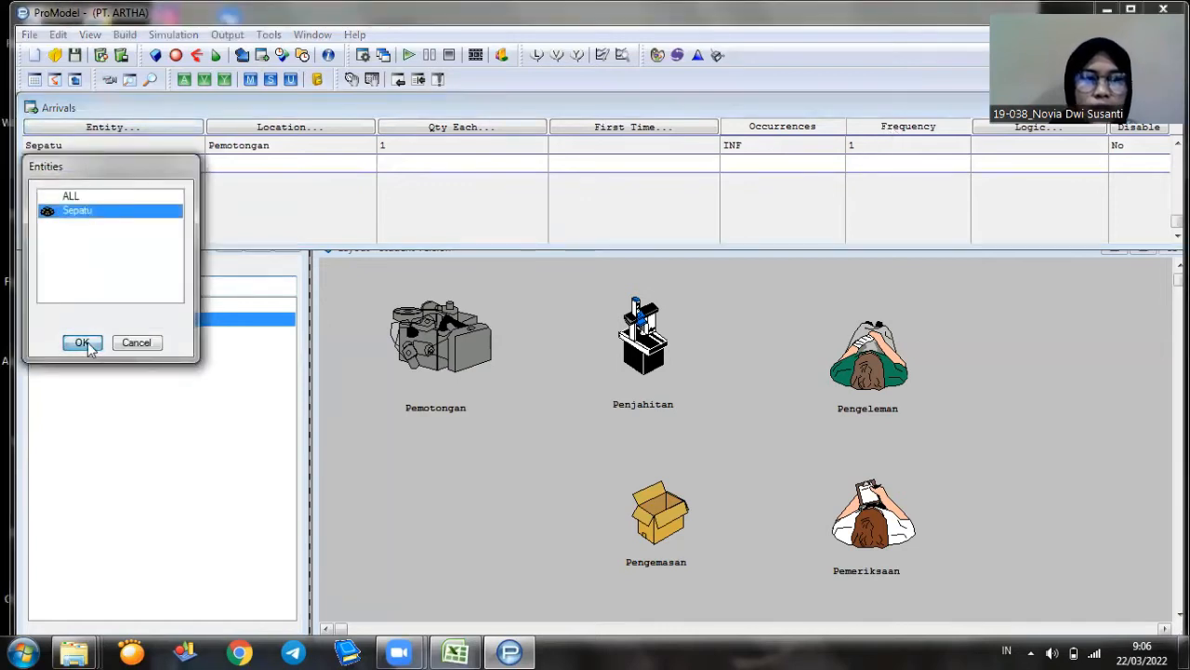
{"action": "left_click", "coordinate": [253, 128]}
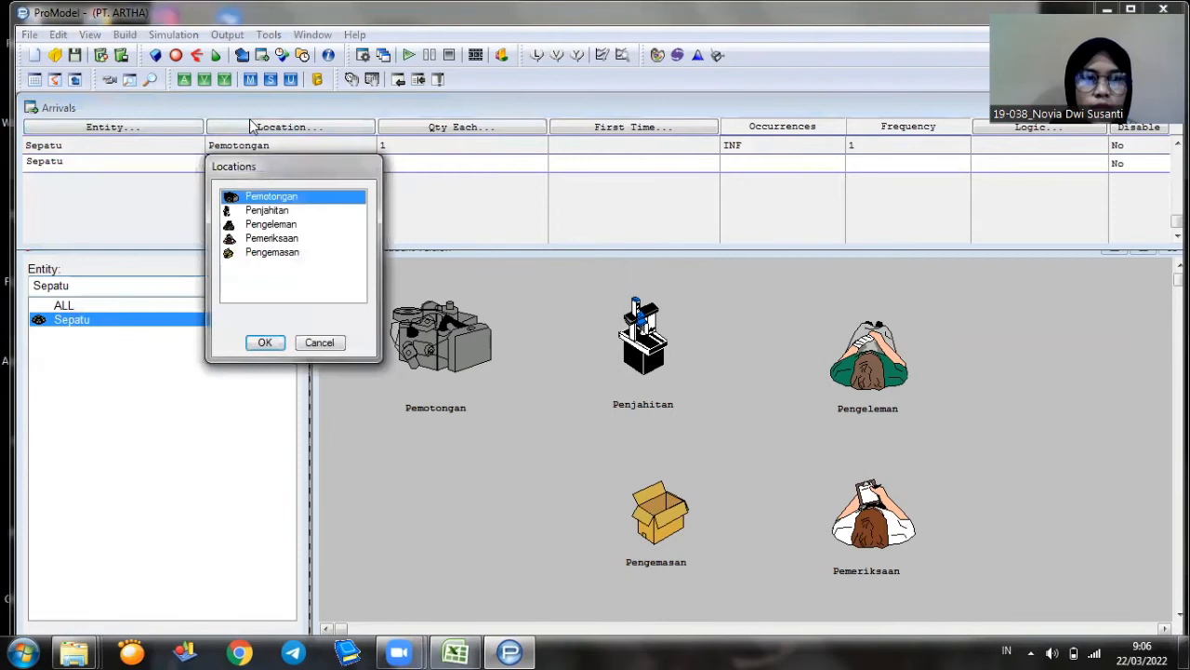
{"action": "left_click", "coordinate": [277, 212]}
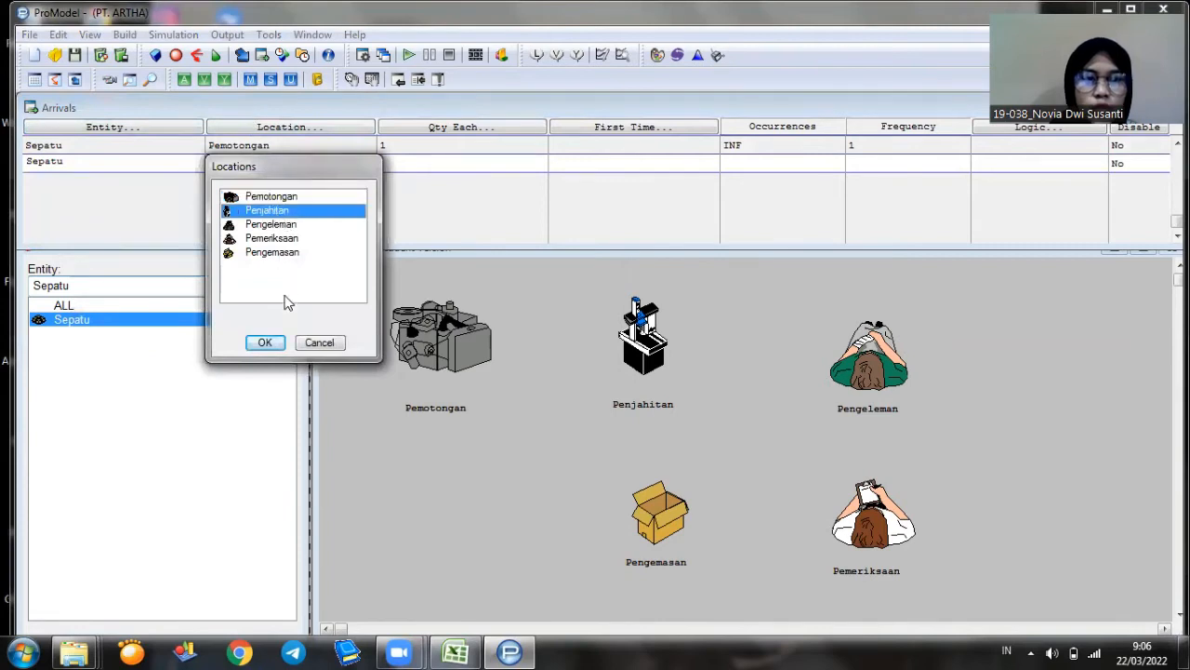
{"action": "left_click", "coordinate": [268, 343]}
Set the Penjahitan arrival's quantity each to 1, occurrences to INF and frequency to 1.
{"action": "left_click", "coordinate": [401, 164]}
{"action": "type", "text": "1"}
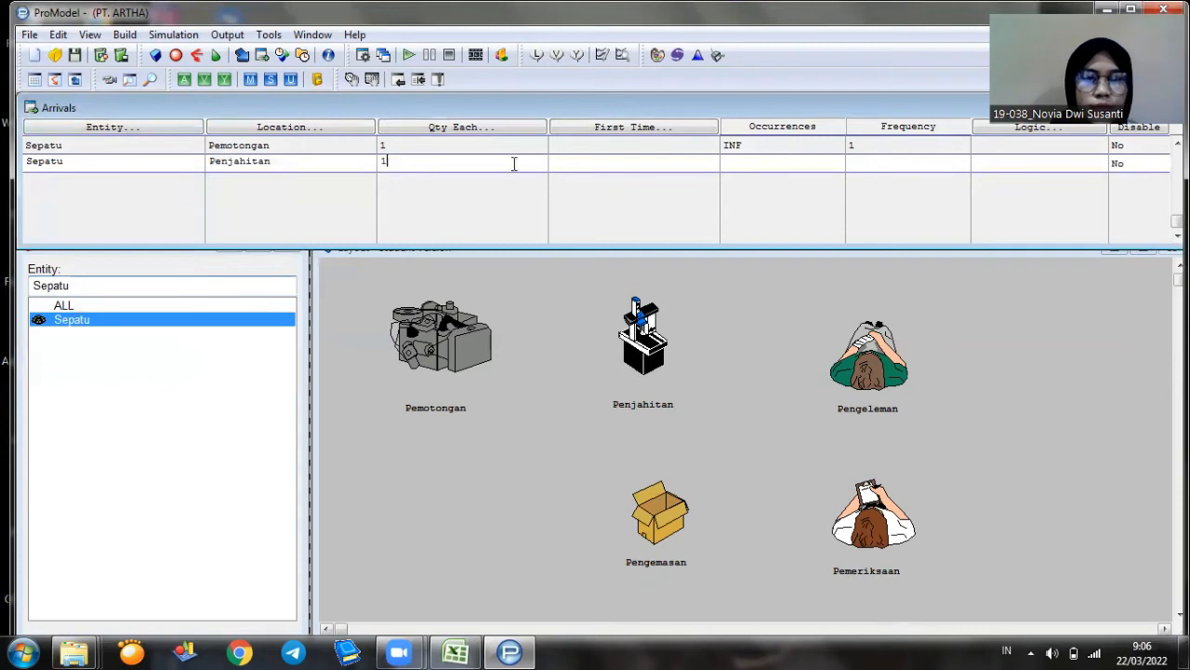
{"action": "left_click", "coordinate": [742, 161]}
{"action": "type", "text": "INF"}
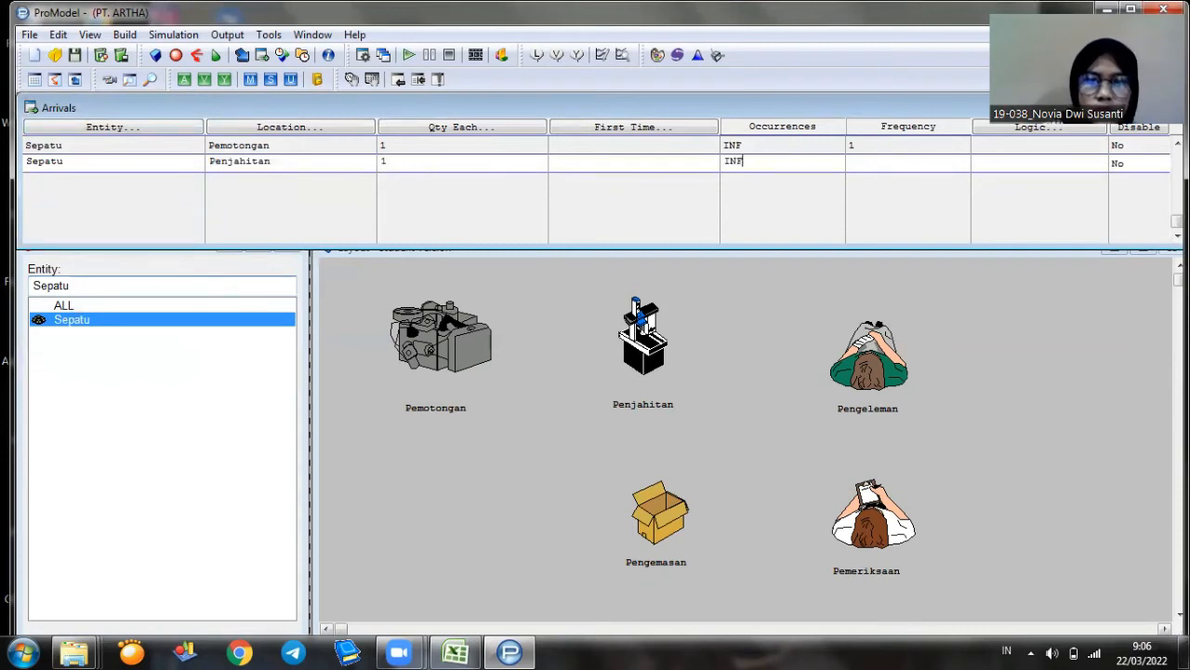
{"action": "left_click", "coordinate": [872, 162]}
{"action": "type", "text": "1"}
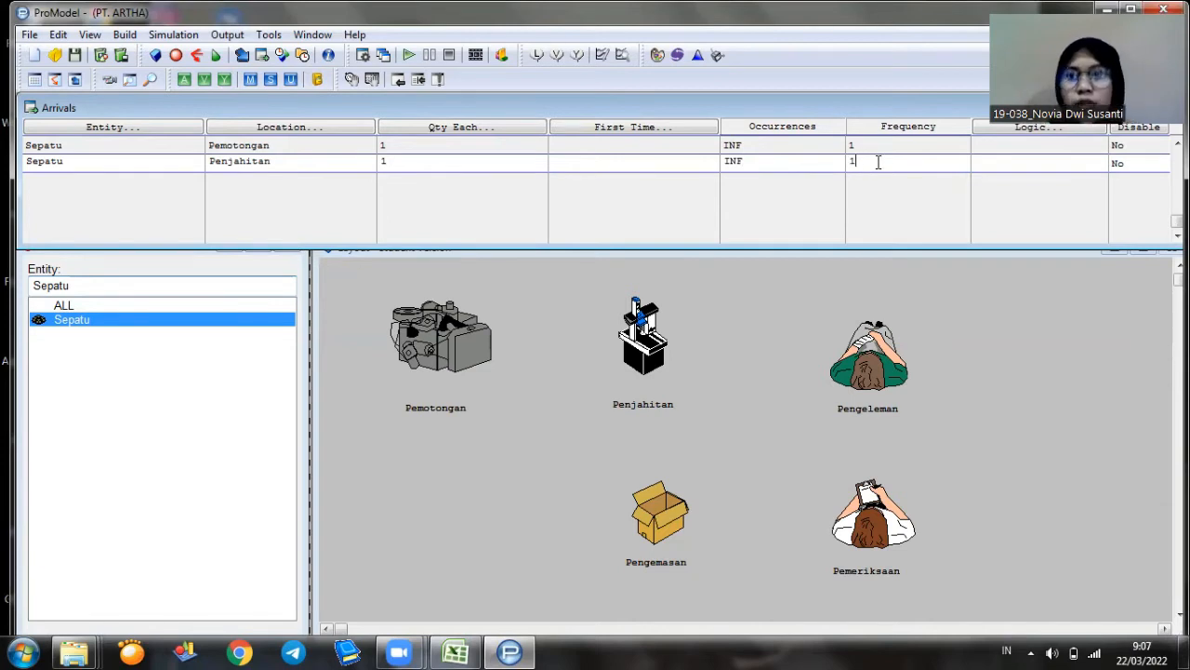
{"action": "key", "text": "Return"}
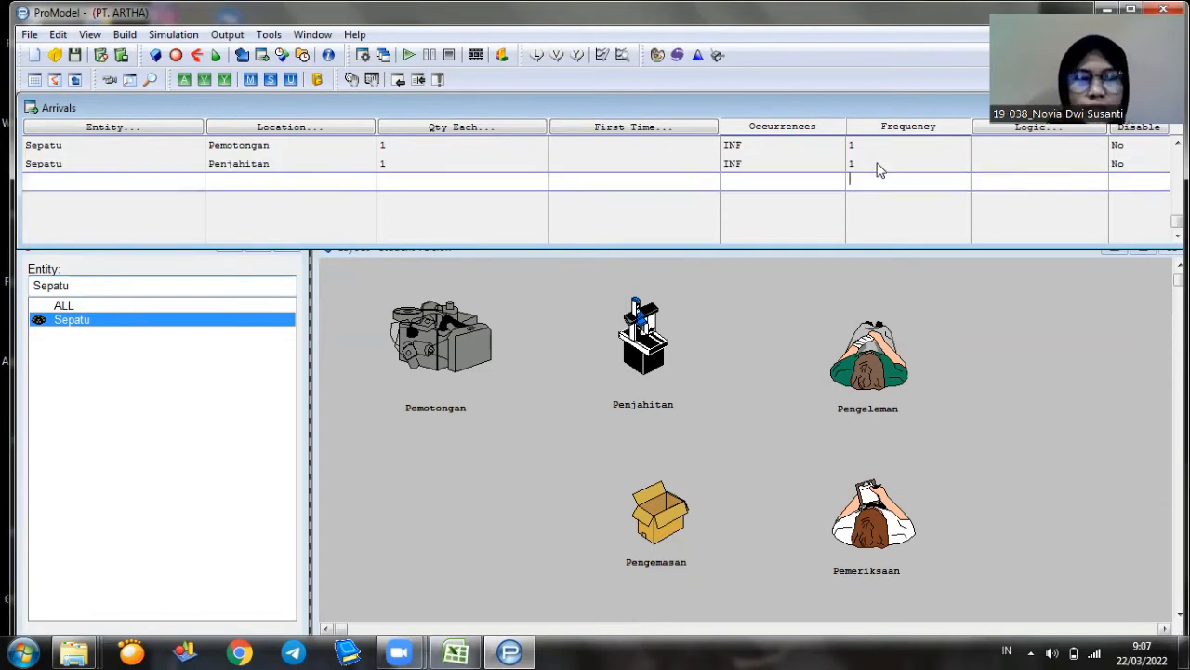
Create an arrival record for the entity Sepatu at the location Pengeleman.
{"action": "left_click", "coordinate": [65, 130]}
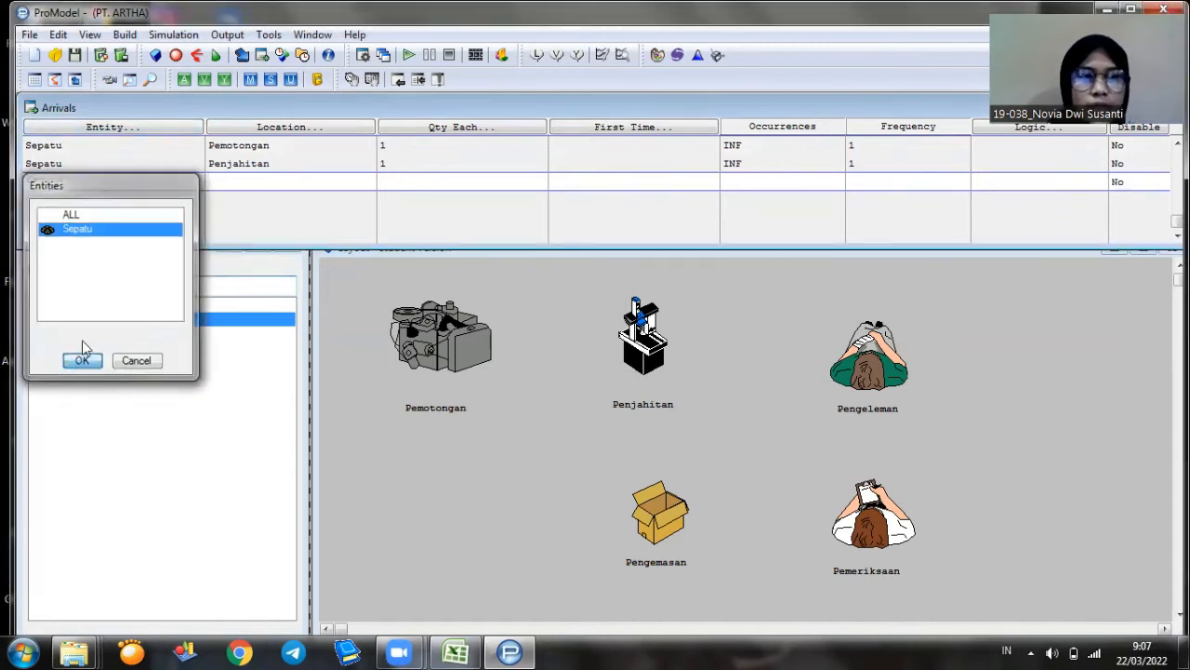
{"action": "left_click", "coordinate": [79, 363]}
{"action": "left_click", "coordinate": [217, 126]}
{"action": "left_click", "coordinate": [261, 229]}
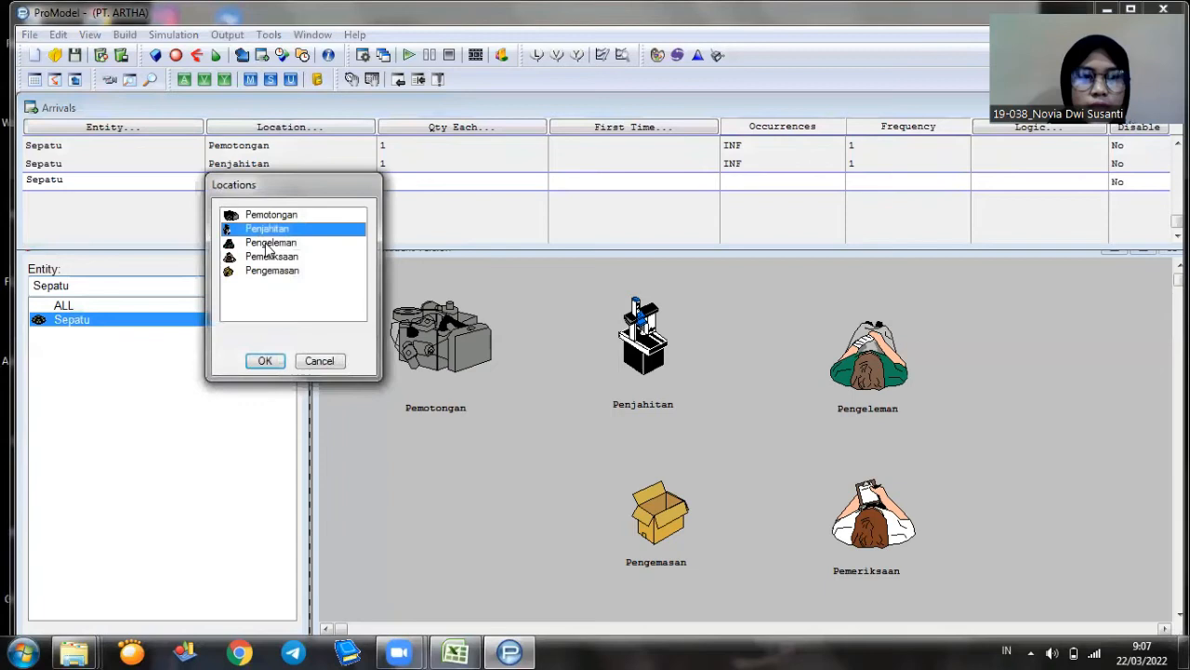
{"action": "left_click", "coordinate": [267, 243]}
{"action": "left_click", "coordinate": [272, 363]}
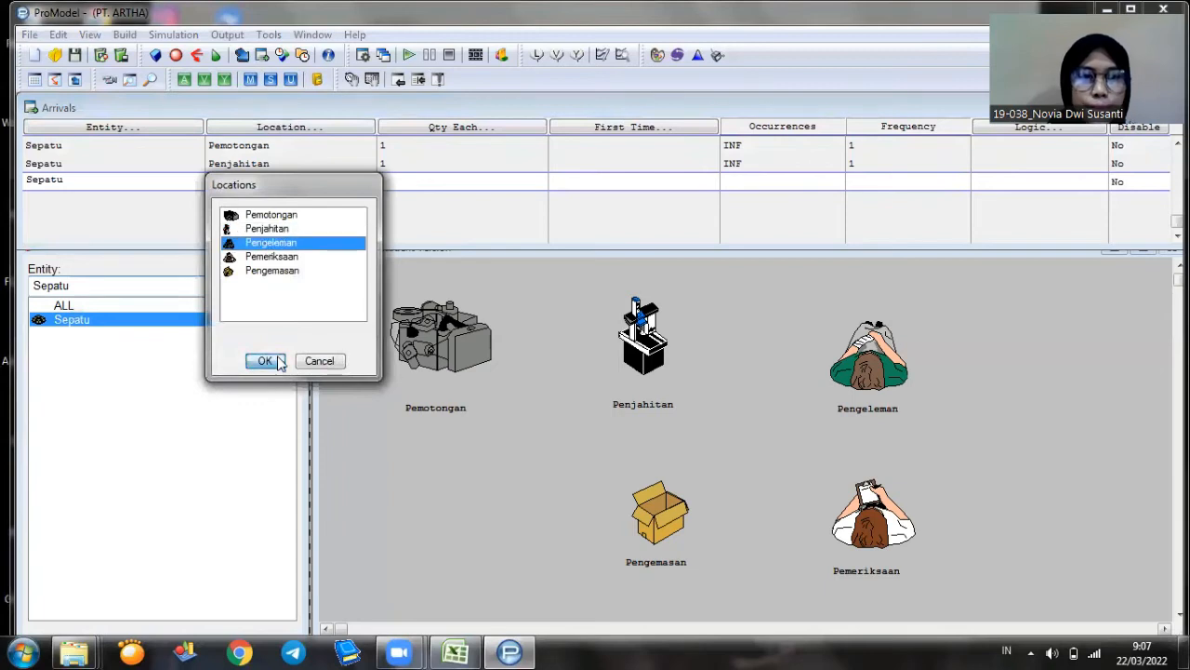
Set the Pengeleman arrival's quantity each to 1, occurrences to INF and frequency to 1.
{"action": "left_click", "coordinate": [407, 183]}
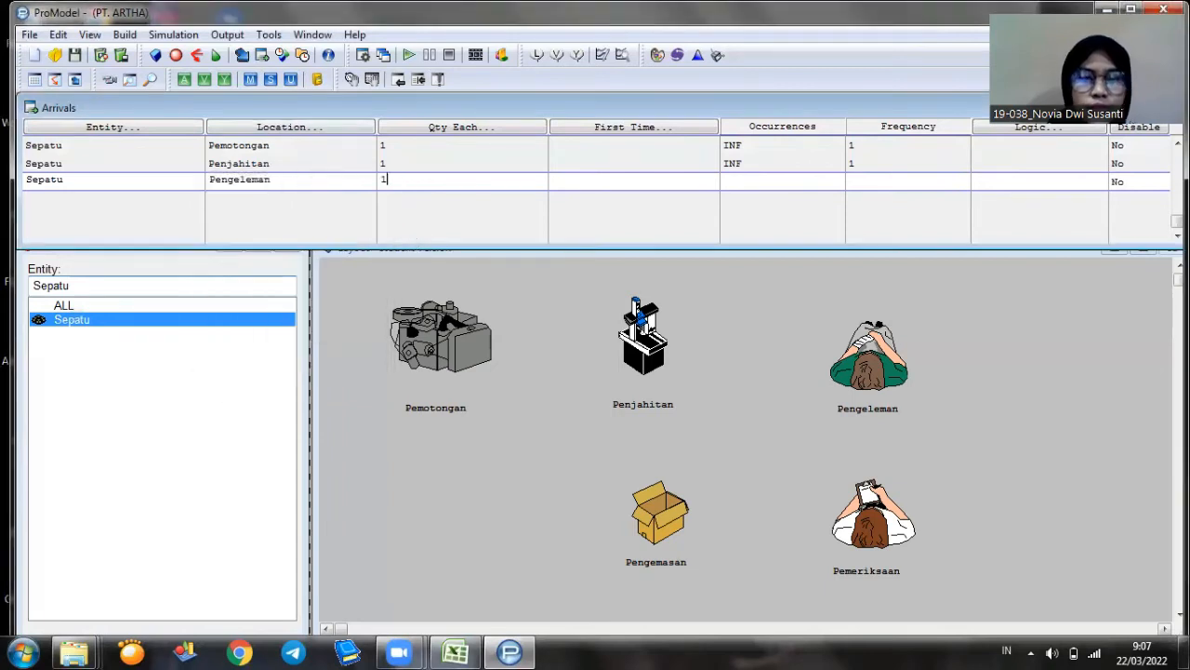
{"action": "left_click", "coordinate": [733, 184]}
{"action": "type", "text": "INF"}
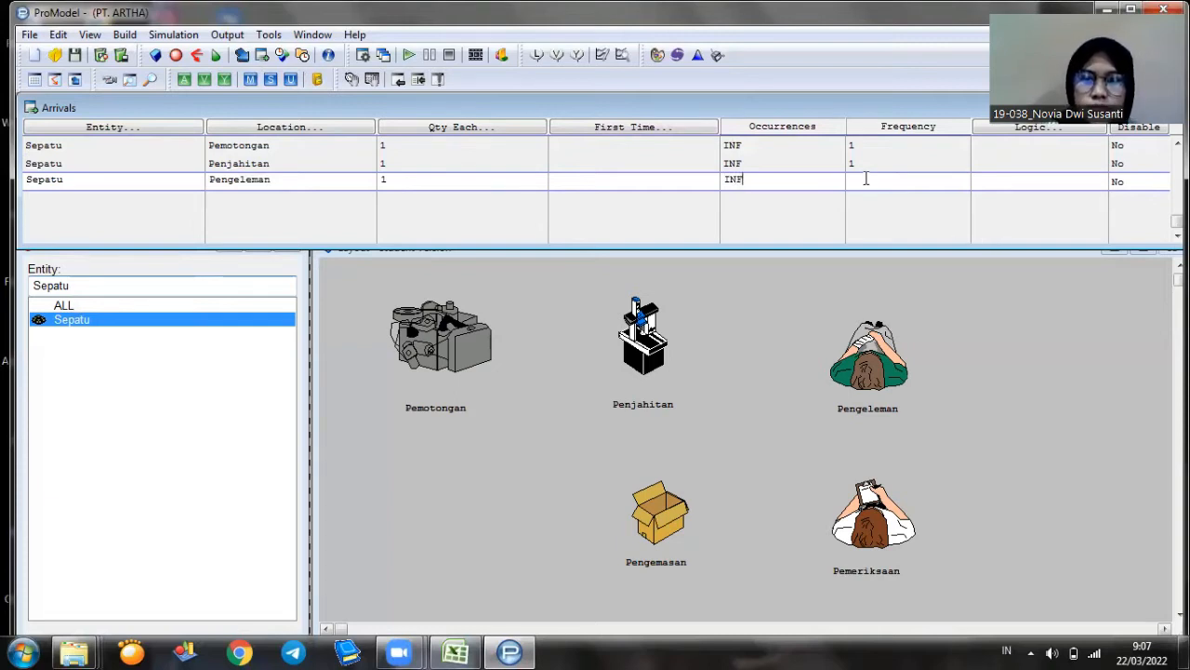
{"action": "type", "text": "1"}
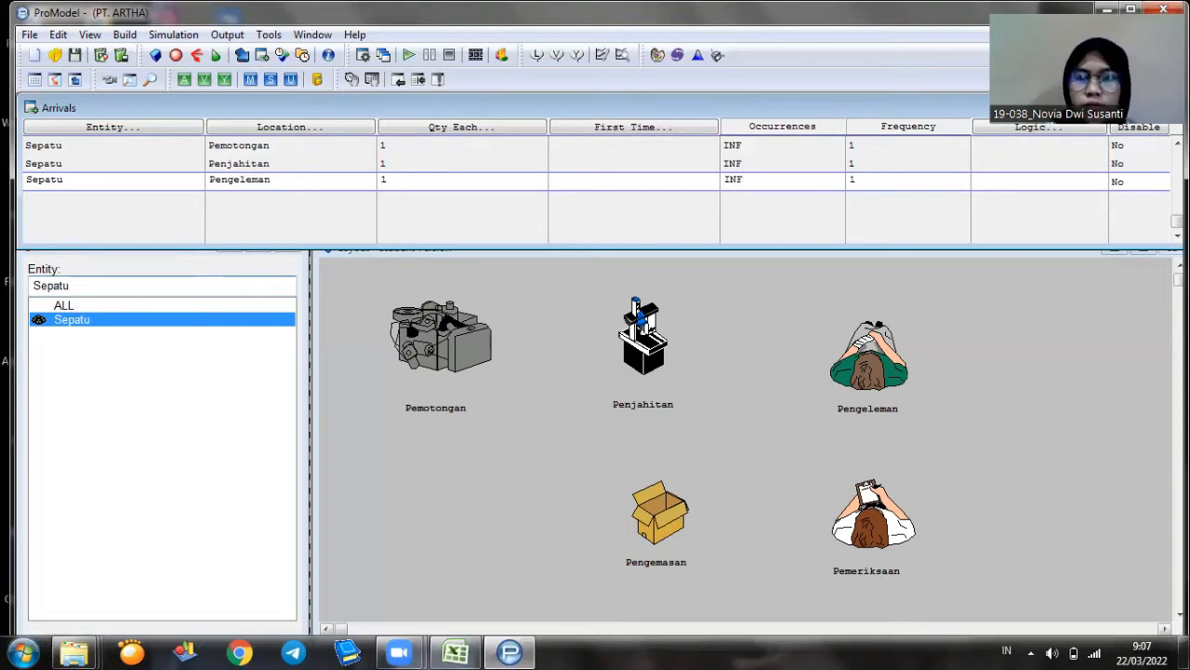
{"action": "key", "text": "Return"}
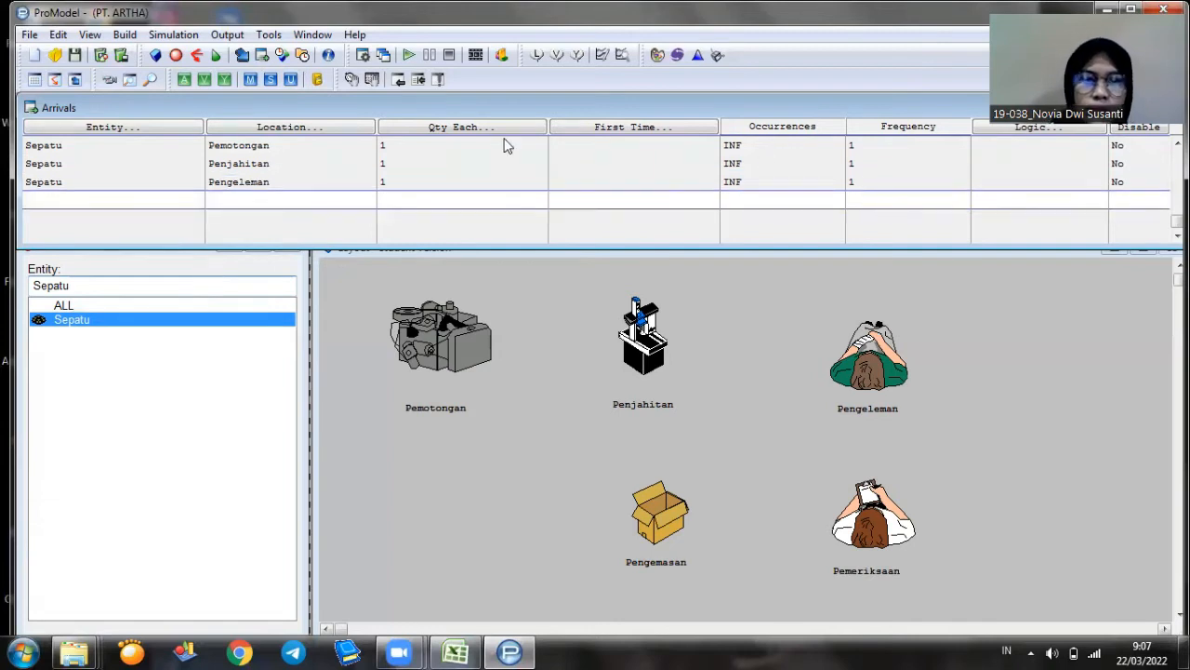
Create an arrival record for the entity Sepatu at the location Pemeriksaan.
{"action": "left_click", "coordinate": [129, 127]}
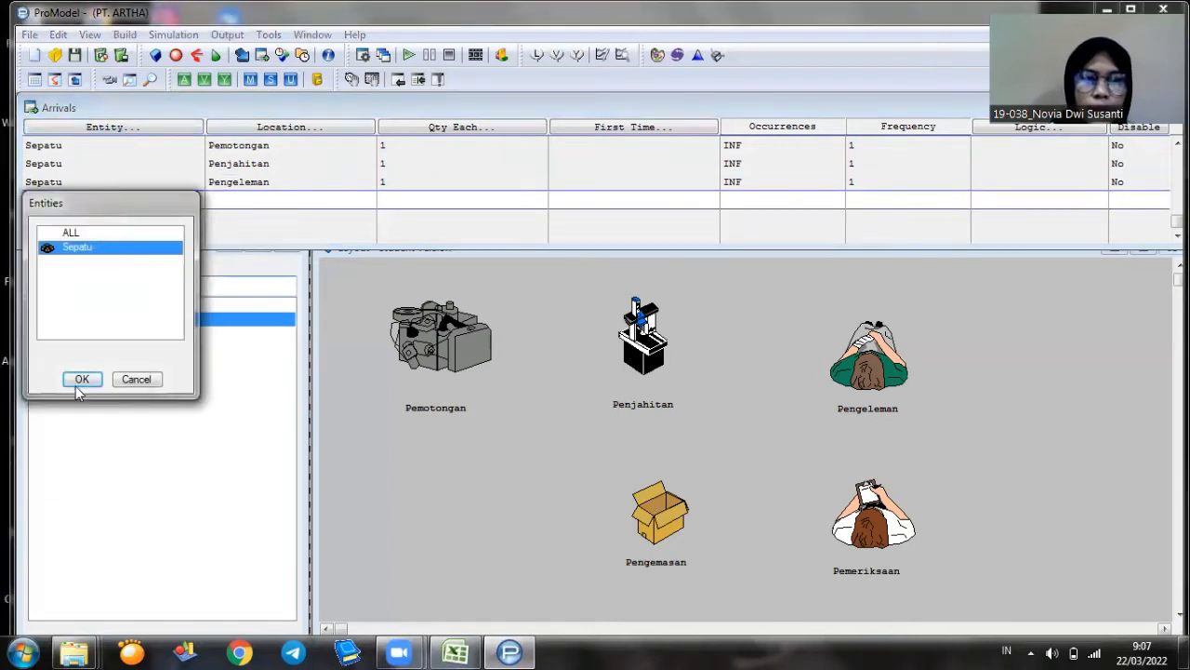
{"action": "left_click", "coordinate": [81, 375]}
{"action": "left_click", "coordinate": [249, 126]}
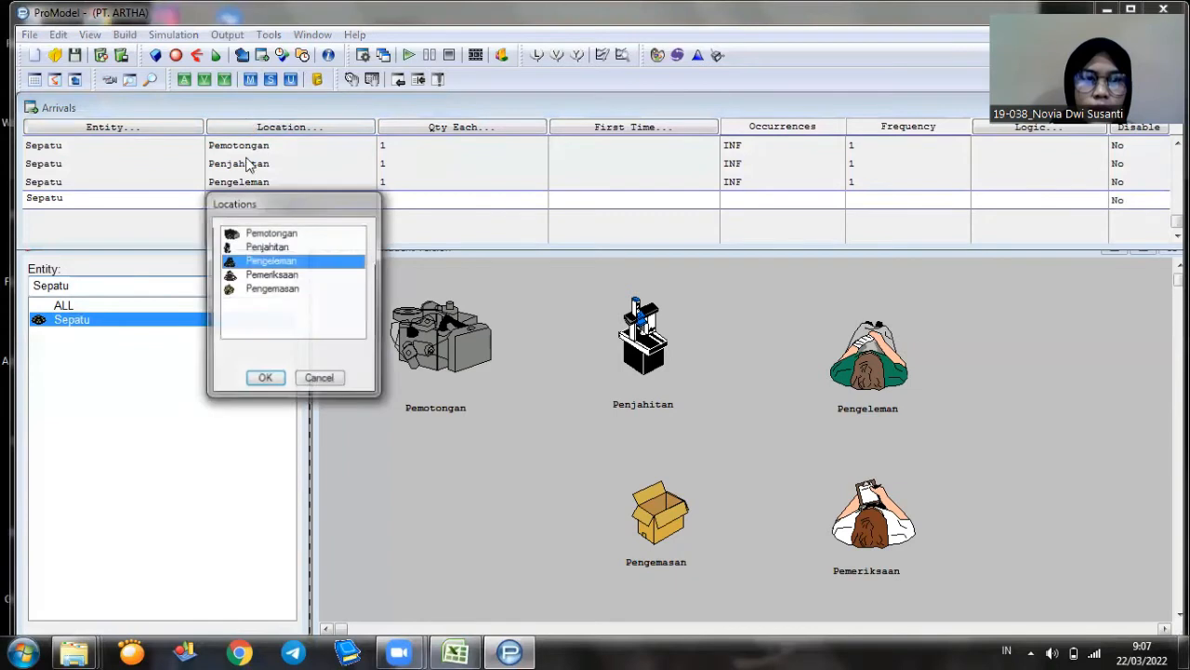
{"action": "left_click", "coordinate": [260, 274]}
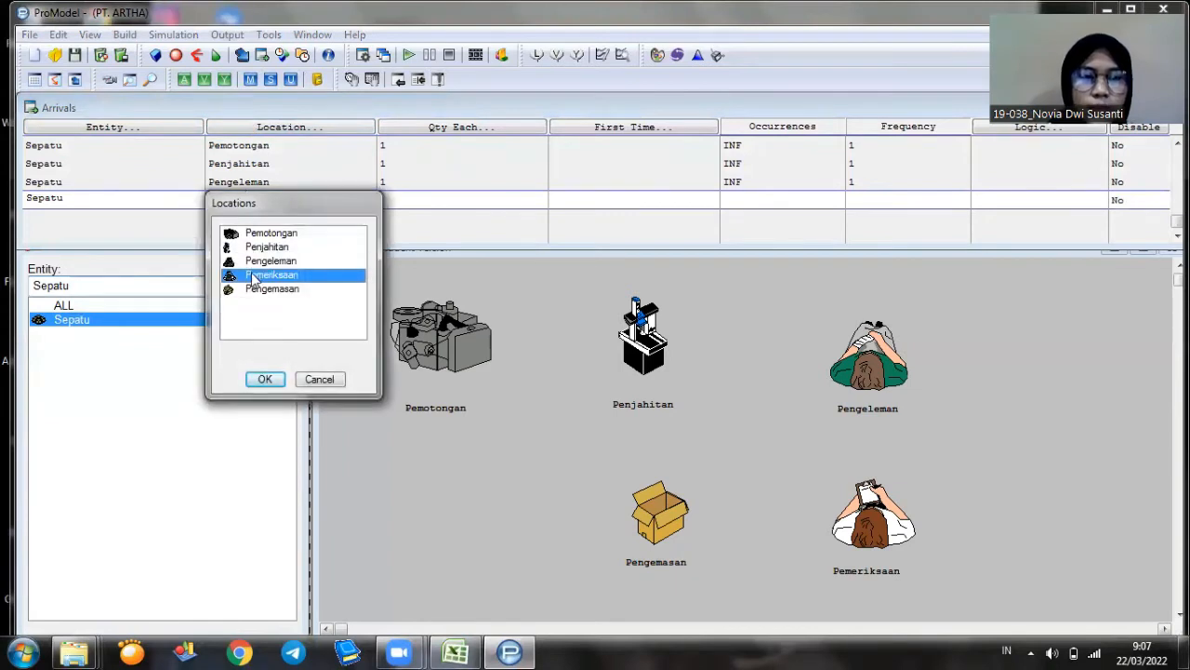
{"action": "left_click", "coordinate": [266, 378]}
Set the Pemeriksaan arrival's quantity each to 1, occurrences to INF and frequency to 1.
{"action": "left_click", "coordinate": [389, 196]}
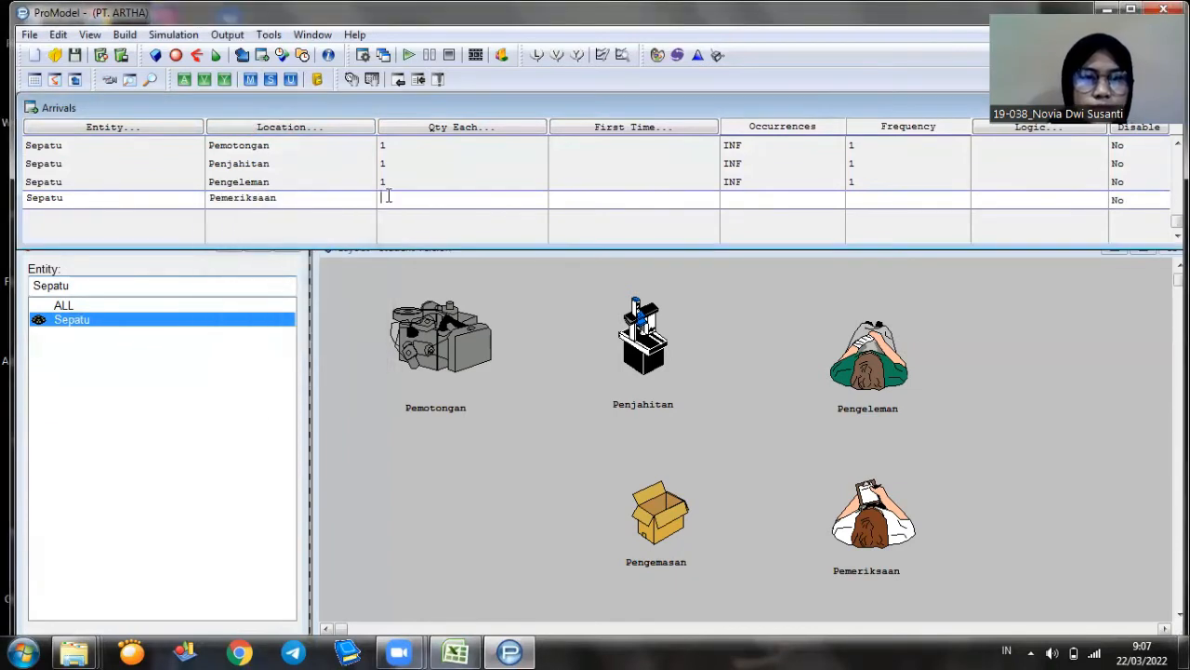
{"action": "type", "text": "1"}
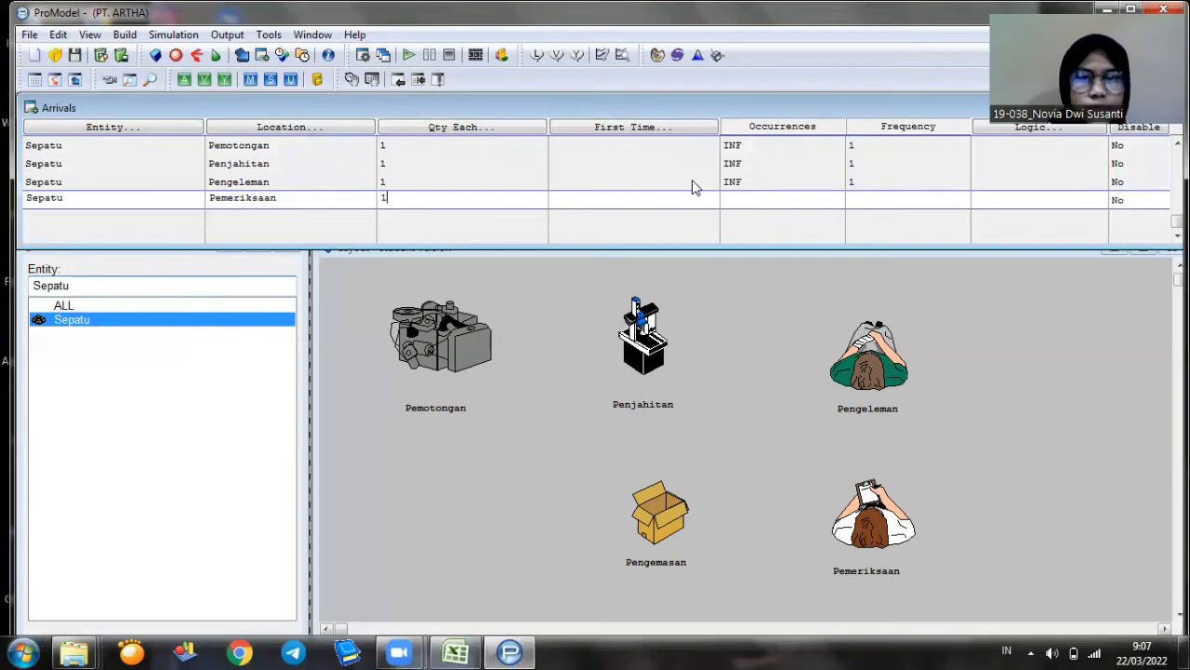
{"action": "left_click", "coordinate": [735, 204]}
{"action": "type", "text": "INF"}
{"action": "left_click", "coordinate": [872, 200]}
{"action": "type", "text": "1"}
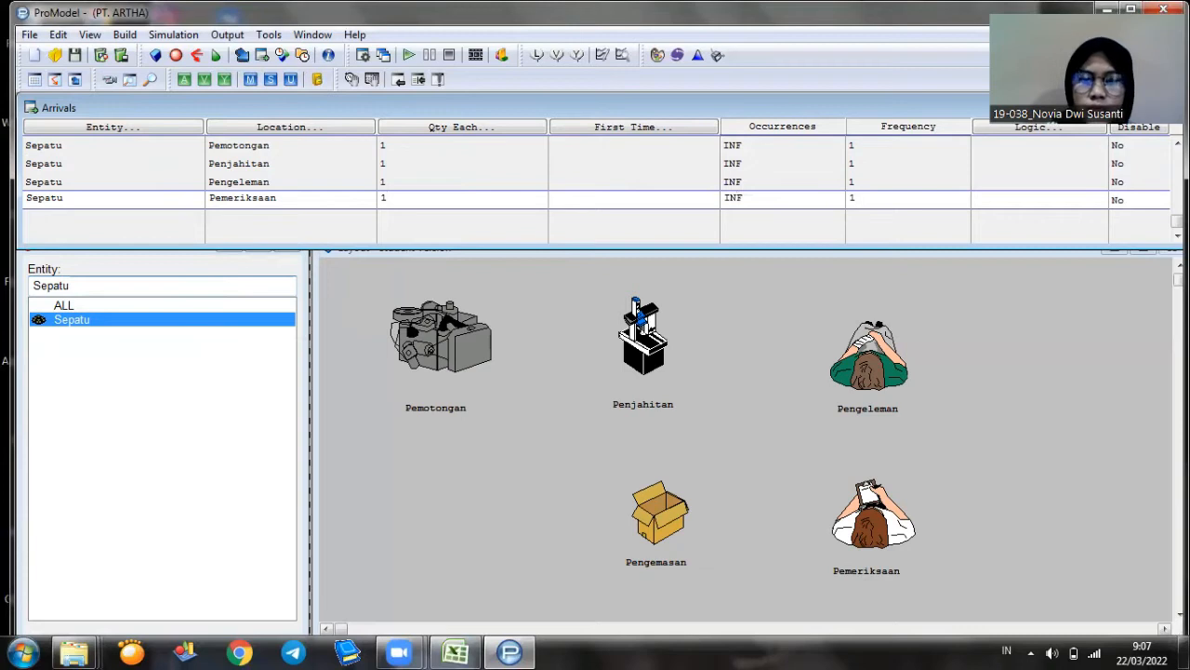
{"action": "key", "text": "Return"}
Create an arrival record for the entity Sepatu at the location Pengemasan.
{"action": "left_click", "coordinate": [135, 128]}
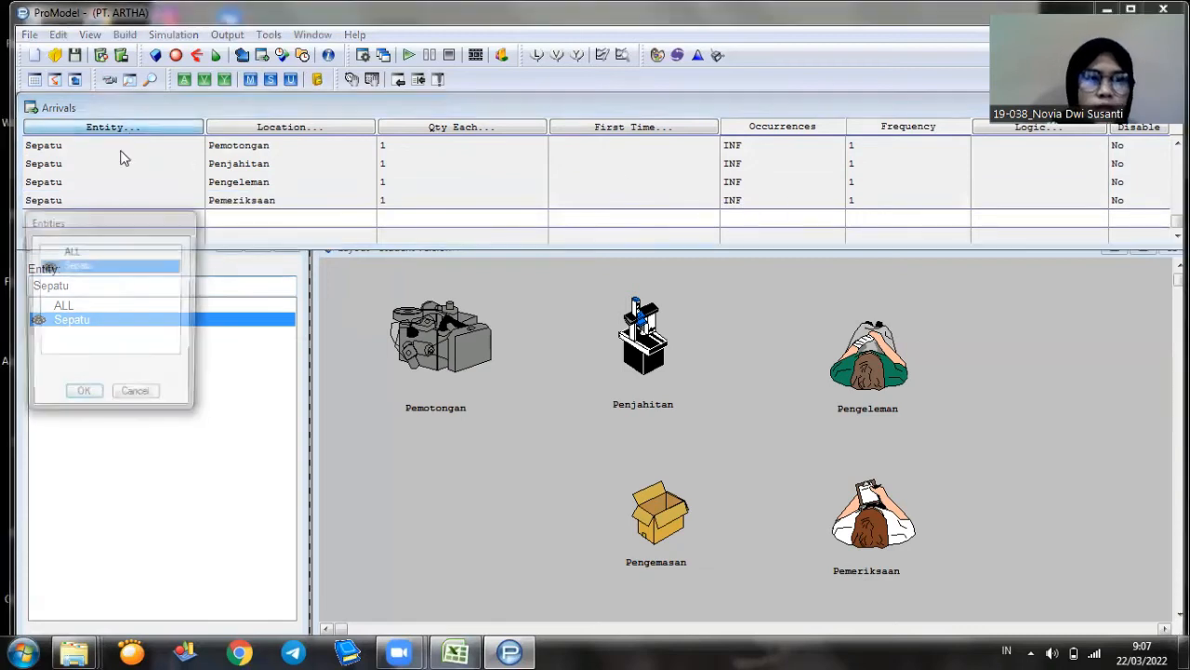
{"action": "left_click", "coordinate": [85, 395]}
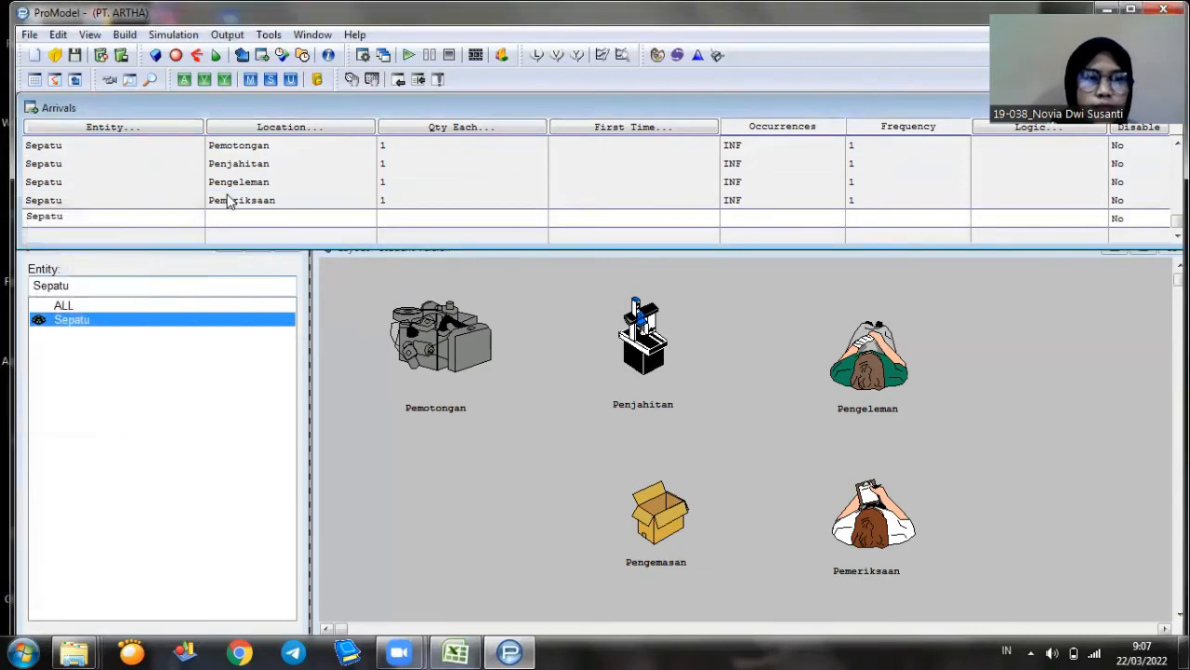
{"action": "left_click", "coordinate": [251, 127]}
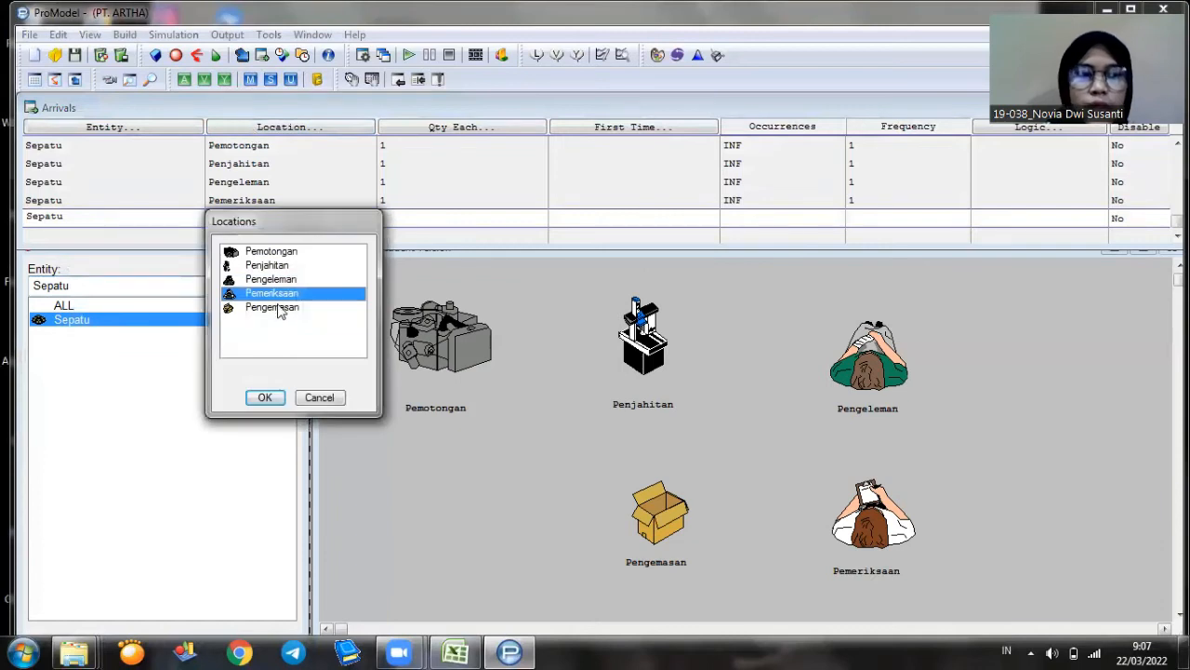
{"action": "left_click", "coordinate": [284, 310]}
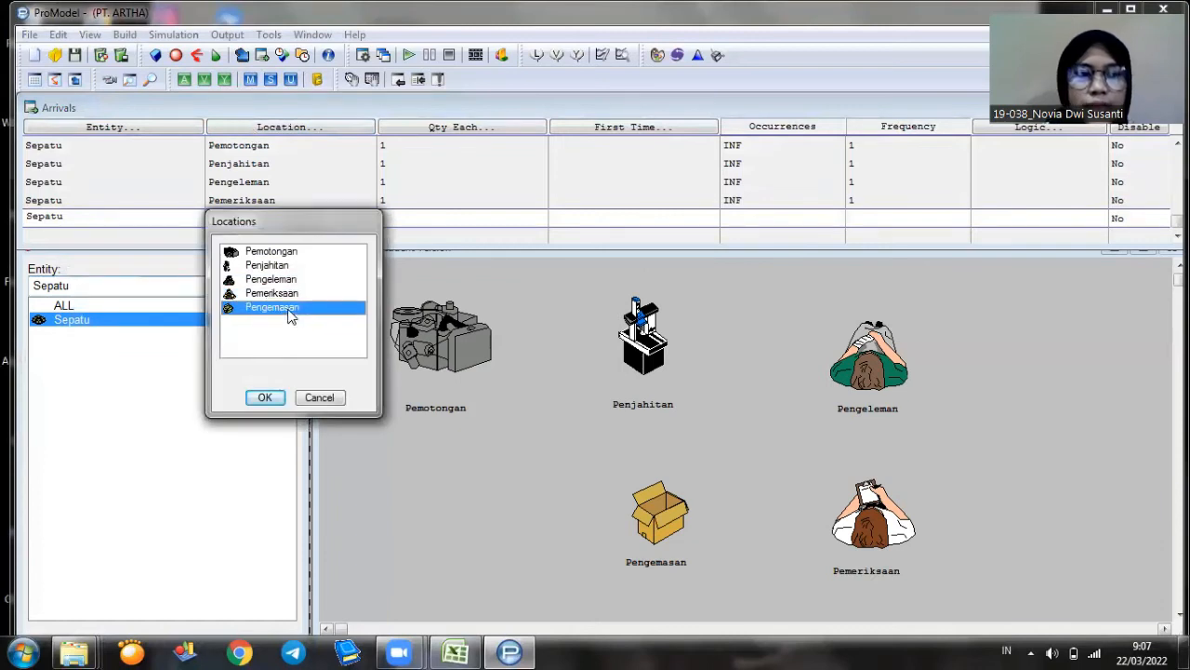
{"action": "left_click", "coordinate": [263, 398]}
Set the Pengemasan arrival's quantity each to 1, occurrences to INF and frequency to 1.
{"action": "type", "text": "1"}
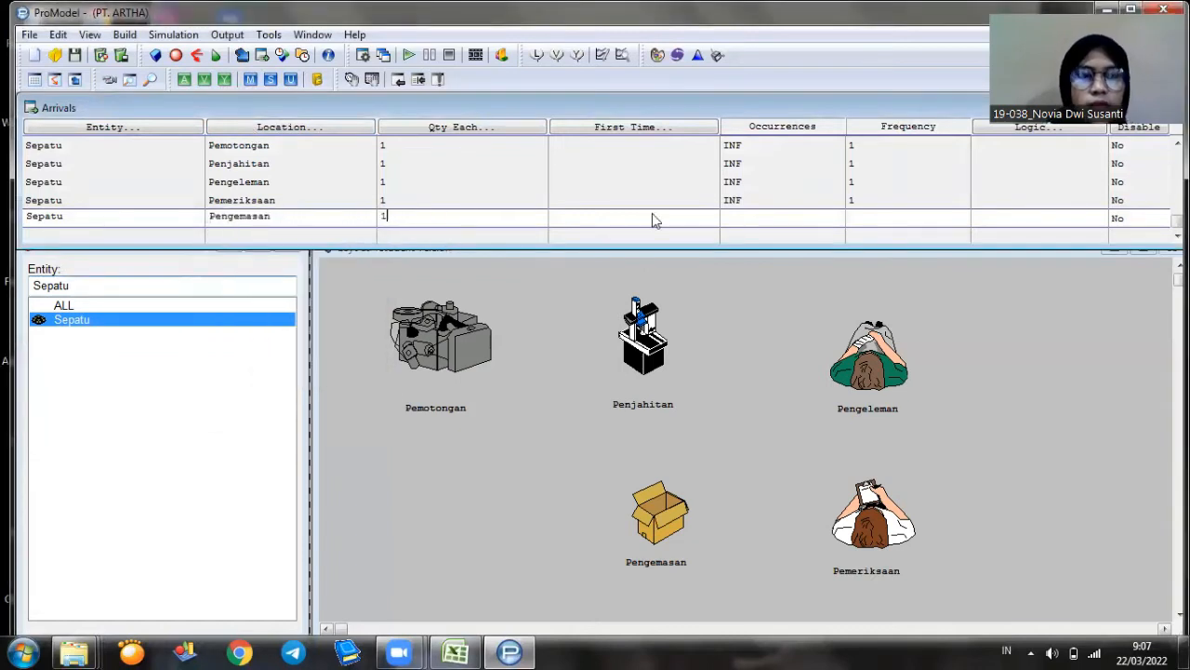
{"action": "left_click", "coordinate": [746, 220]}
{"action": "type", "text": "INF"}
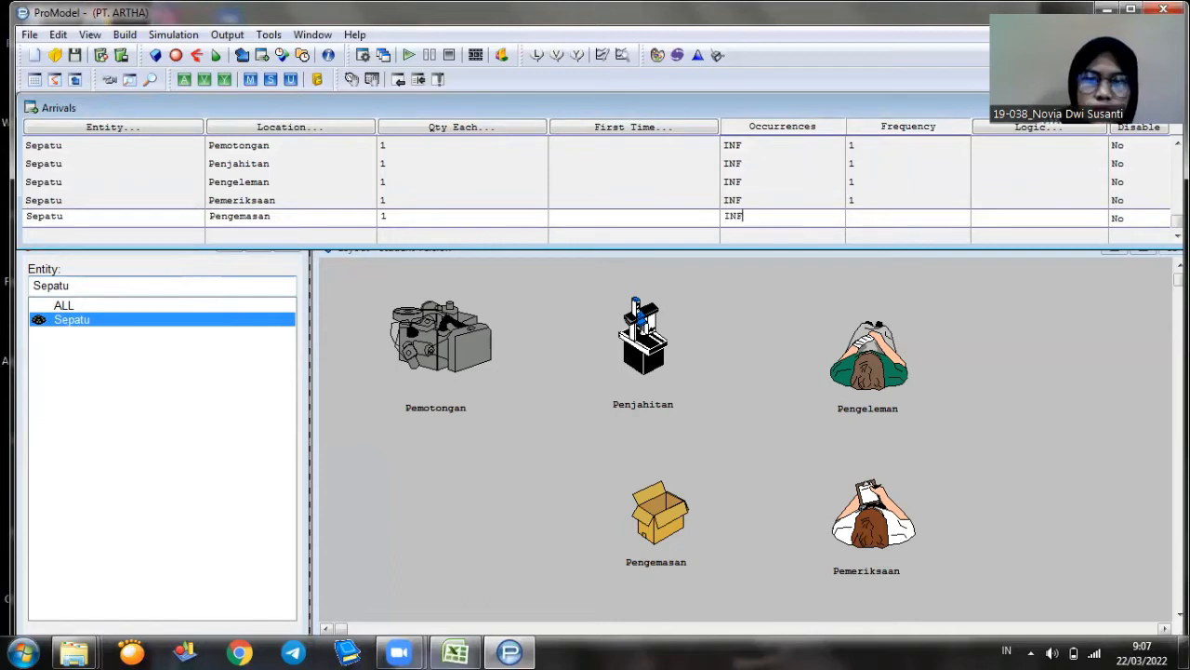
{"action": "type", "text": "1"}
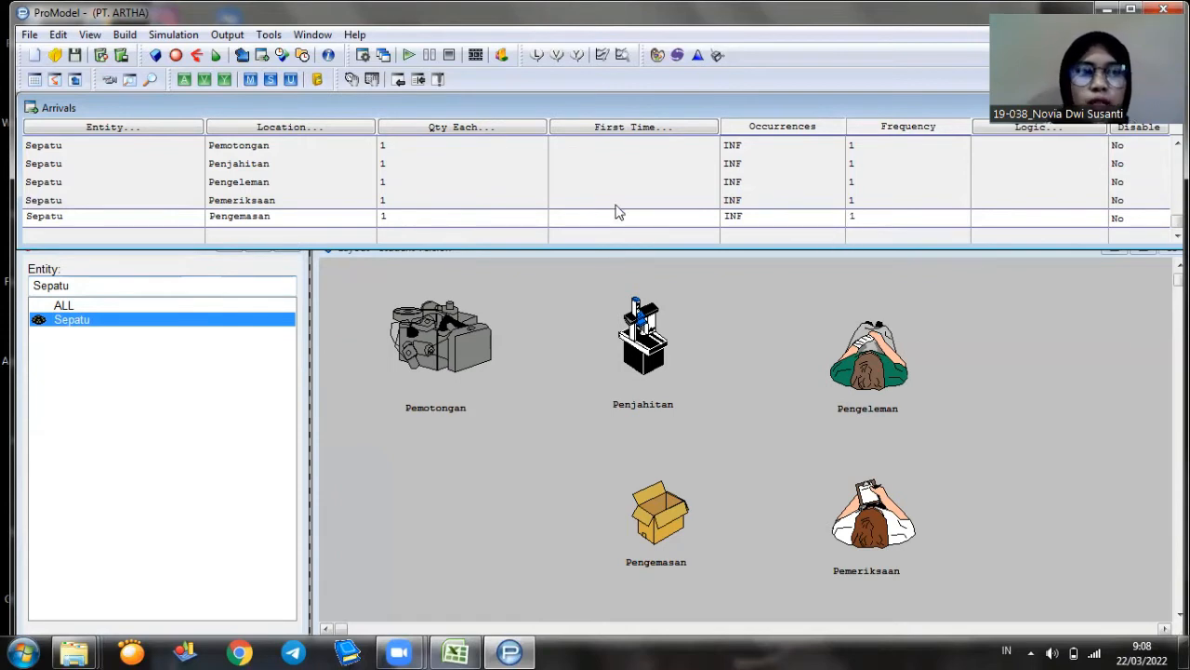
Open the processing definition and create a process record for the entity Sepatu at the location Pemotongan.
{"action": "left_click", "coordinate": [123, 35]}
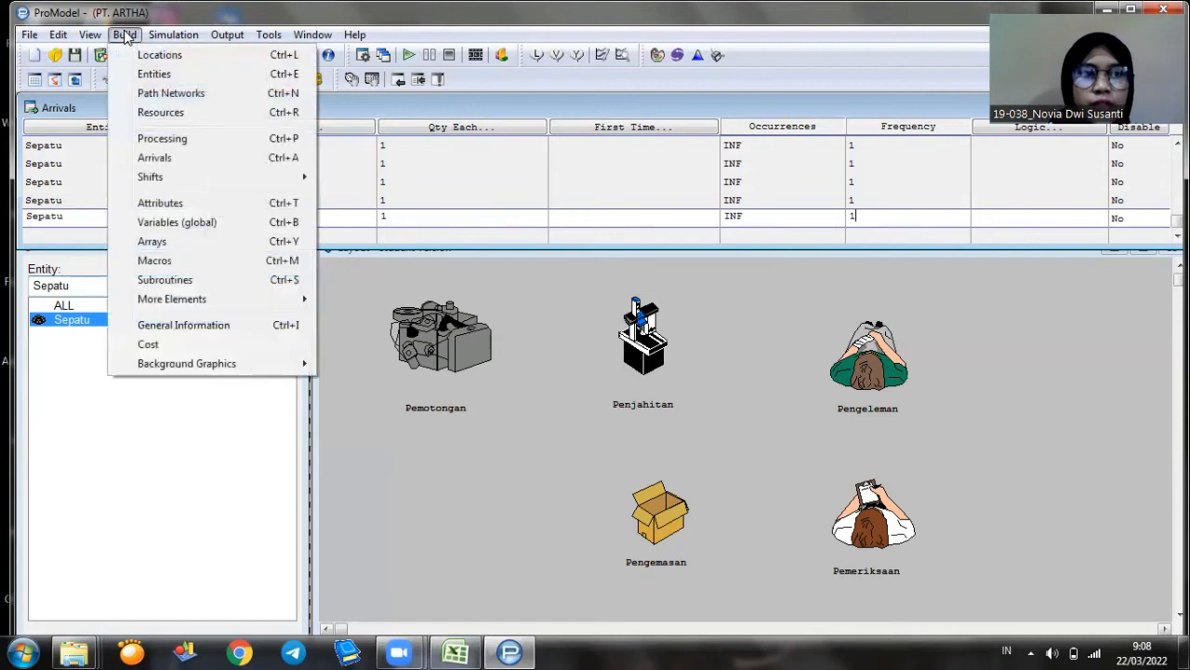
{"action": "left_click", "coordinate": [158, 138]}
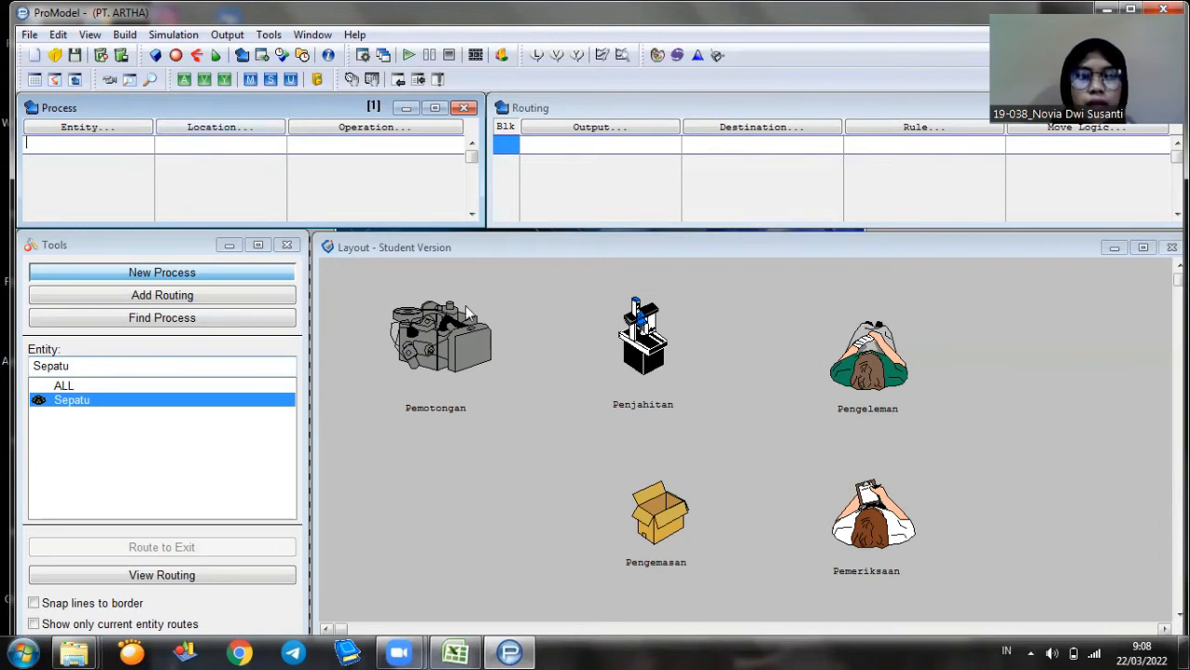
{"action": "left_click", "coordinate": [82, 128]}
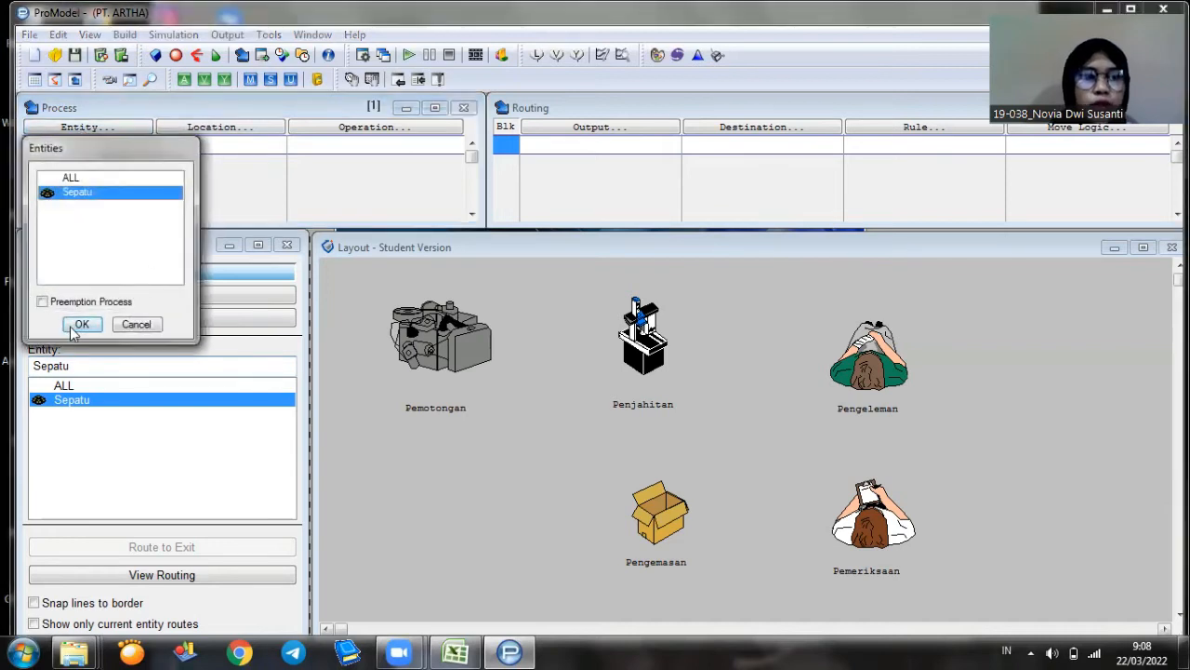
{"action": "left_click", "coordinate": [81, 324]}
{"action": "left_click", "coordinate": [238, 126]}
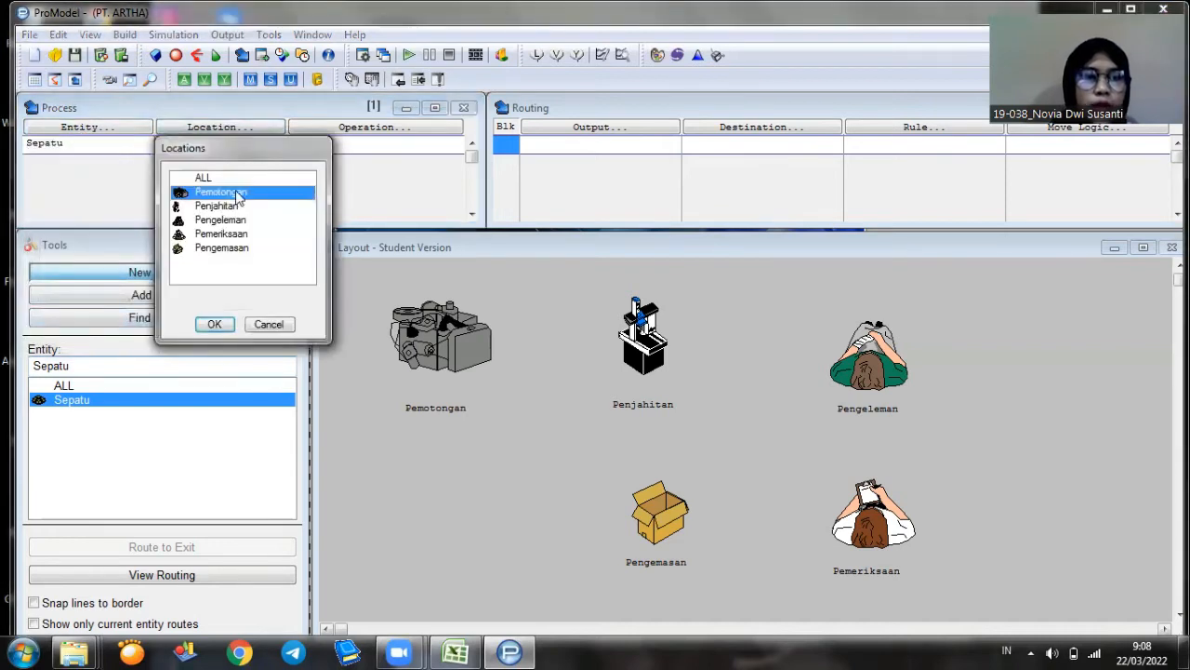
{"action": "left_click", "coordinate": [215, 324]}
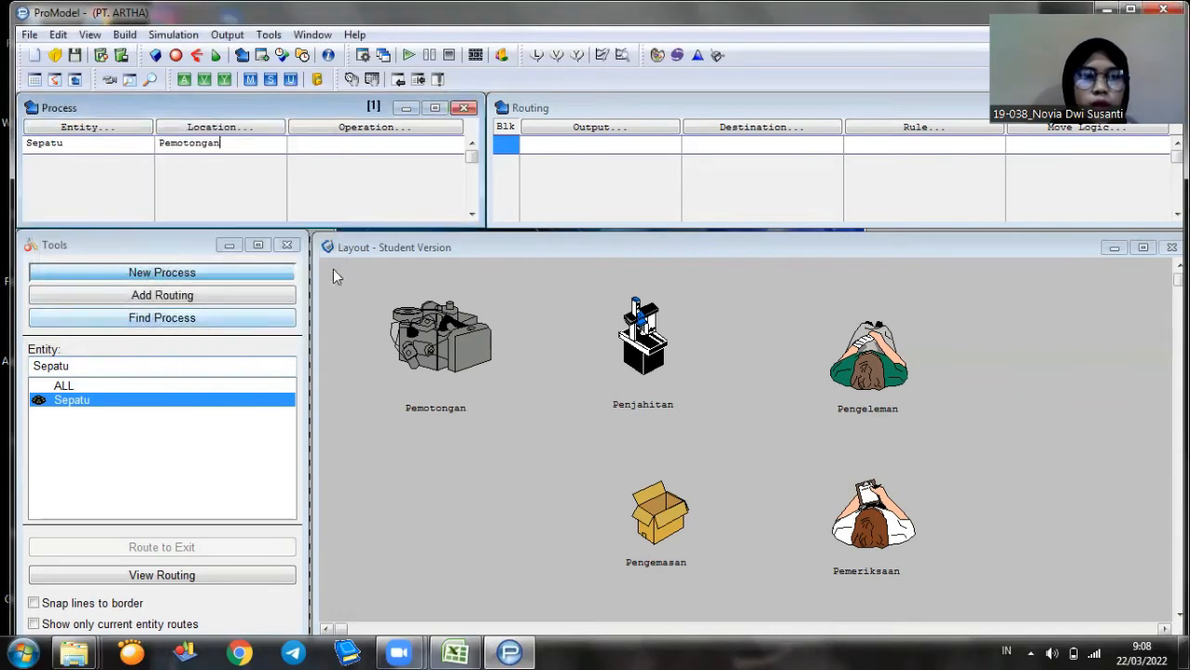
Route the Pemotongan process's output Sepatu to the destination Penjahitan.
{"action": "left_click", "coordinate": [574, 130]}
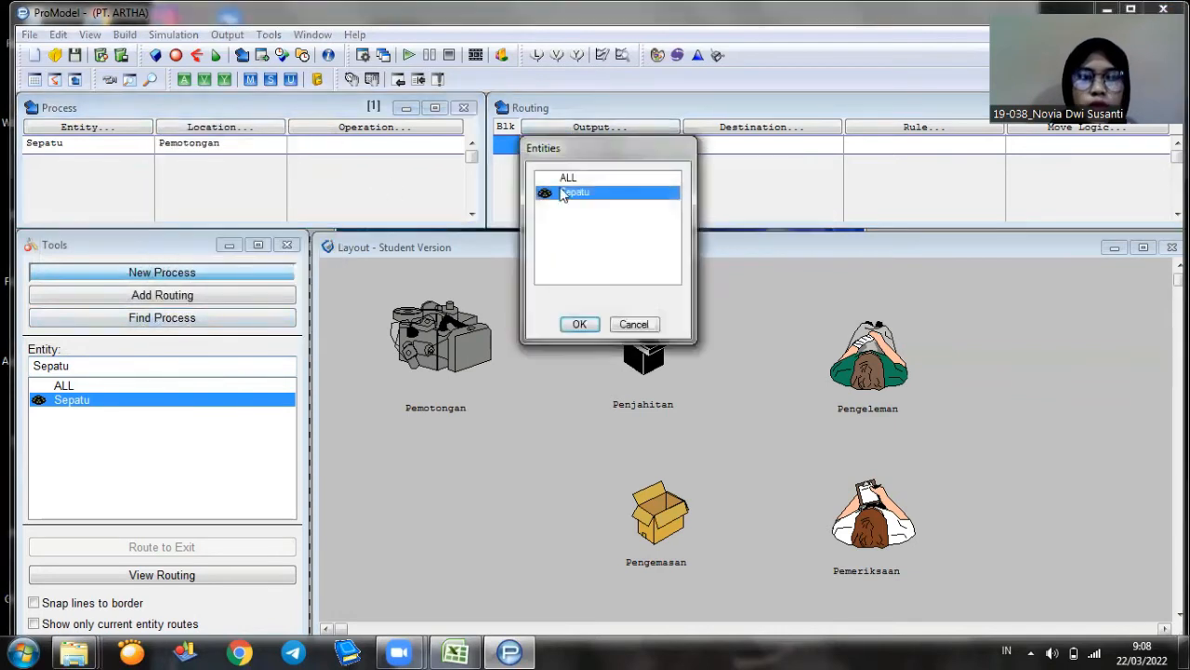
{"action": "left_click", "coordinate": [578, 324]}
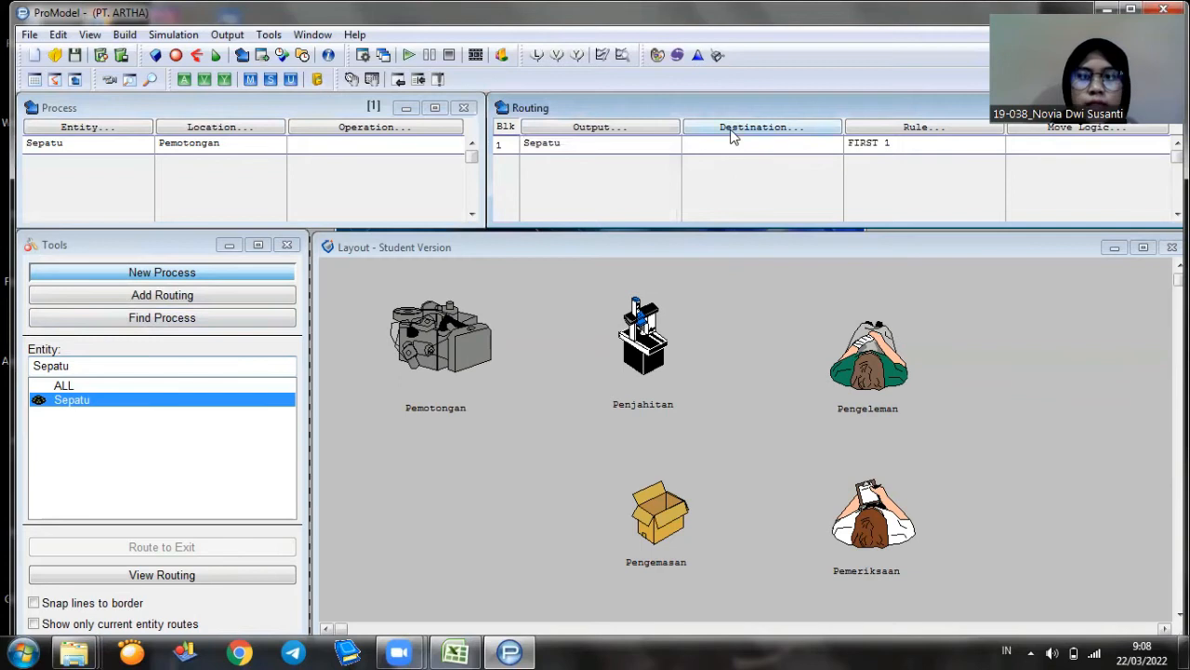
{"action": "left_click", "coordinate": [731, 135]}
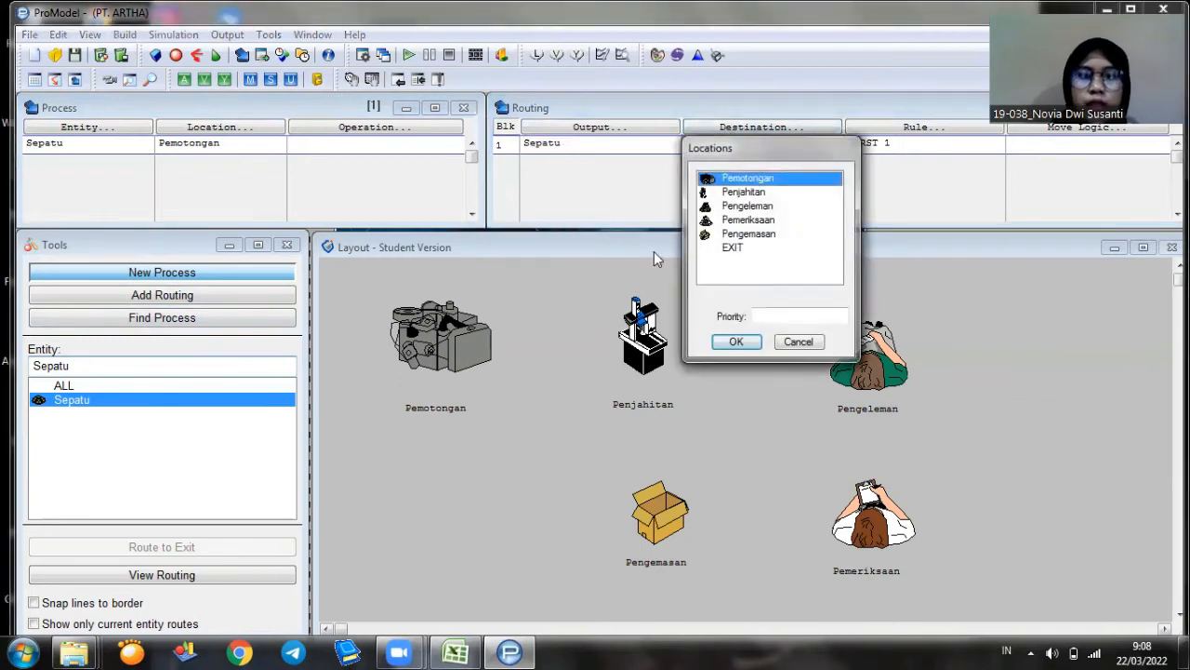
{"action": "left_click", "coordinate": [771, 193]}
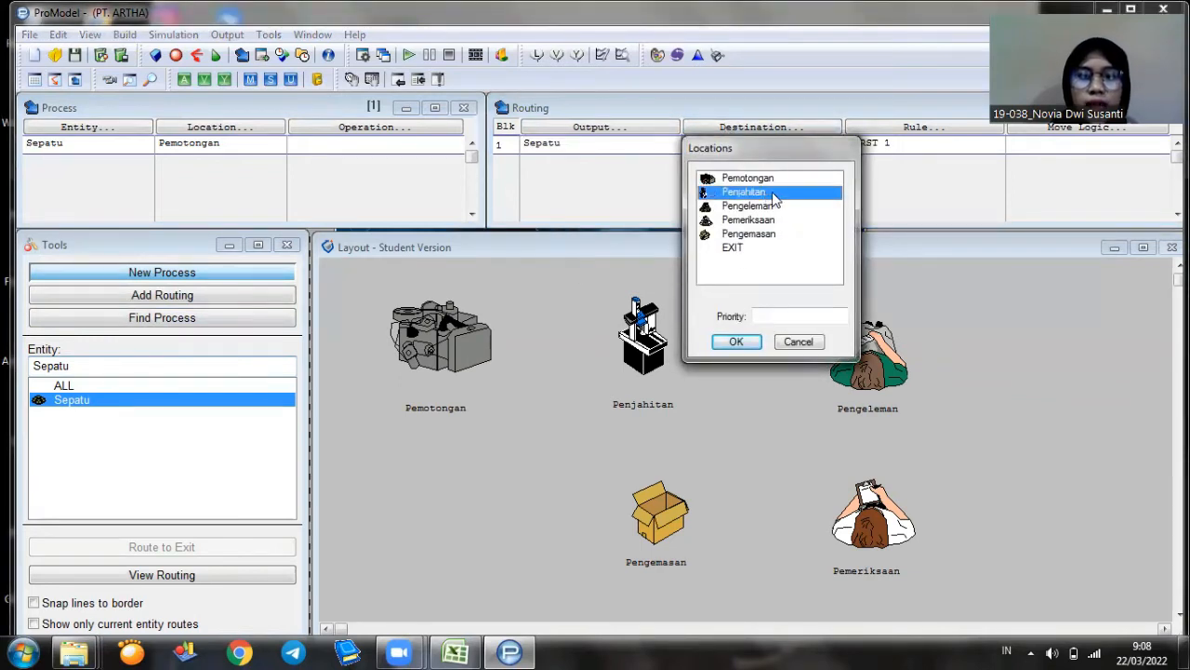
{"action": "left_click", "coordinate": [736, 341]}
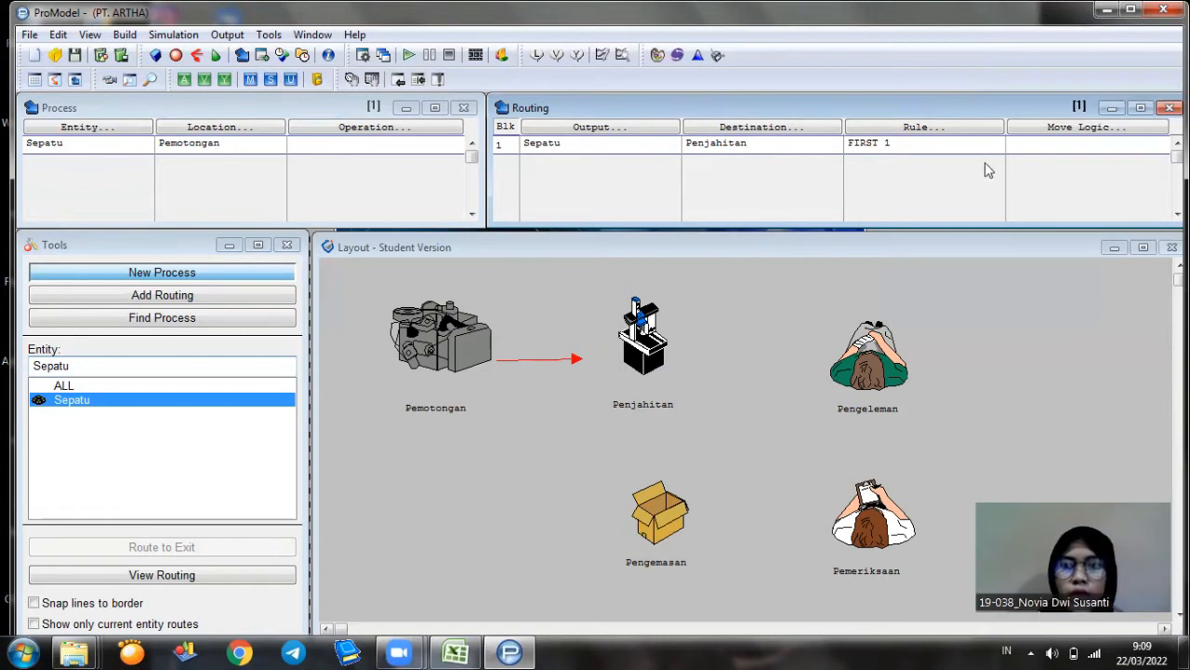
Open the routing's move logic and enter the values 9, 12, 10, 13, 9, 13, 14, 12, 10 and 11 in Stat::Fit's data table.
{"action": "left_click", "coordinate": [1057, 131]}
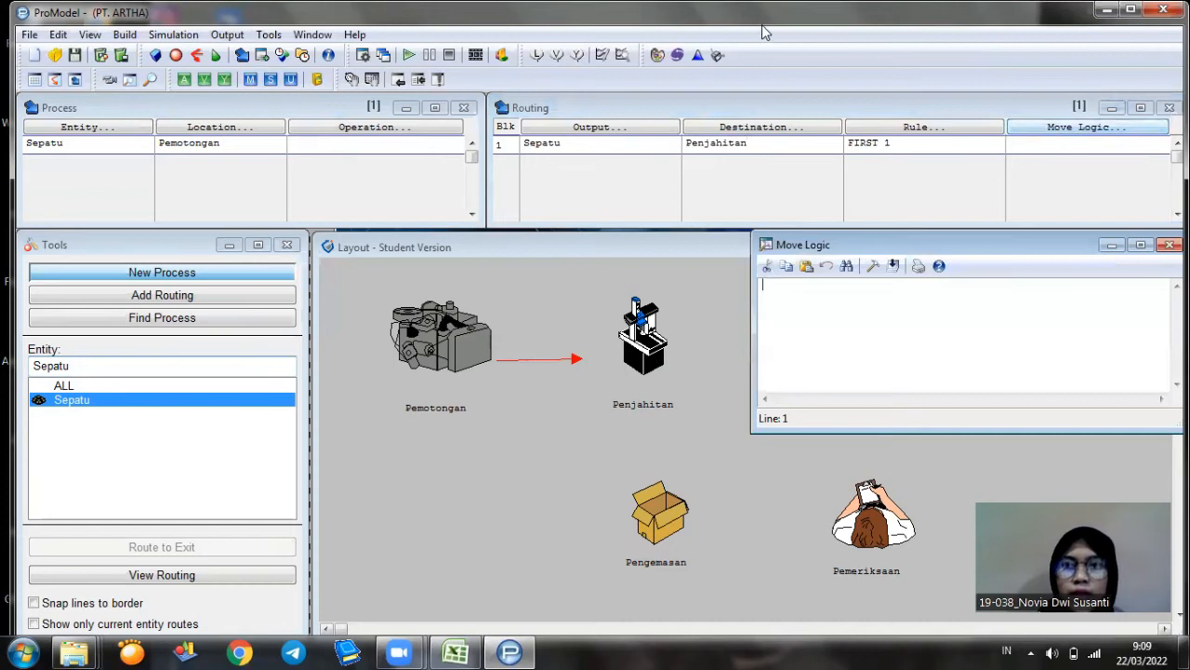
{"action": "left_click", "coordinate": [697, 58]}
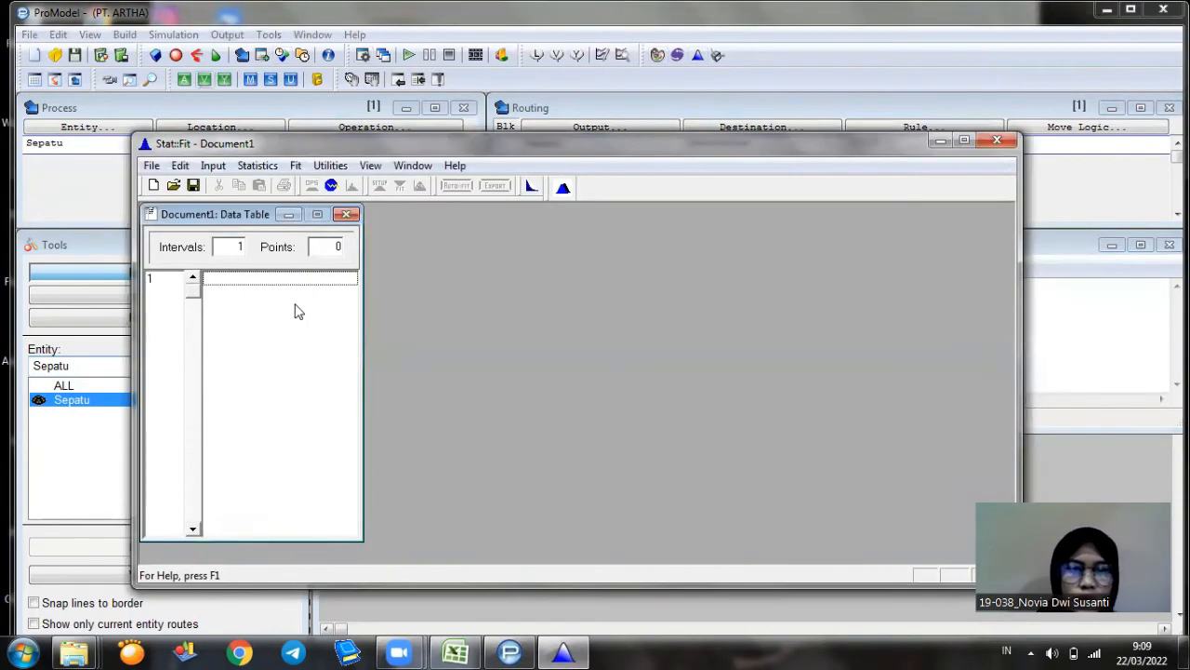
{"action": "left_click", "coordinate": [237, 282]}
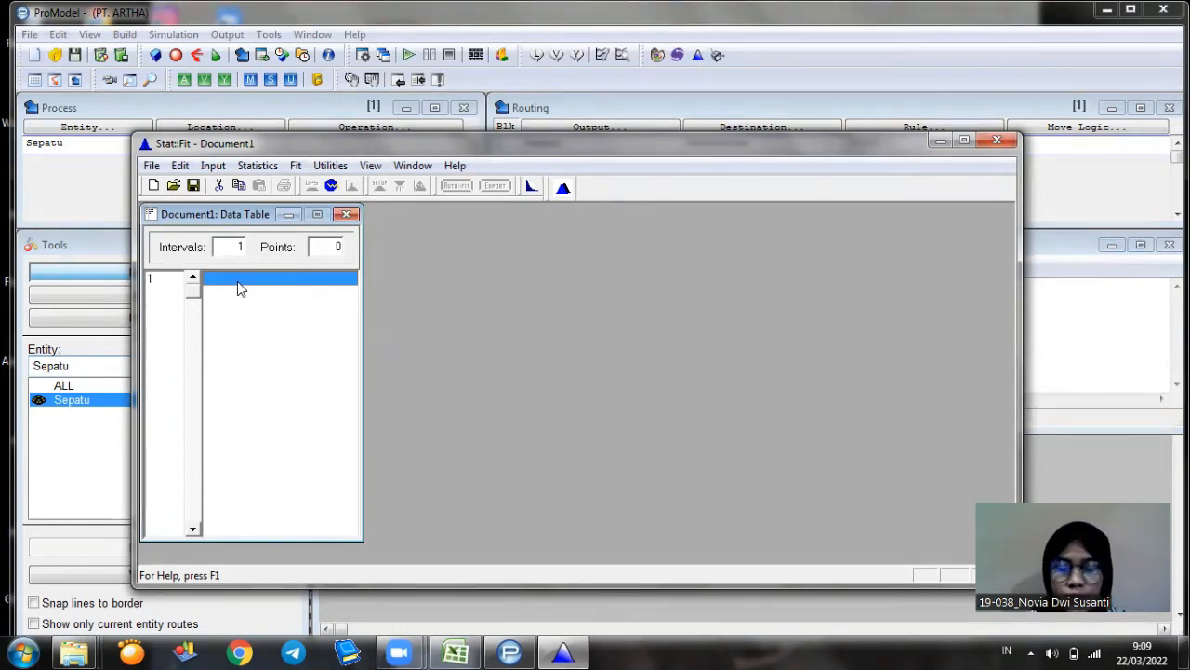
{"action": "type", "text": "9"}
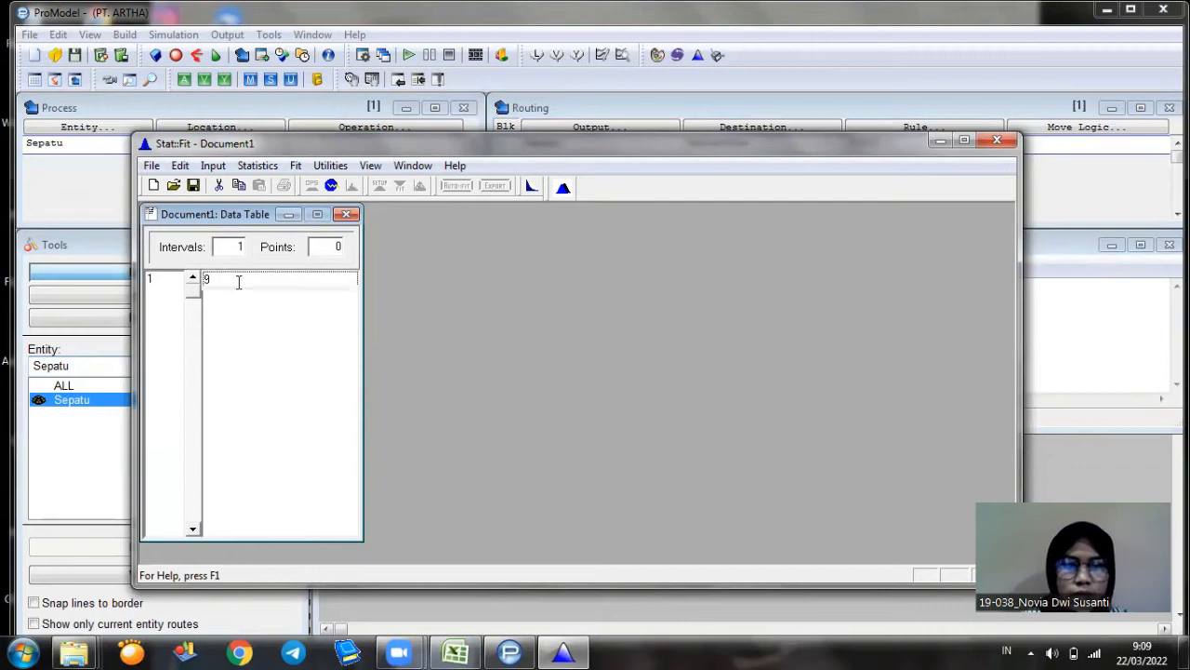
{"action": "key", "text": "Return"}
{"action": "type", "text": "12"}
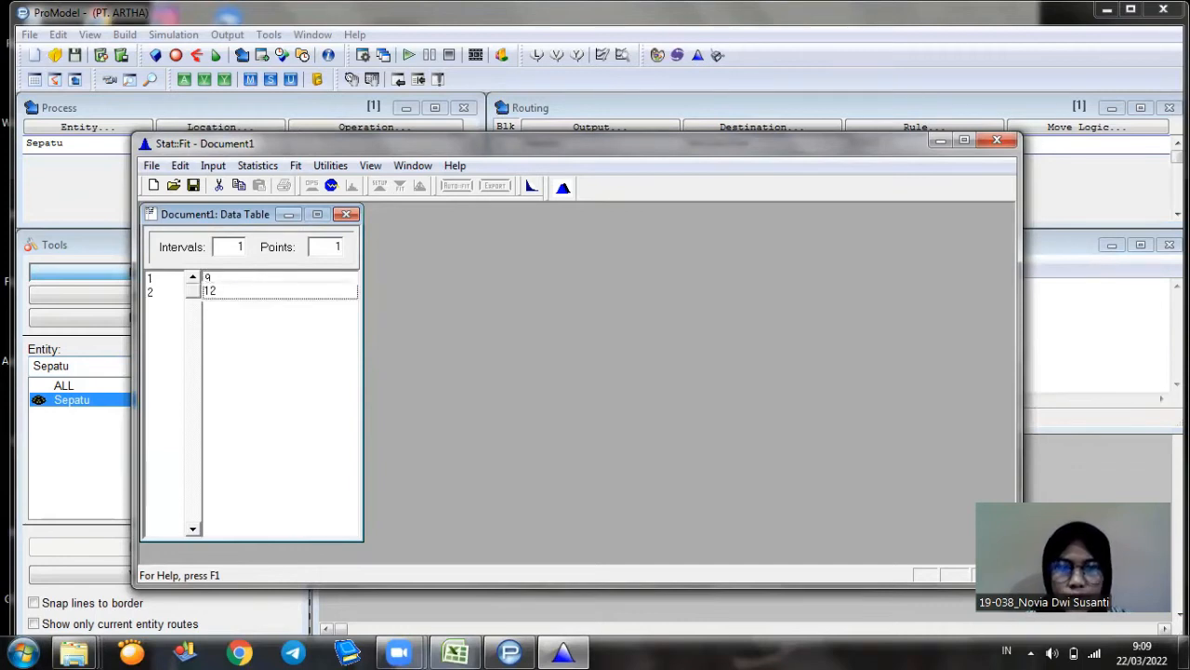
{"action": "key", "text": "Return"}
{"action": "type", "text": "1"}
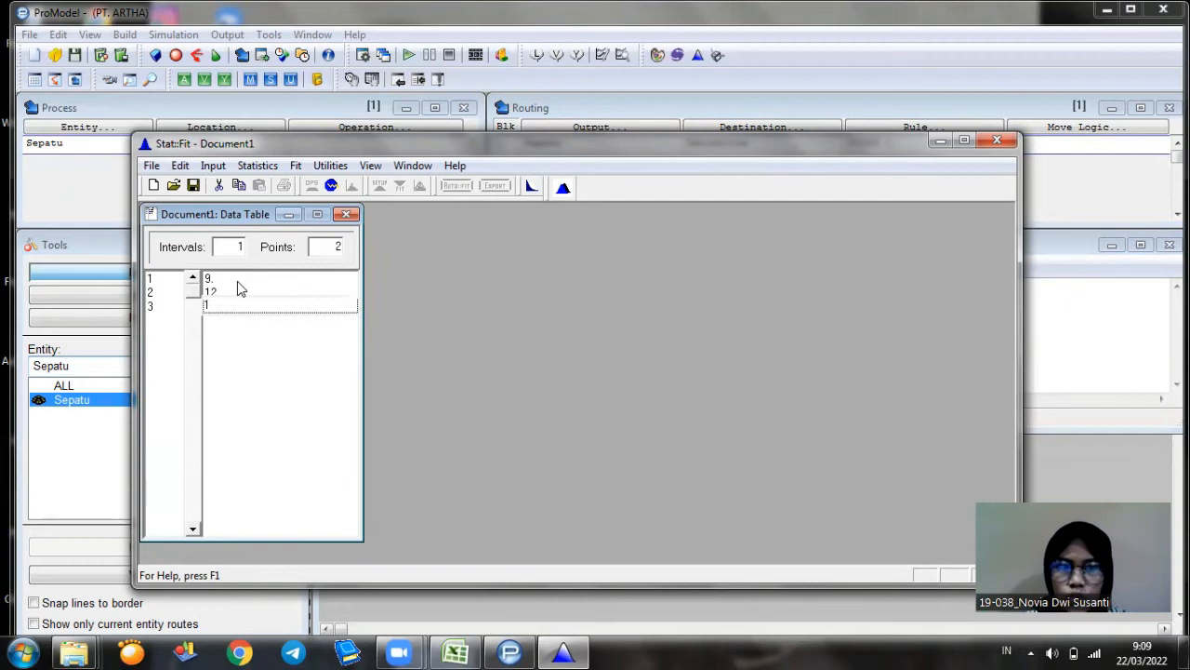
{"action": "type", "text": "0"}
{"action": "key", "text": "Return"}
{"action": "type", "text": "13"}
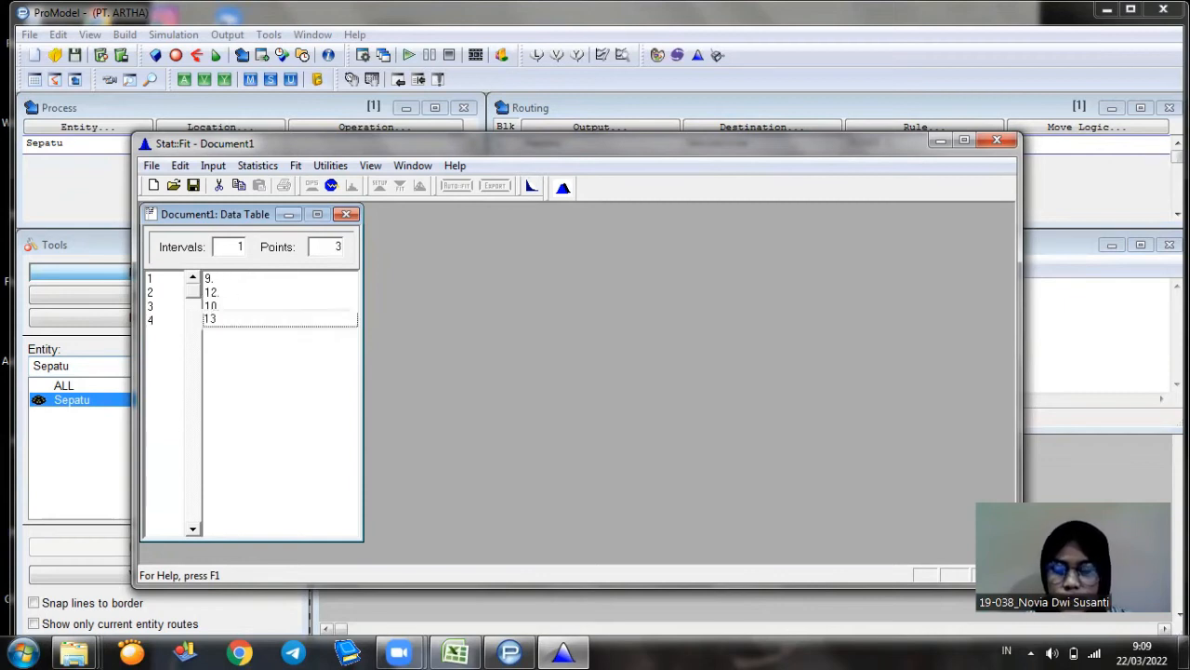
{"action": "key", "text": "Return"}
{"action": "type", "text": "9"}
{"action": "key", "text": "Return"}
{"action": "type", "text": "13"}
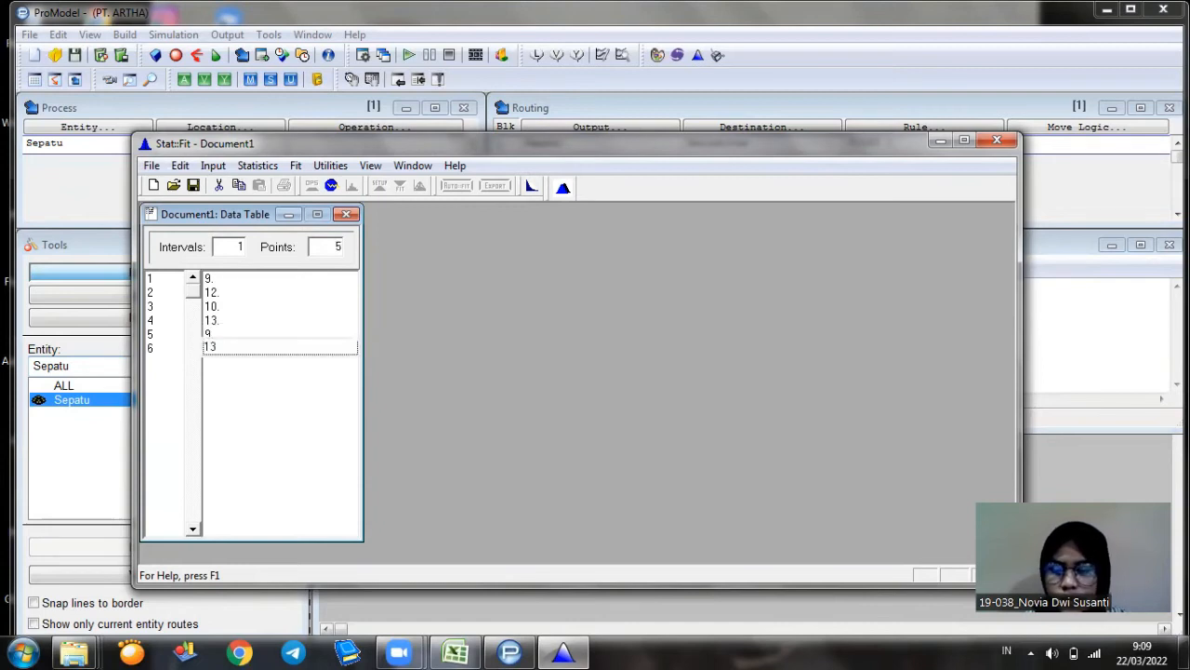
{"action": "key", "text": "Return"}
{"action": "type", "text": "14"}
{"action": "key", "text": "Return"}
{"action": "type", "text": "12"}
{"action": "key", "text": "Return"}
{"action": "type", "text": "10"}
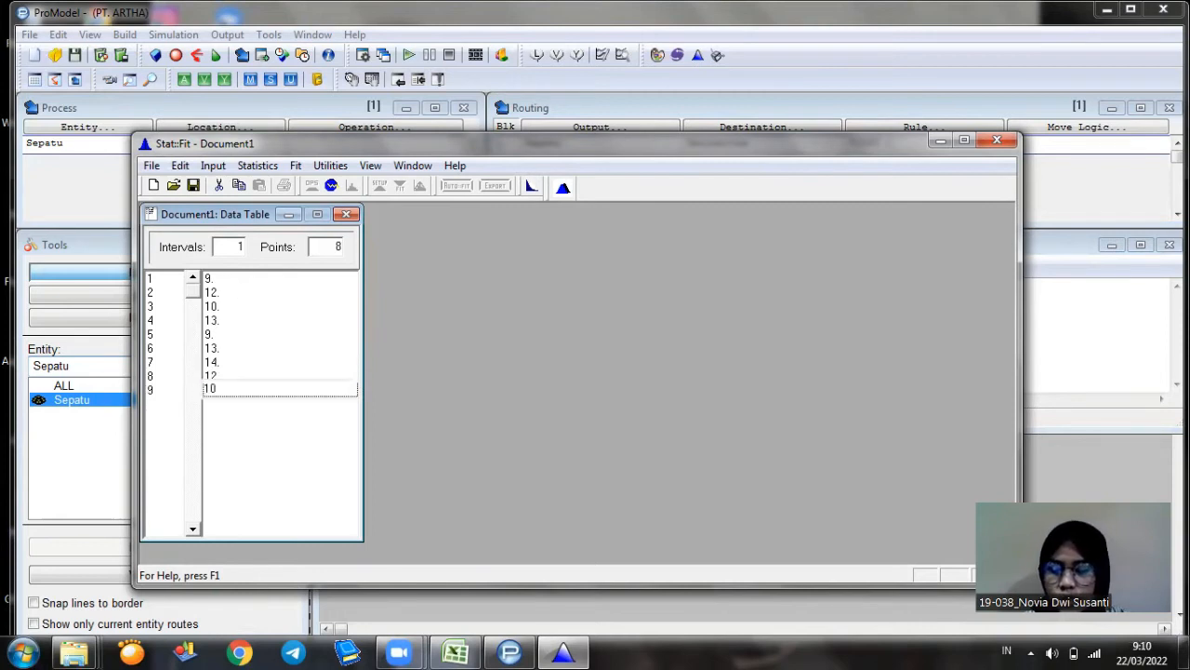
{"action": "key", "text": "Return"}
{"action": "type", "text": "11"}
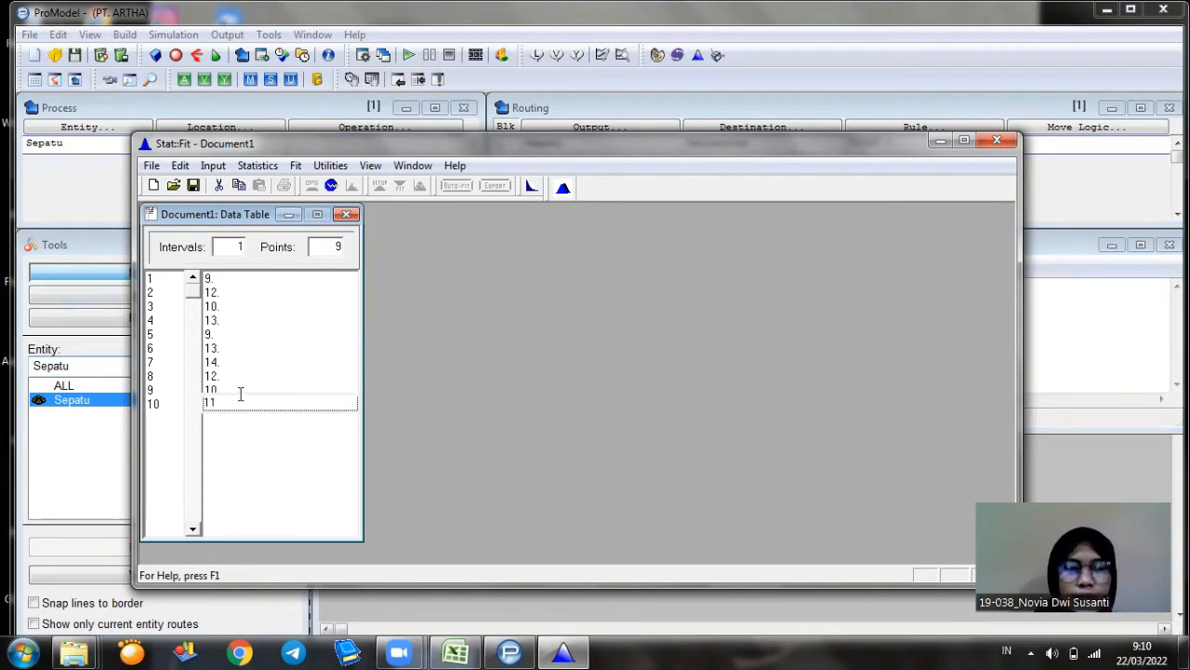
{"action": "key", "text": "Return"}
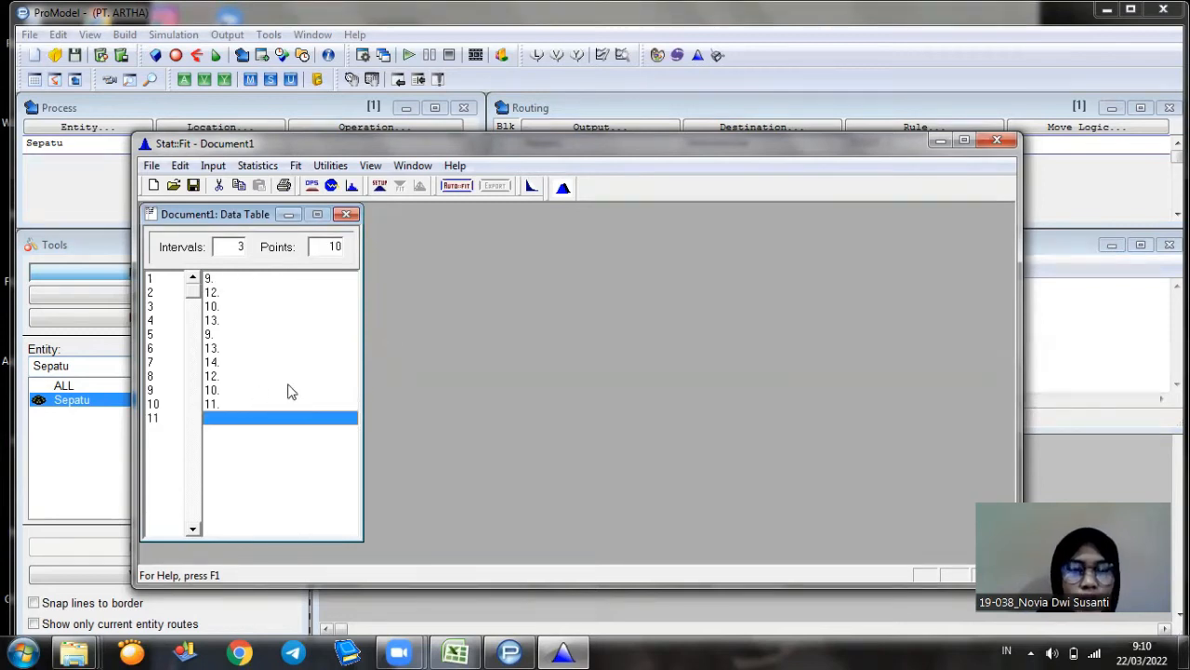
Run an automatic fit of the entered data using discrete distributions.
{"action": "left_click", "coordinate": [448, 188]}
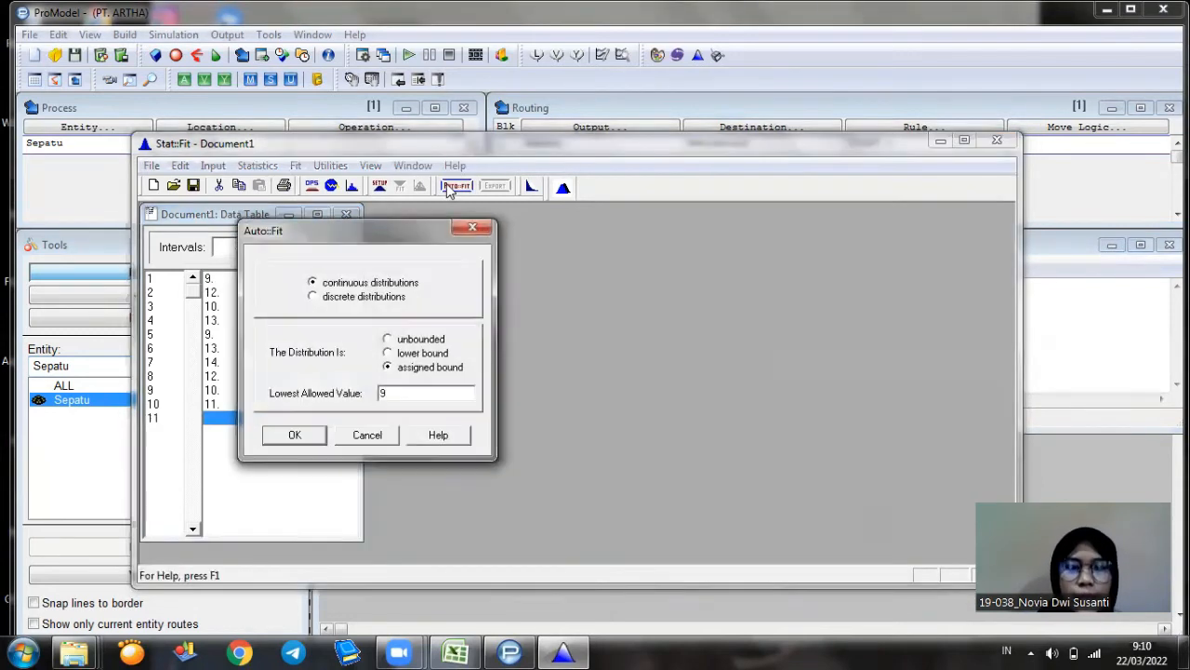
{"action": "left_click", "coordinate": [313, 296]}
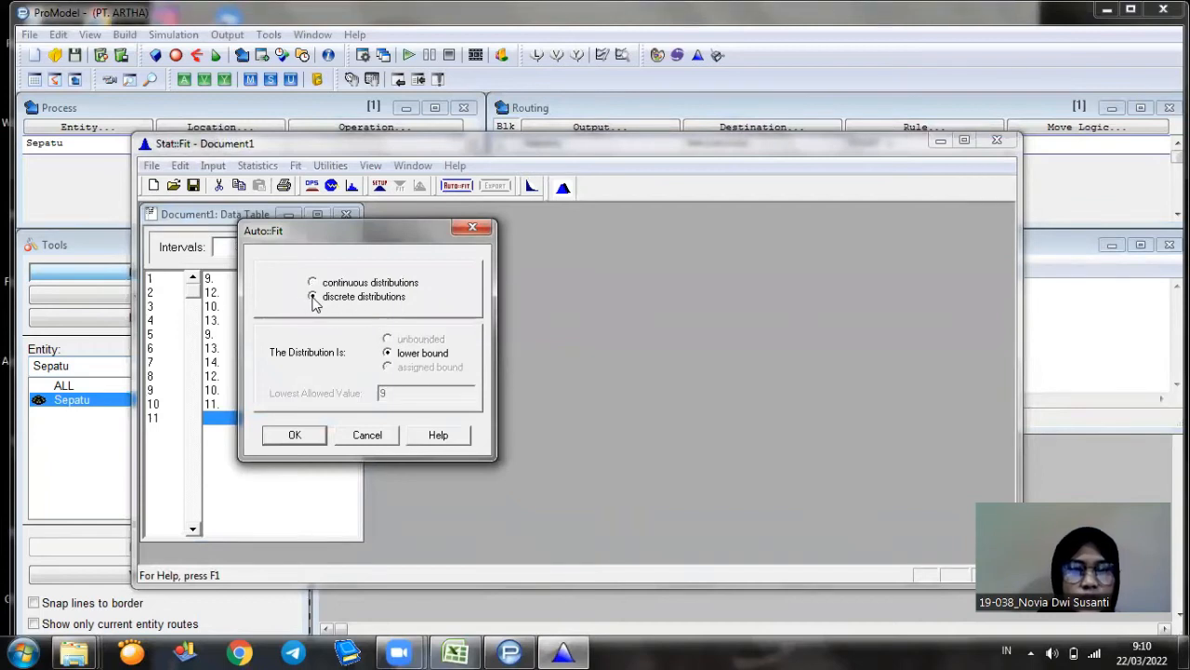
{"action": "left_click", "coordinate": [306, 434]}
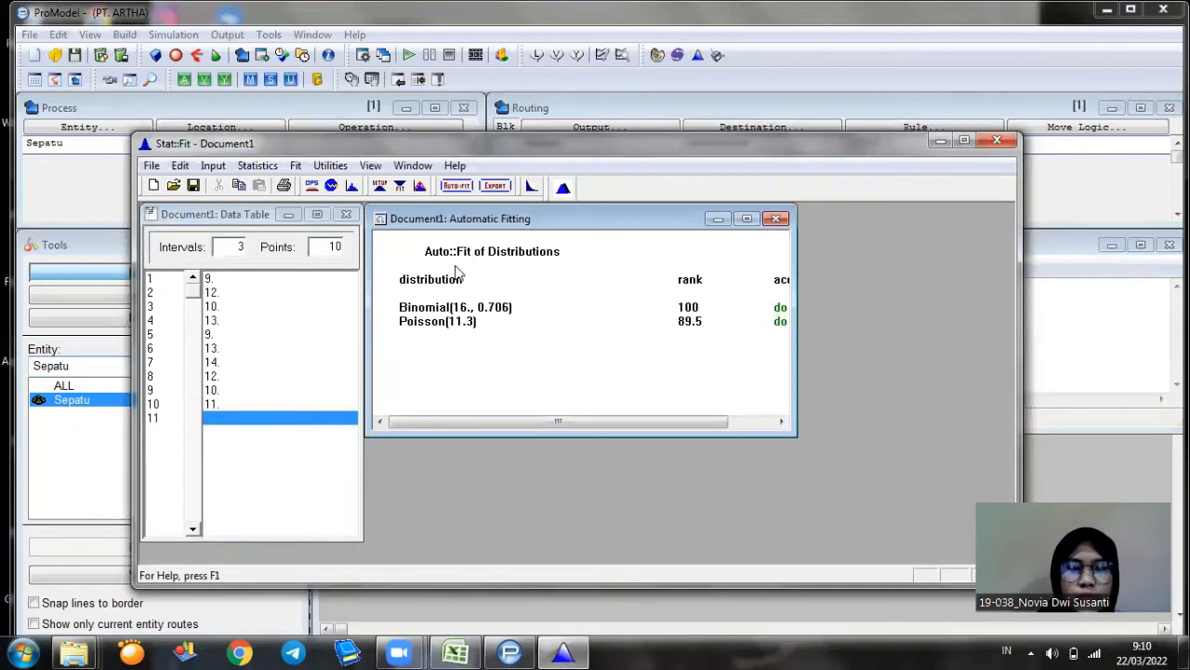
Export the fitted Binomial distribution to the clipboard with ProModel as the application format.
{"action": "left_click", "coordinate": [495, 187]}
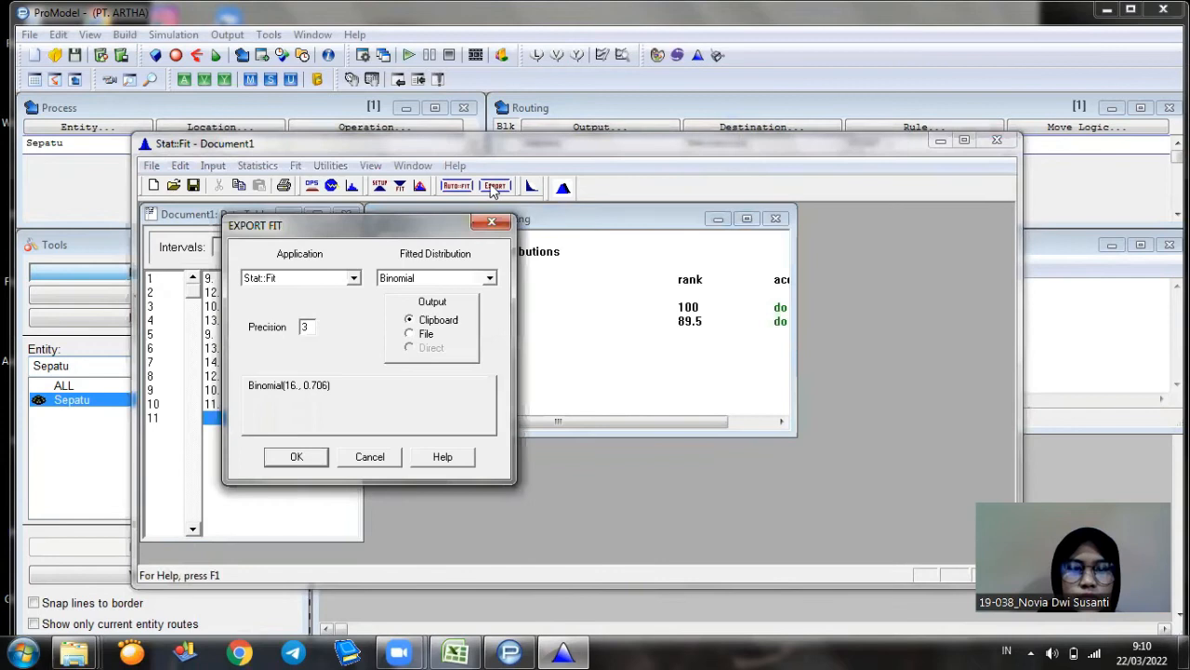
{"action": "left_click", "coordinate": [353, 279]}
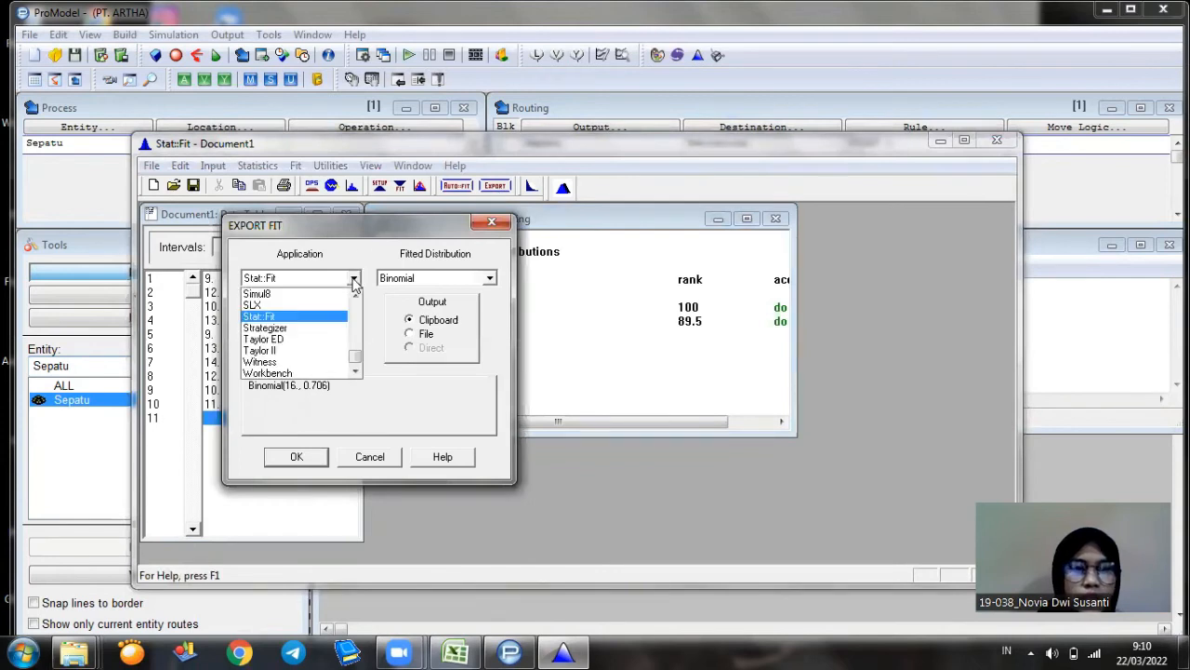
{"action": "left_click_drag", "start_coordinate": [353, 365], "coordinate": [359, 344]}
{"action": "left_click", "coordinate": [294, 327]}
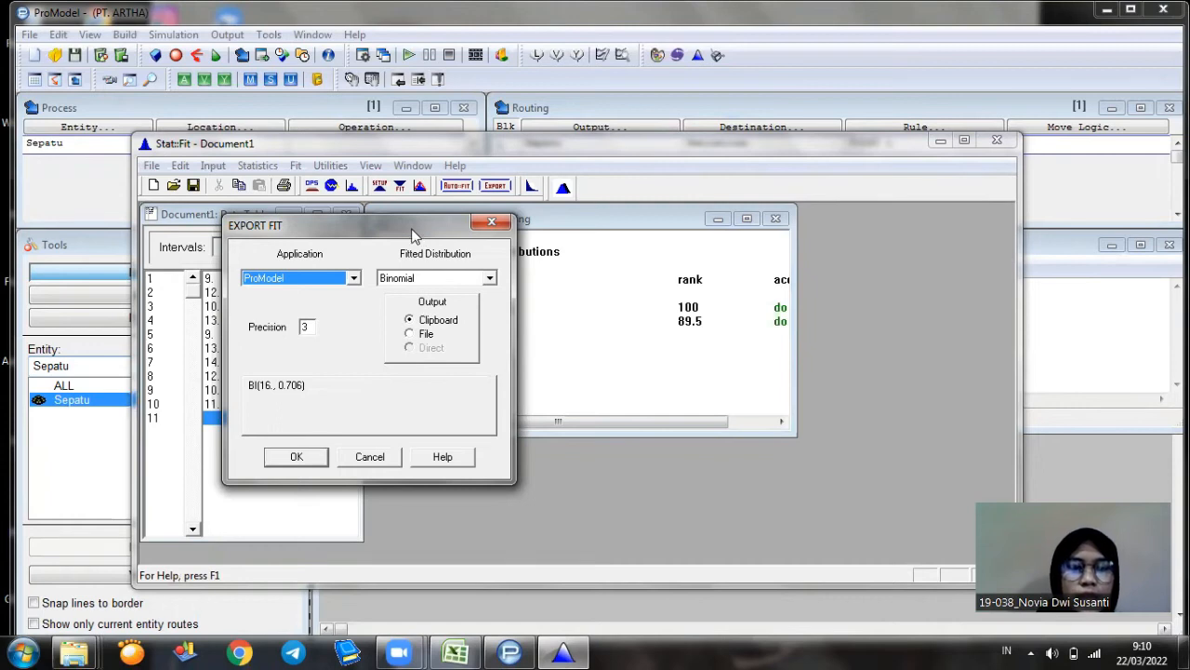
{"action": "left_click_drag", "start_coordinate": [414, 235], "coordinate": [260, 278]}
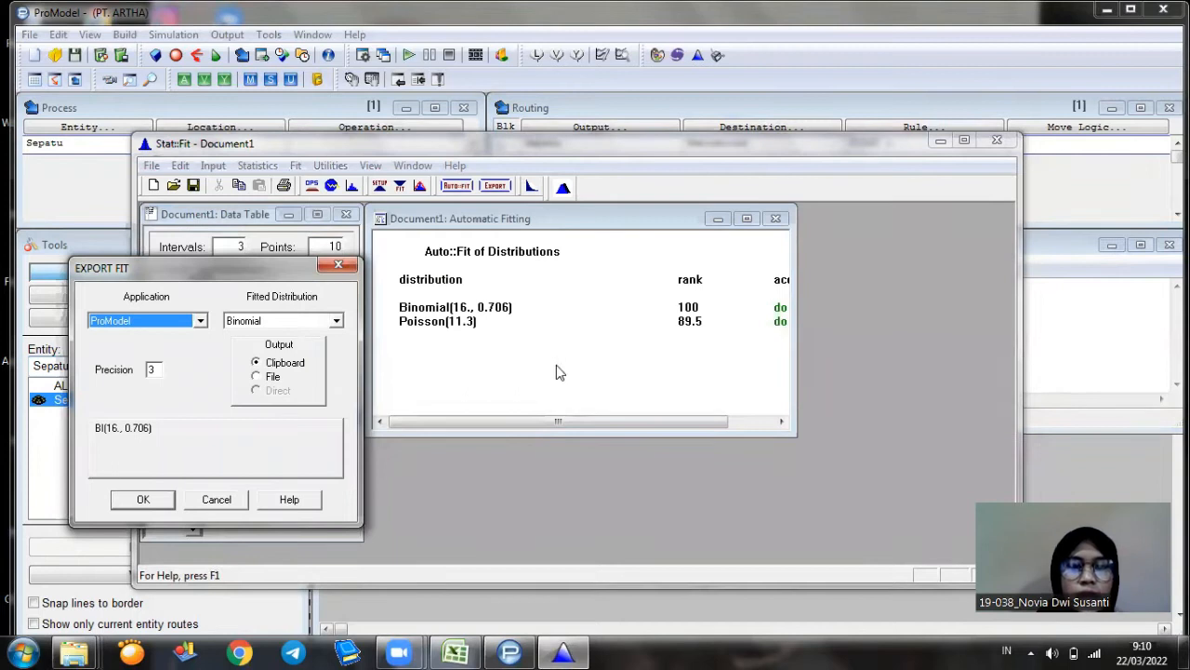
{"action": "left_click", "coordinate": [338, 322]}
{"action": "left_click", "coordinate": [339, 323]}
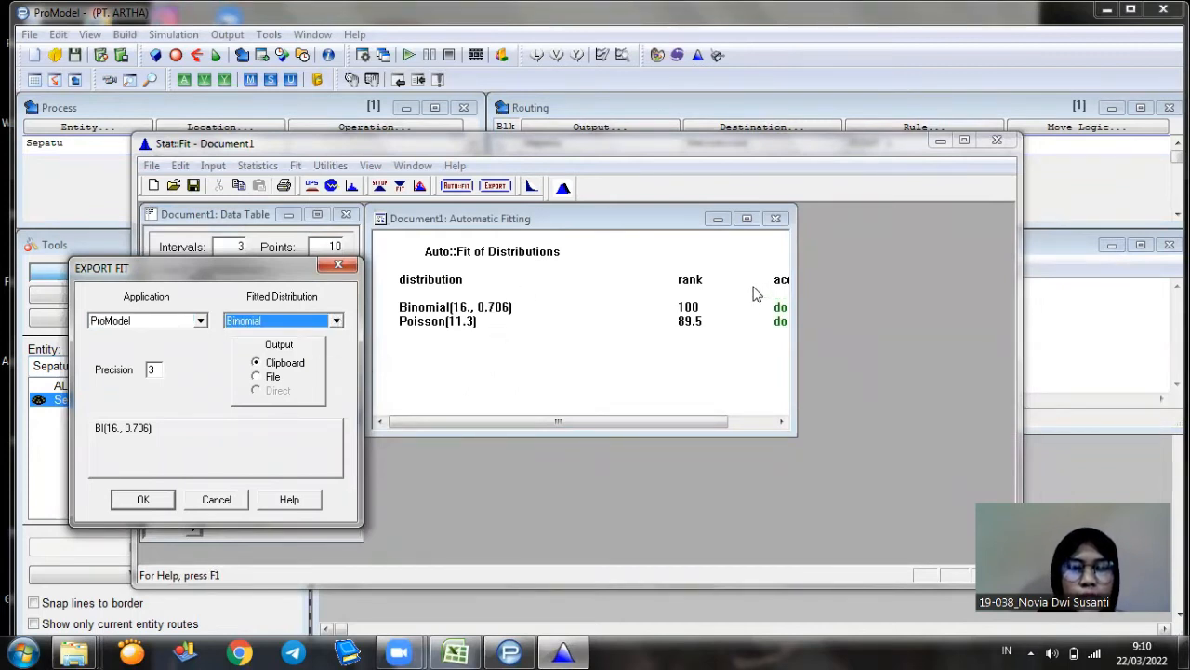
{"action": "left_click", "coordinate": [337, 322]}
{"action": "left_click", "coordinate": [336, 322]}
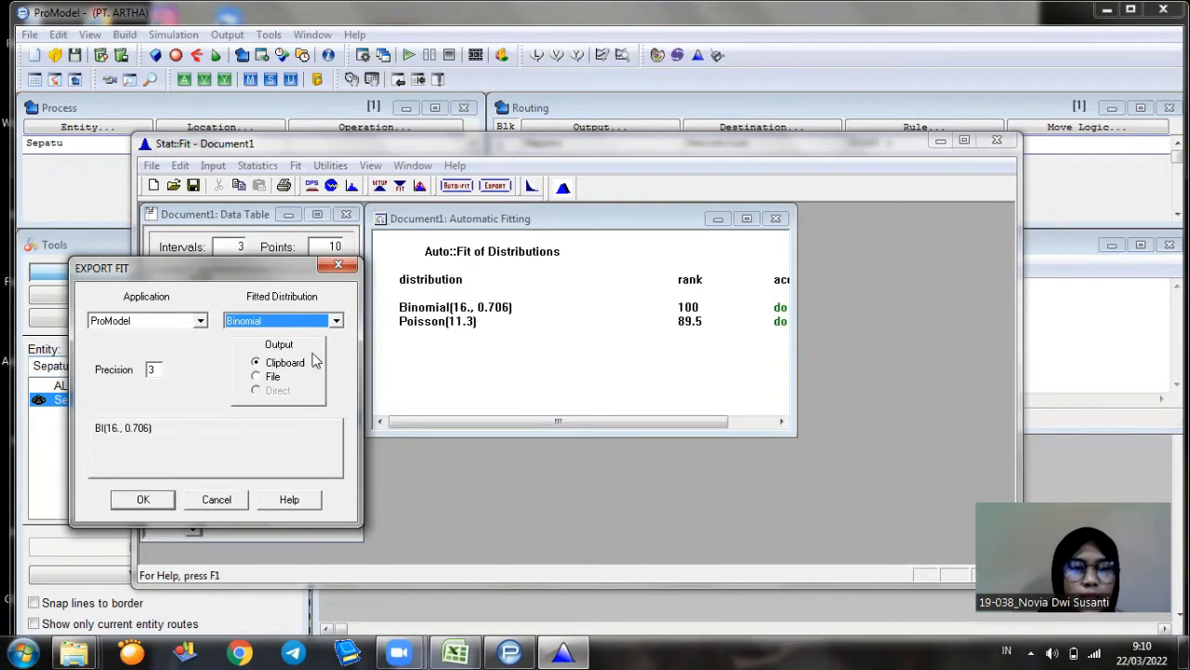
{"action": "left_click", "coordinate": [160, 502]}
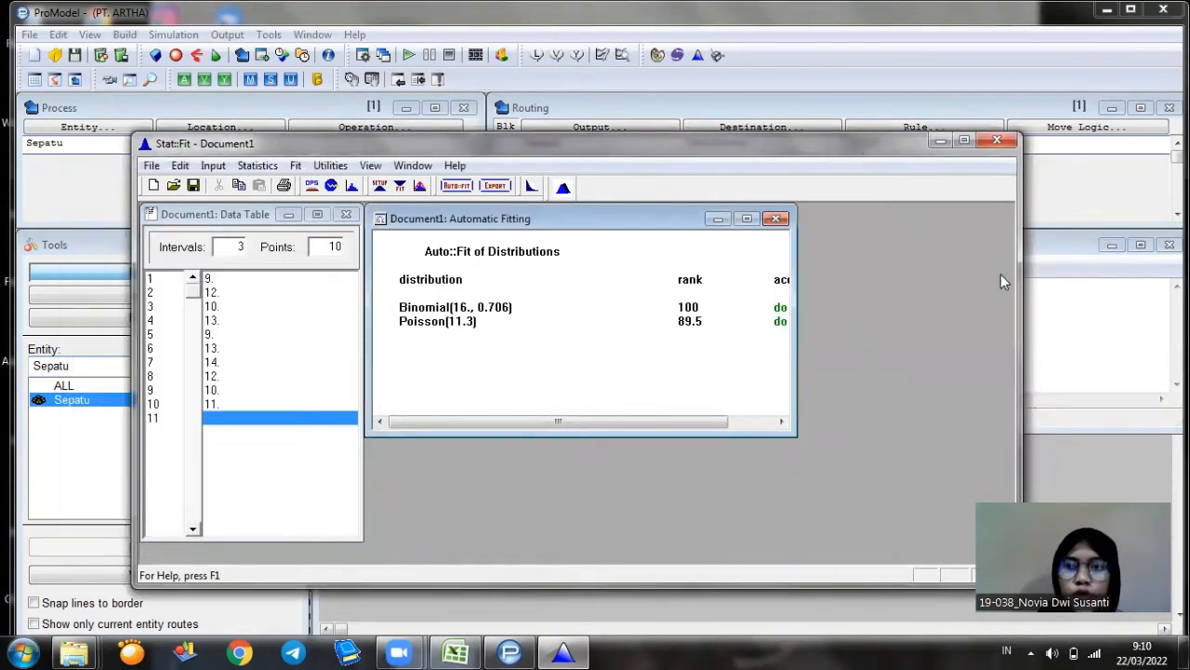
Back in ProModel, set the move logic of the Pemotongan-to-Penjahitan routing to MOVE FOR BI(16., 0.706) using the Logic Builder.
{"action": "left_click", "coordinate": [1099, 310]}
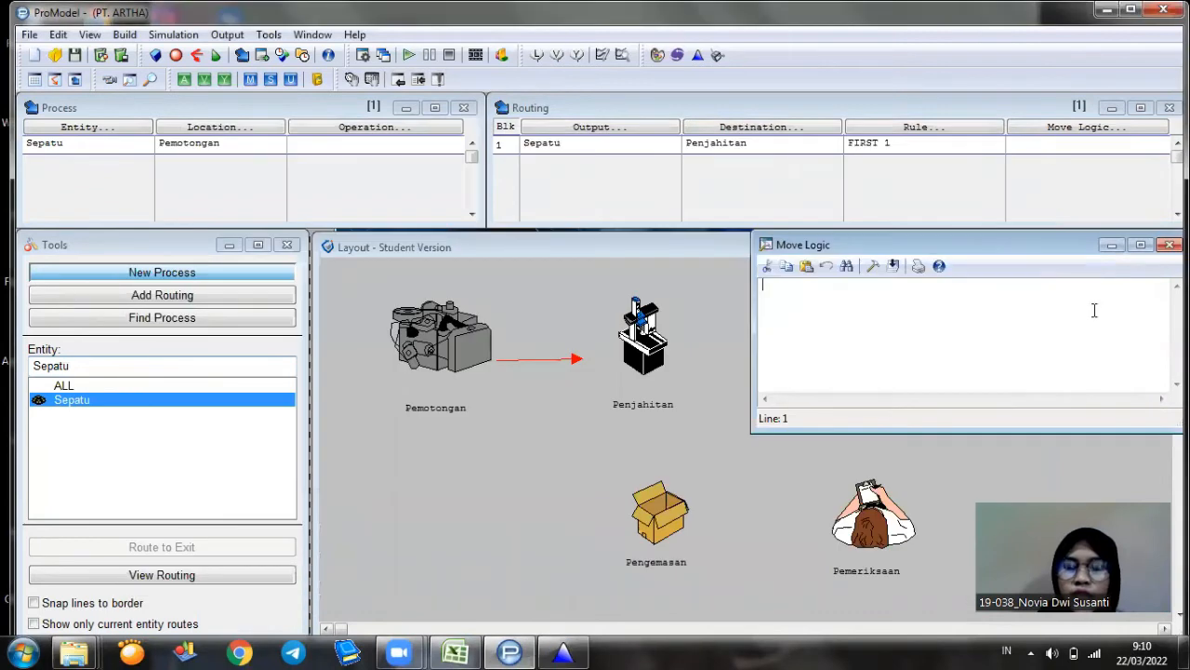
{"action": "left_click", "coordinate": [874, 267]}
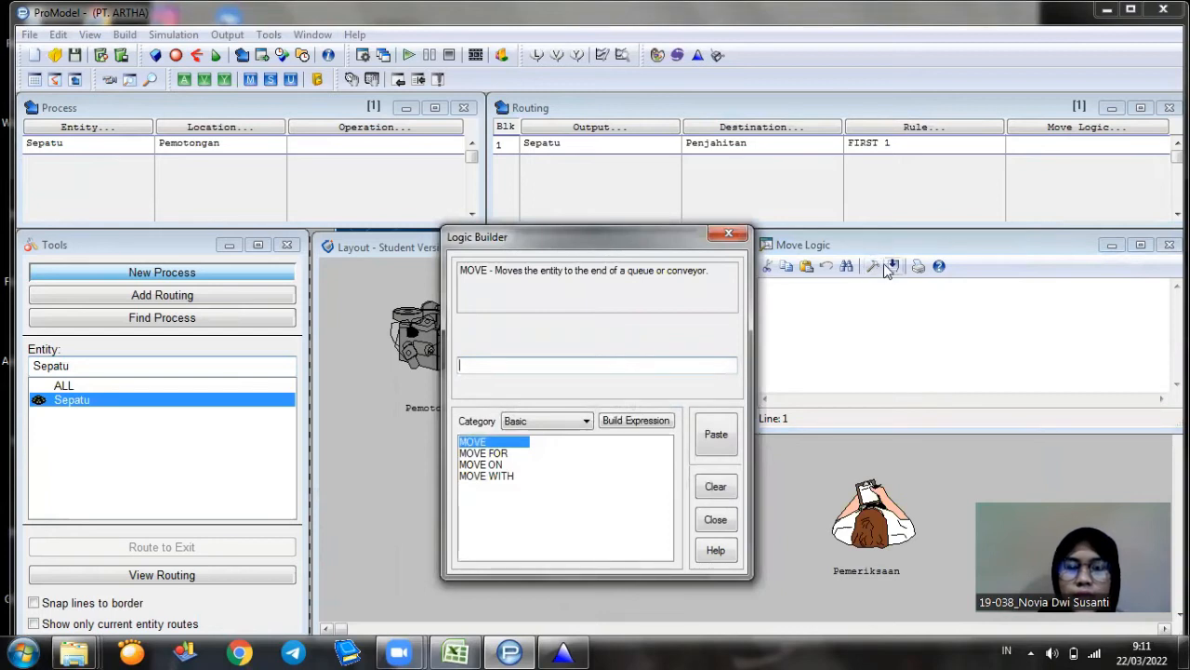
{"action": "left_click", "coordinate": [493, 453]}
{"action": "right_click", "coordinate": [470, 372]}
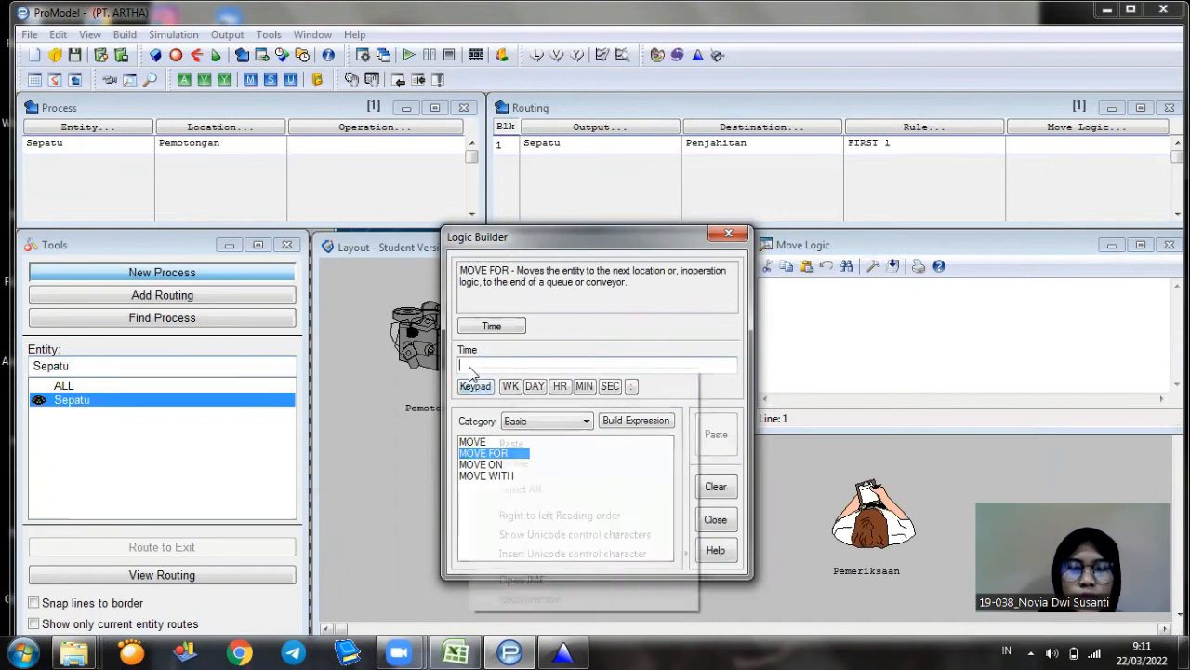
{"action": "left_click", "coordinate": [544, 447]}
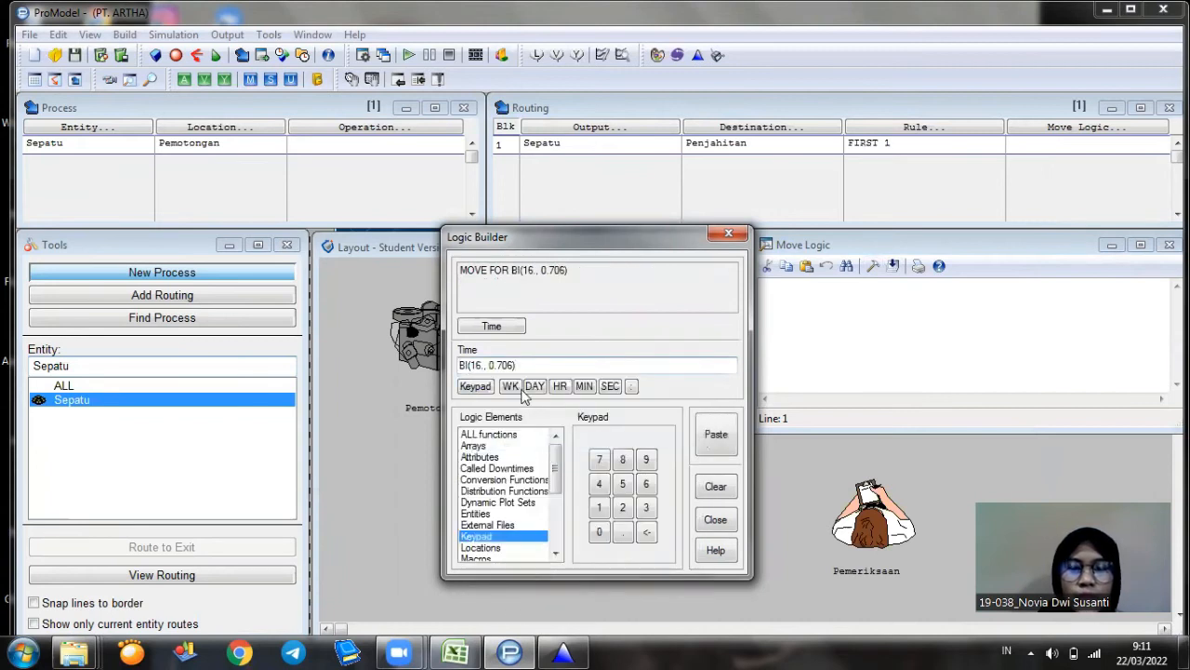
{"action": "left_click", "coordinate": [716, 448]}
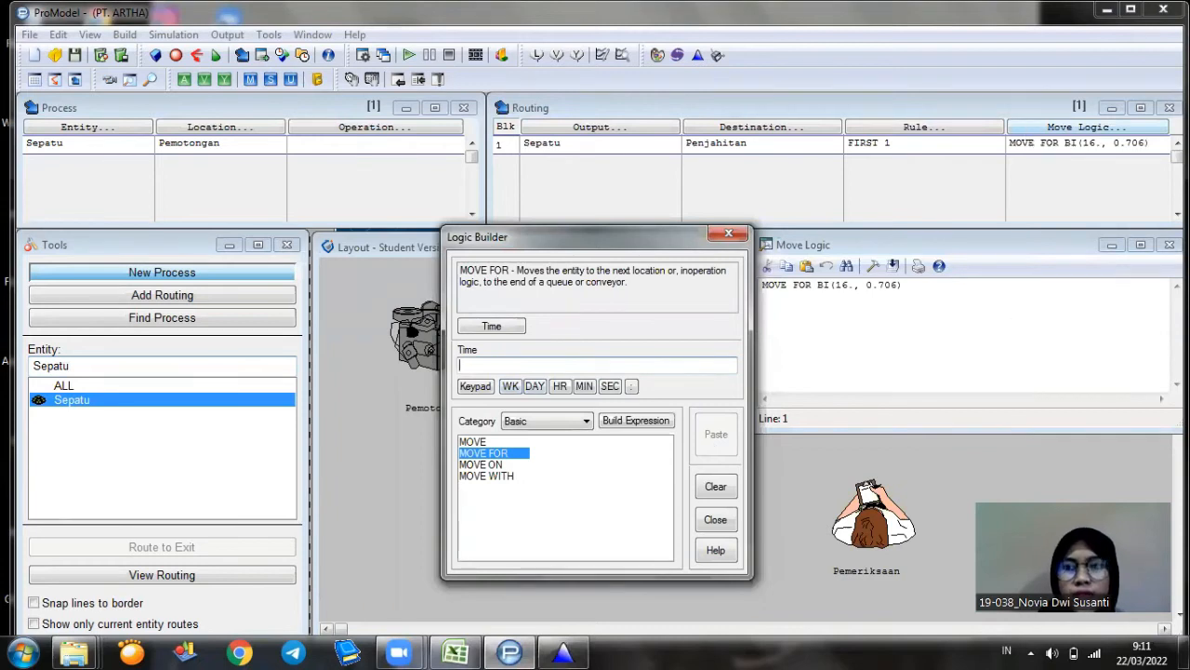
{"action": "left_click", "coordinate": [1169, 244]}
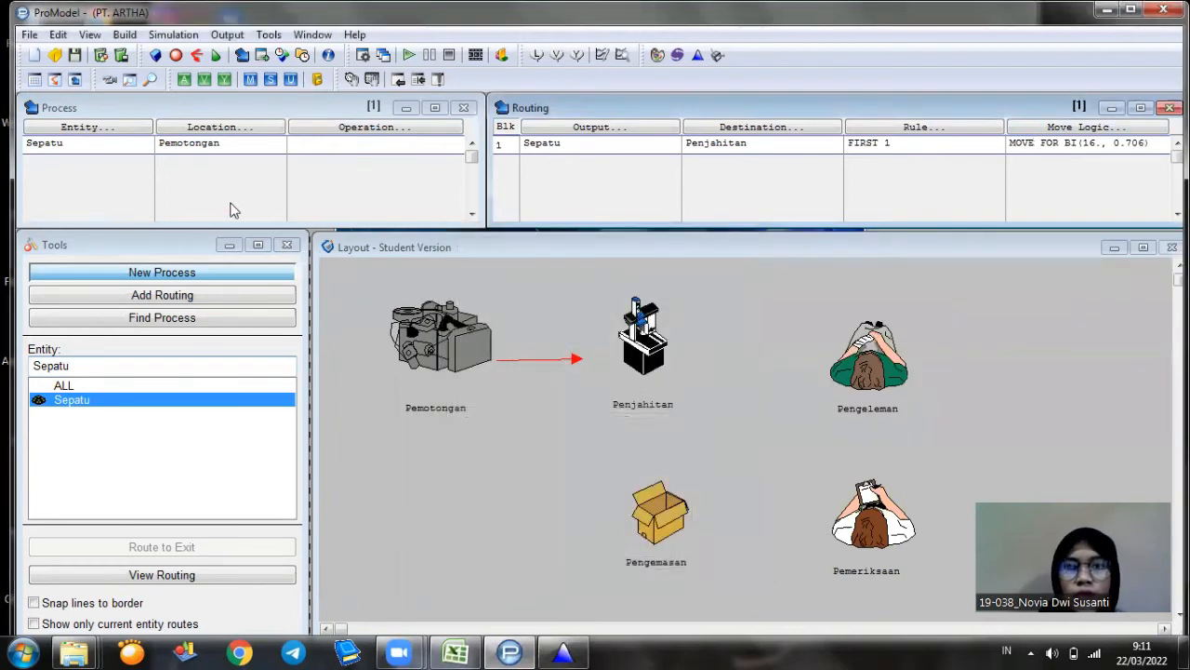
Add a second process record for the entity Sepatu at the location Penjahitan.
{"action": "left_click", "coordinate": [85, 142]}
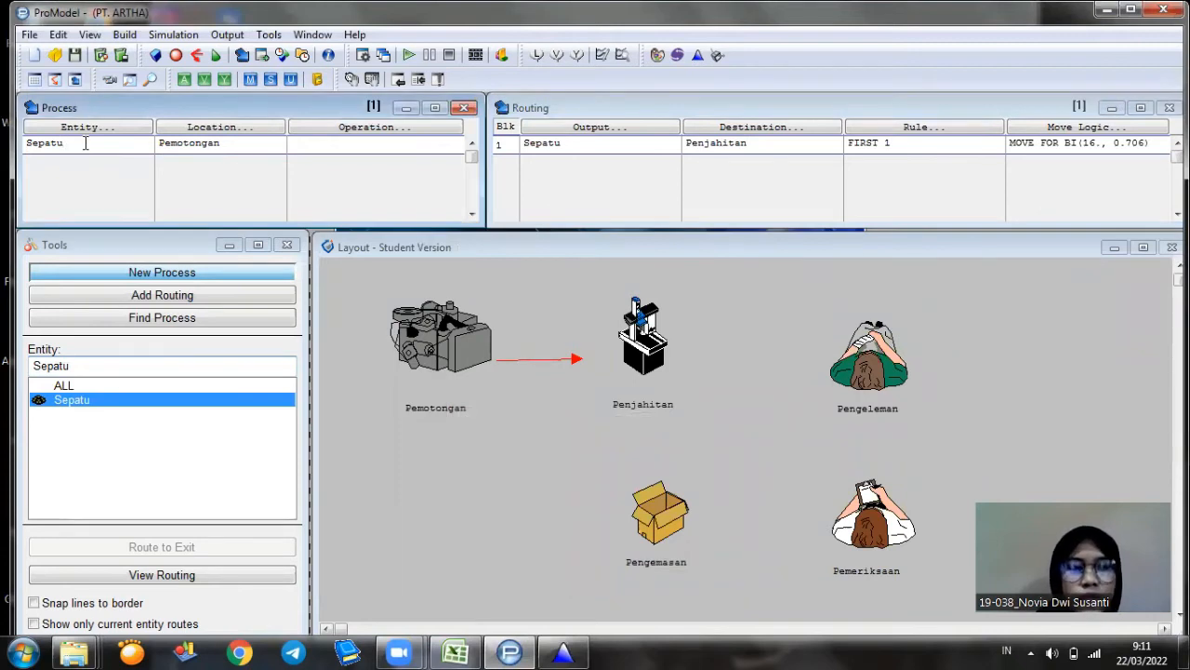
{"action": "key", "text": "Return"}
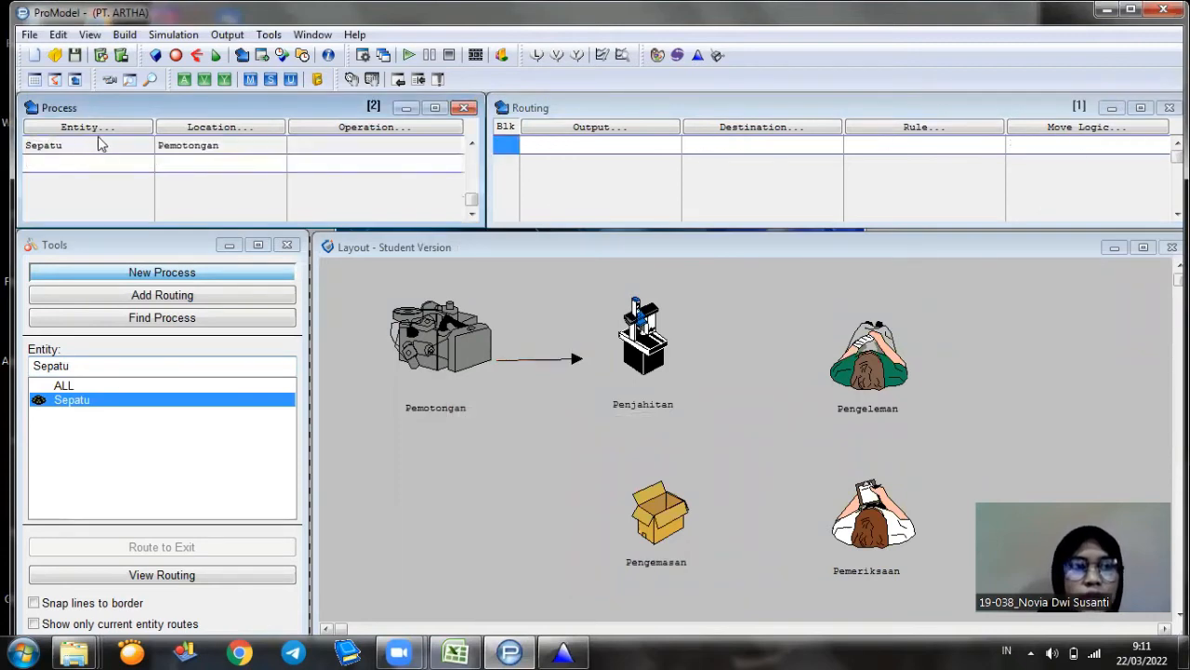
{"action": "left_click", "coordinate": [99, 128]}
{"action": "left_click", "coordinate": [84, 343]}
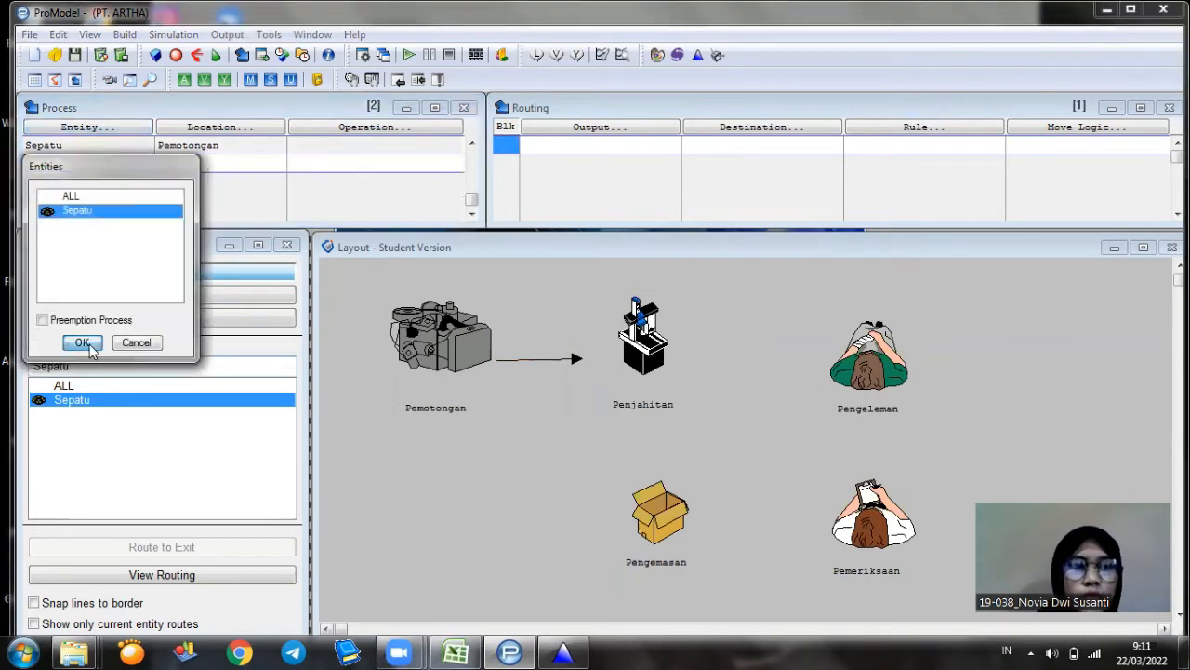
{"action": "left_click", "coordinate": [193, 130]}
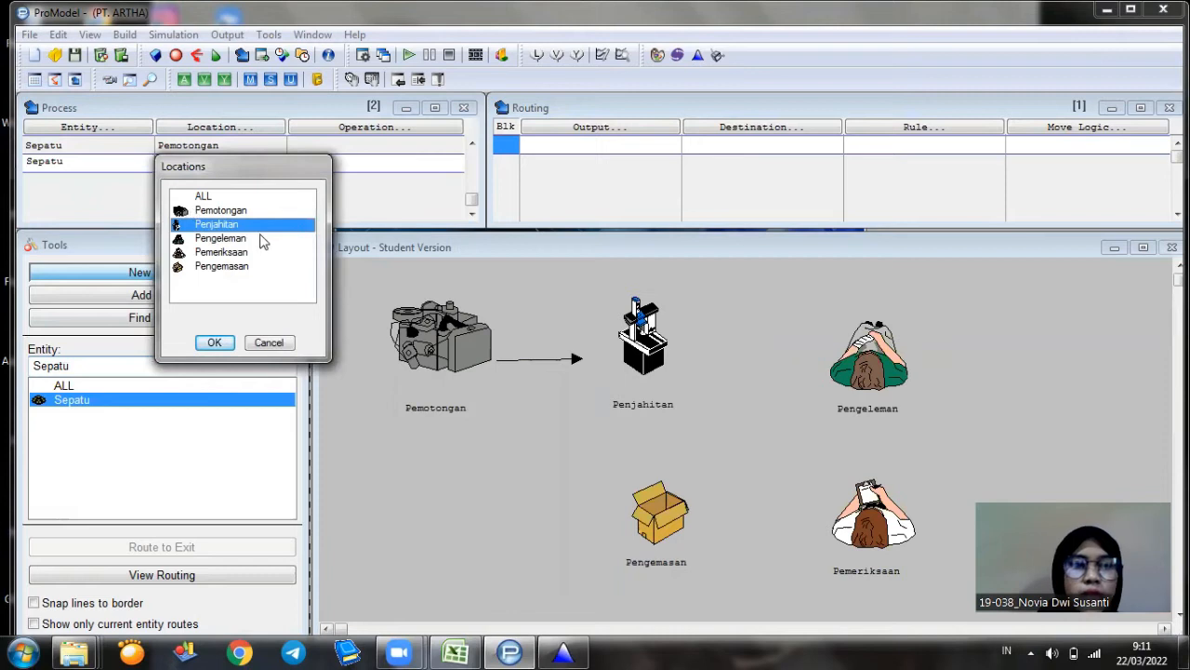
{"action": "left_click", "coordinate": [214, 344]}
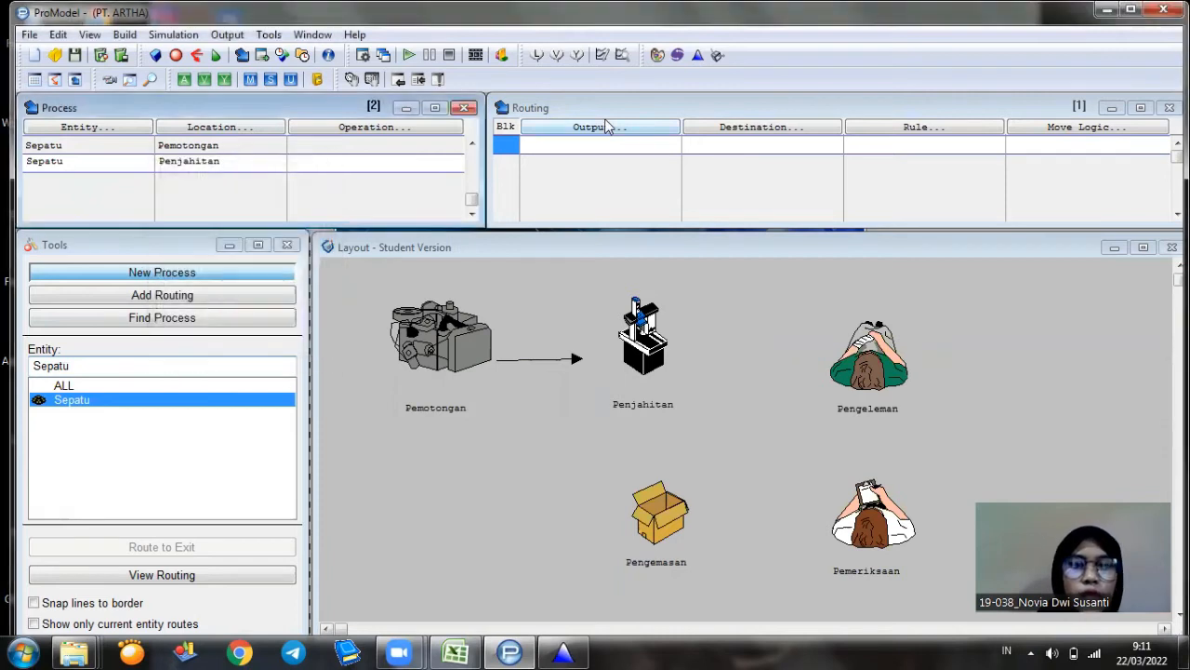
Route the Penjahitan process with output Sepatu to the destination Pengeleman.
{"action": "left_click", "coordinate": [602, 126]}
{"action": "left_click", "coordinate": [573, 324]}
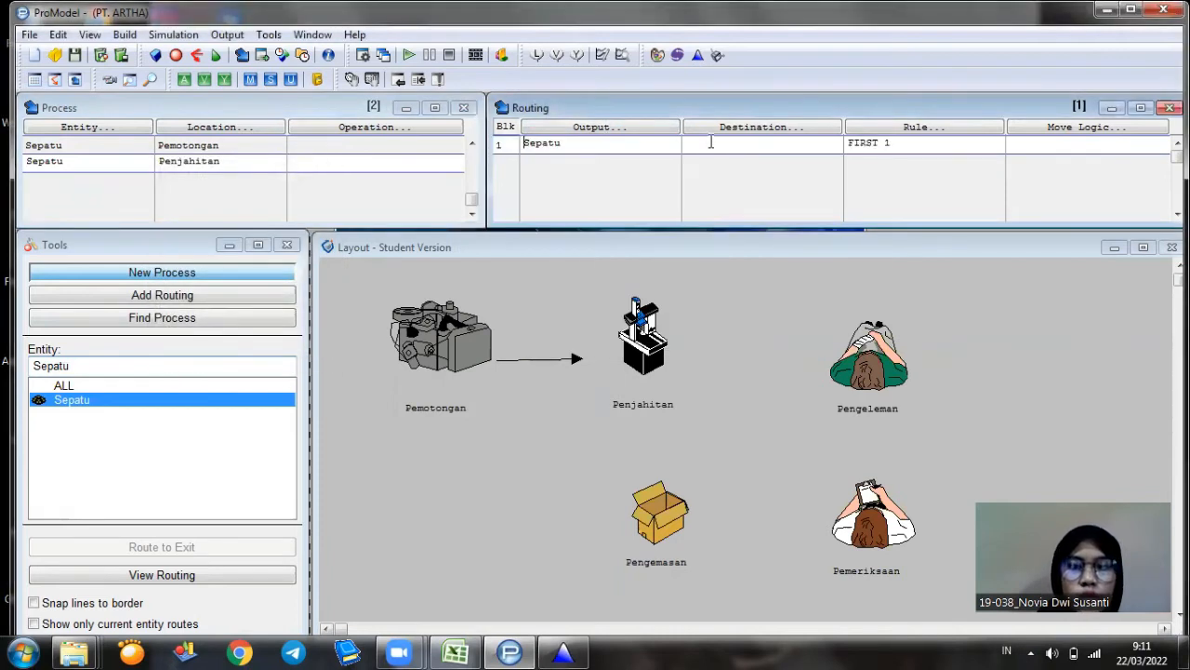
{"action": "left_click", "coordinate": [718, 133]}
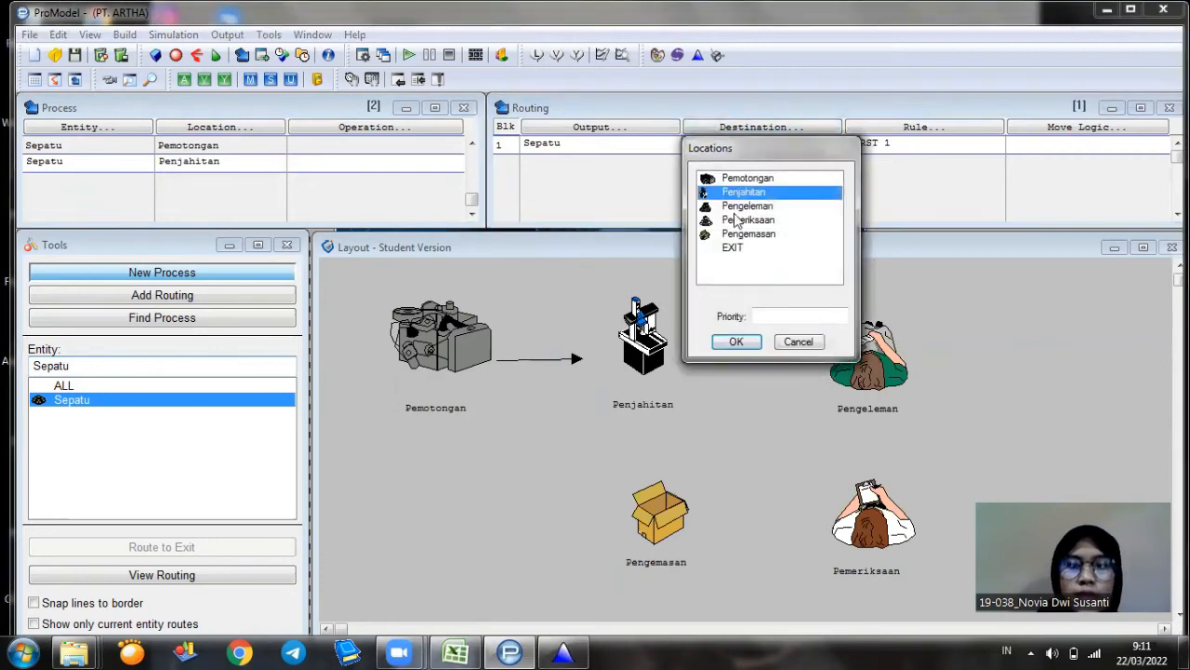
{"action": "left_click", "coordinate": [768, 206]}
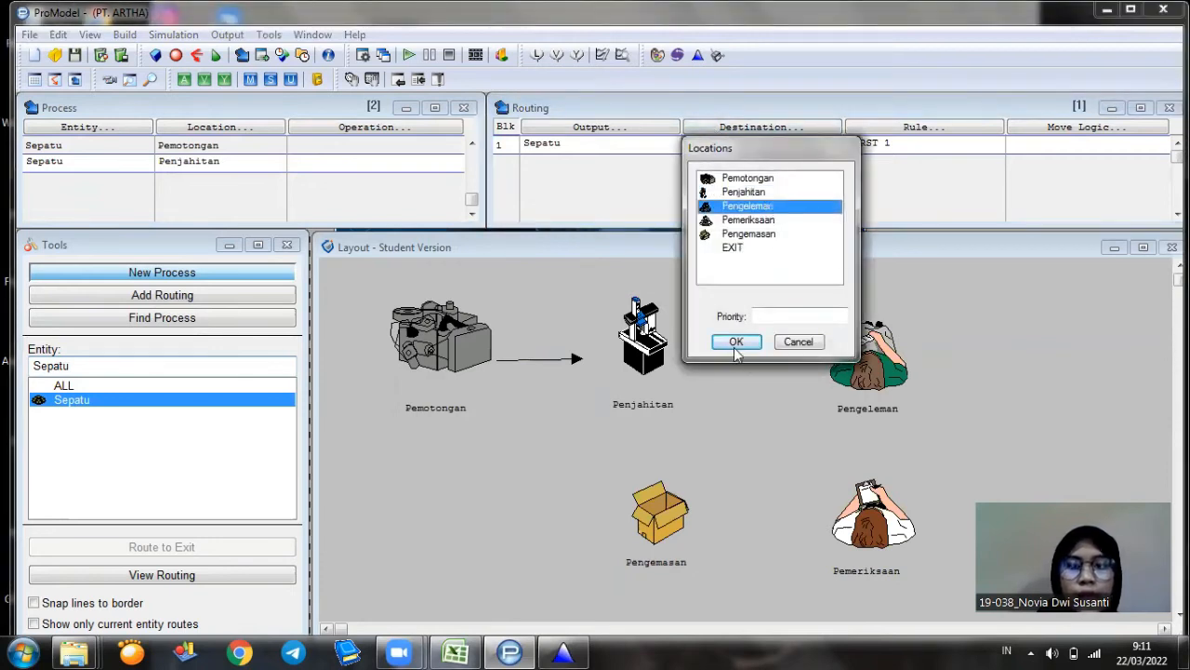
{"action": "left_click", "coordinate": [733, 341]}
{"action": "left_click", "coordinate": [800, 368]}
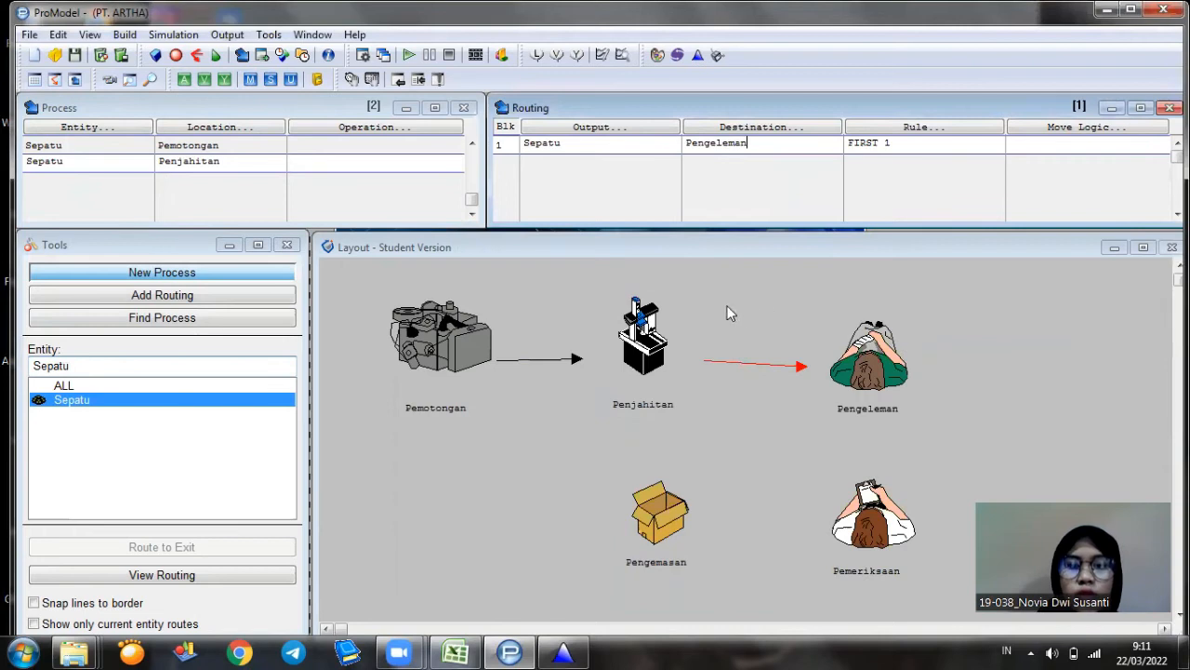
Open the Penjahitan routing's move logic and enter 21, 25, 20, 16, 18, 15, 20, 21, 18 and 19 in a Stat::Fit data table.
{"action": "left_click", "coordinate": [1073, 135]}
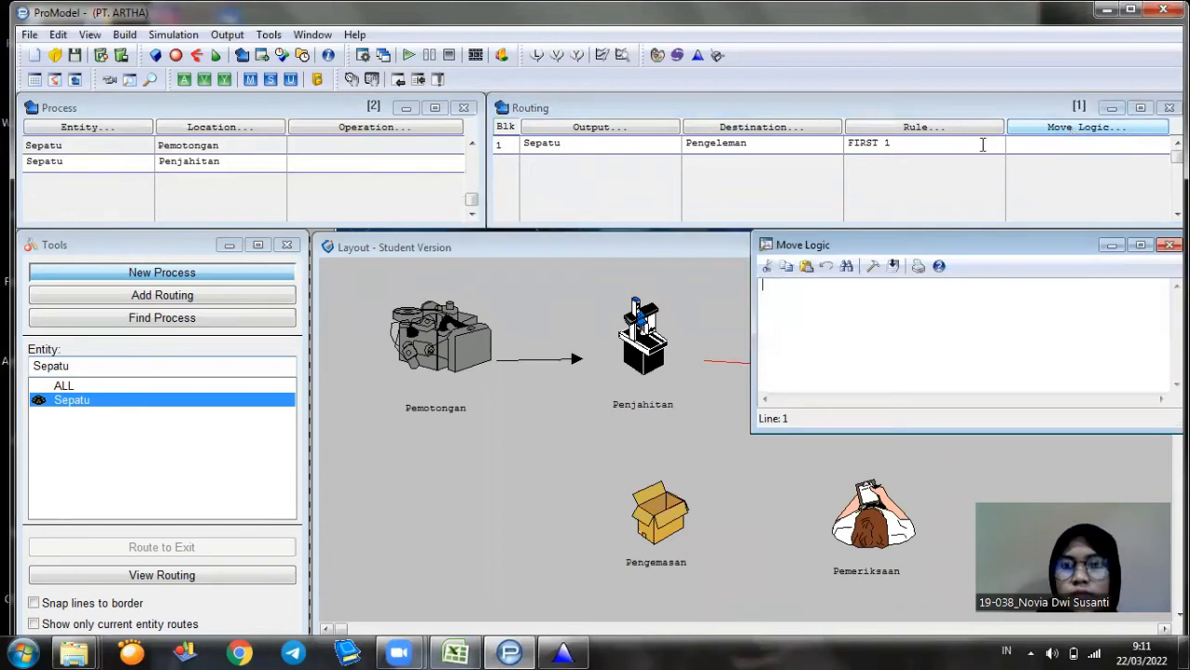
{"action": "left_click", "coordinate": [698, 56]}
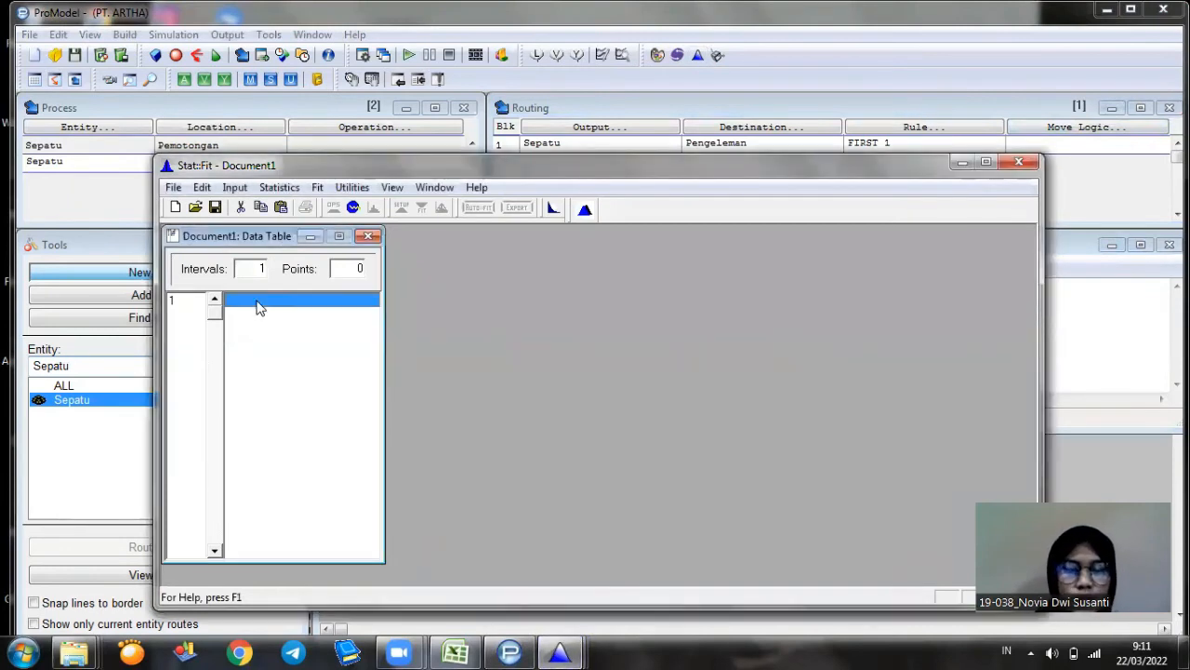
{"action": "type", "text": "2"}
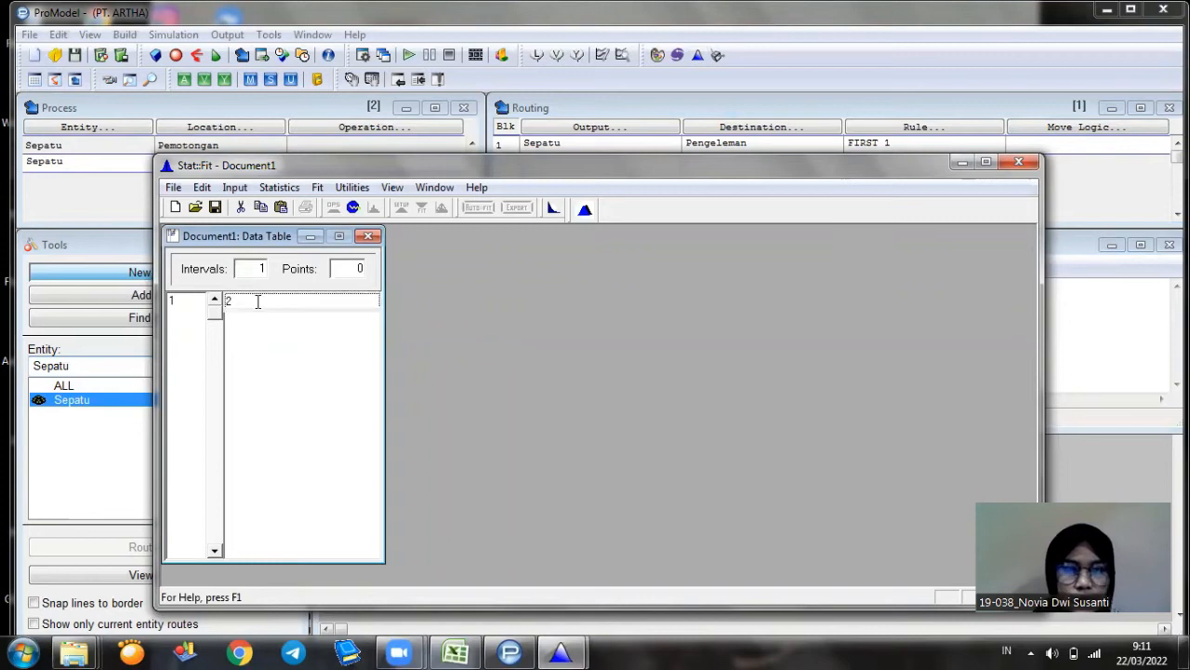
{"action": "type", "text": "1"}
{"action": "key", "text": "Return"}
{"action": "type", "text": "25"}
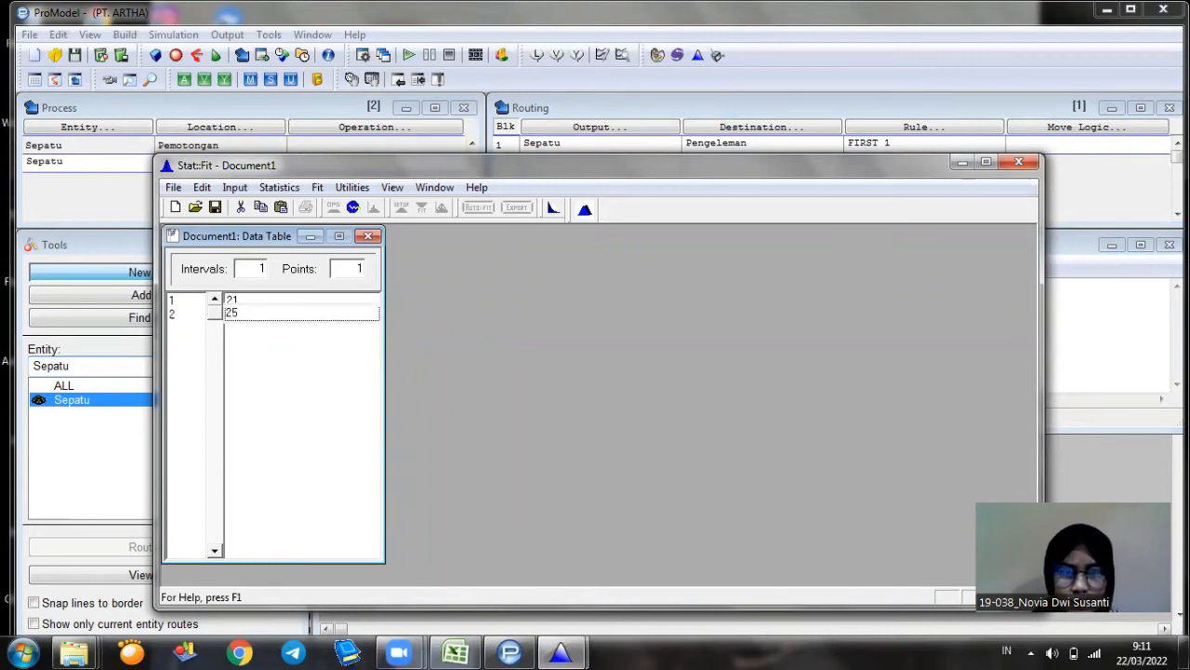
{"action": "key", "text": "Return"}
{"action": "type", "text": "2"}
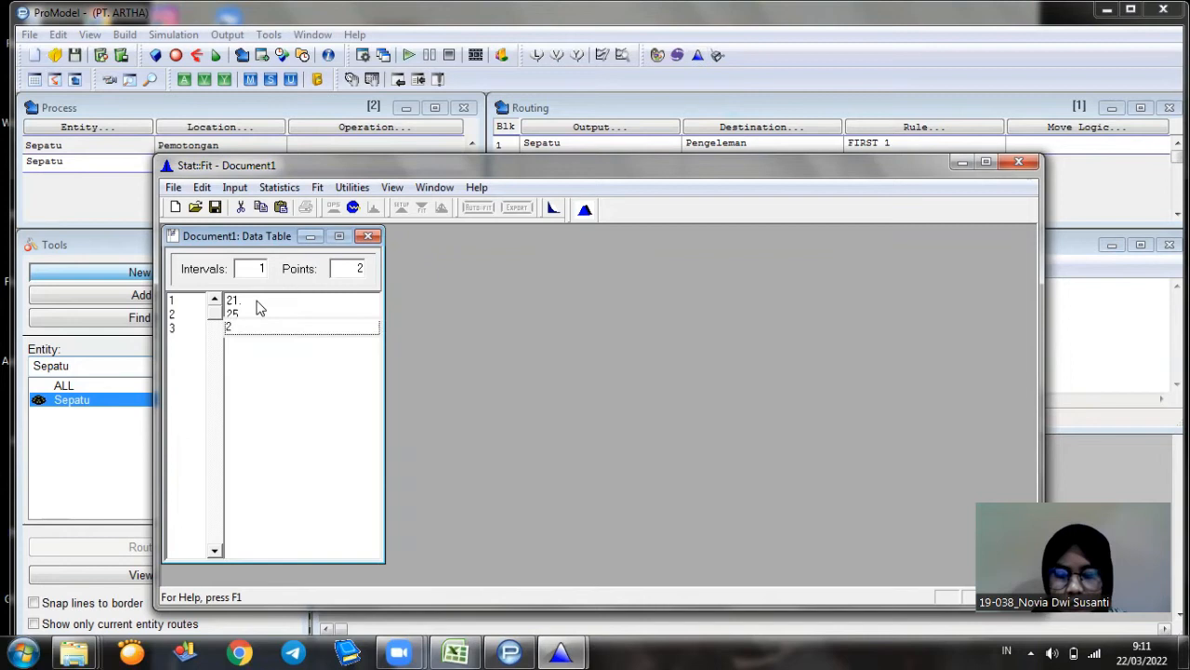
{"action": "type", "text": "0"}
{"action": "key", "text": "Return"}
{"action": "type", "text": "1"}
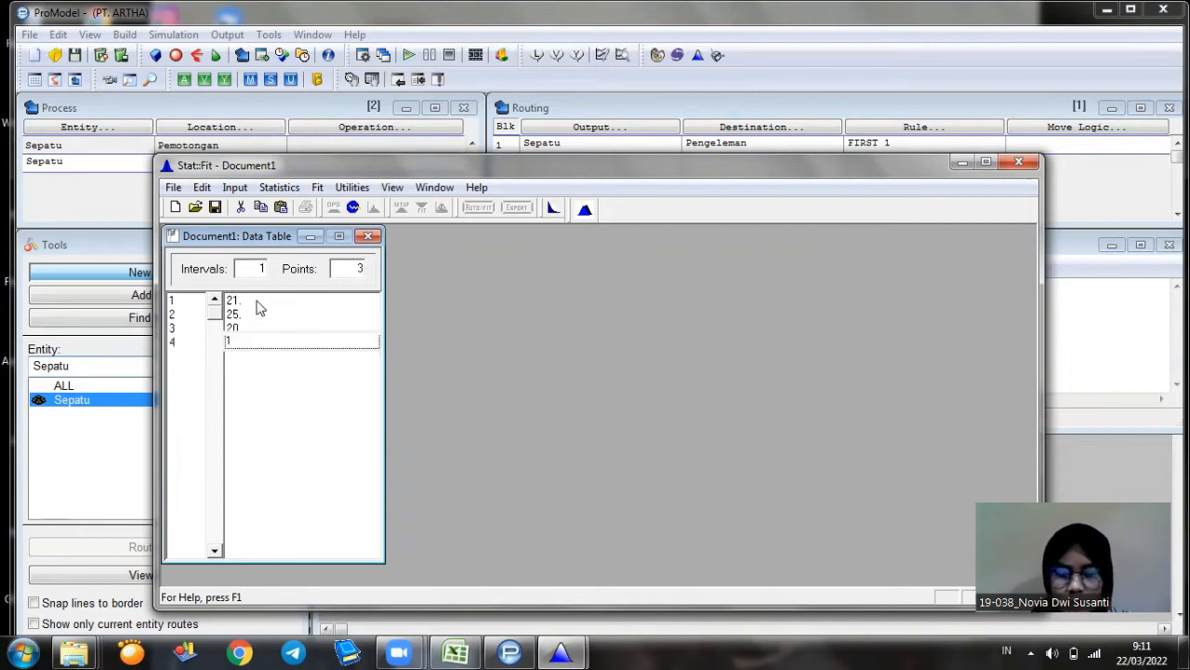
{"action": "type", "text": "6"}
{"action": "key", "text": "Return"}
{"action": "type", "text": "1"}
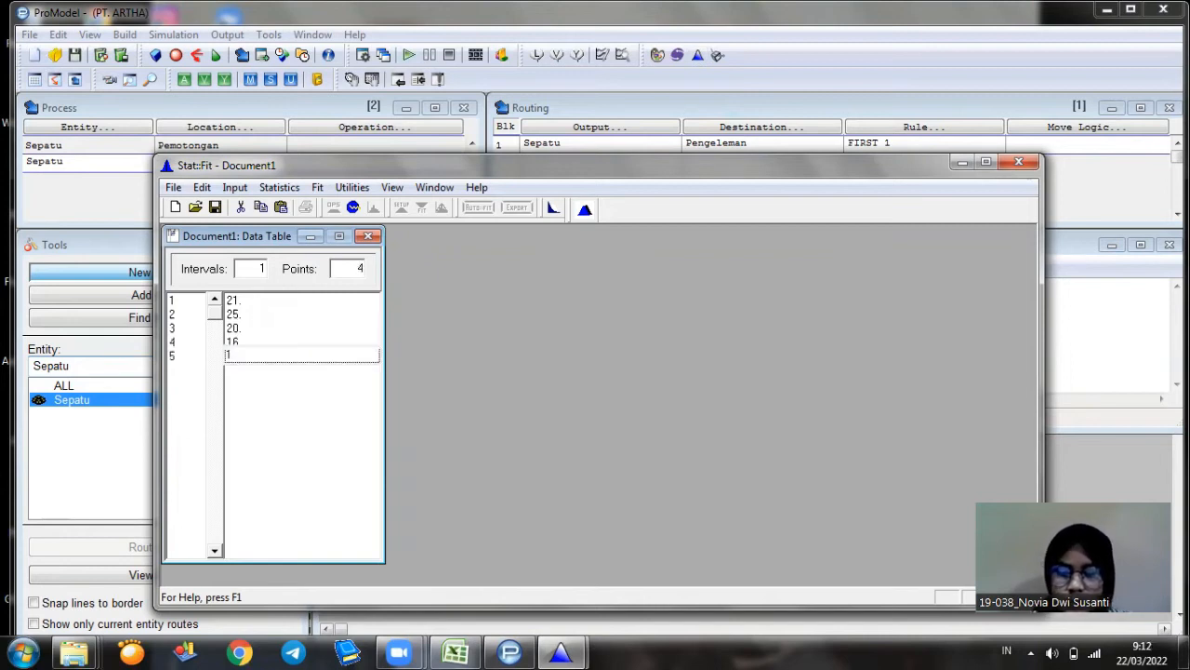
{"action": "key", "text": "Return"}
{"action": "type", "text": "15"}
{"action": "key", "text": "Return"}
{"action": "type", "text": "20"}
{"action": "key", "text": "Return"}
{"action": "type", "text": "21"}
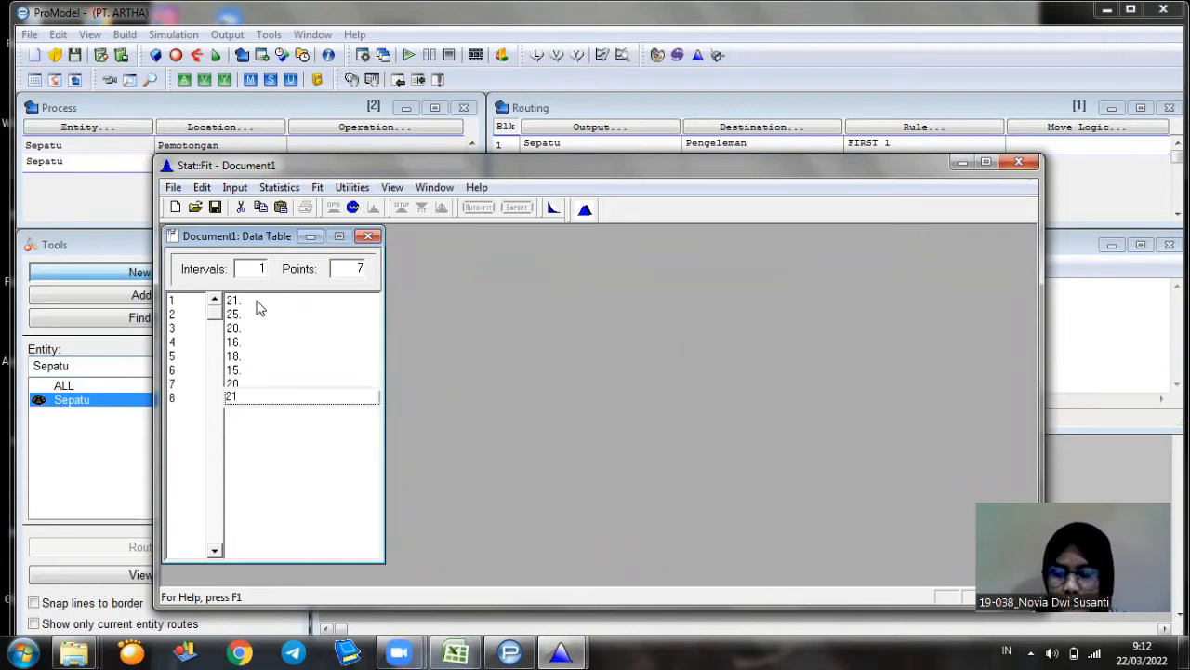
{"action": "key", "text": "Return"}
{"action": "type", "text": "18"}
{"action": "key", "text": "Return"}
{"action": "type", "text": "1"}
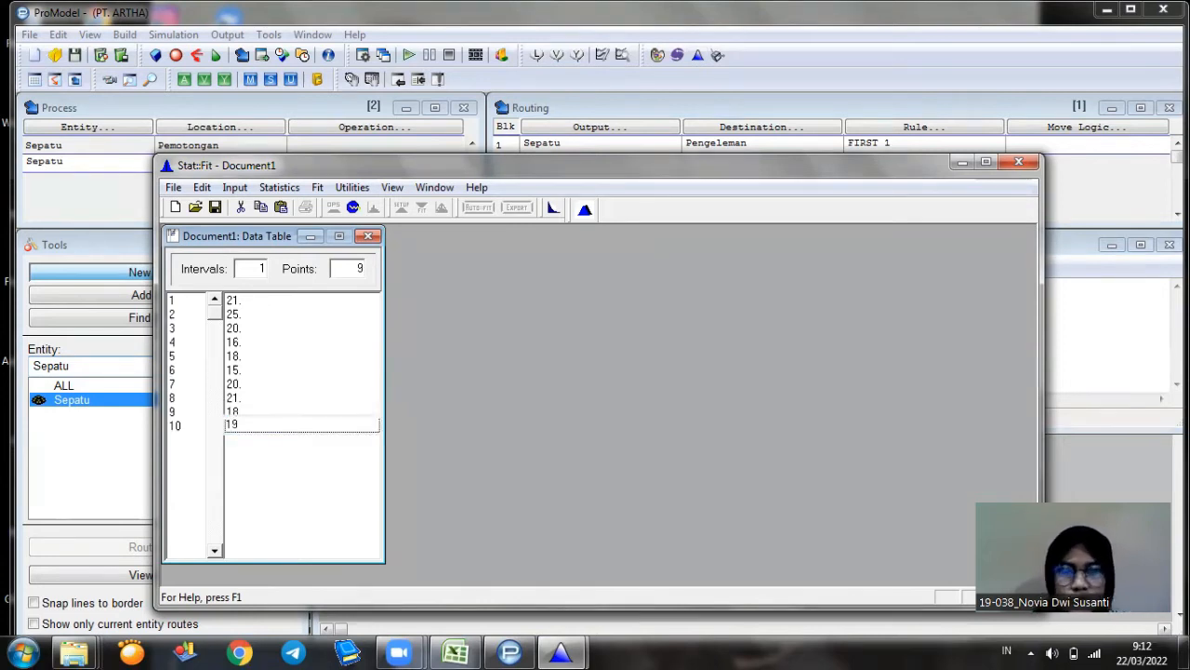
{"action": "type", "text": "9"}
{"action": "key", "text": "Return"}
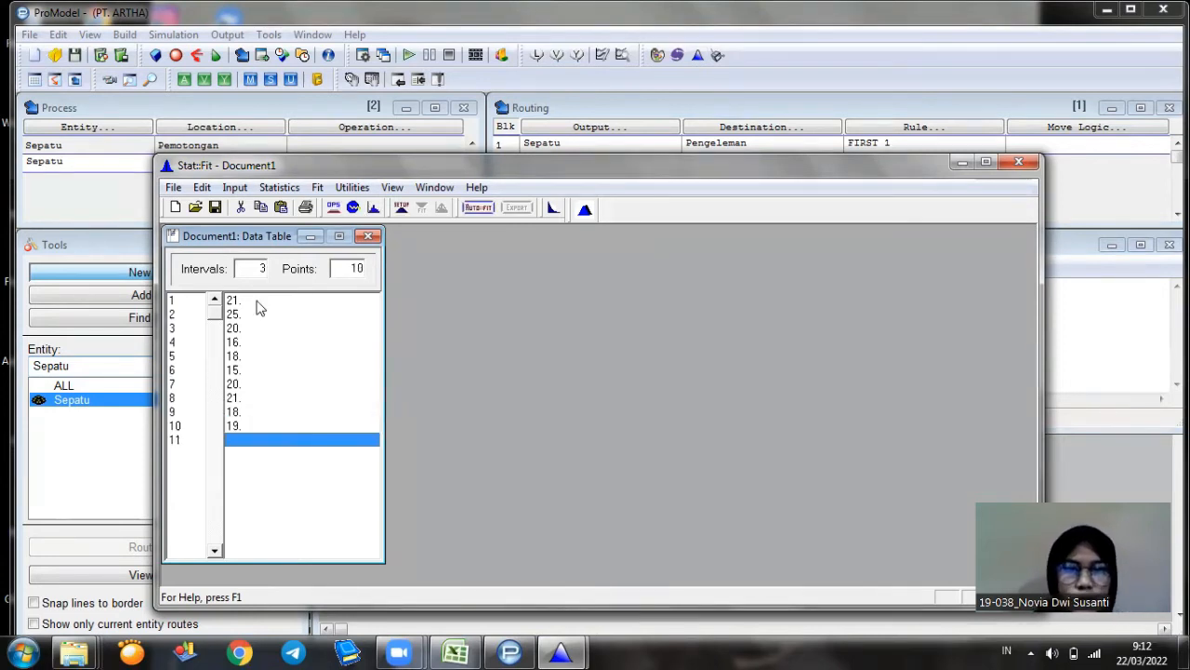
Auto-fit the ten Penjahitan move times to discrete distributions.
{"action": "left_click", "coordinate": [477, 208]}
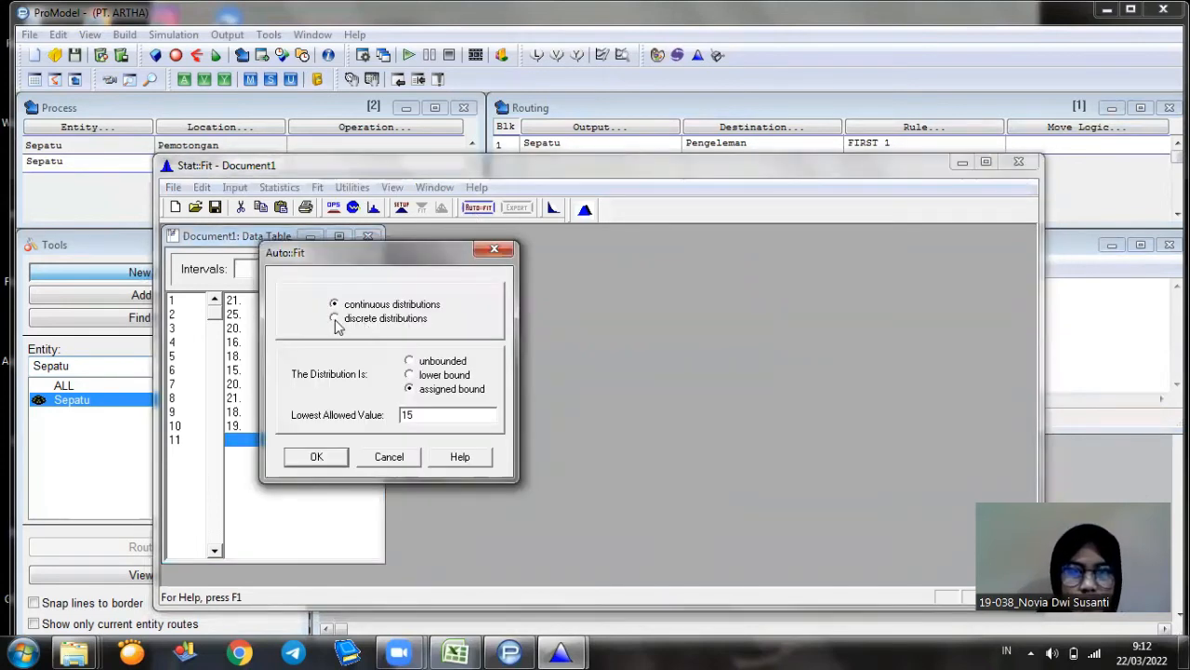
{"action": "left_click", "coordinate": [335, 319]}
{"action": "left_click", "coordinate": [303, 447]}
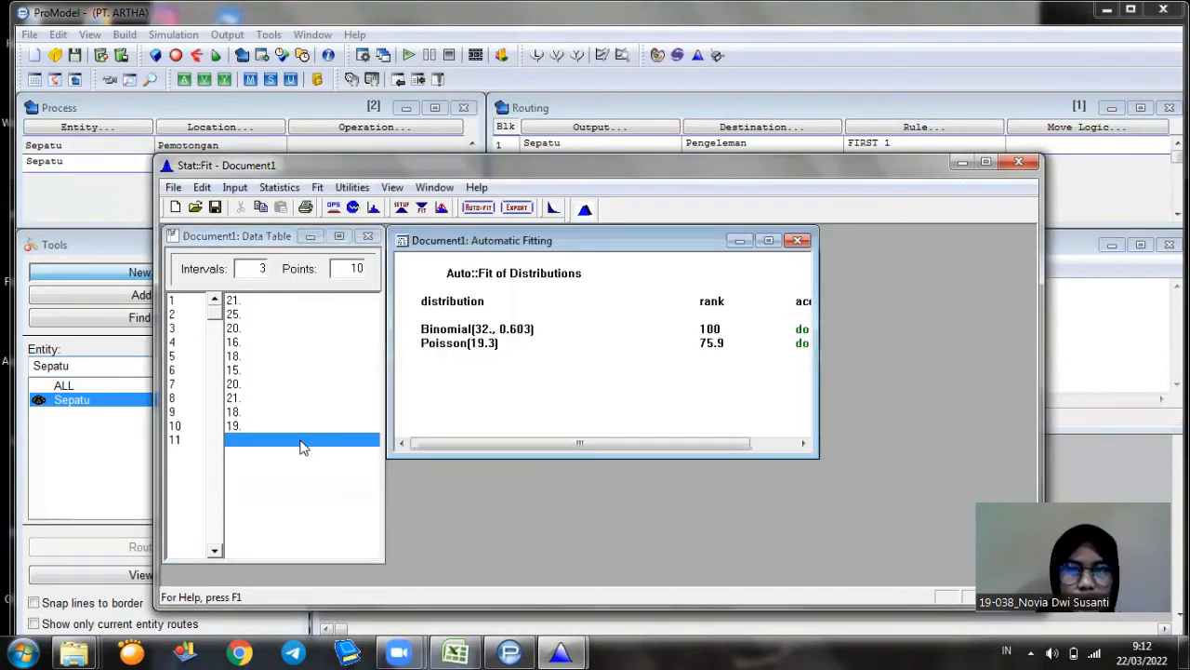
Export the Binomial fit of the Penjahitan move times to the clipboard in ProModel format.
{"action": "left_click", "coordinate": [516, 208]}
{"action": "left_click", "coordinate": [375, 299]}
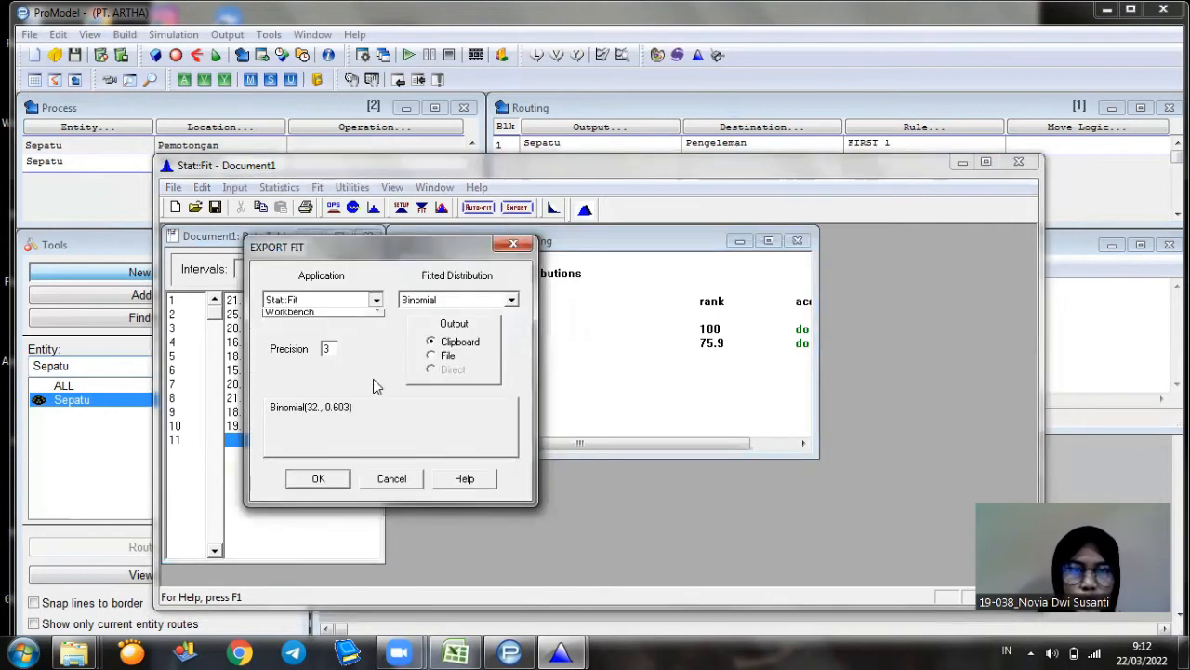
{"action": "left_click", "coordinate": [373, 359]}
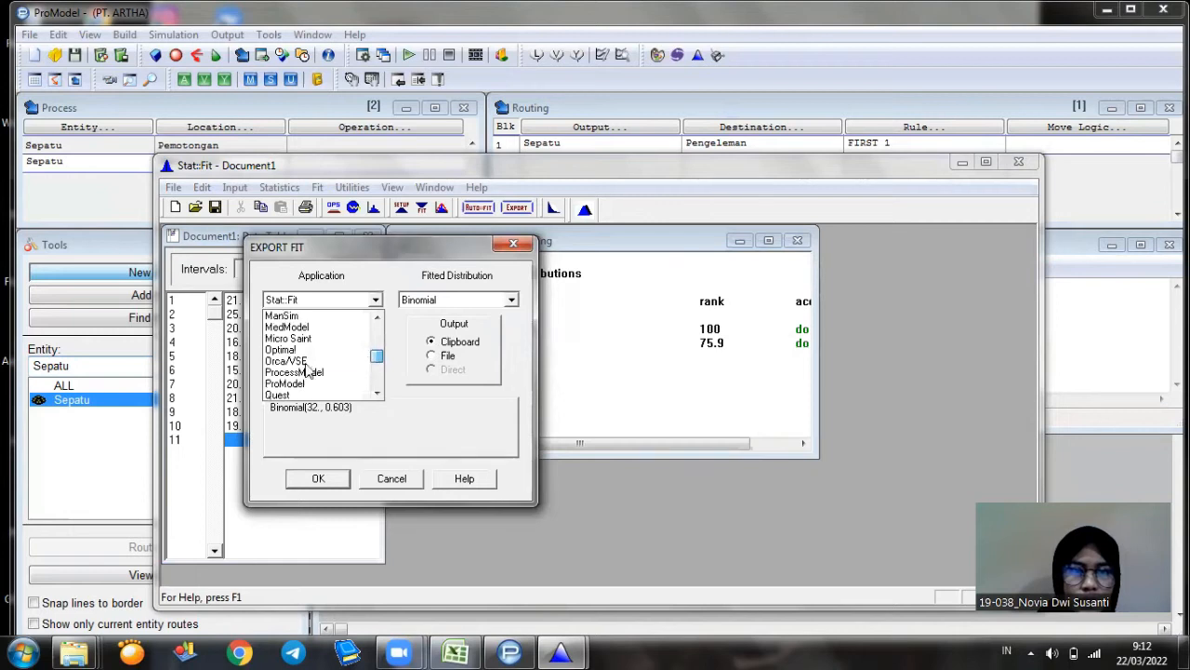
{"action": "left_click", "coordinate": [307, 380]}
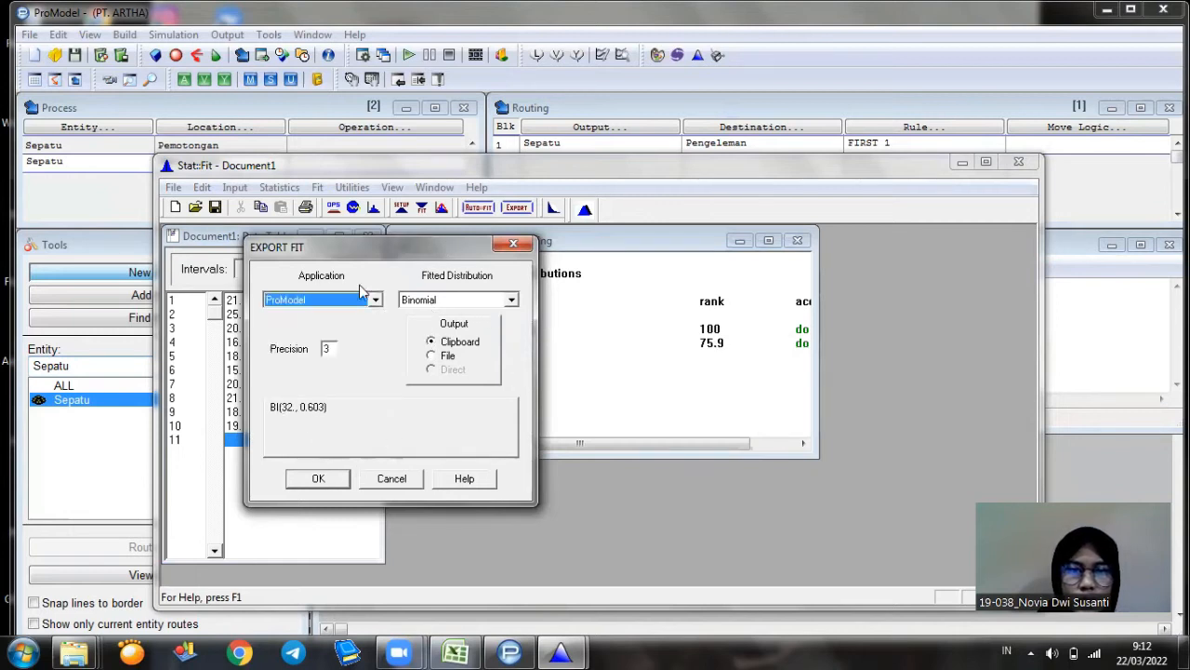
{"action": "left_click_drag", "start_coordinate": [446, 241], "coordinate": [332, 269]}
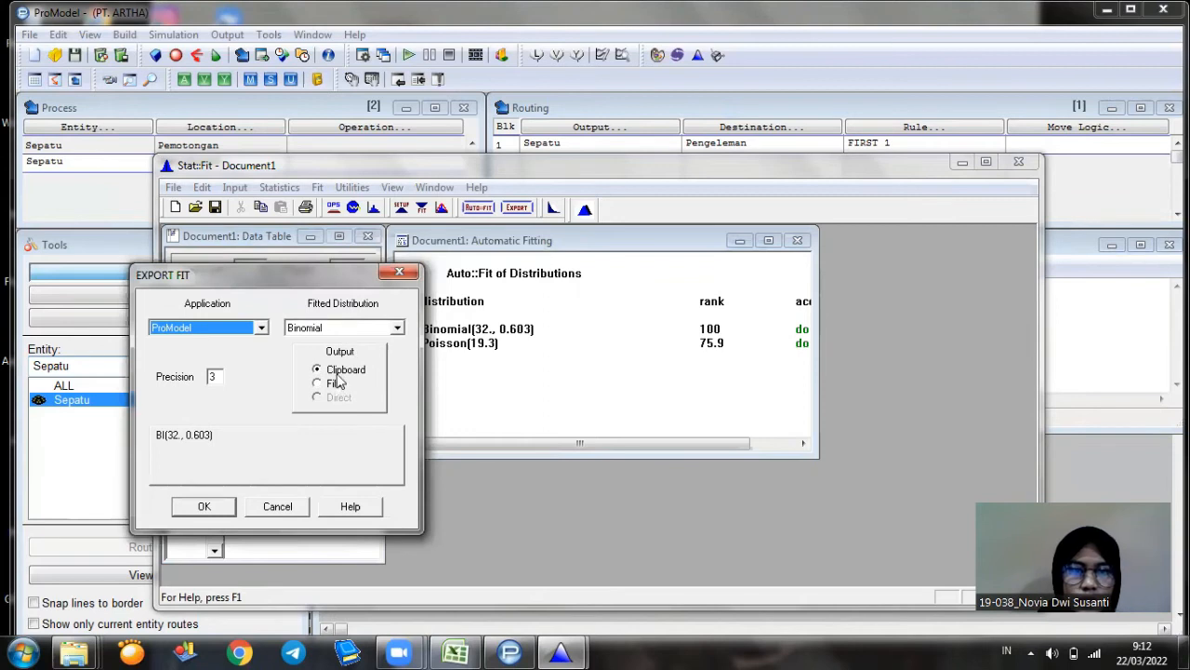
{"action": "left_click", "coordinate": [204, 506]}
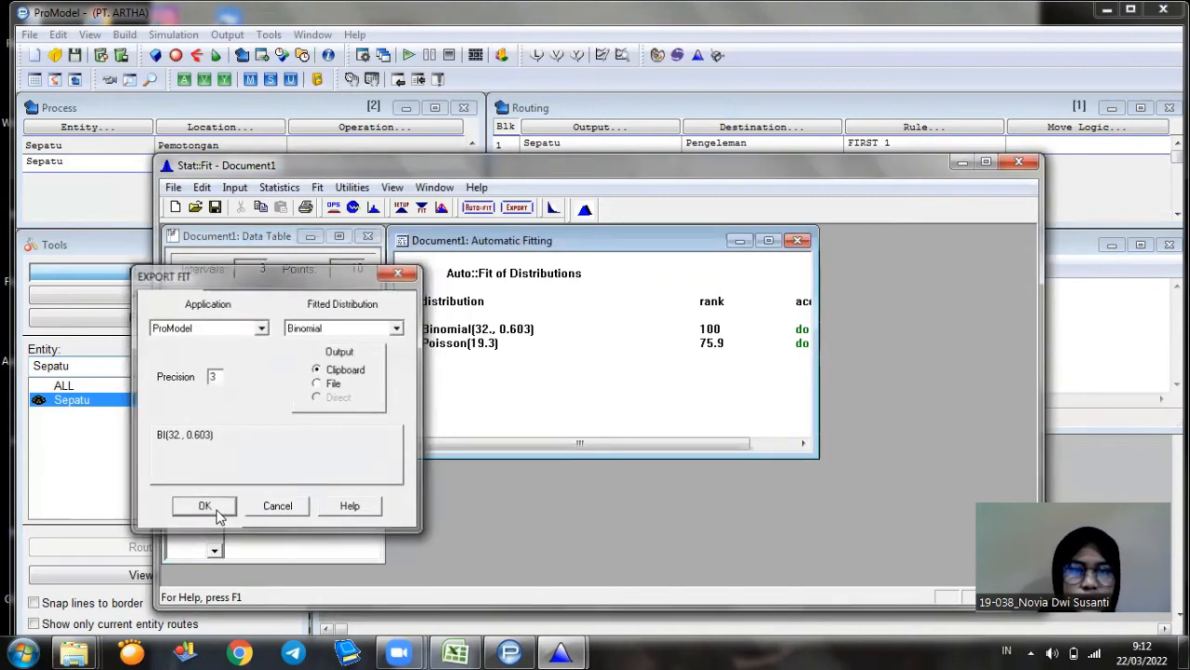
Return to ProModel and set the Penjahitan-to-Pengeleman move logic to MOVE FOR BI(32., 0.603) with the Logic Builder.
{"action": "left_click", "coordinate": [938, 284]}
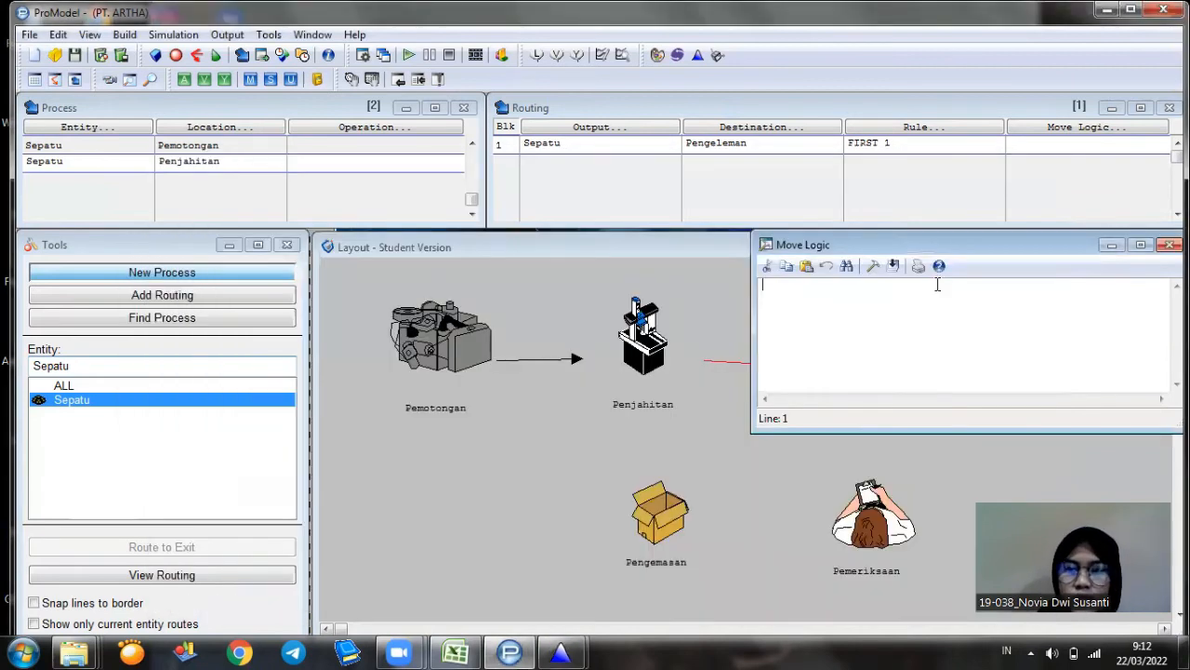
{"action": "left_click", "coordinate": [871, 266]}
{"action": "left_click", "coordinate": [472, 364]}
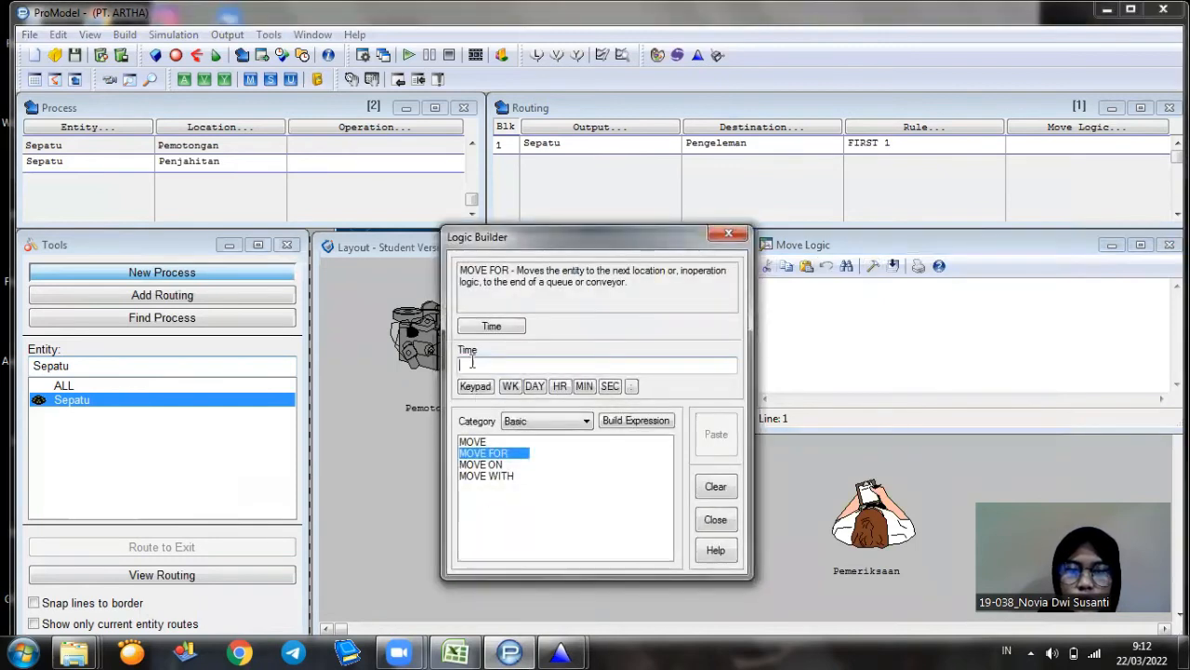
{"action": "right_click", "coordinate": [614, 365]}
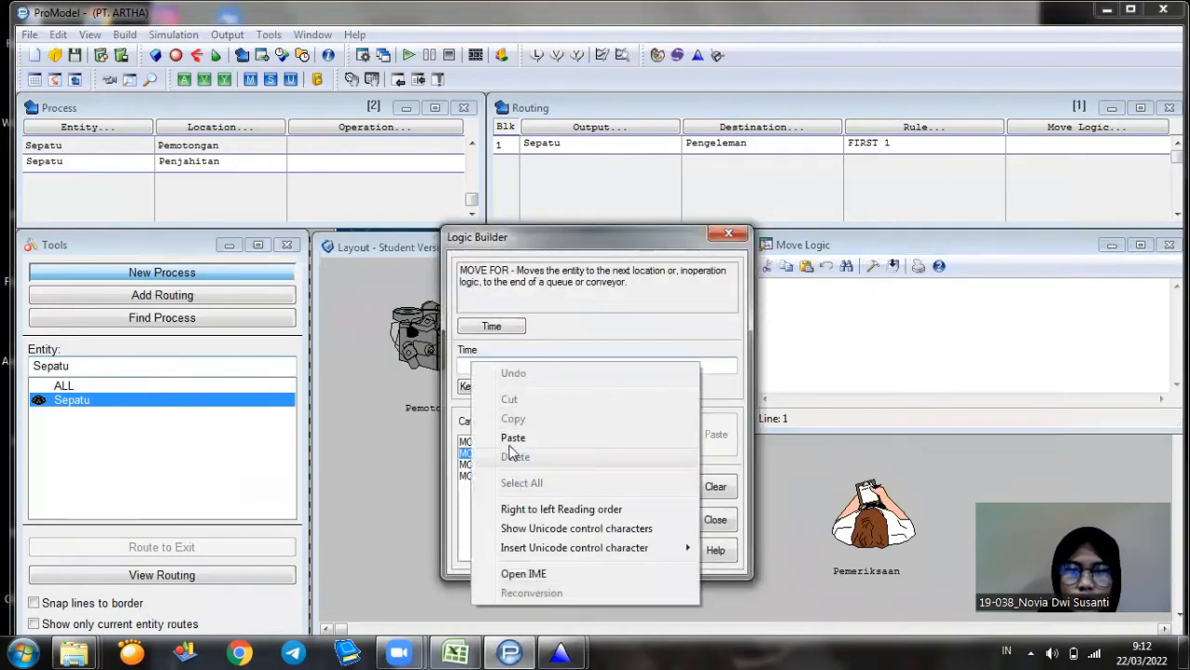
{"action": "left_click", "coordinate": [638, 436]}
{"action": "left_click", "coordinate": [725, 441]}
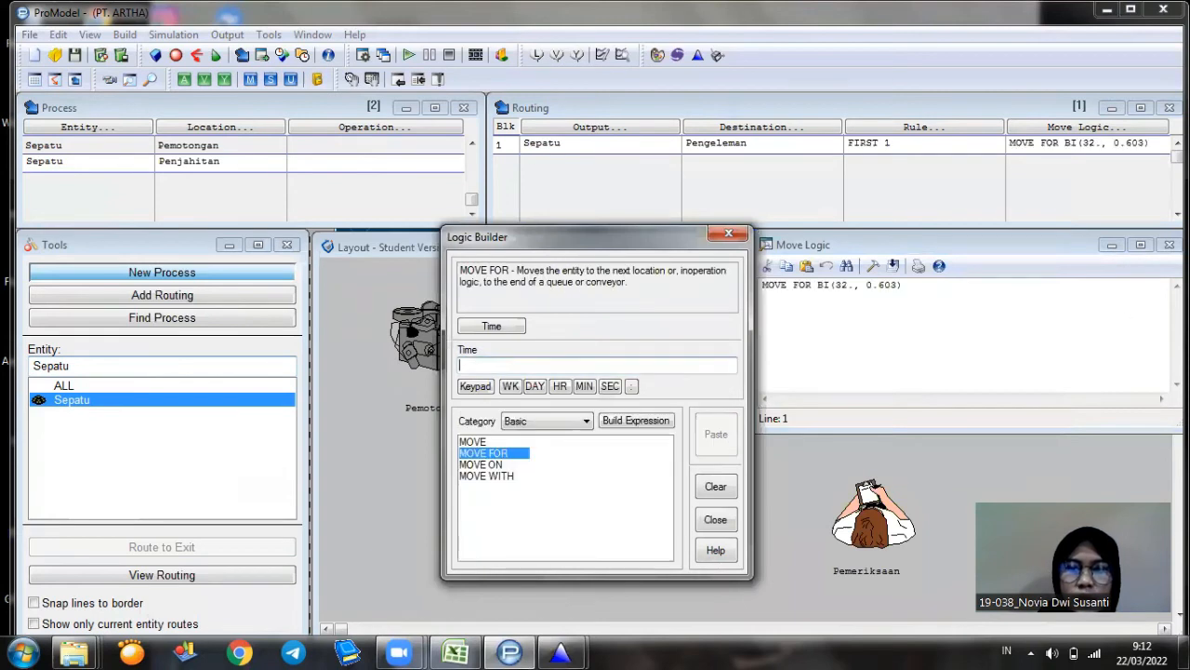
{"action": "left_click", "coordinate": [1169, 244]}
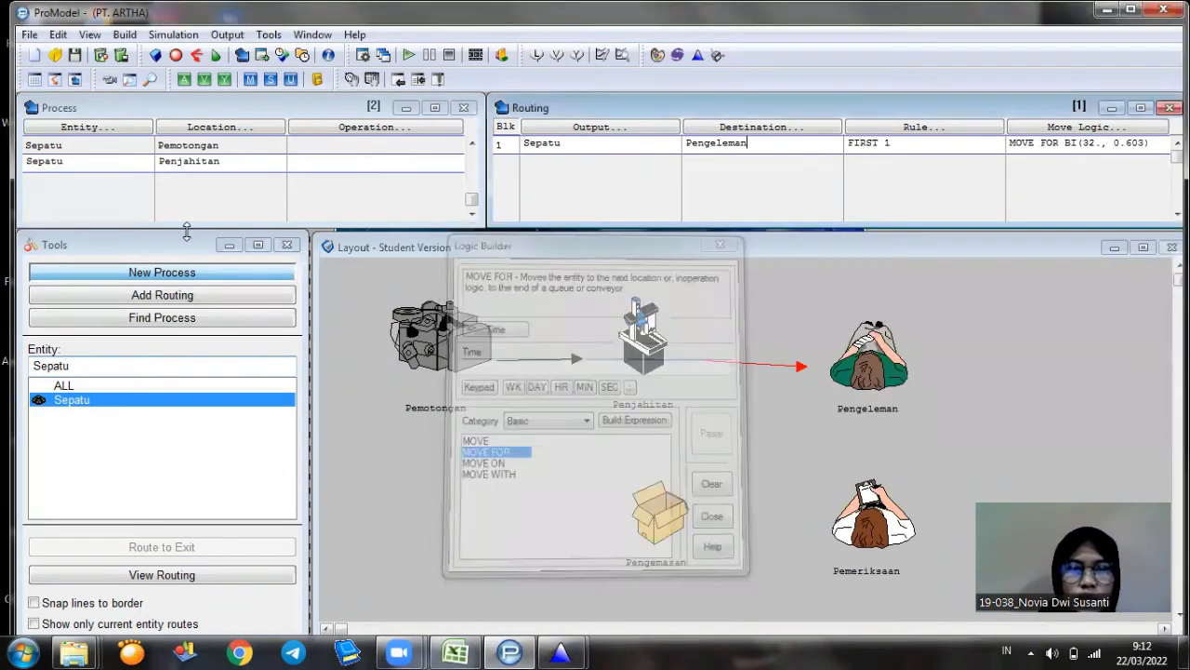
Add a third process record for the Sepatu entity at the Pengeleman location.
{"action": "left_click", "coordinate": [118, 164]}
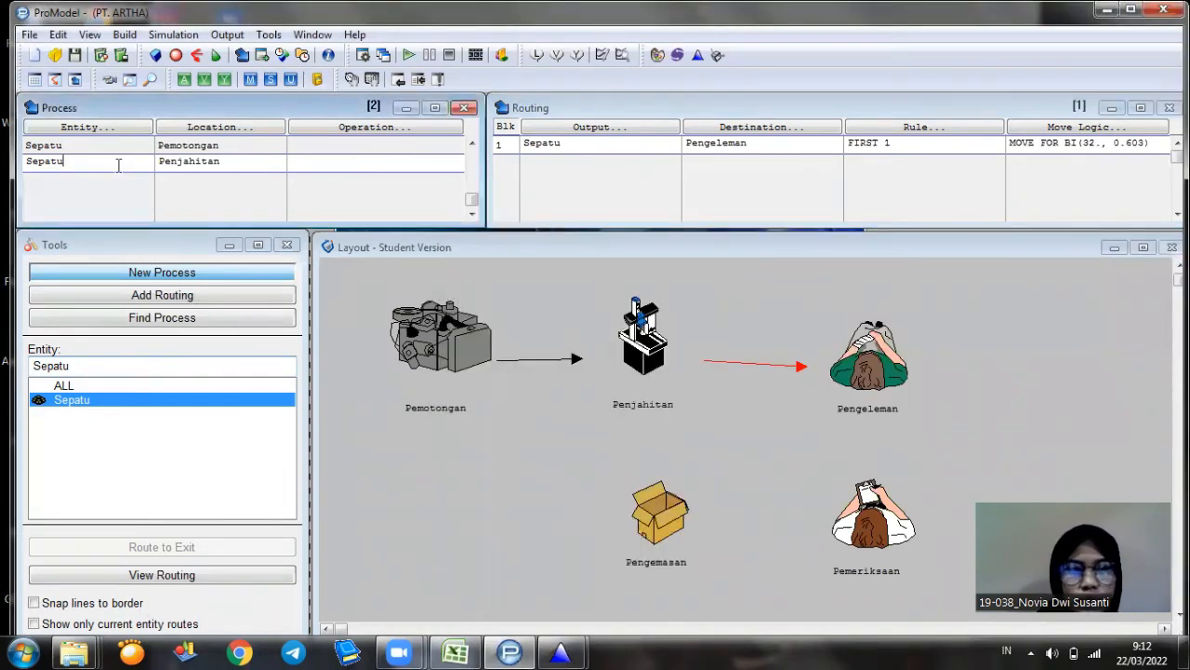
{"action": "left_click", "coordinate": [118, 171]}
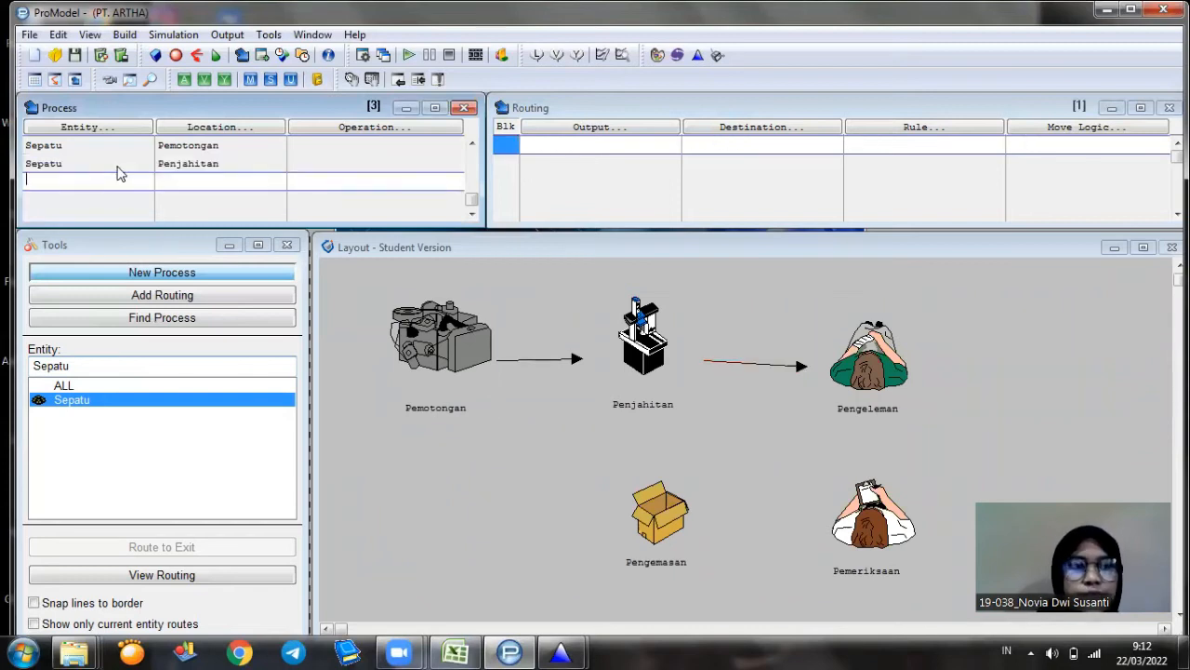
{"action": "left_click", "coordinate": [76, 130]}
{"action": "left_click", "coordinate": [82, 360]}
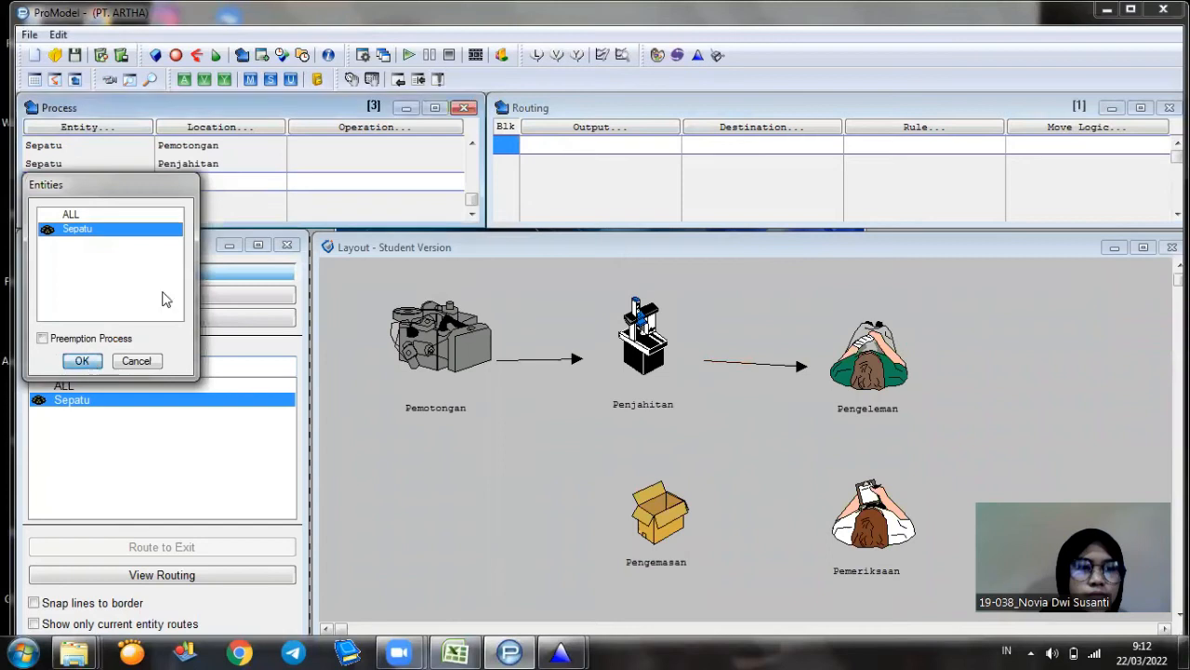
{"action": "left_click", "coordinate": [194, 126]}
{"action": "left_click", "coordinate": [212, 256]}
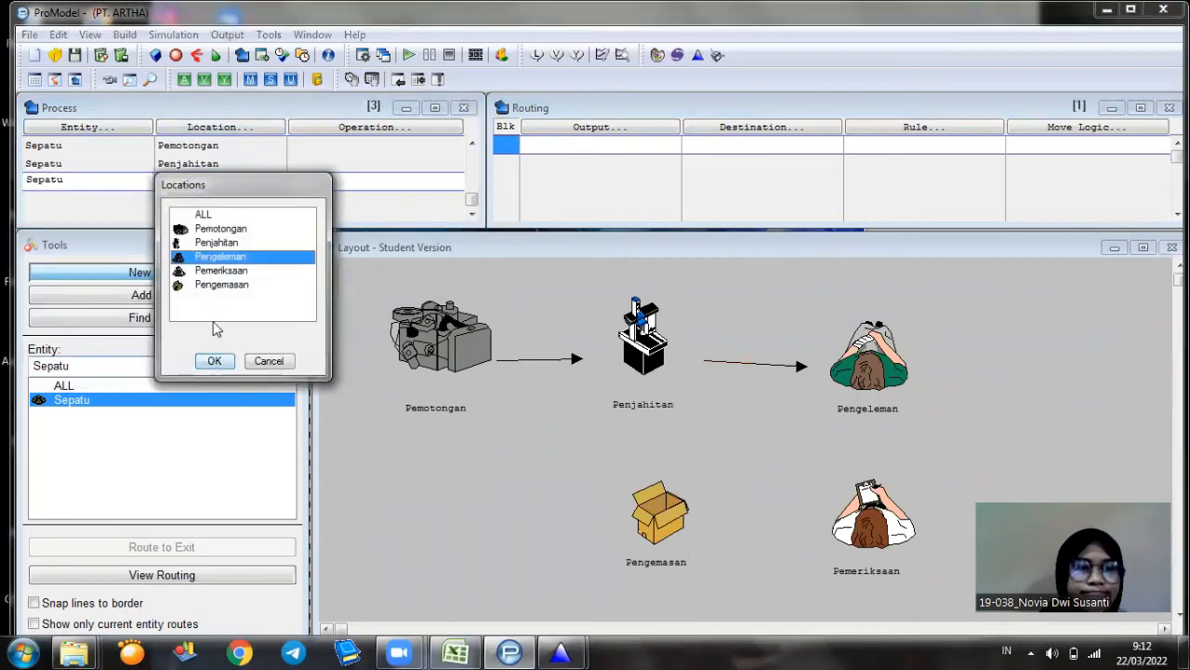
{"action": "left_click", "coordinate": [214, 360]}
Define the Pengeleman routing with Sepatu as the output and Pemeriksaan as the destination.
{"action": "left_click", "coordinate": [547, 131]}
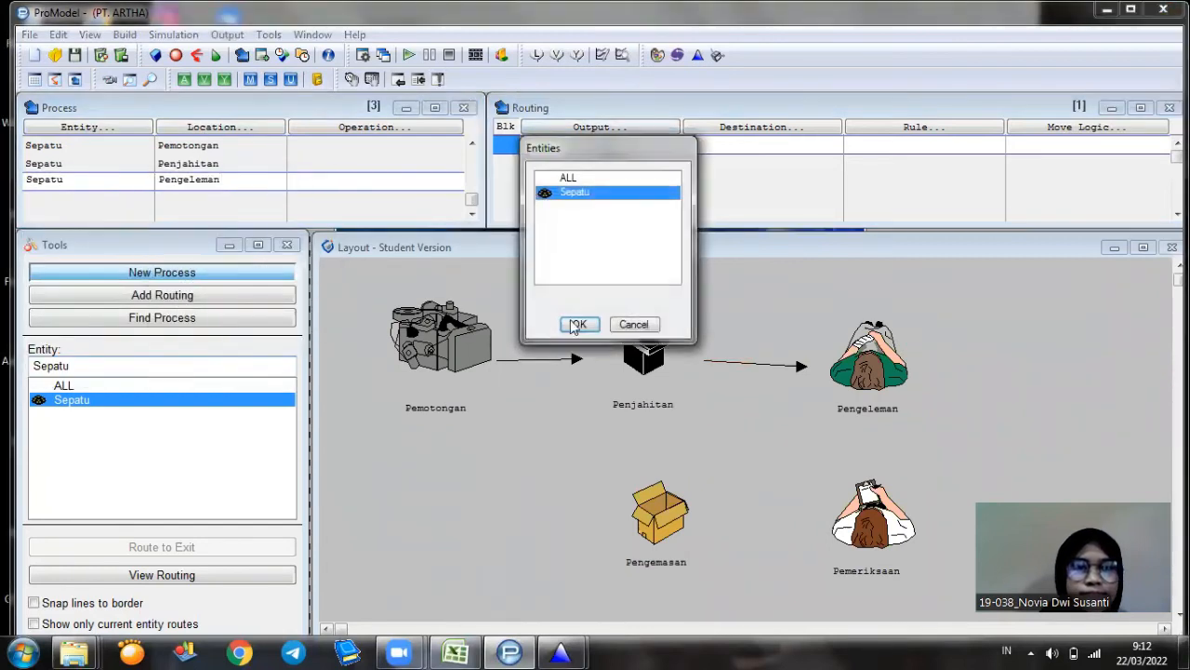
{"action": "left_click", "coordinate": [579, 324]}
{"action": "left_click", "coordinate": [705, 127]}
{"action": "left_click", "coordinate": [744, 220]}
{"action": "left_click", "coordinate": [733, 342]}
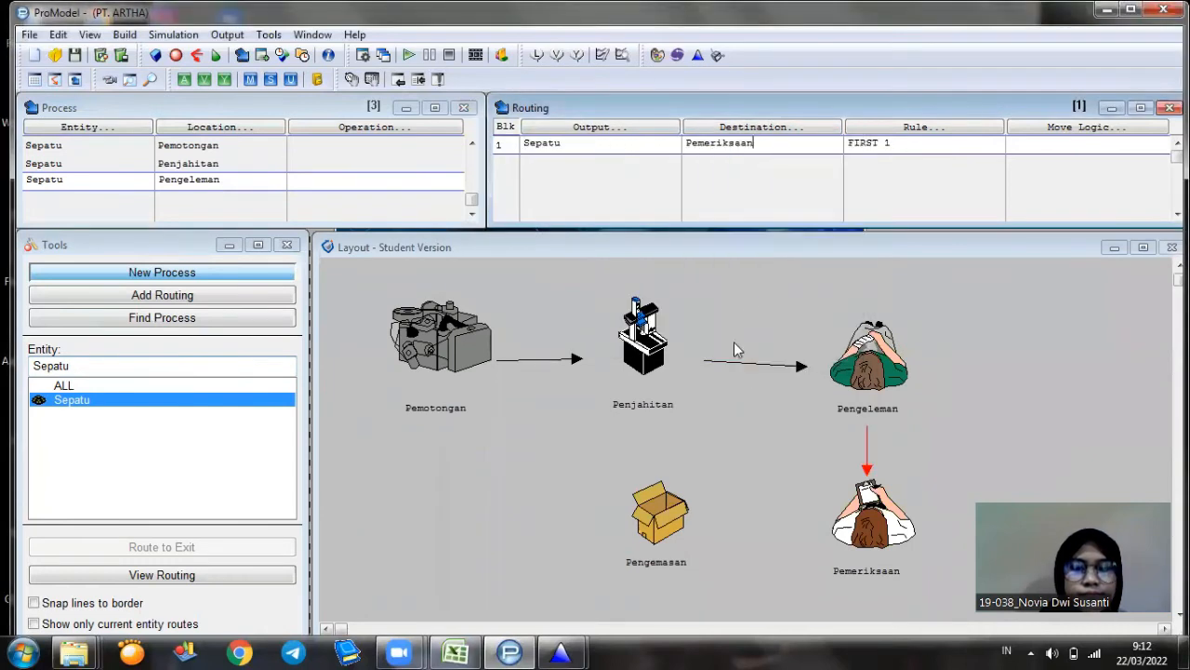
Open the Pengeleman routing's move logic and enter 12, 15, 14, 16, 15, 13, 13, 16, 14 and 12 in a Stat::Fit data table.
{"action": "left_click", "coordinate": [1055, 131]}
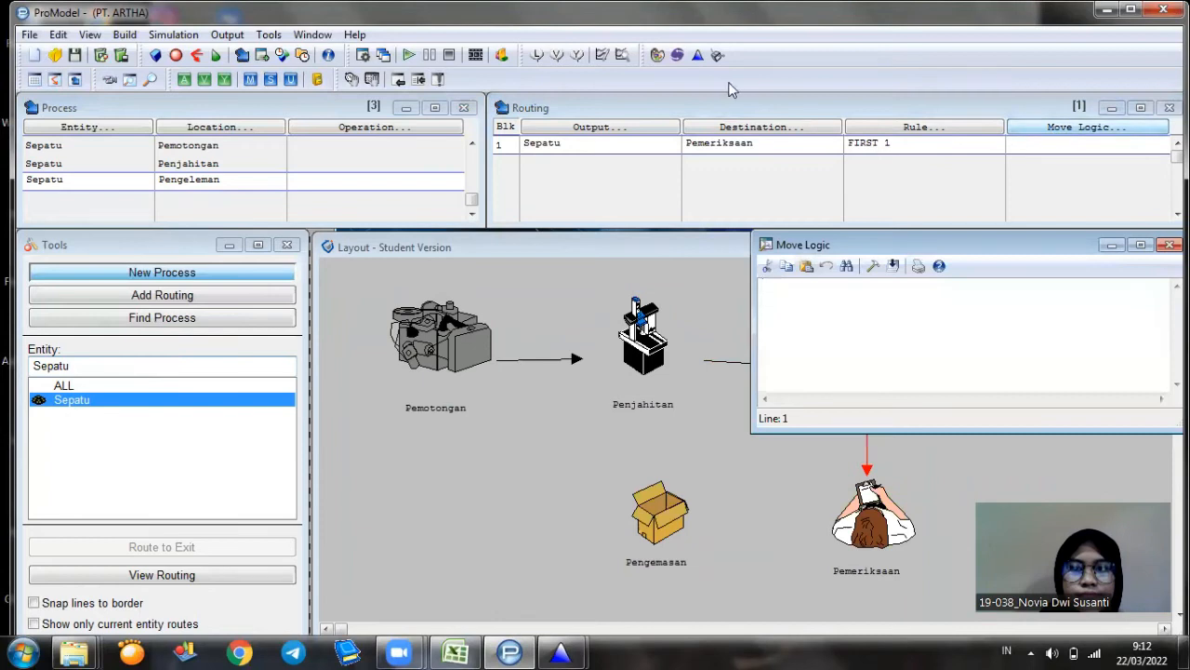
{"action": "left_click", "coordinate": [697, 56]}
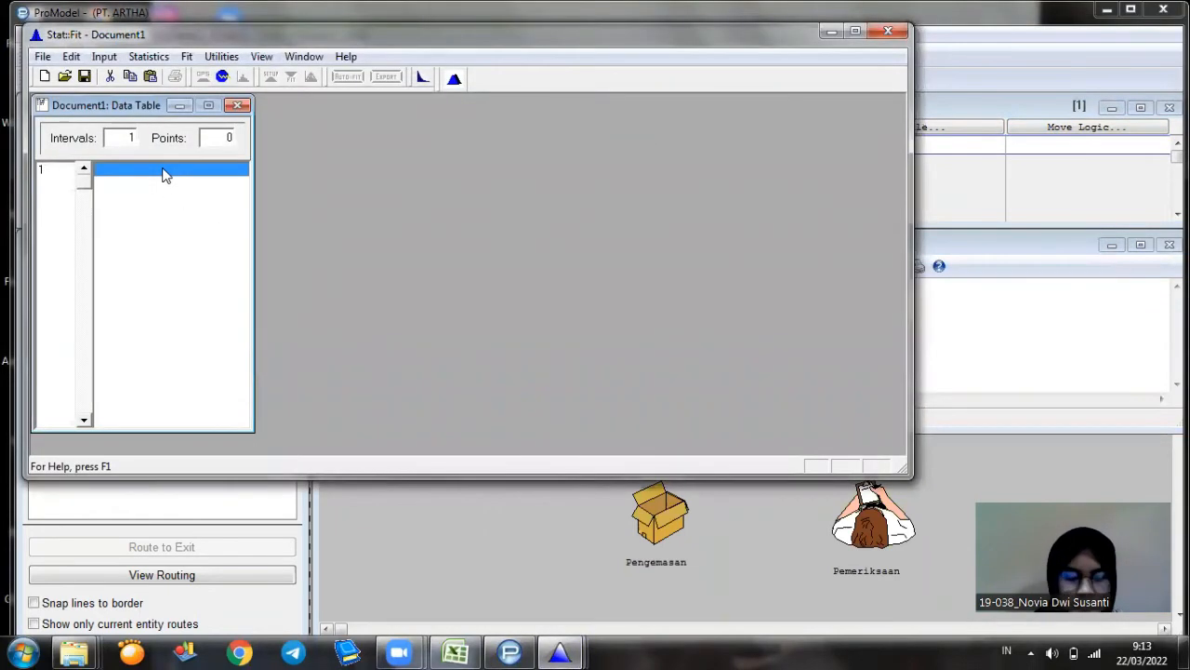
{"action": "type", "text": "12"}
{"action": "key", "text": "Return"}
{"action": "type", "text": "1"}
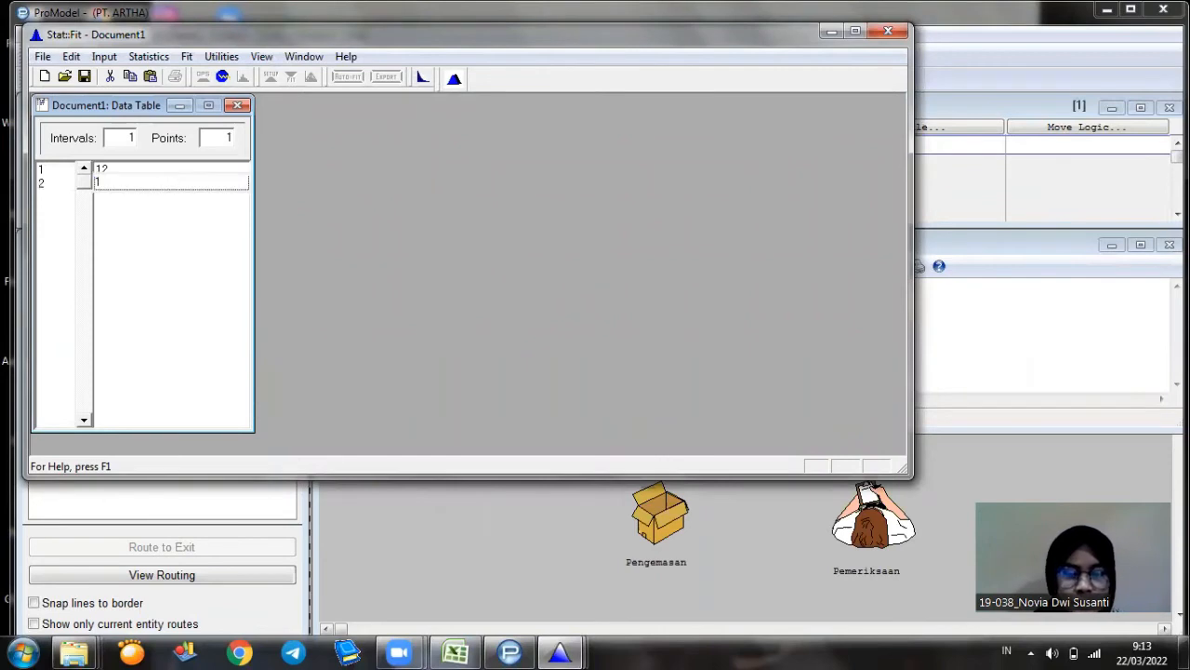
{"action": "type", "text": "5"}
{"action": "key", "text": "Return"}
{"action": "type", "text": "1"}
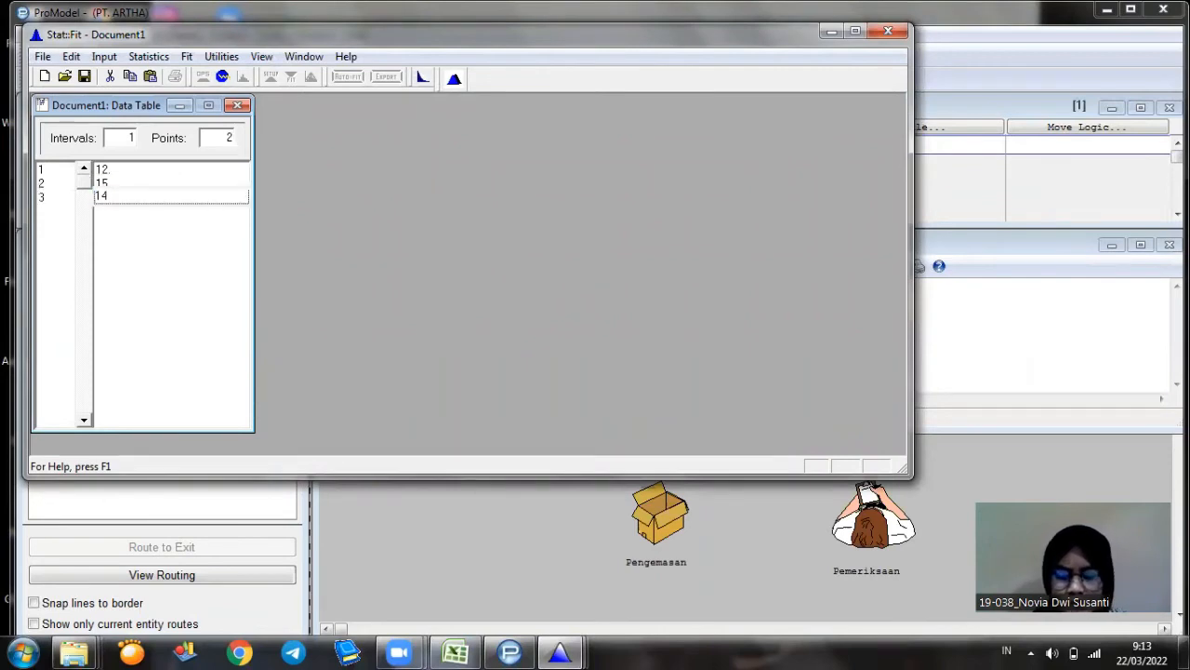
{"action": "type", "text": "4"}
{"action": "key", "text": "Return"}
{"action": "type", "text": "16"}
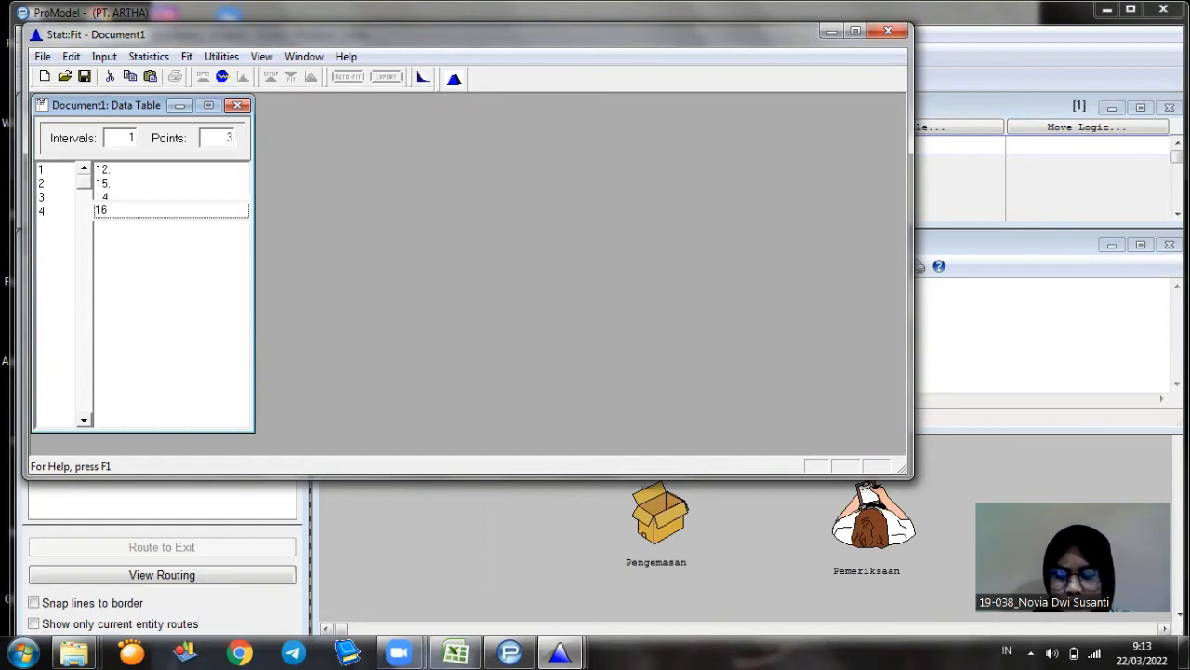
{"action": "key", "text": "Return"}
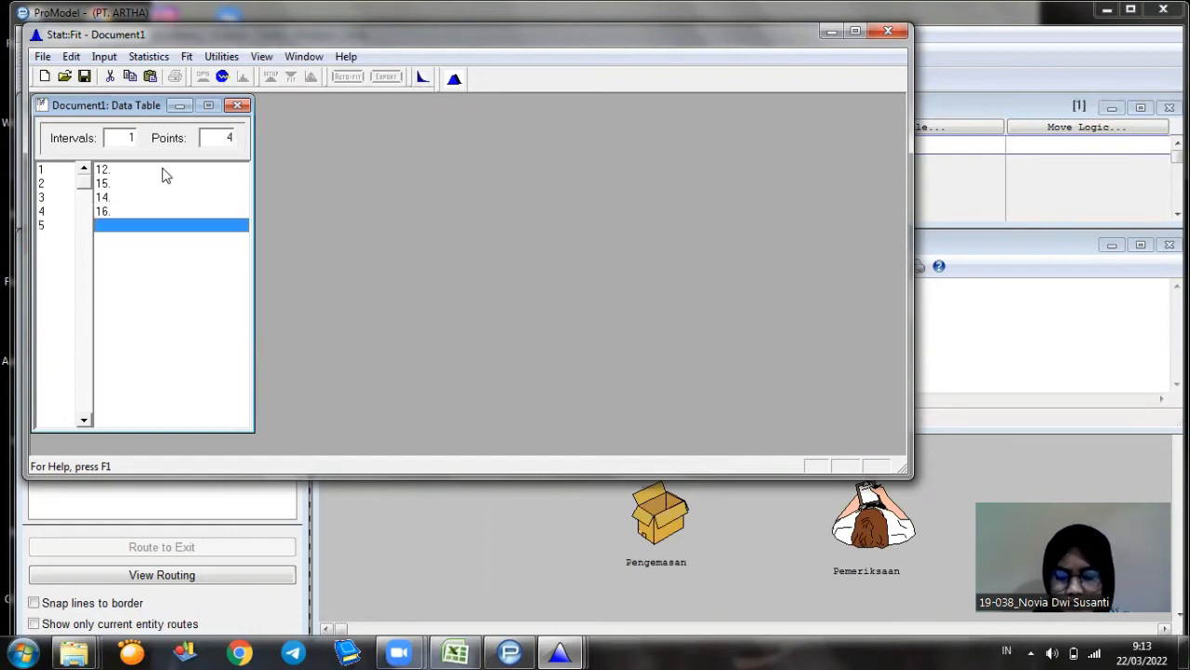
{"action": "type", "text": "15"}
{"action": "key", "text": "Return"}
{"action": "type", "text": "1"}
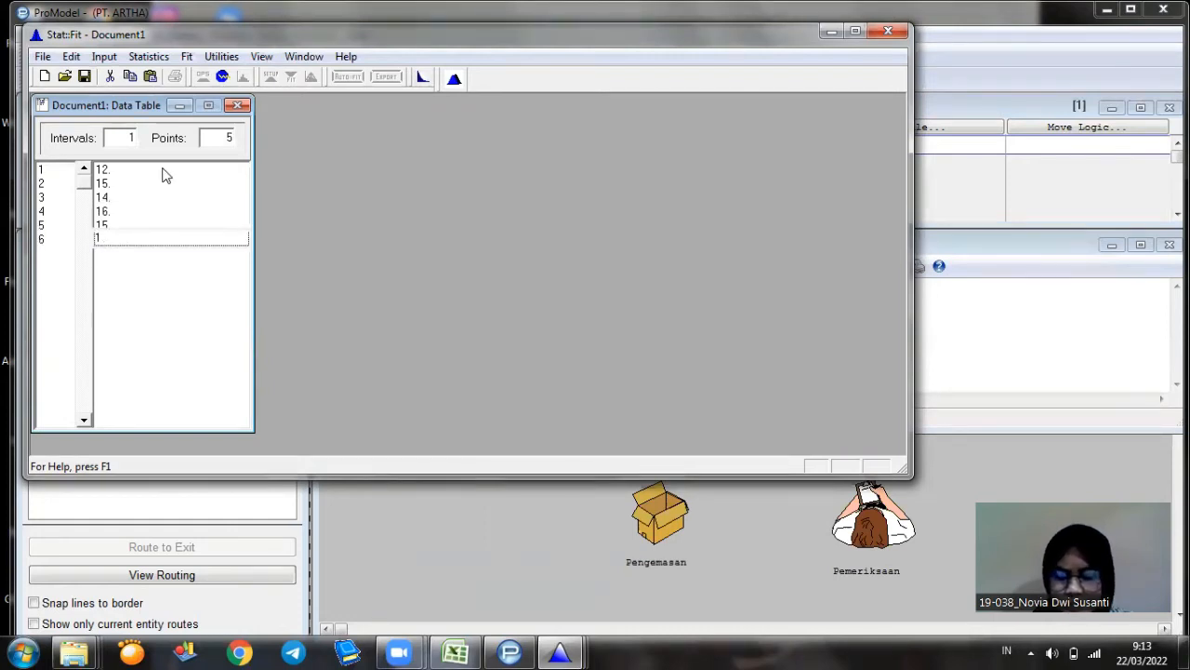
{"action": "type", "text": "3."}
{"action": "key", "text": "Return"}
{"action": "type", "text": "13"}
{"action": "key", "text": "Return"}
{"action": "type", "text": "16"}
{"action": "key", "text": "Return"}
{"action": "type", "text": "1"}
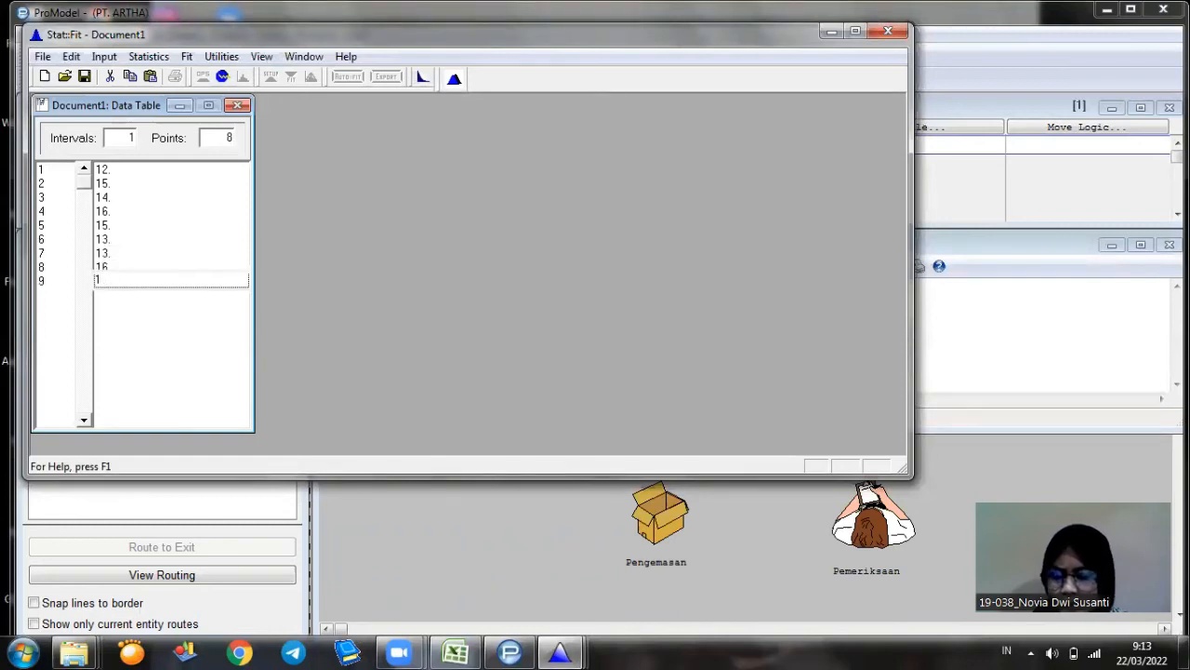
{"action": "type", "text": "4"}
{"action": "key", "text": "Return"}
{"action": "type", "text": "13"}
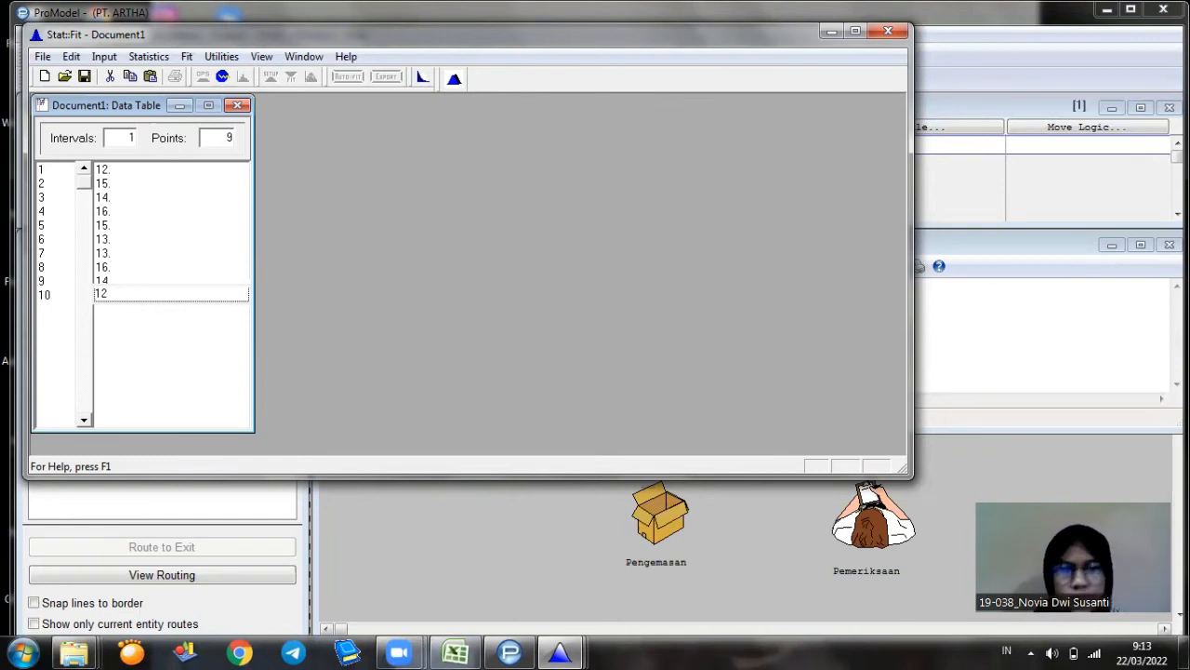
{"action": "key", "text": "Return"}
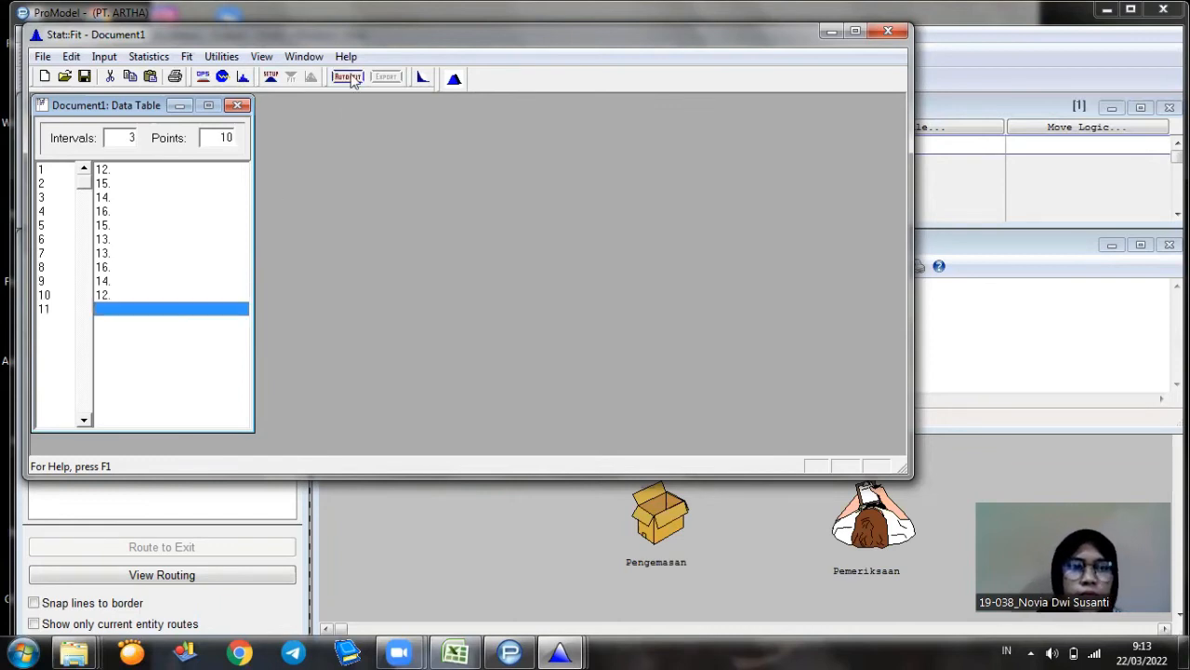
Auto-fit the ten Pengeleman move times to discrete distributions and export the Binomial fit to the clipboard in ProModel format.
{"action": "left_click", "coordinate": [352, 78]}
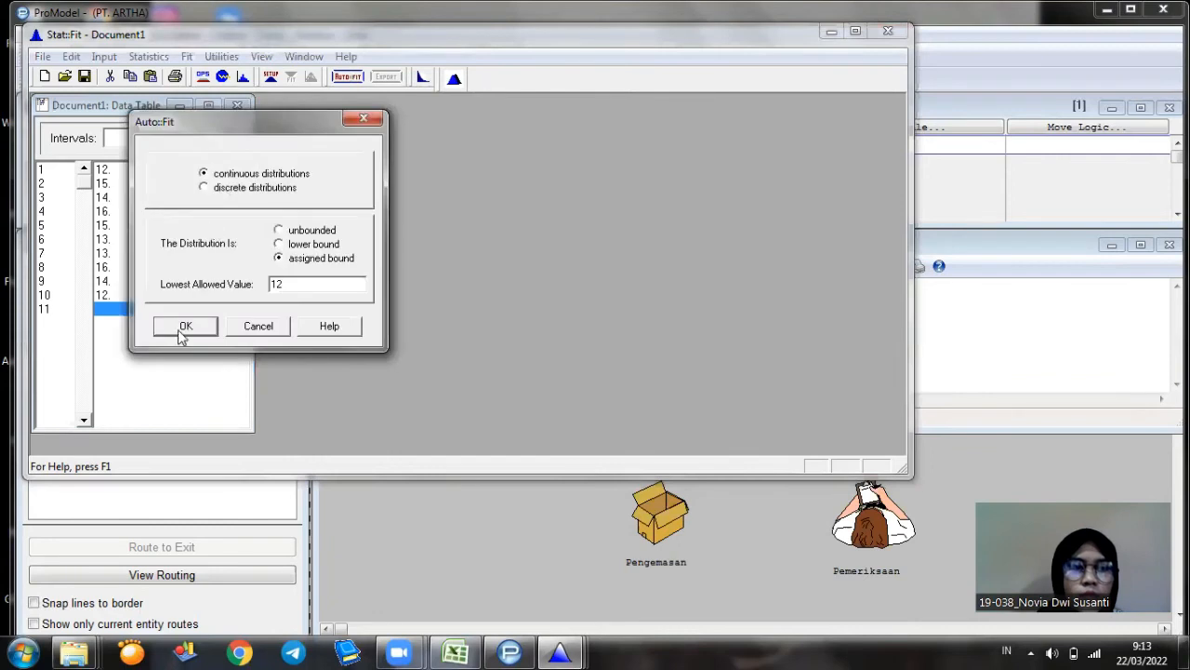
{"action": "left_click", "coordinate": [185, 328]}
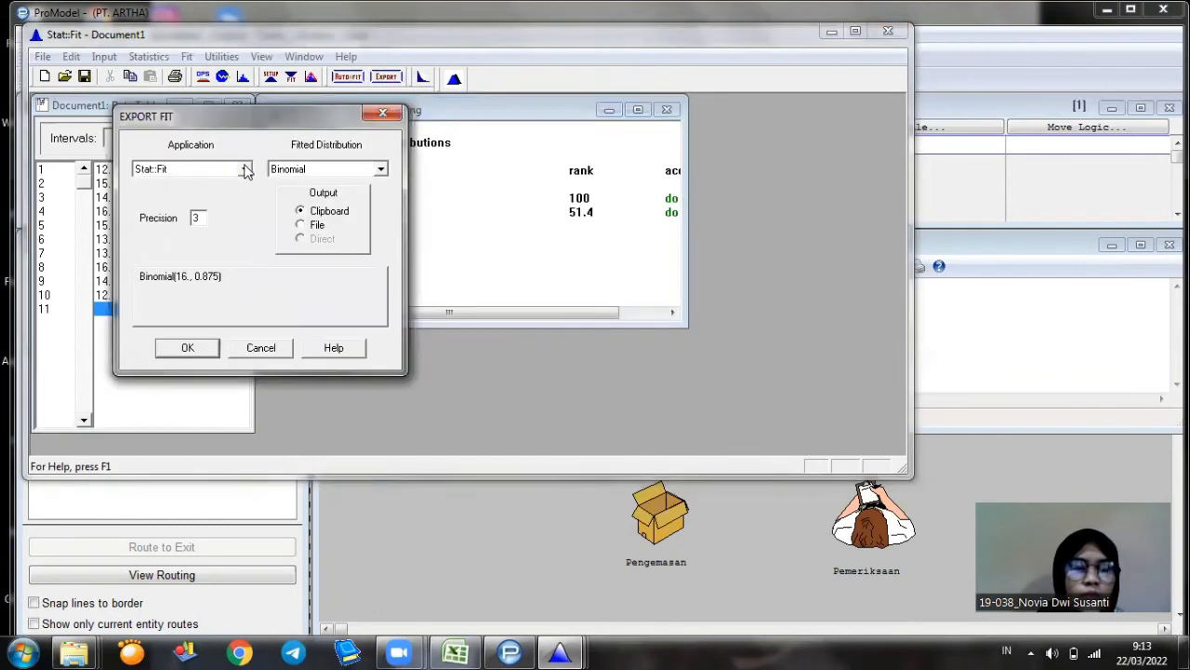
{"action": "left_click", "coordinate": [244, 169]}
{"action": "left_click_drag", "start_coordinate": [249, 244], "coordinate": [249, 227]}
{"action": "scroll", "coordinate": [186, 214], "scroll_direction": "up", "scroll_amount": 1}
{"action": "left_click", "coordinate": [162, 204]}
{"action": "left_click", "coordinate": [191, 346]}
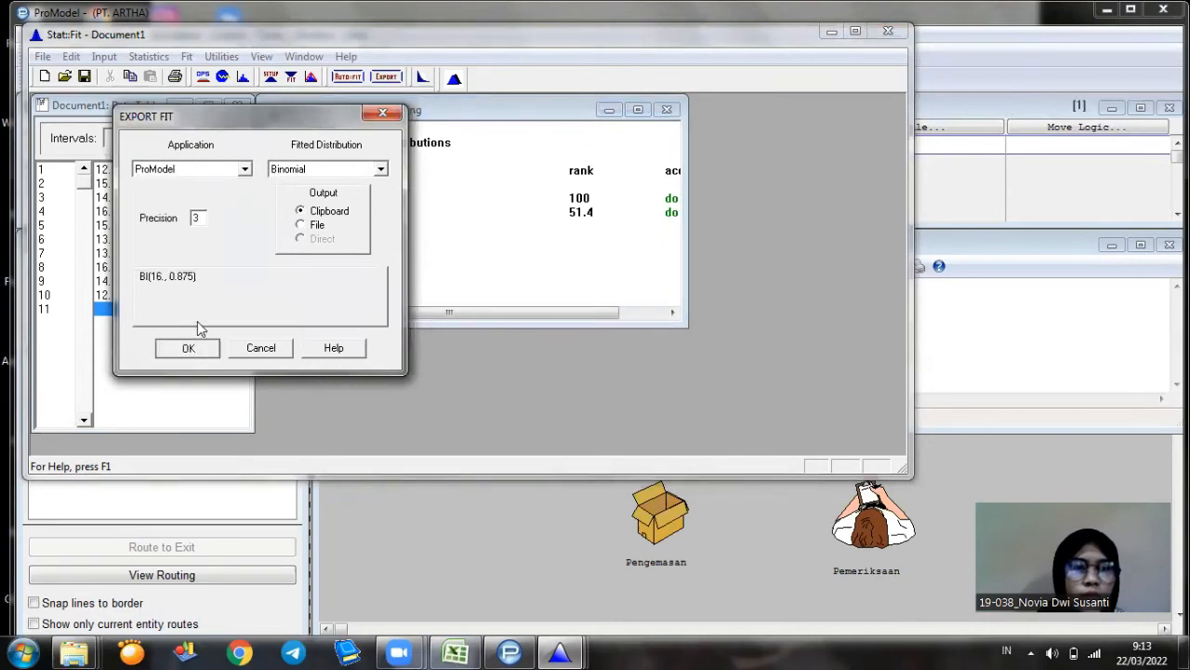
Return to ProModel and set the Pengeleman-to-Pemeriksaan move logic to MOVE FOR BI(16., 0.875) with the Logic Builder.
{"action": "left_click", "coordinate": [949, 307]}
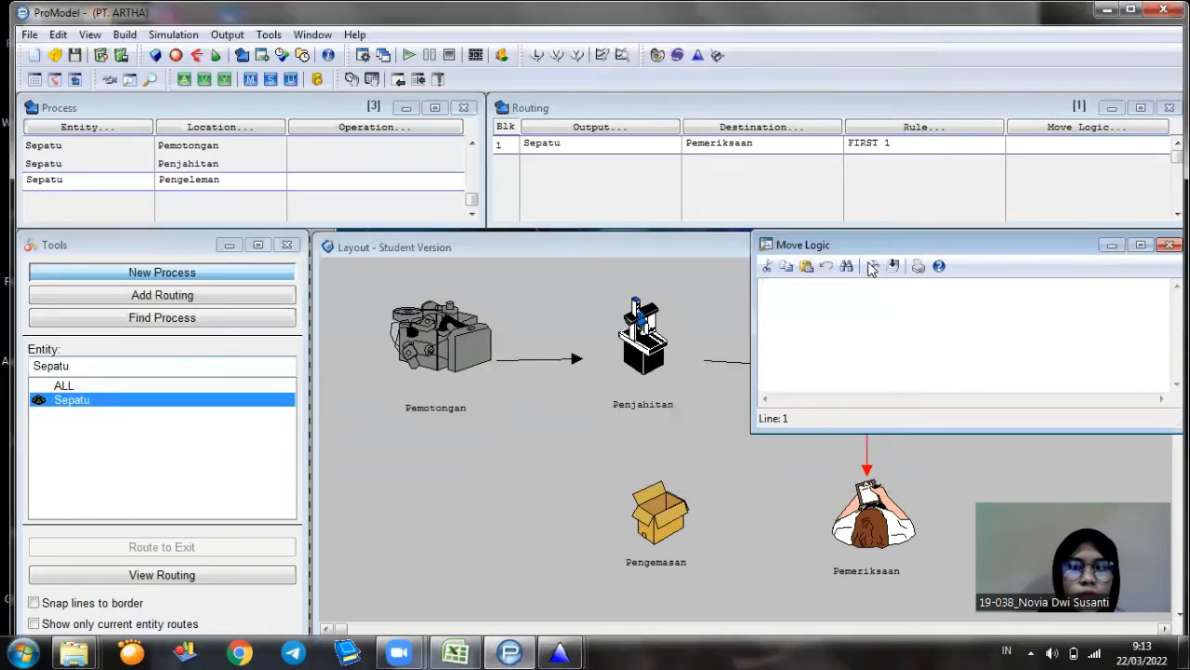
{"action": "left_click", "coordinate": [872, 266]}
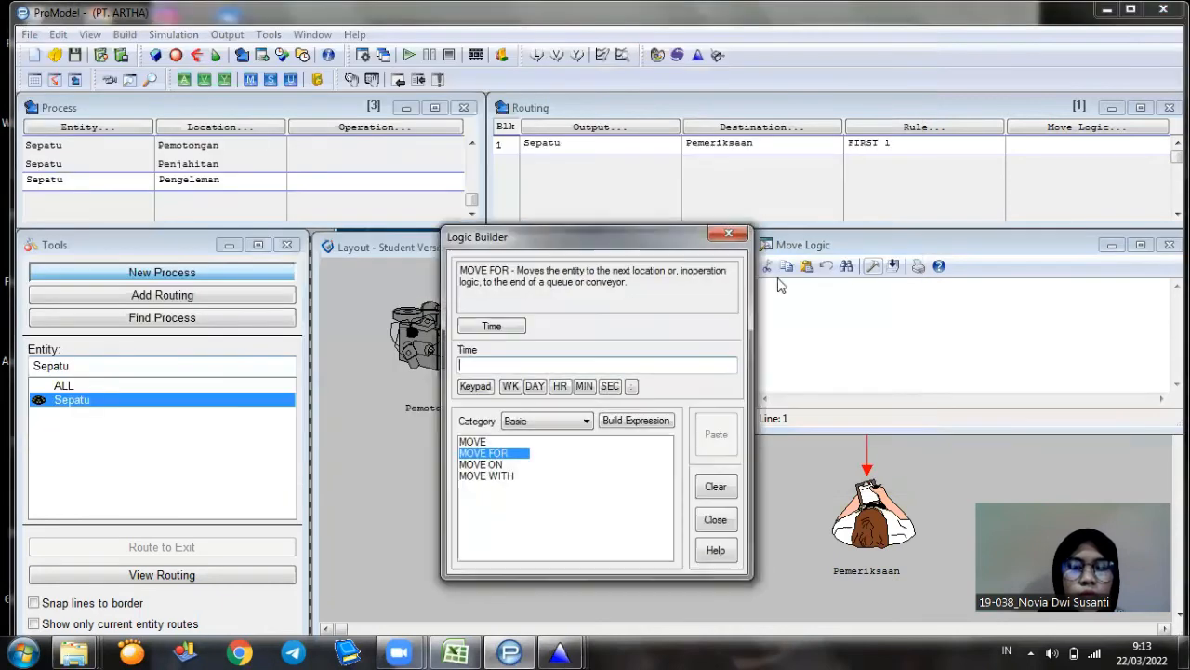
{"action": "right_click", "coordinate": [474, 368]}
{"action": "left_click", "coordinate": [516, 444]}
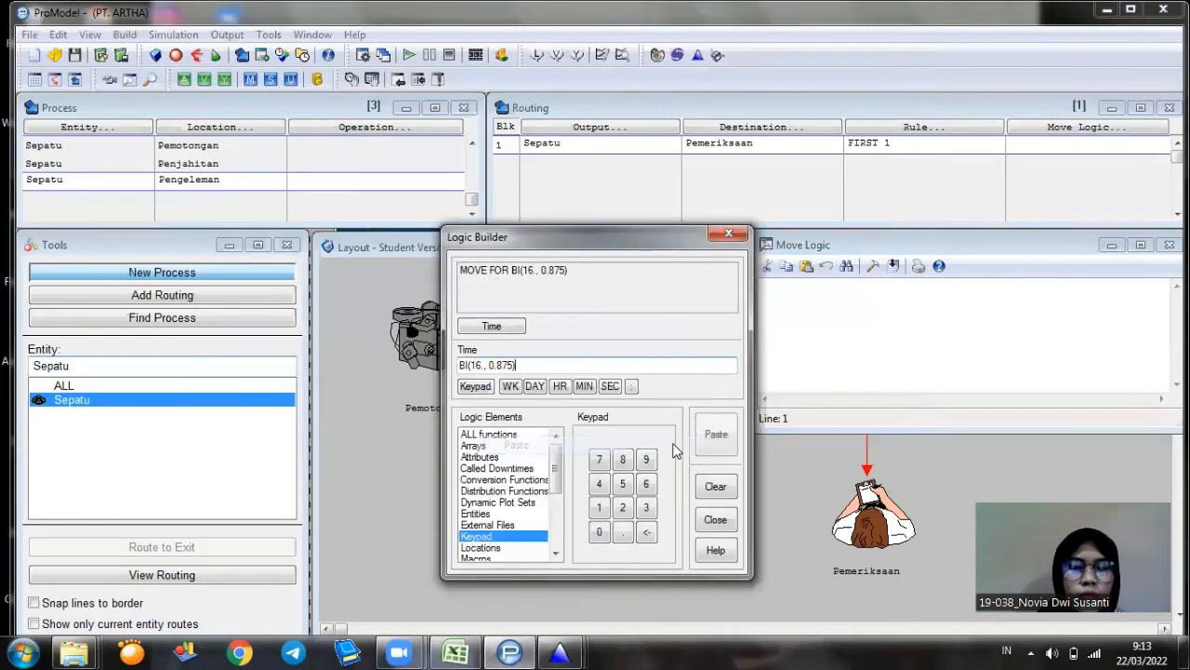
{"action": "left_click", "coordinate": [715, 434]}
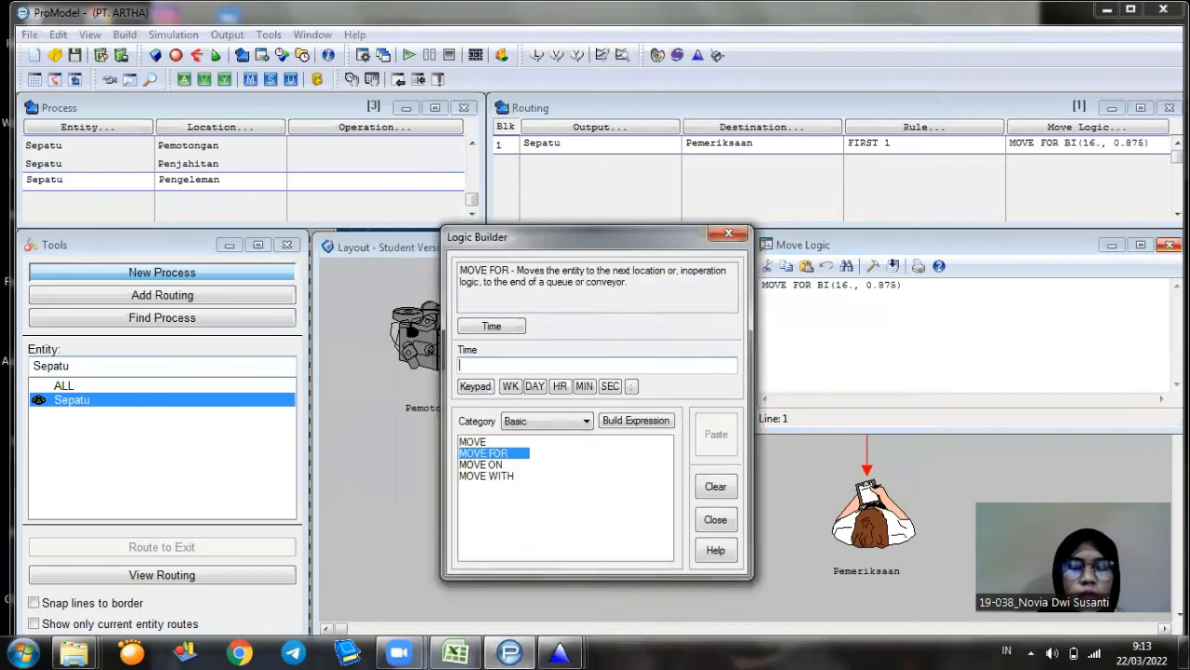
{"action": "left_click", "coordinate": [1171, 244]}
Add a fourth process record for the Sepatu entity at the Pemeriksaan location.
{"action": "left_click", "coordinate": [142, 180]}
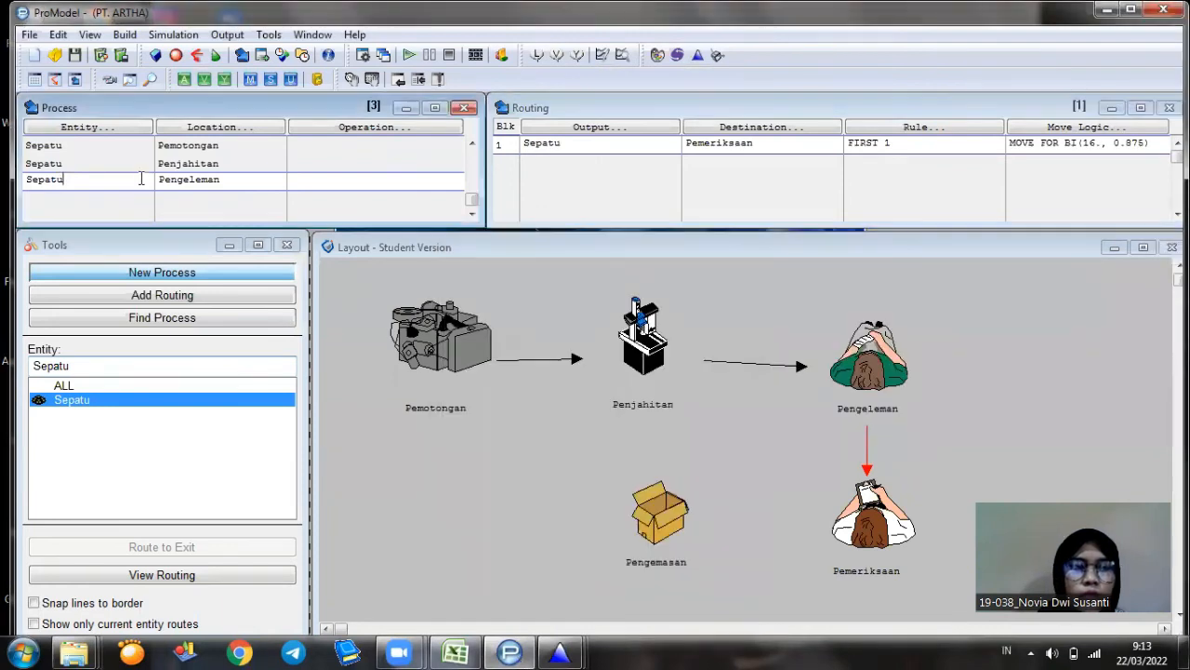
{"action": "key", "text": "Down"}
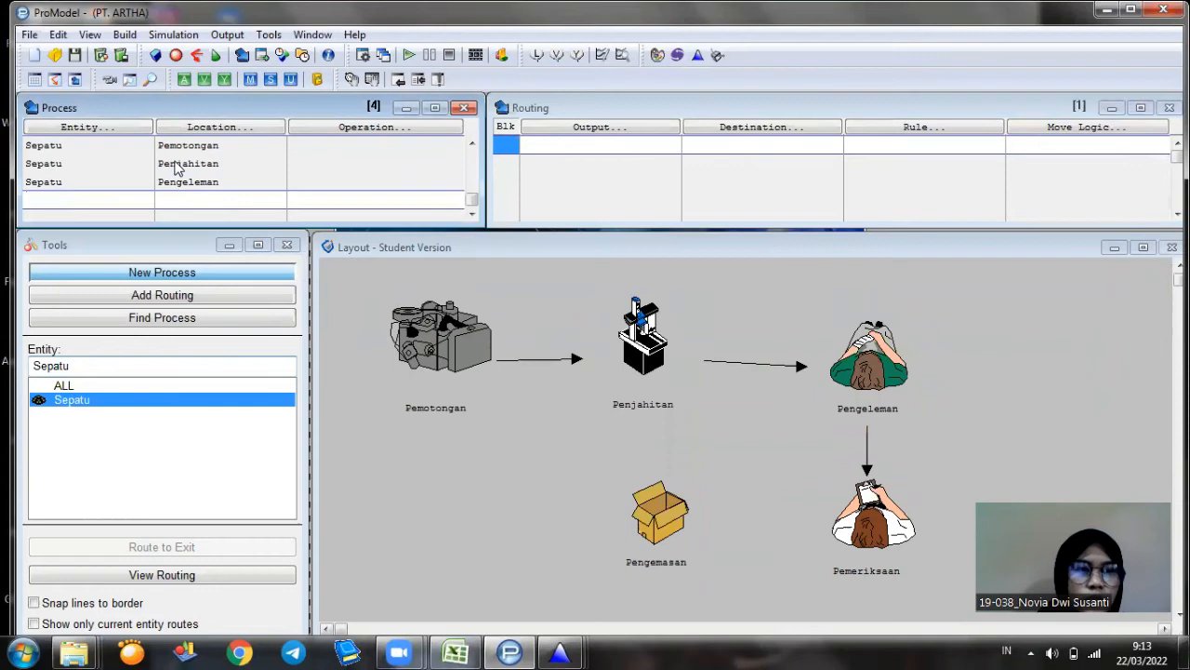
{"action": "left_click", "coordinate": [99, 126]}
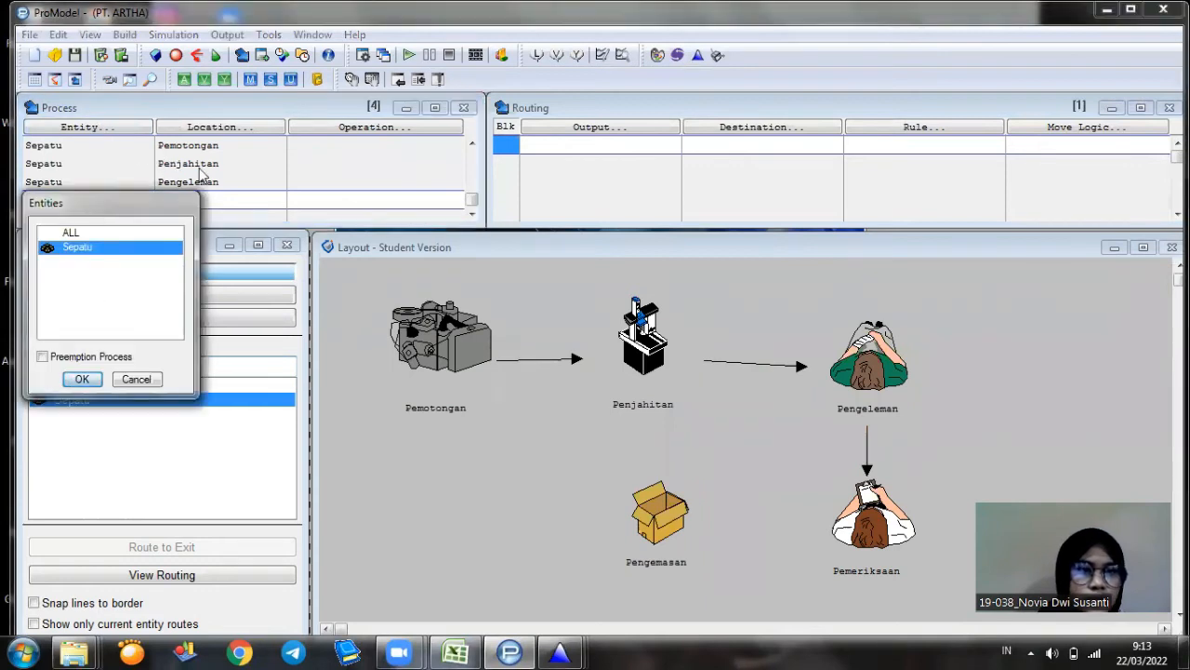
{"action": "left_click", "coordinate": [82, 382]}
{"action": "left_click", "coordinate": [207, 126]}
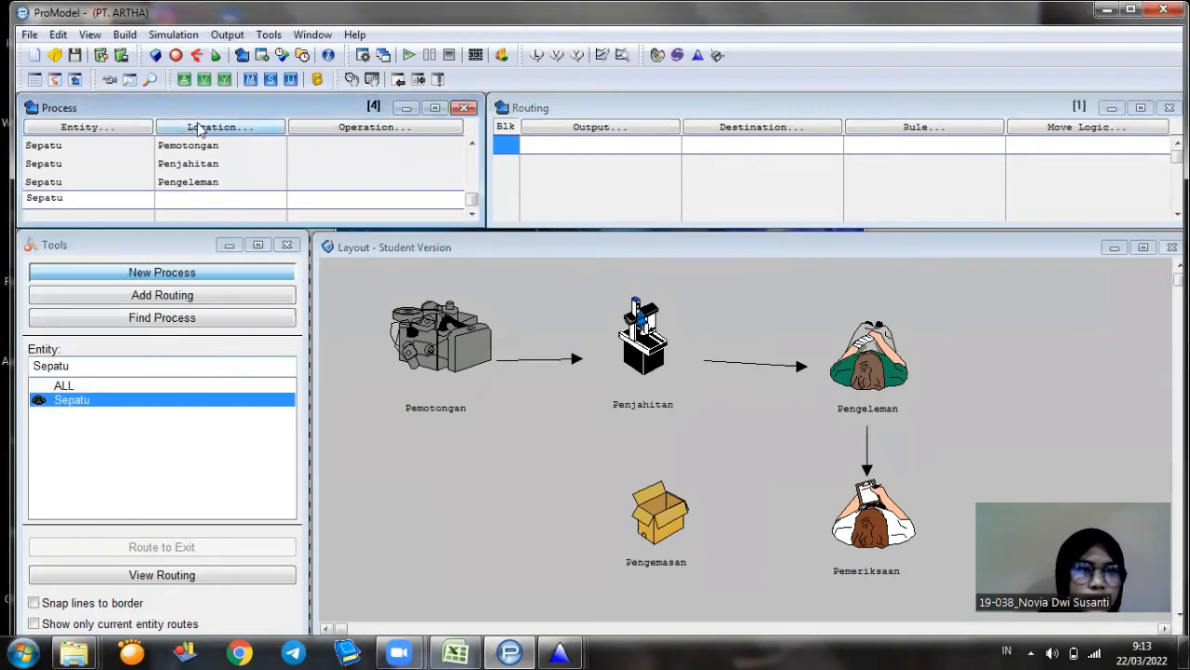
{"action": "left_click", "coordinate": [221, 290]}
{"action": "left_click", "coordinate": [214, 379]}
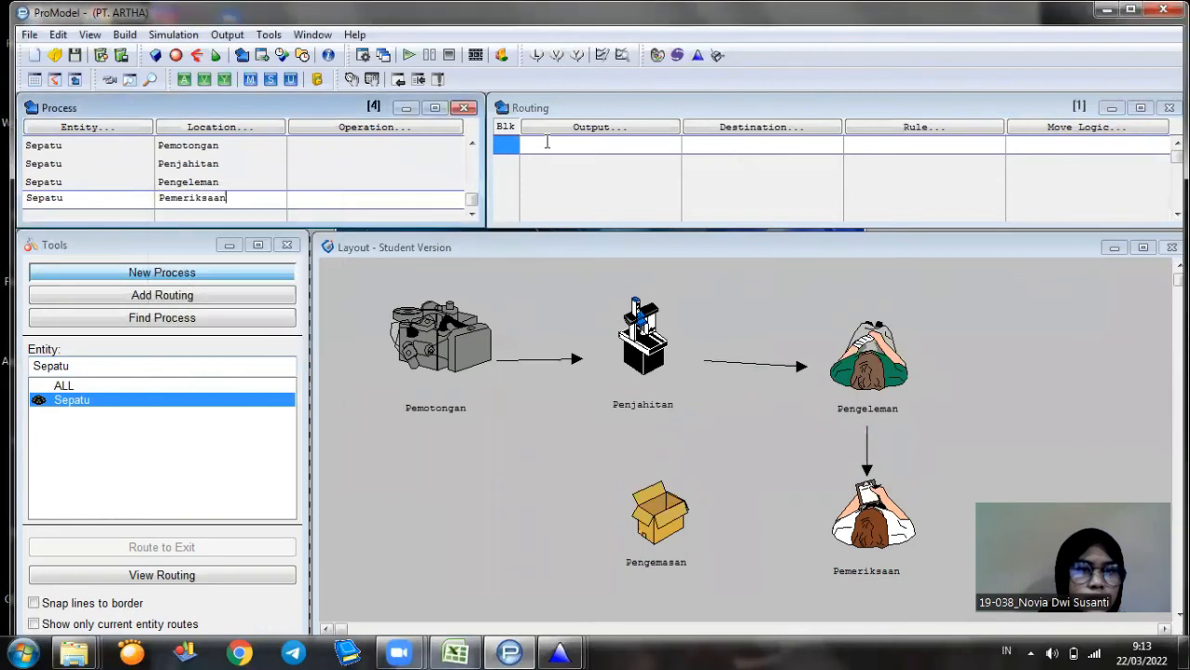
Define the Pemeriksaan routing with Sepatu as the output and Pengemasan as the destination.
{"action": "left_click", "coordinate": [547, 137]}
{"action": "left_click", "coordinate": [573, 325]}
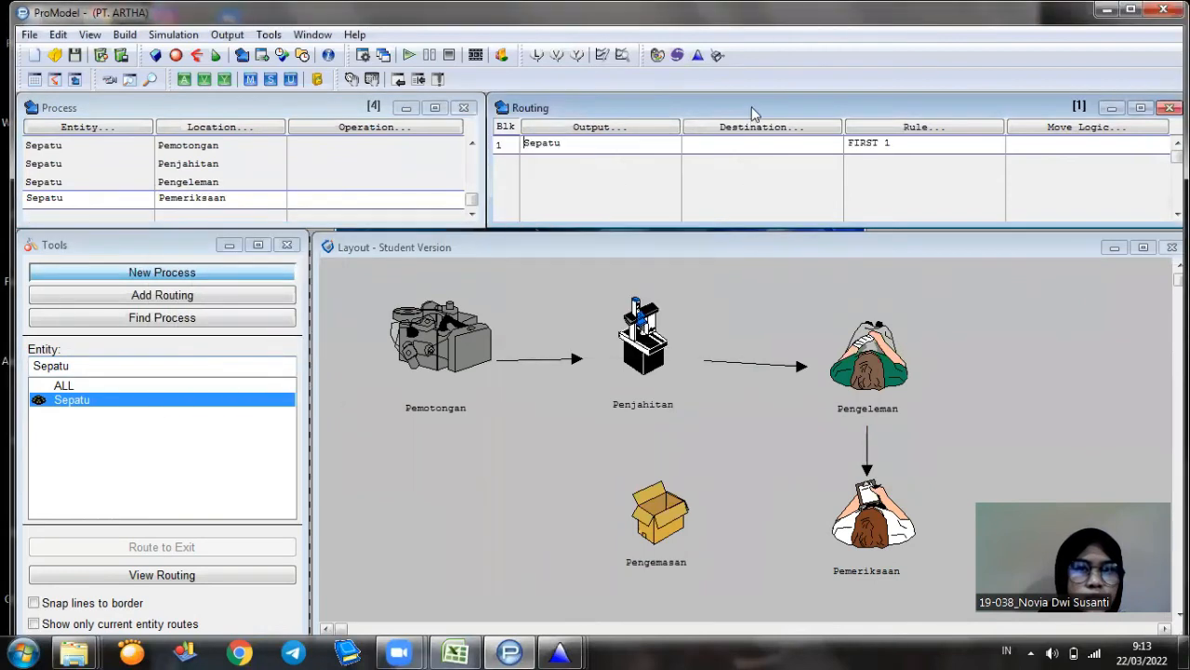
{"action": "left_click", "coordinate": [745, 131]}
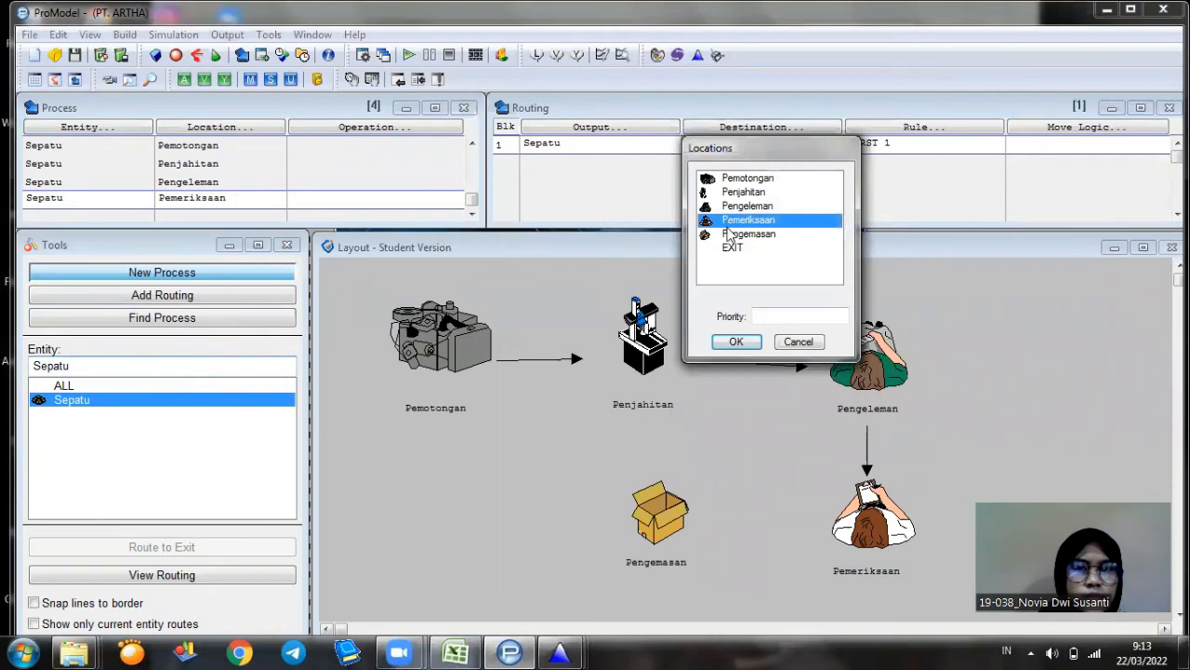
{"action": "left_click", "coordinate": [735, 233]}
{"action": "left_click", "coordinate": [735, 341]}
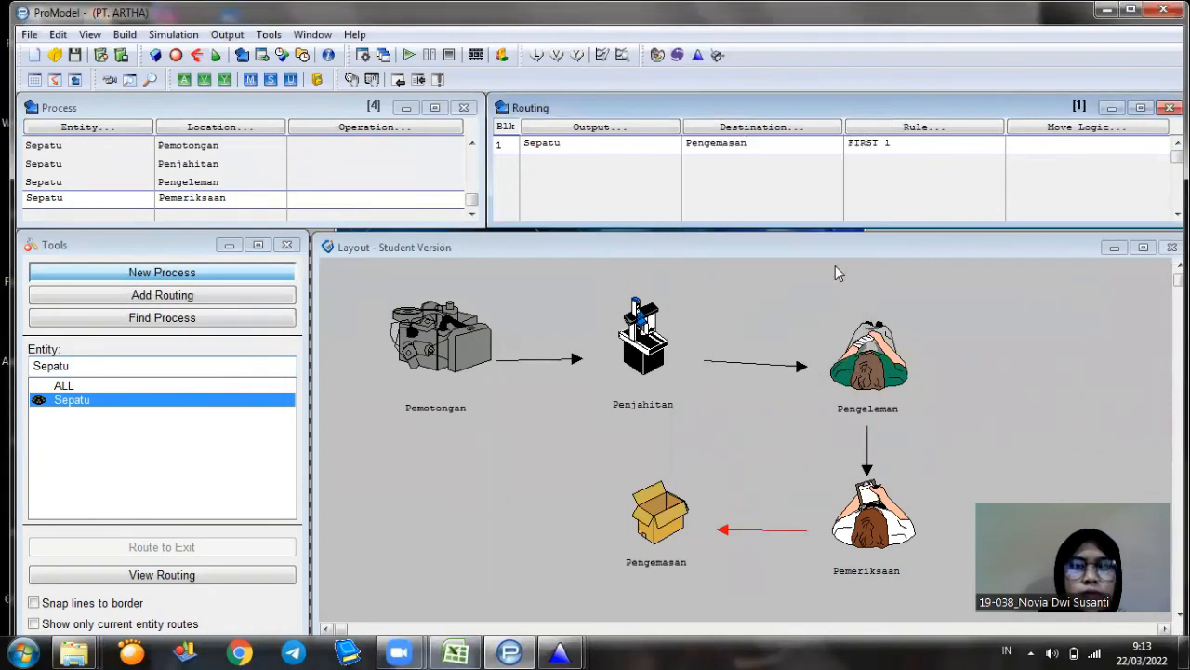
Open Stat::Fit from the Pemeriksaan move logic and enter the ten move times 8, 9, 7, 10, 8, 9, 7, 9, 8, 10.
{"action": "left_click", "coordinate": [1038, 133]}
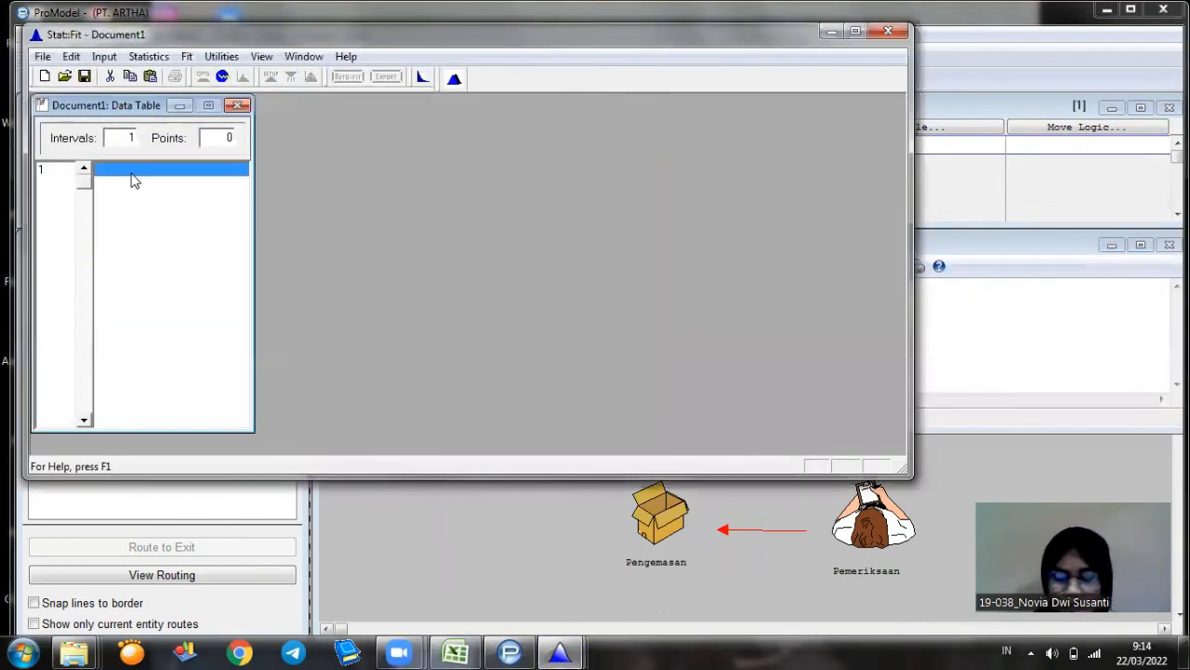
{"action": "type", "text": "8"}
{"action": "key", "text": "Return"}
{"action": "type", "text": "9"}
{"action": "key", "text": "Return"}
{"action": "type", "text": "7"}
{"action": "key", "text": "Return"}
{"action": "type", "text": "1"}
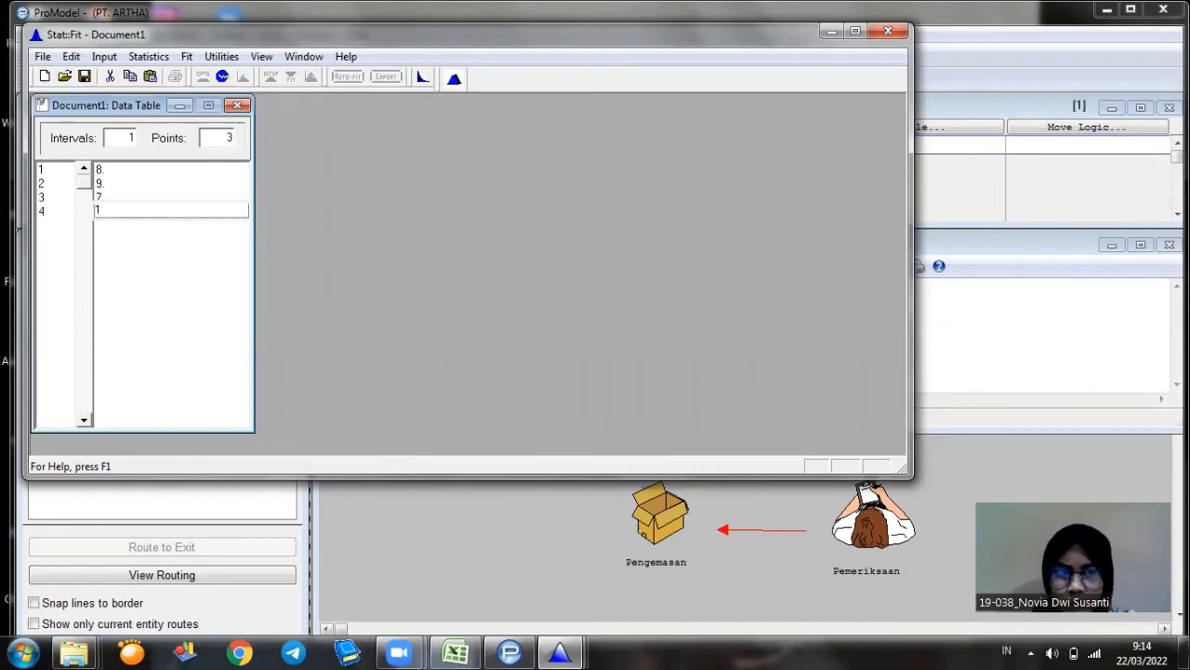
{"action": "type", "text": "0"}
{"action": "key", "text": "Return"}
{"action": "type", "text": "8"}
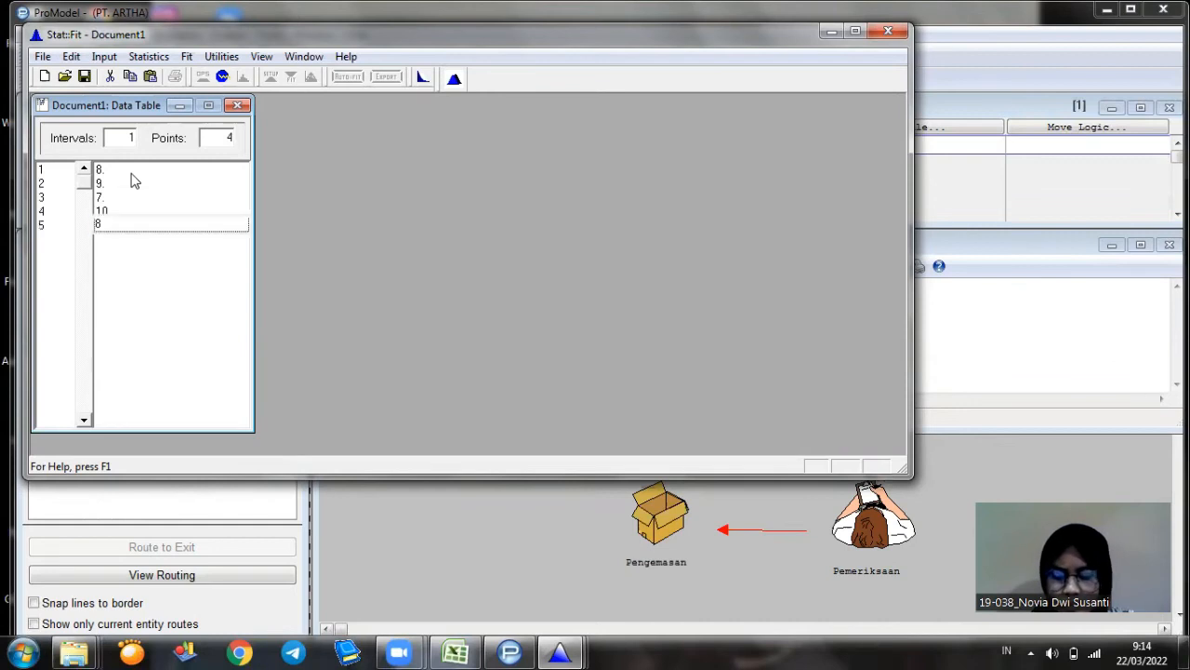
{"action": "key", "text": "Return"}
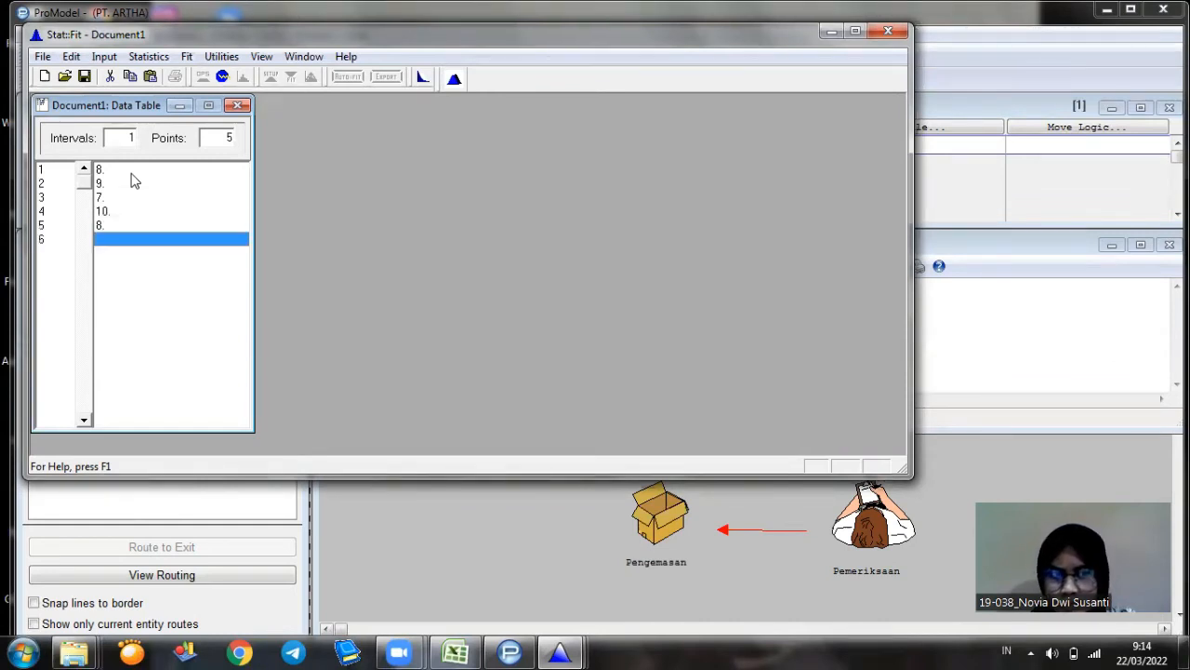
{"action": "type", "text": "9."}
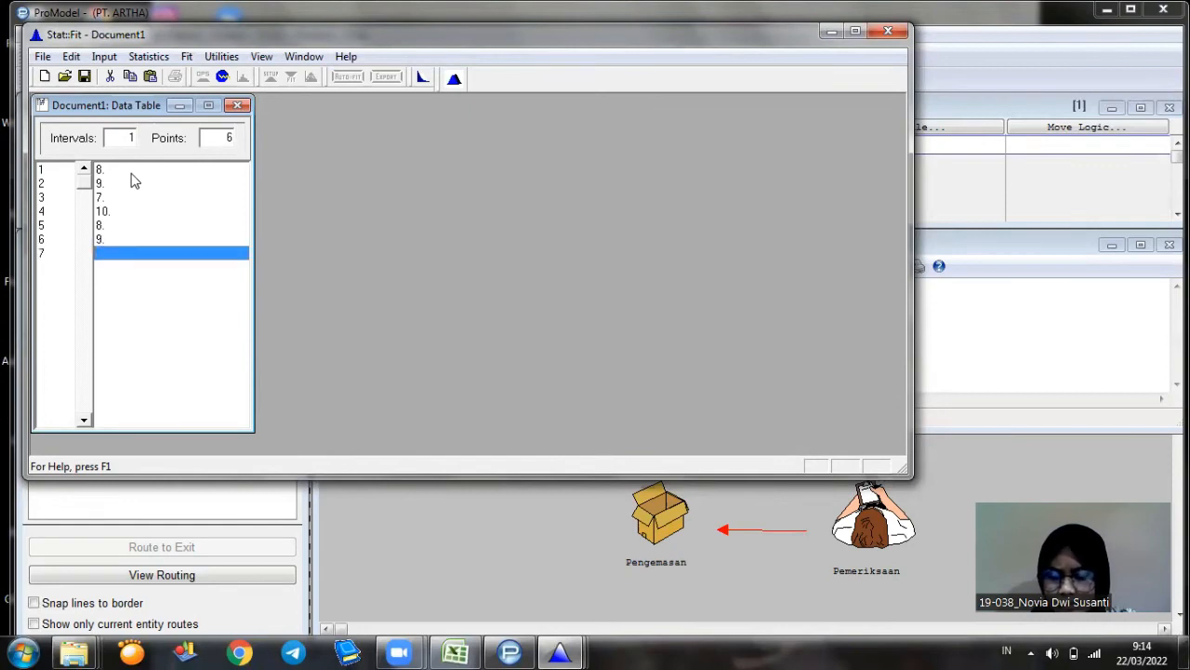
{"action": "type", "text": "7"}
{"action": "key", "text": "Return"}
{"action": "type", "text": "9"}
{"action": "key", "text": "Return"}
{"action": "type", "text": "8"}
{"action": "key", "text": "Return"}
{"action": "type", "text": "10"}
{"action": "key", "text": "Return"}
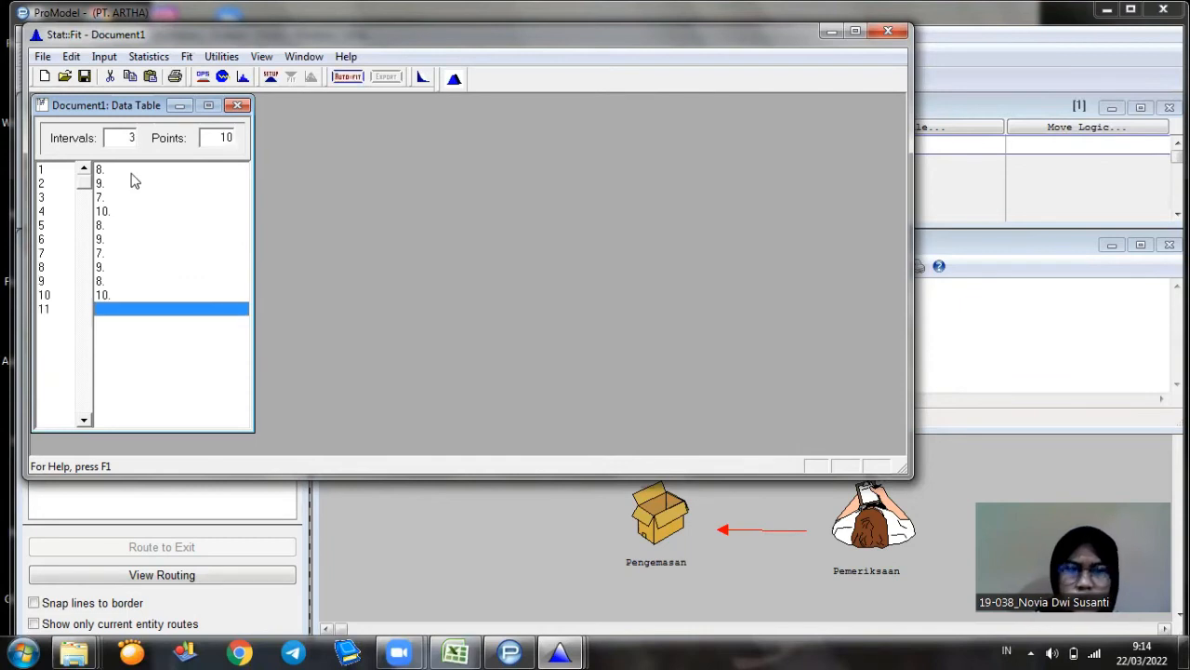
Auto-fit the ten Pemeriksaan move times to discrete distributions.
{"action": "left_click", "coordinate": [347, 77]}
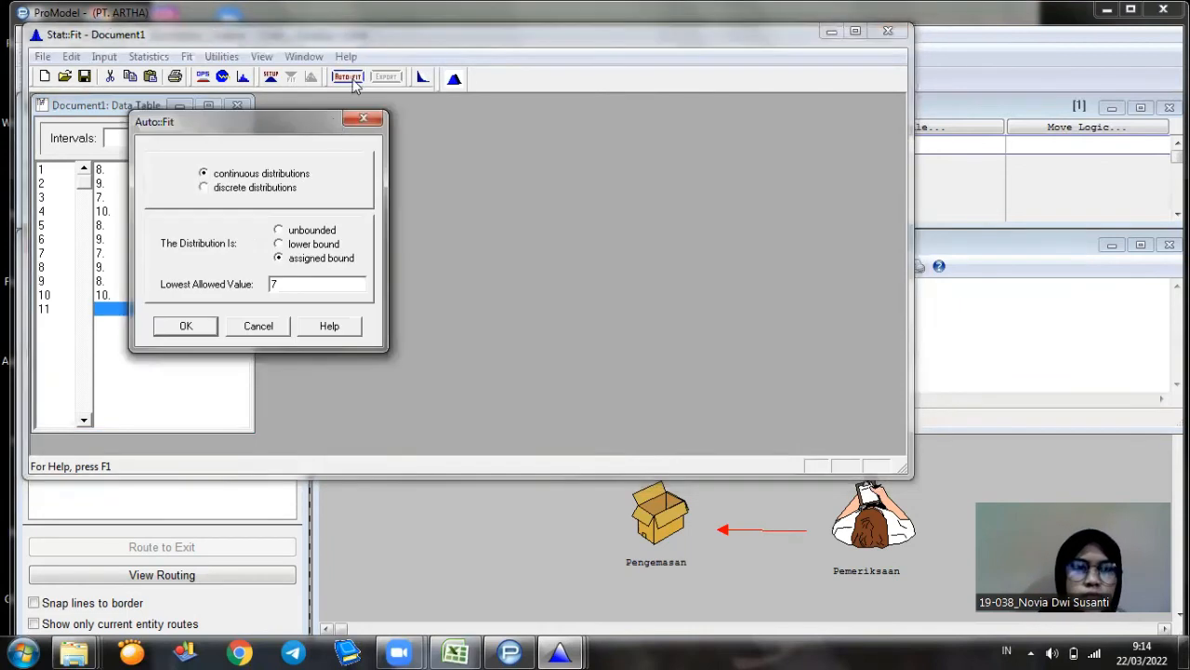
{"action": "left_click", "coordinate": [221, 188]}
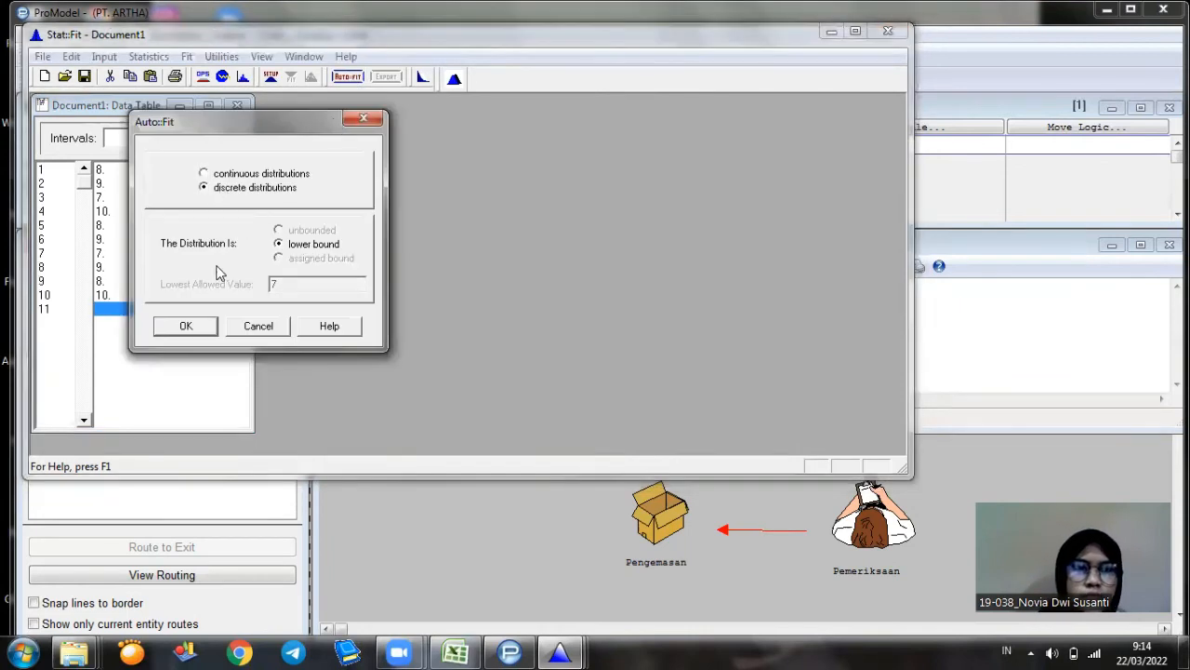
{"action": "left_click", "coordinate": [186, 328]}
Export the Binomial fit of the Pemeriksaan move times to the clipboard in ProModel format.
{"action": "left_click", "coordinate": [386, 78]}
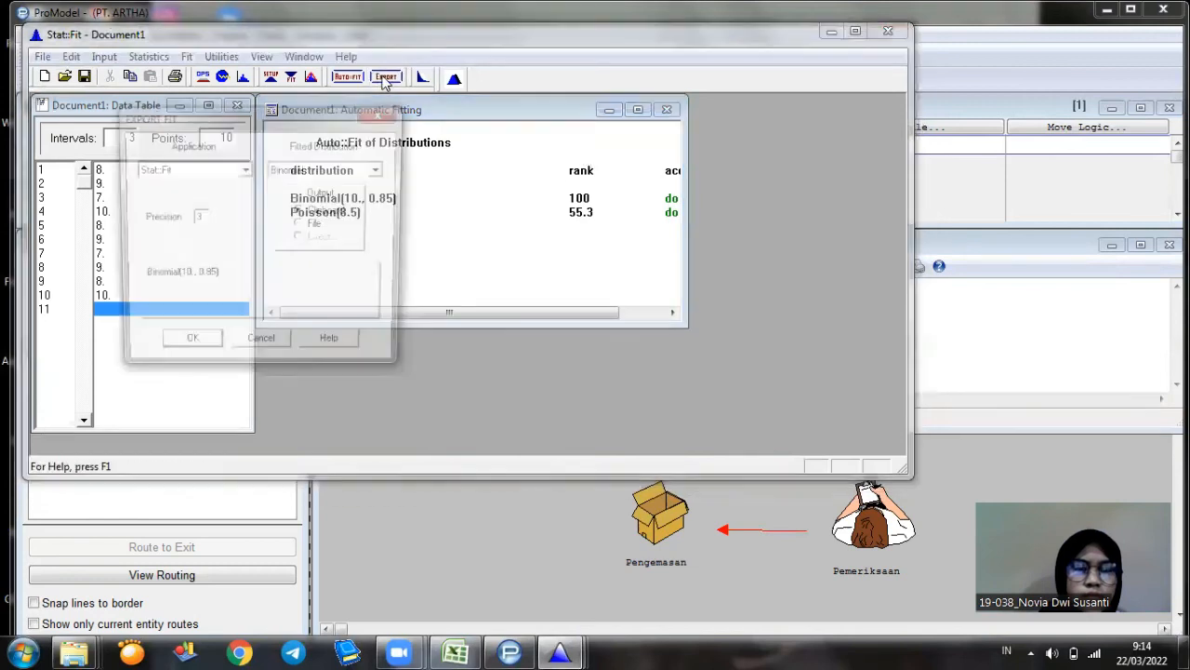
{"action": "left_click_drag", "start_coordinate": [327, 122], "coordinate": [525, 230]}
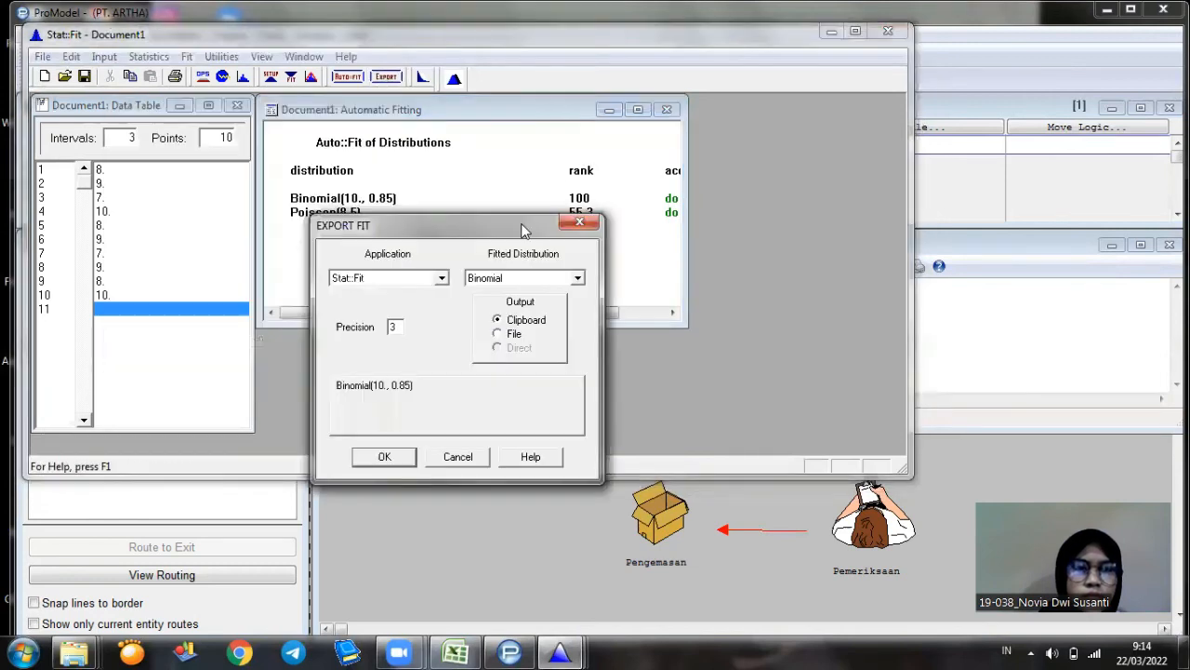
{"action": "left_click", "coordinate": [442, 278]}
{"action": "scroll", "coordinate": [443, 353], "scroll_direction": "up", "scroll_amount": 3}
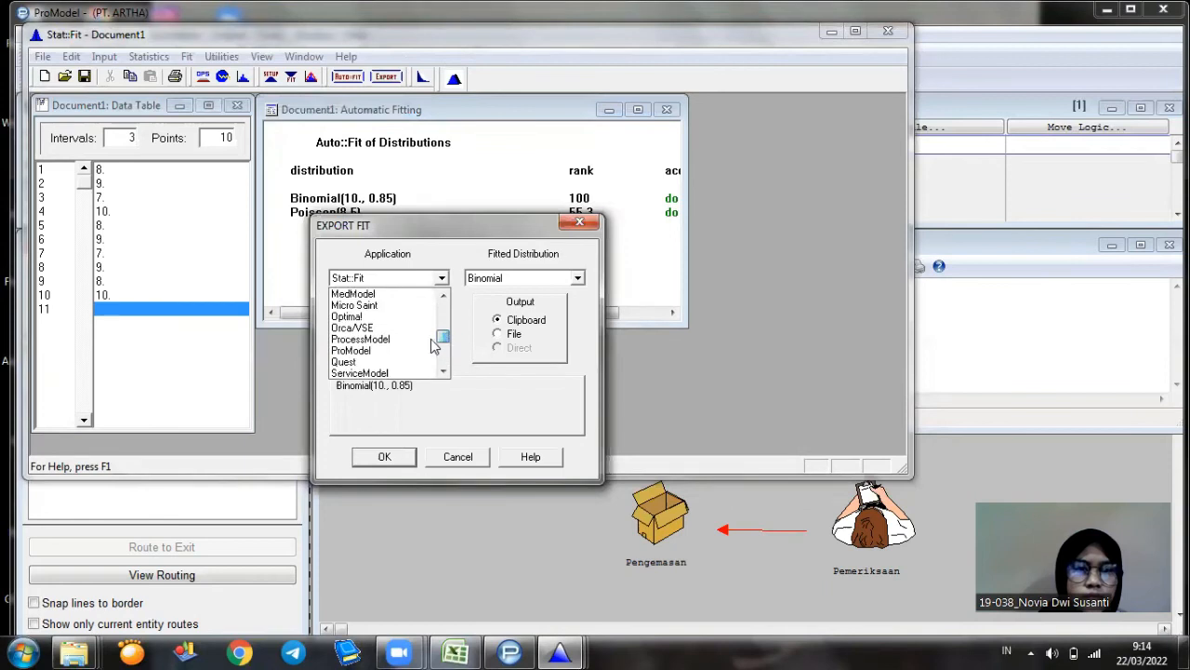
{"action": "left_click", "coordinate": [367, 348]}
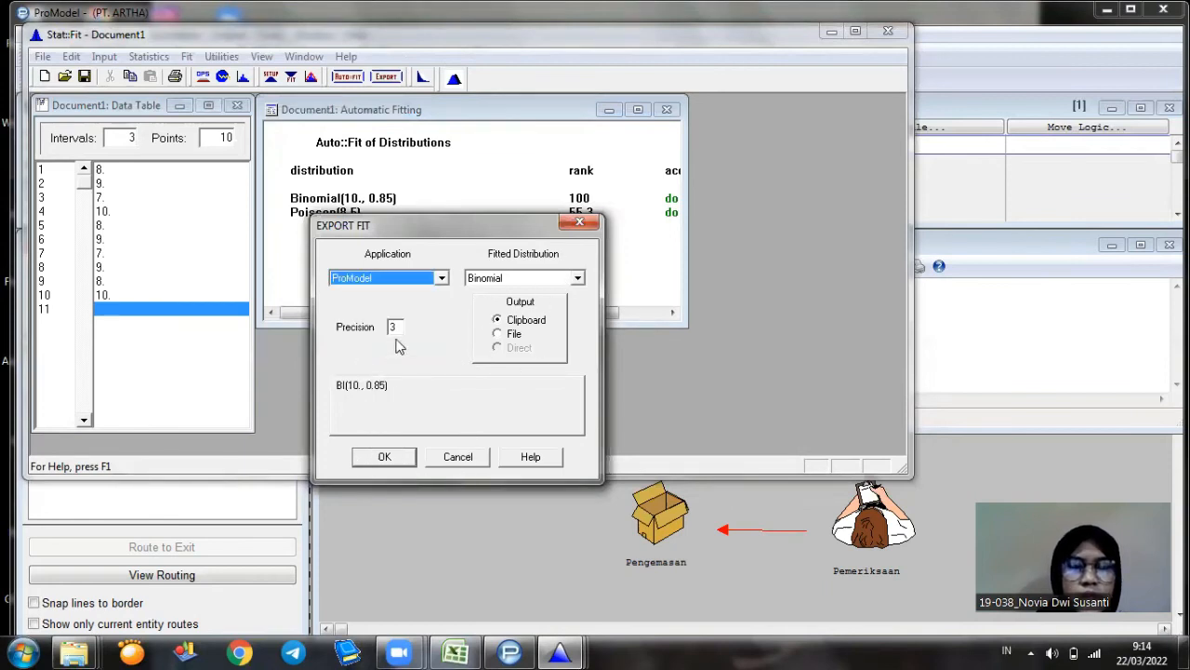
{"action": "left_click_drag", "start_coordinate": [420, 229], "coordinate": [420, 245]}
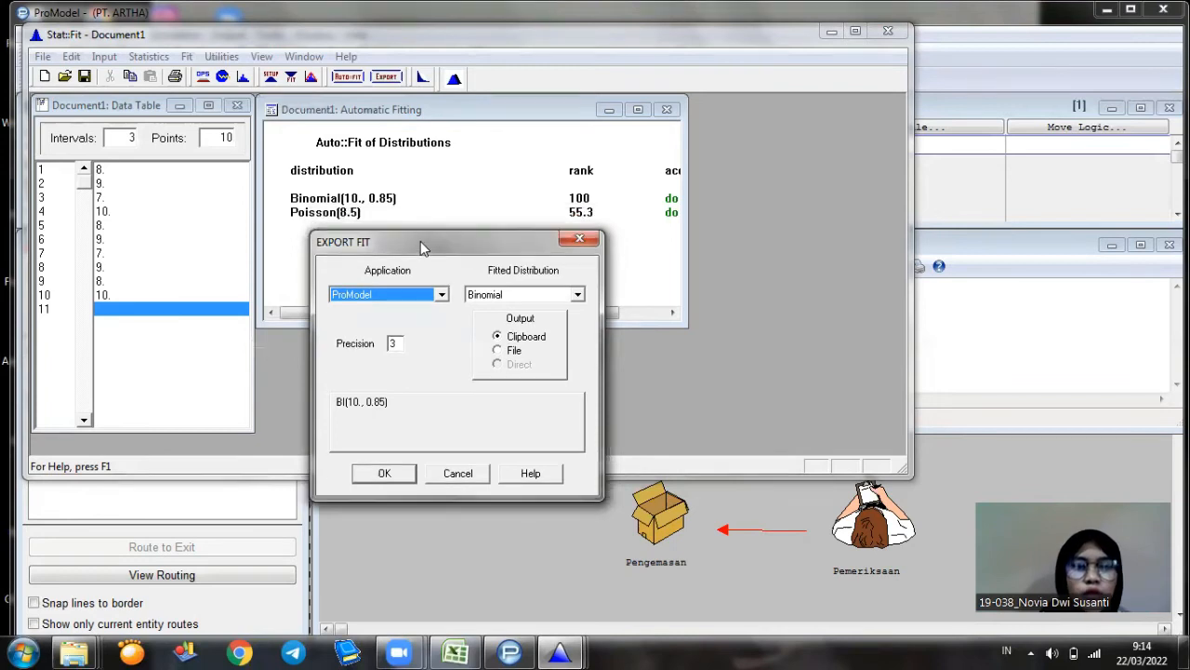
{"action": "left_click", "coordinate": [579, 295]}
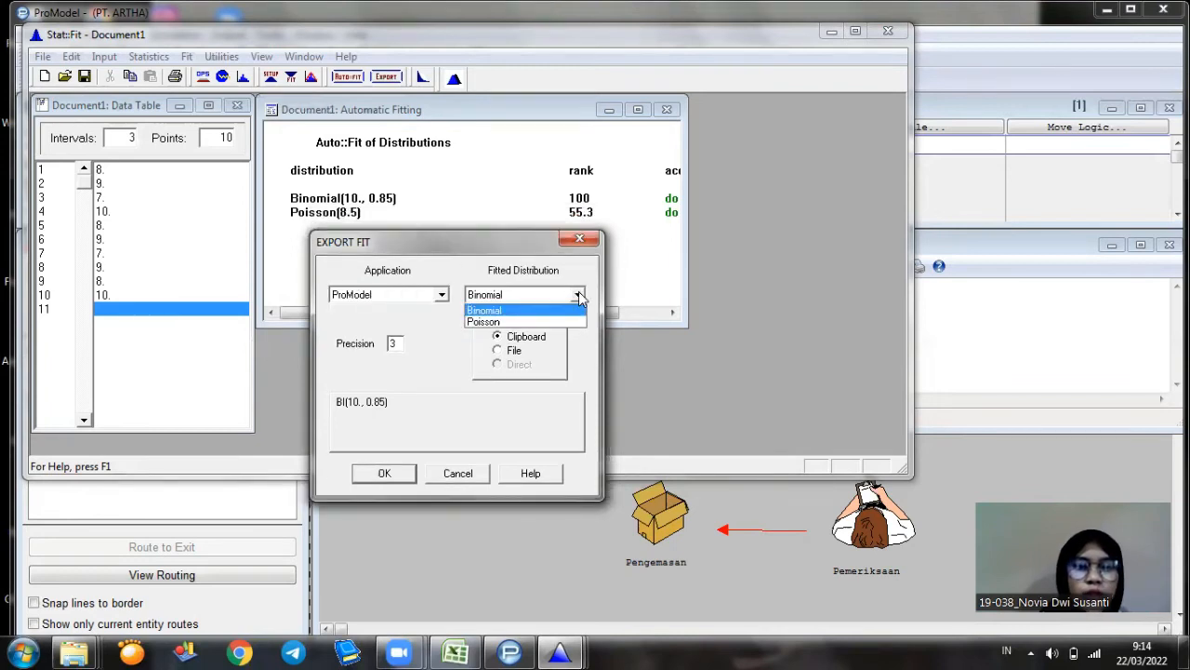
{"action": "left_click", "coordinate": [579, 295]}
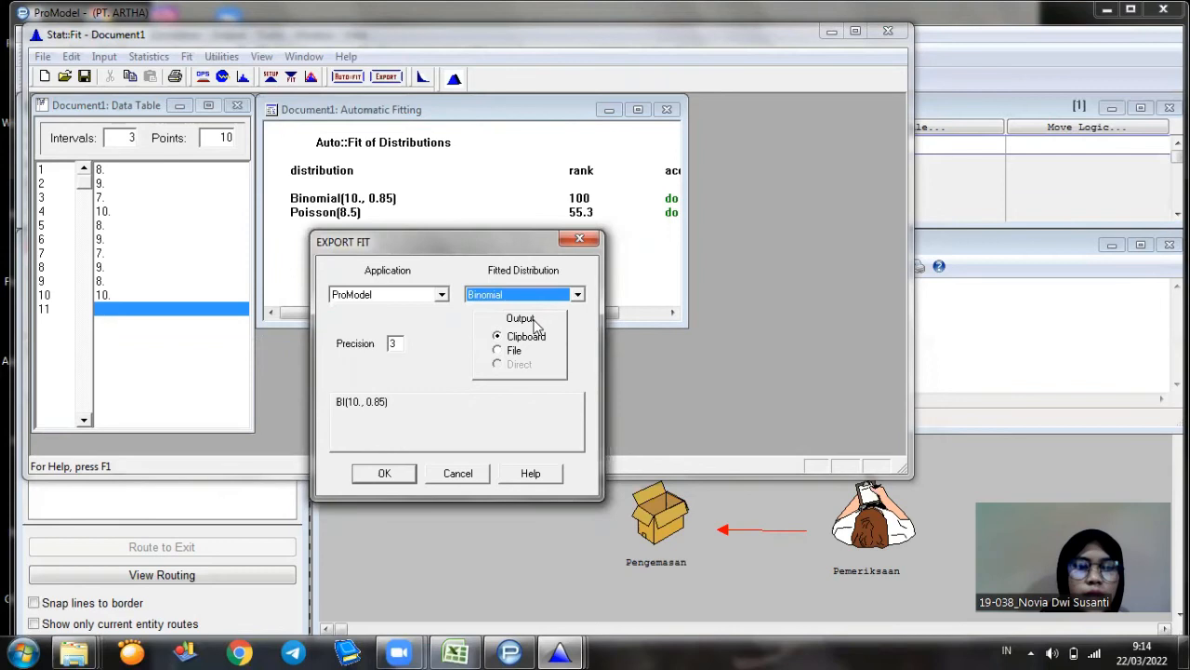
{"action": "left_click", "coordinate": [389, 476]}
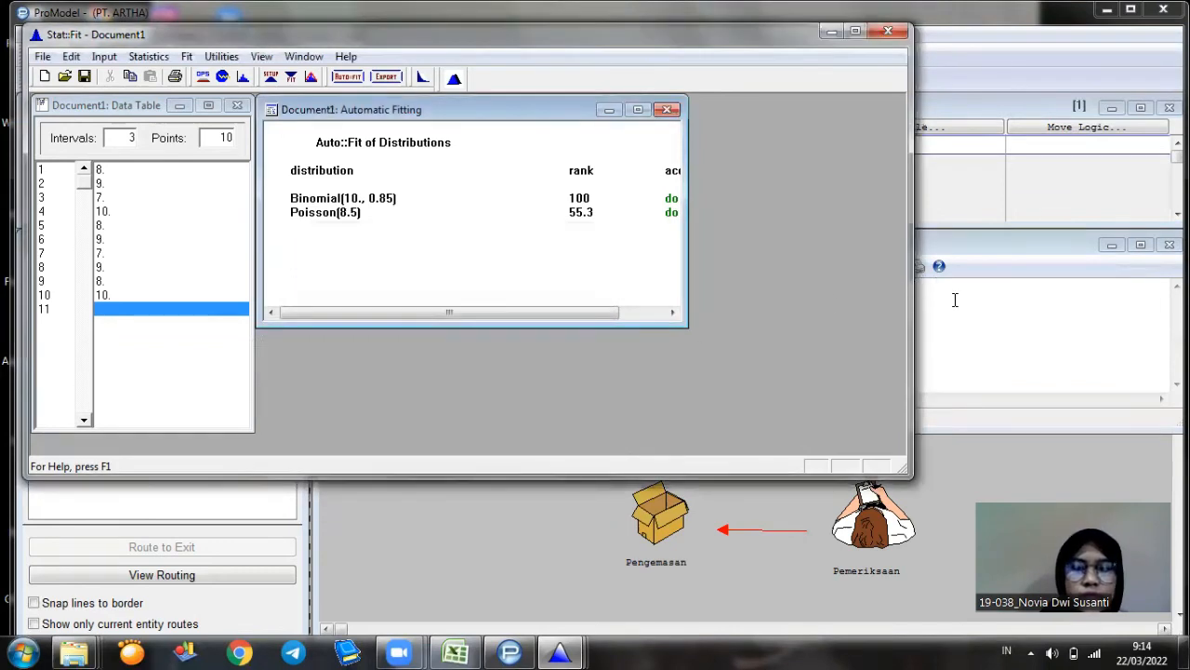
Return to ProModel and set the Pemeriksaan-to-Pengemasan move logic to MOVE FOR BI(10., 0.85) with the Logic Builder.
{"action": "left_click", "coordinate": [955, 299]}
{"action": "left_click", "coordinate": [872, 266]}
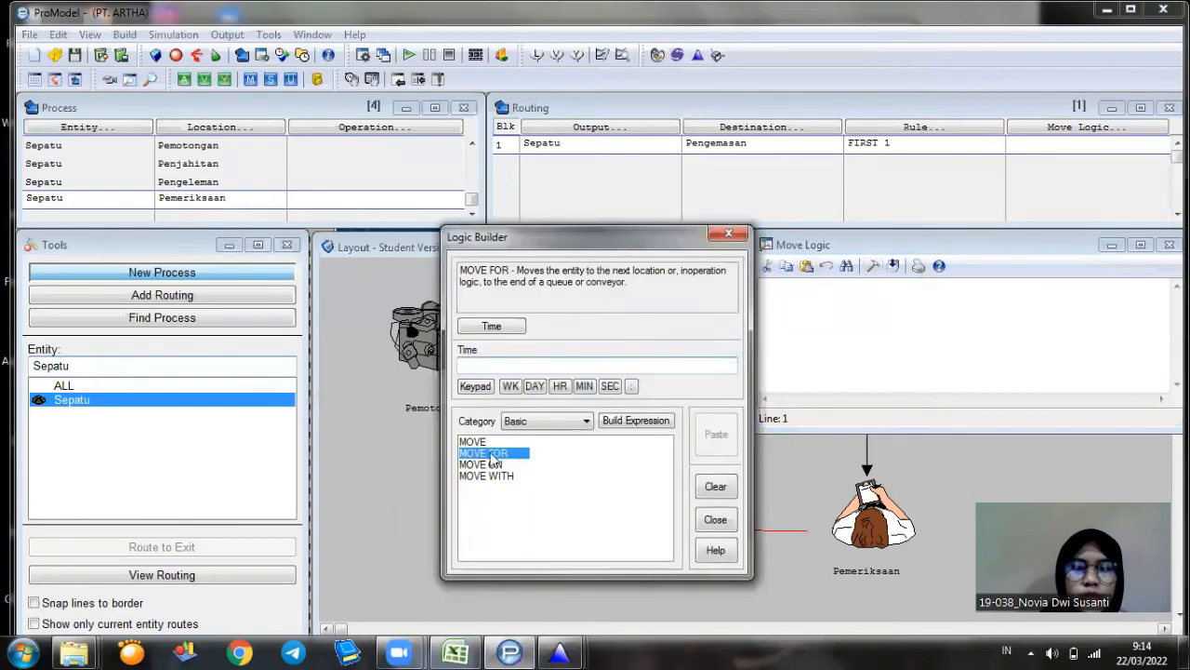
{"action": "right_click", "coordinate": [483, 372]}
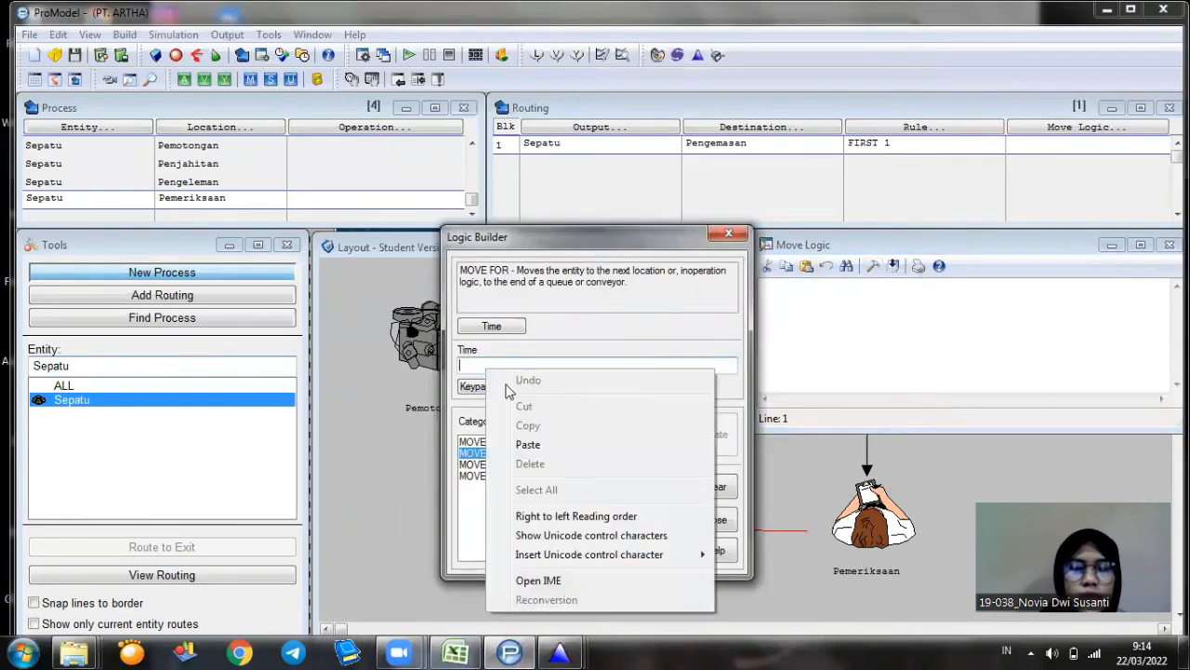
{"action": "left_click", "coordinate": [505, 441]}
{"action": "left_click", "coordinate": [716, 435]}
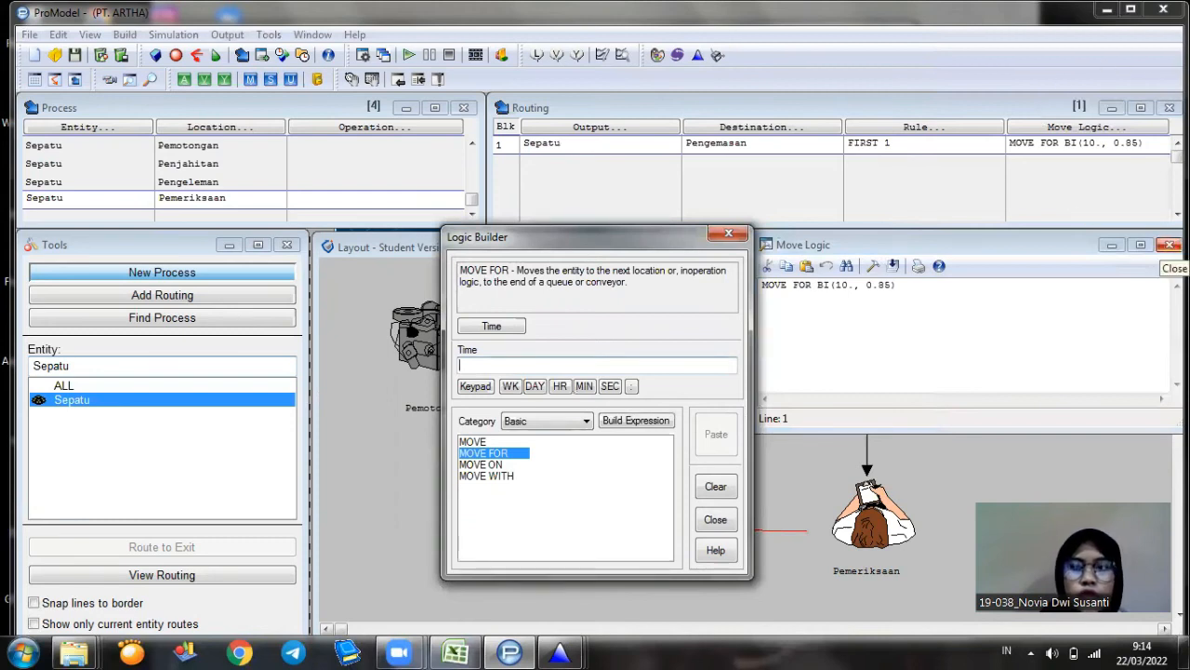
{"action": "left_click", "coordinate": [1170, 245]}
Add a fifth process record for the Sepatu entity at the Pengemasan location.
{"action": "left_click", "coordinate": [106, 202]}
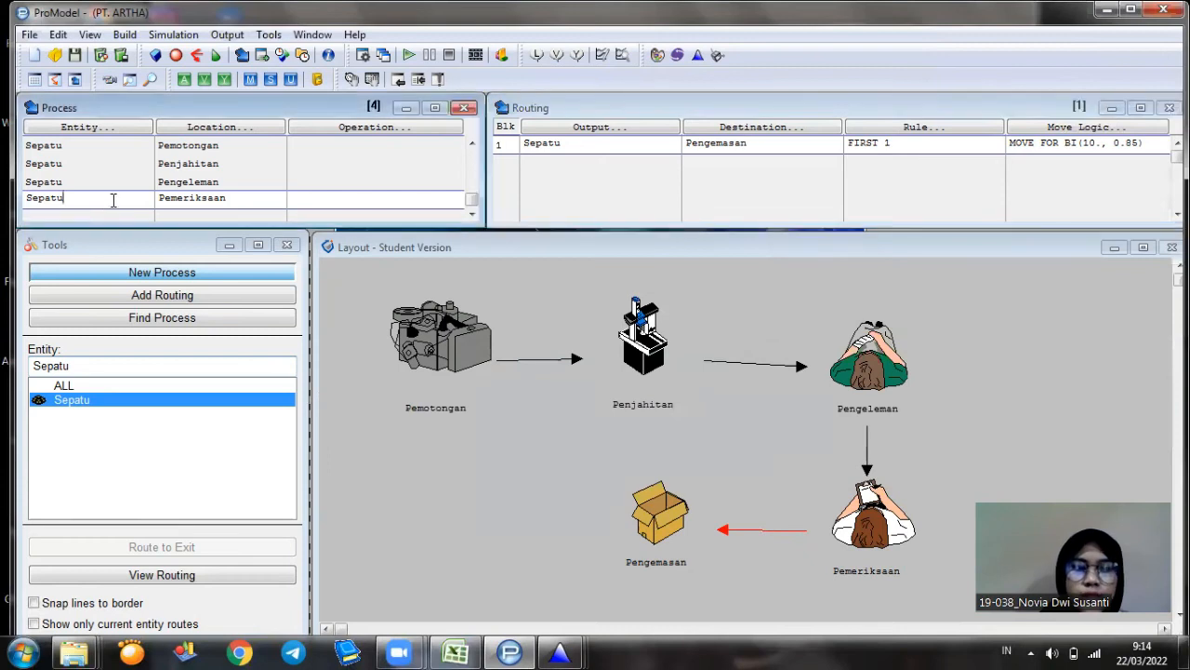
{"action": "left_click", "coordinate": [112, 208]}
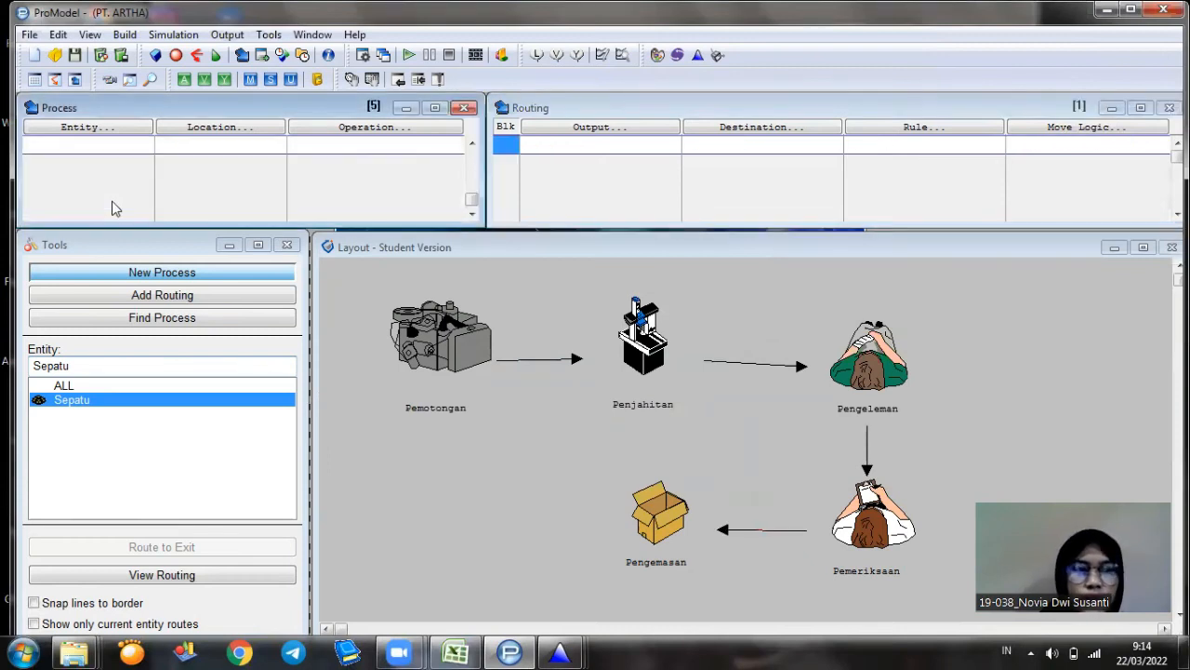
{"action": "left_click", "coordinate": [89, 127]}
{"action": "left_click", "coordinate": [75, 326]}
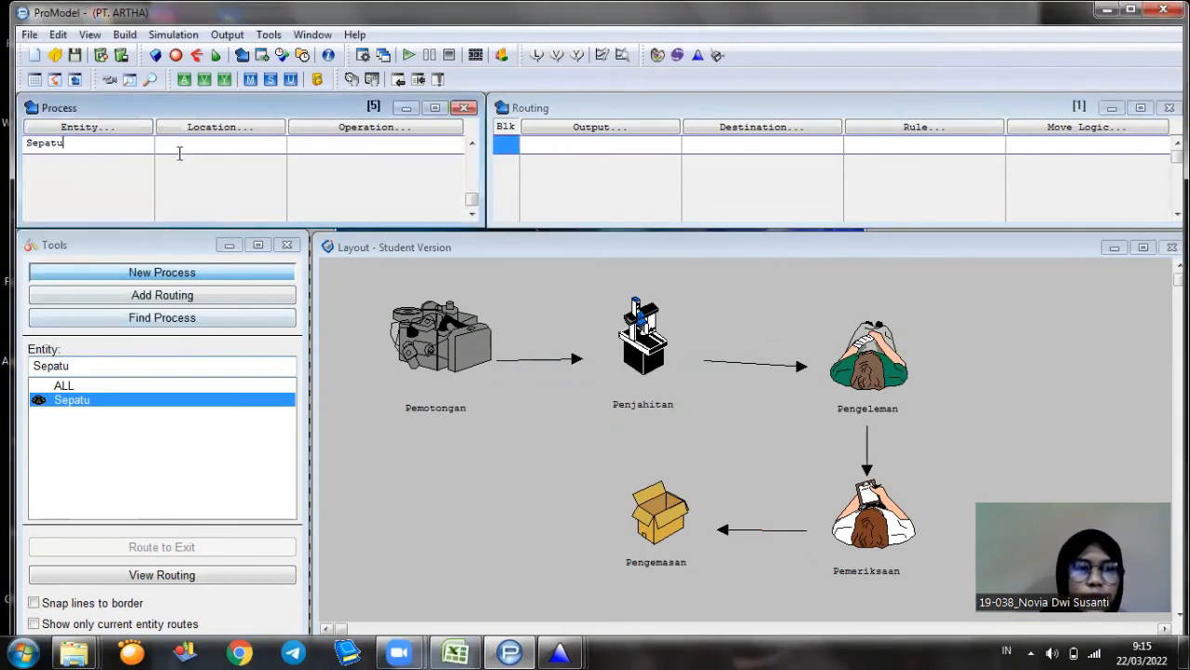
{"action": "left_click", "coordinate": [190, 128]}
{"action": "left_click", "coordinate": [213, 325]}
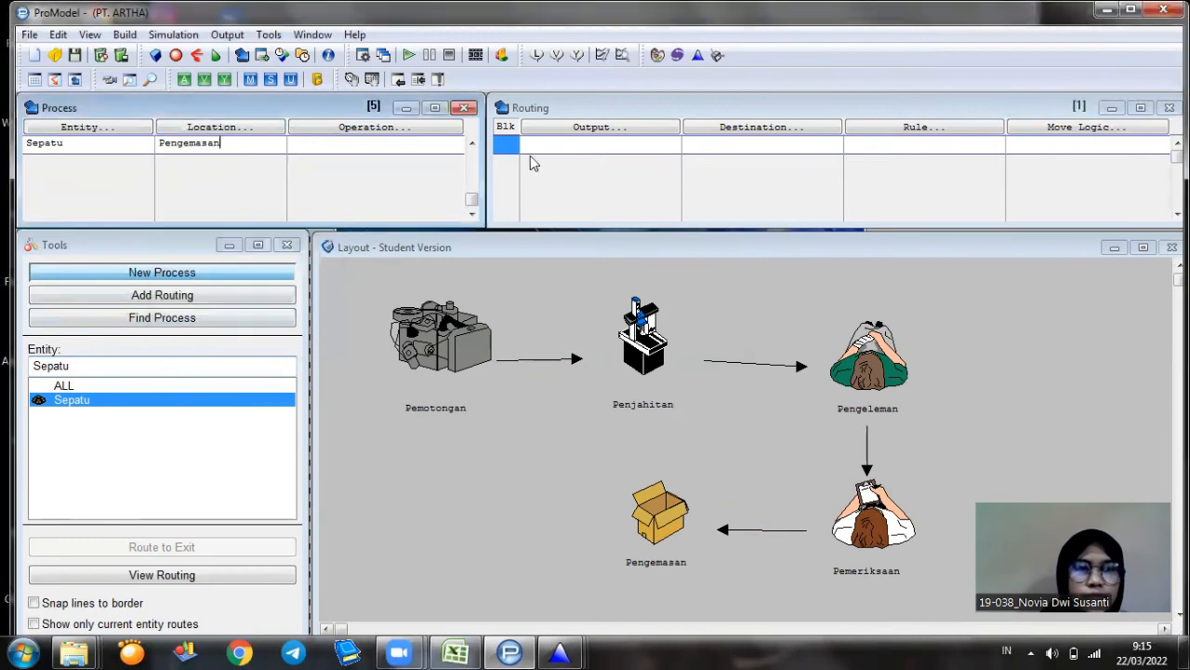
Define the Pengemasan routing with Sepatu as the output and EXIT as the destination.
{"action": "left_click", "coordinate": [549, 129]}
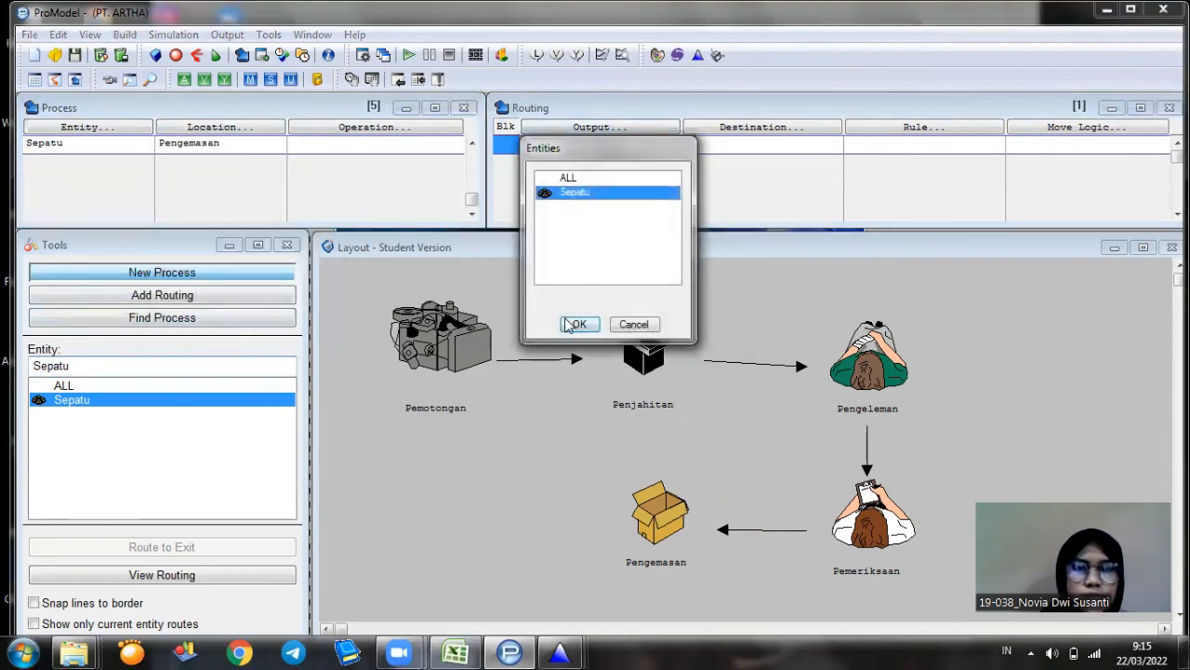
{"action": "left_click", "coordinate": [579, 323]}
{"action": "left_click", "coordinate": [700, 130]}
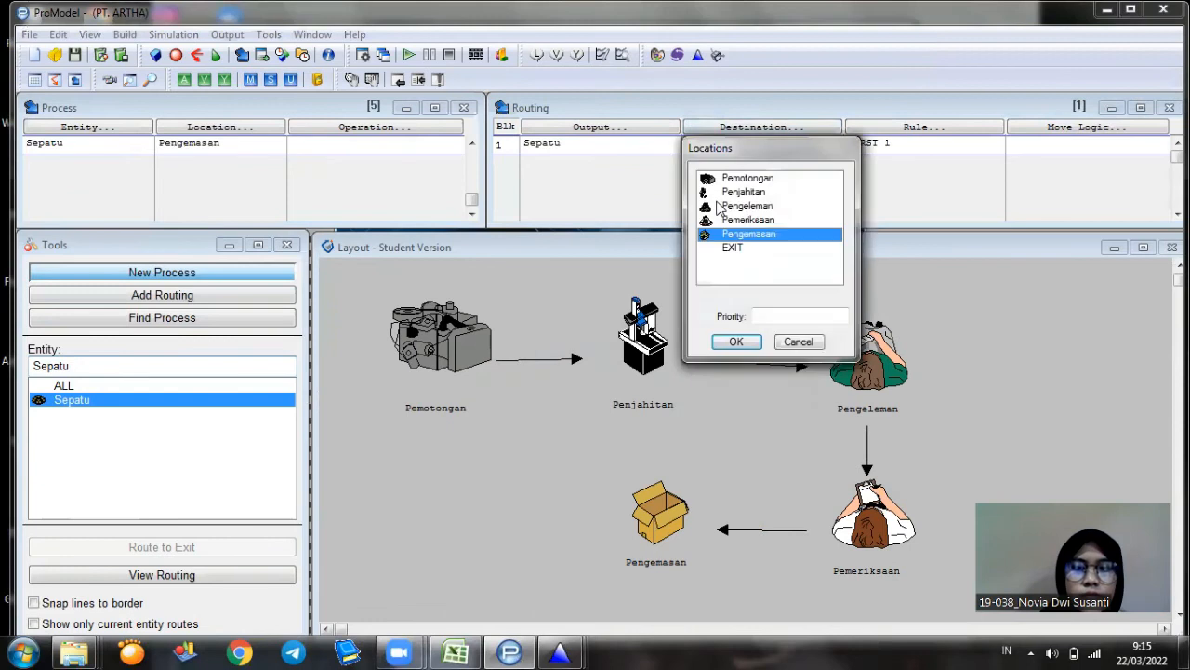
{"action": "left_click", "coordinate": [741, 250]}
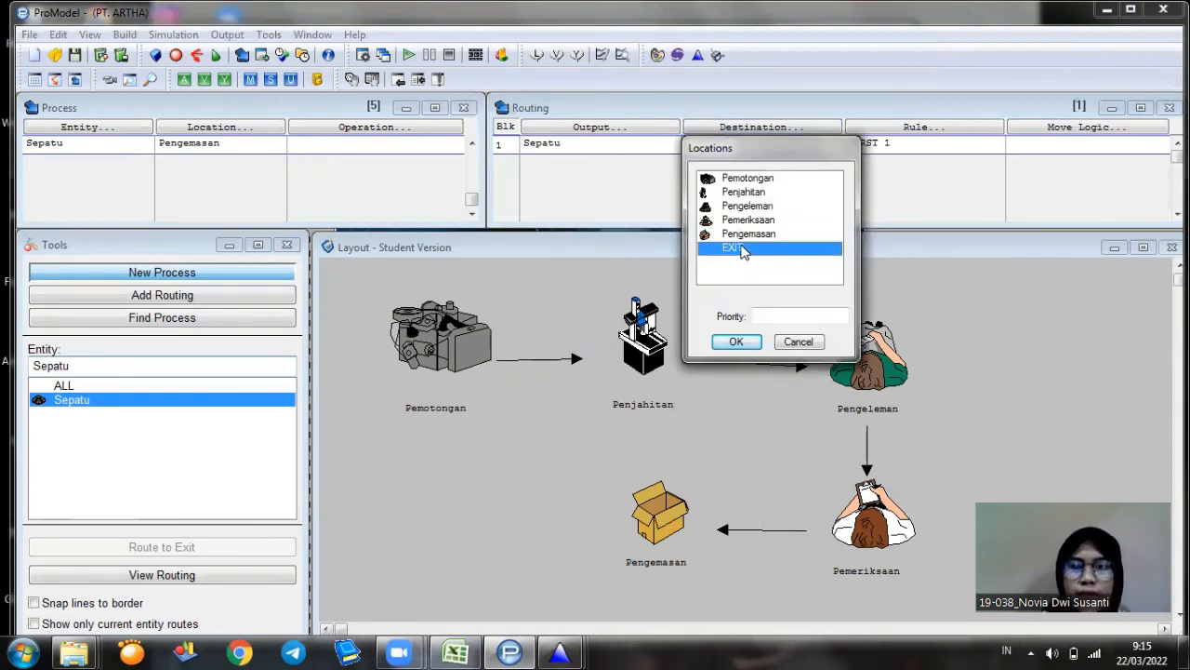
{"action": "left_click", "coordinate": [749, 342]}
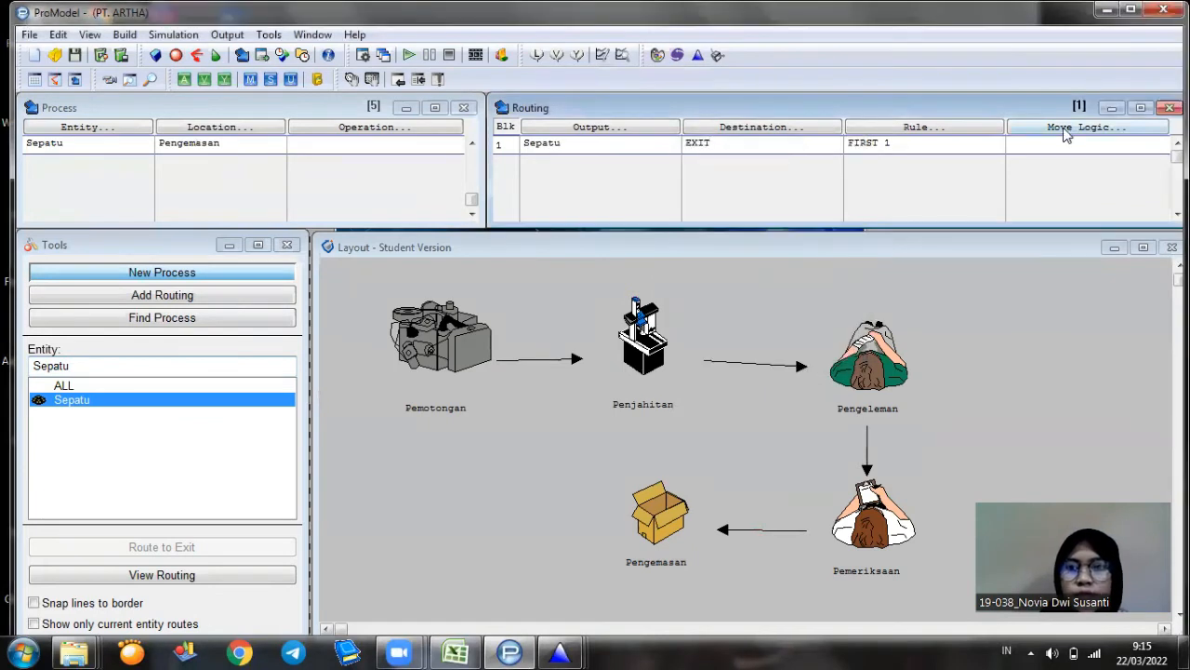
Open Stat::Fit from the Pengemasan move logic and enter the ten move times 16, 15, 13, 18, 16, 14, 15, 18, 16, 15.
{"action": "left_click", "coordinate": [1070, 128]}
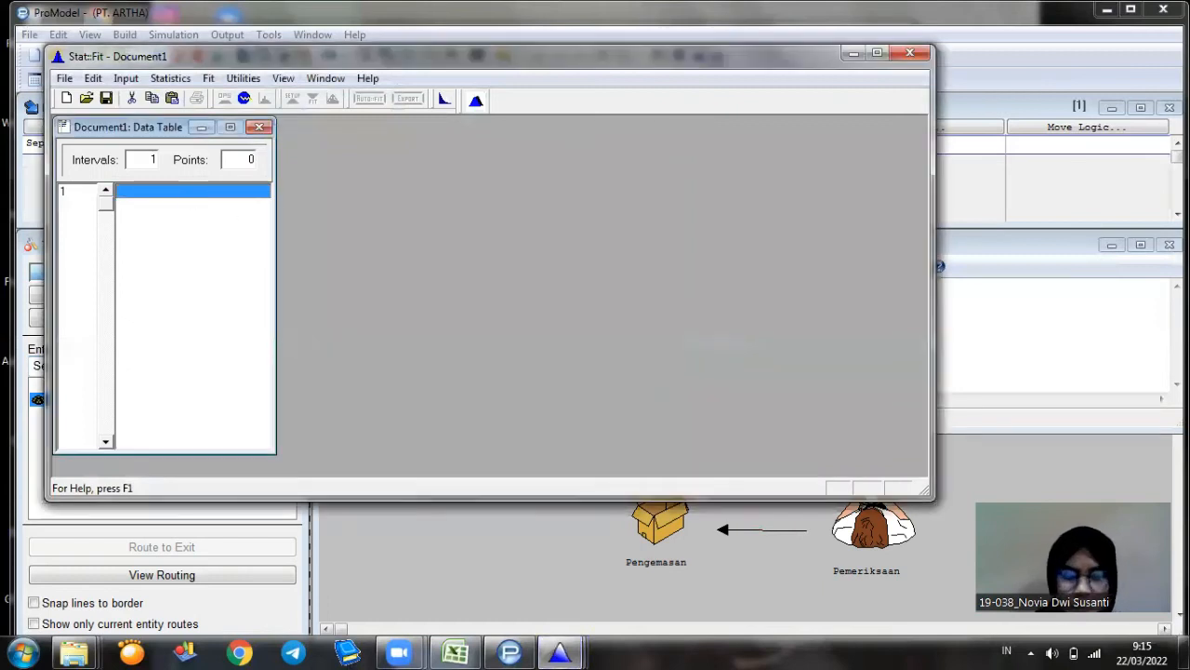
{"action": "type", "text": "15"}
{"action": "key", "text": "Return"}
{"action": "type", "text": "16"}
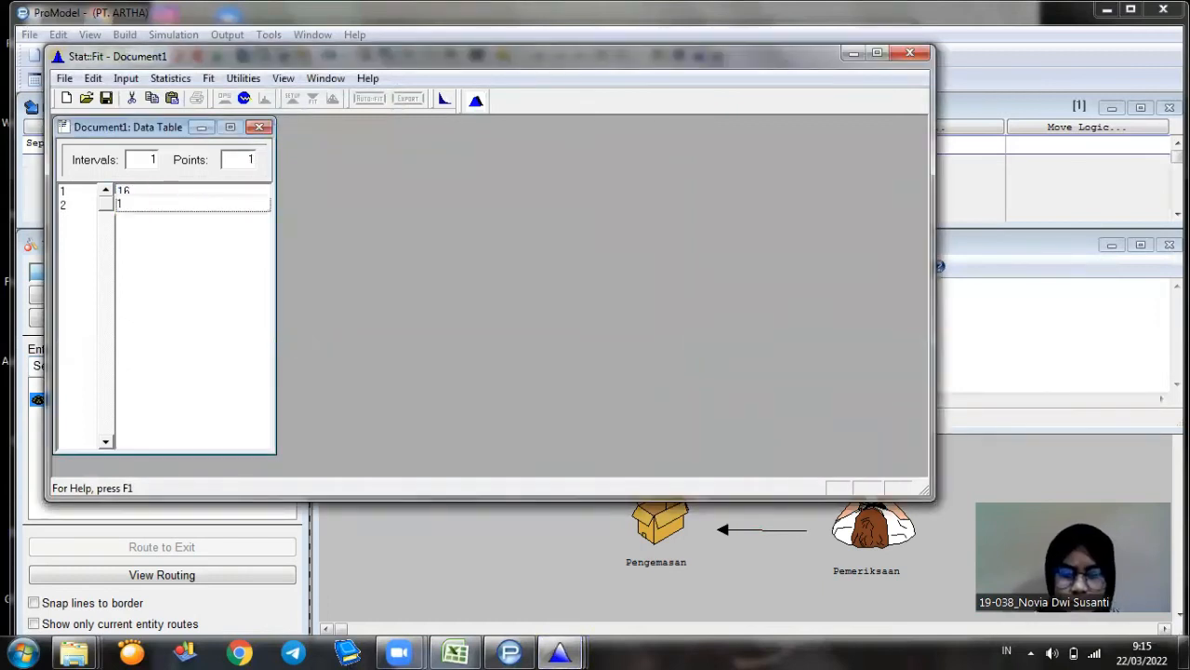
{"action": "key", "text": "Return"}
{"action": "type", "text": "13"}
{"action": "key", "text": "Return"}
{"action": "type", "text": "18"}
{"action": "key", "text": "Return"}
{"action": "type", "text": "16"}
{"action": "key", "text": "Return"}
{"action": "type", "text": "14"}
{"action": "key", "text": "Return"}
{"action": "type", "text": "15"}
{"action": "key", "text": "Return"}
{"action": "type", "text": "18"}
{"action": "key", "text": "Return"}
{"action": "type", "text": "16"}
{"action": "key", "text": "Return"}
{"action": "type", "text": "15"}
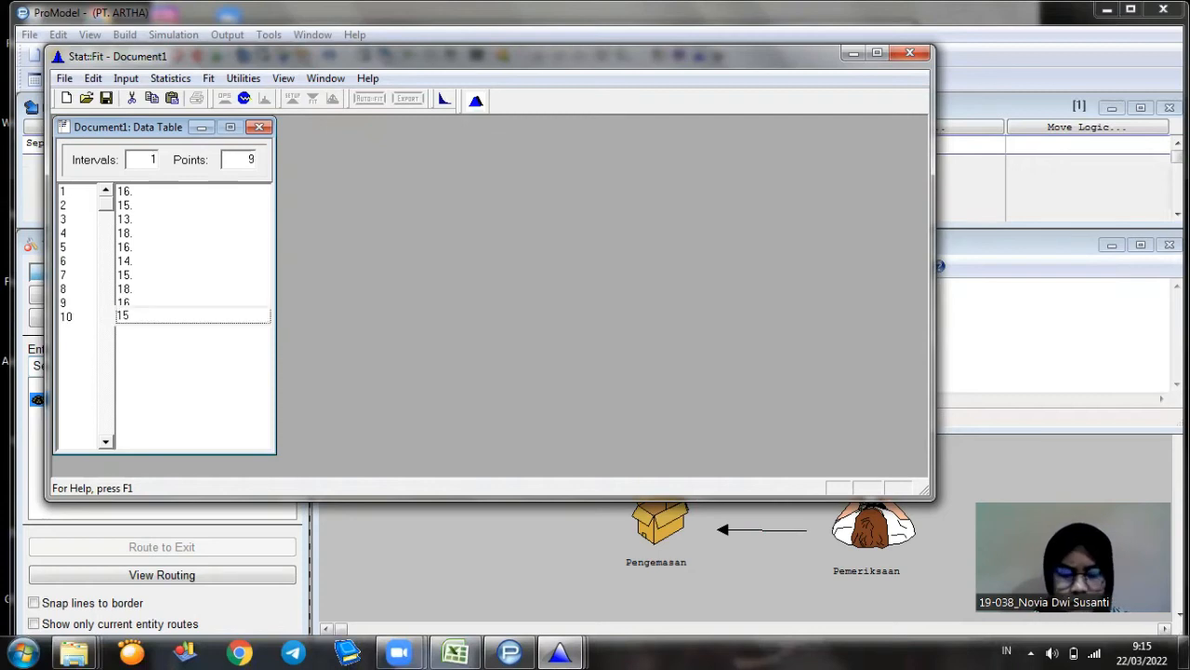
{"action": "key", "text": "Return"}
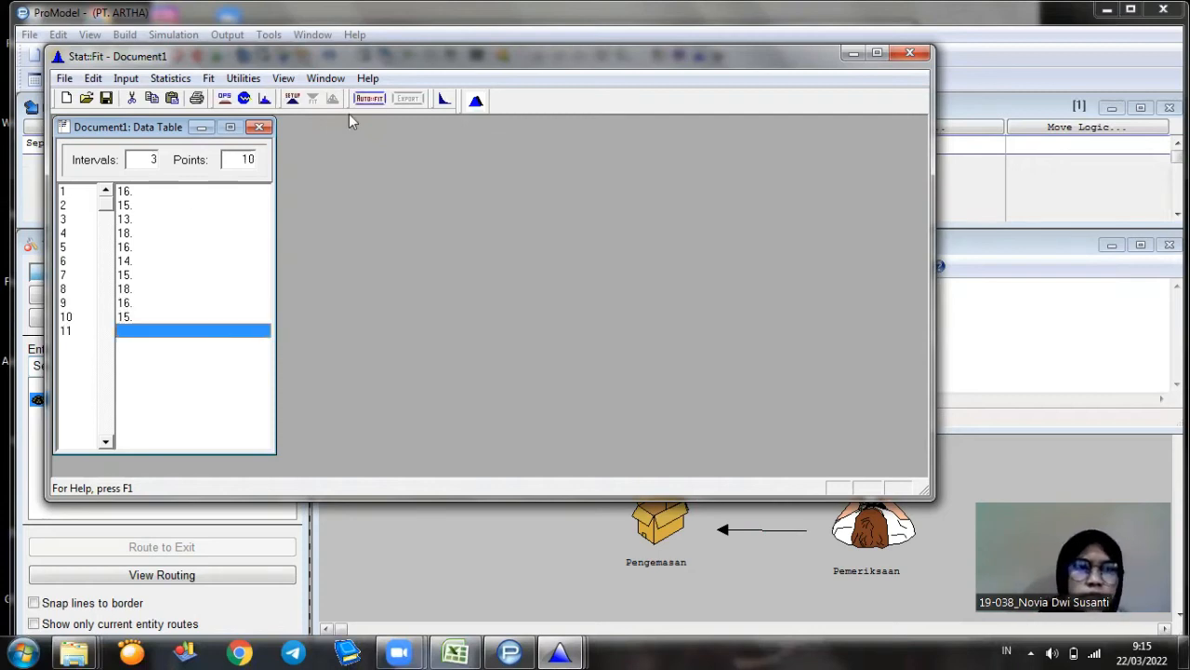
Auto-fit the ten Pengemasan move times to discrete distributions.
{"action": "left_click", "coordinate": [369, 99]}
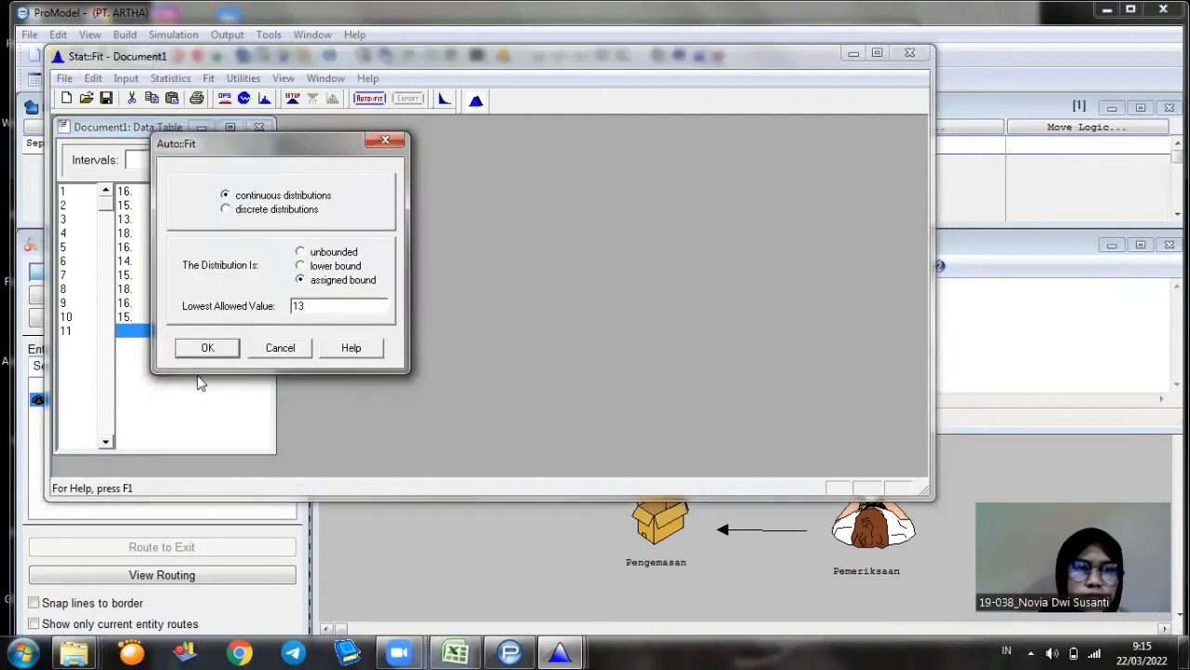
{"action": "left_click", "coordinate": [226, 210]}
{"action": "key", "text": "Return"}
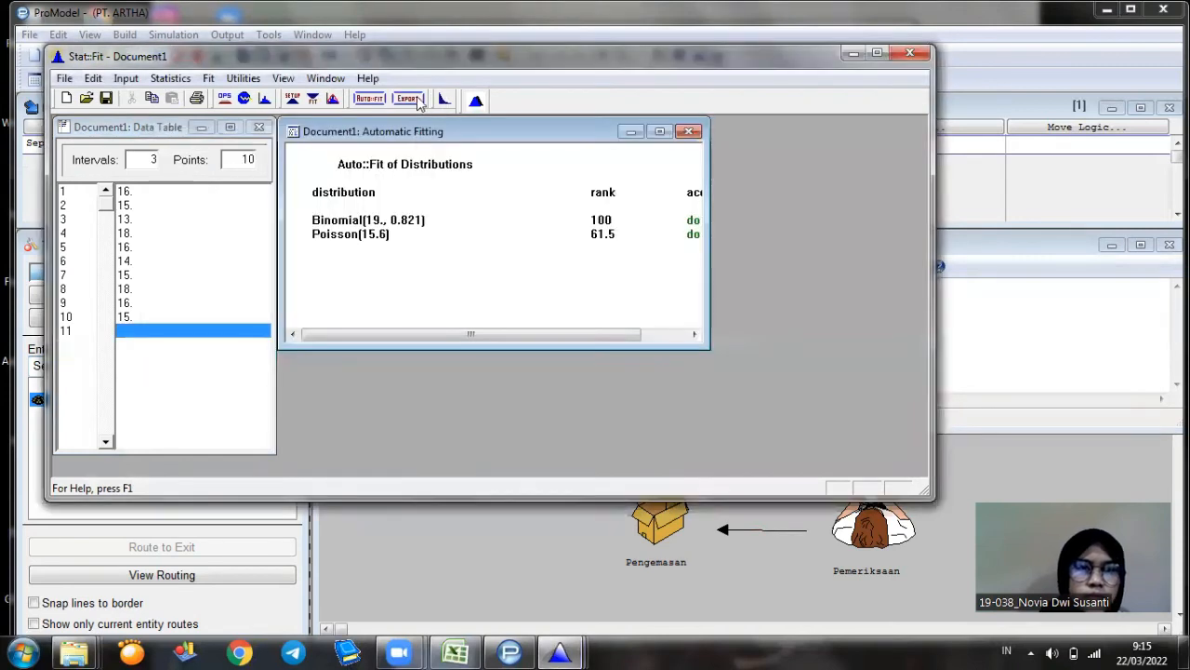
Export the fitted Binomial distribution of the Pengemasan move times to the clipboard in ProModel format.
{"action": "left_click", "coordinate": [409, 99]}
{"action": "left_click", "coordinate": [267, 191]}
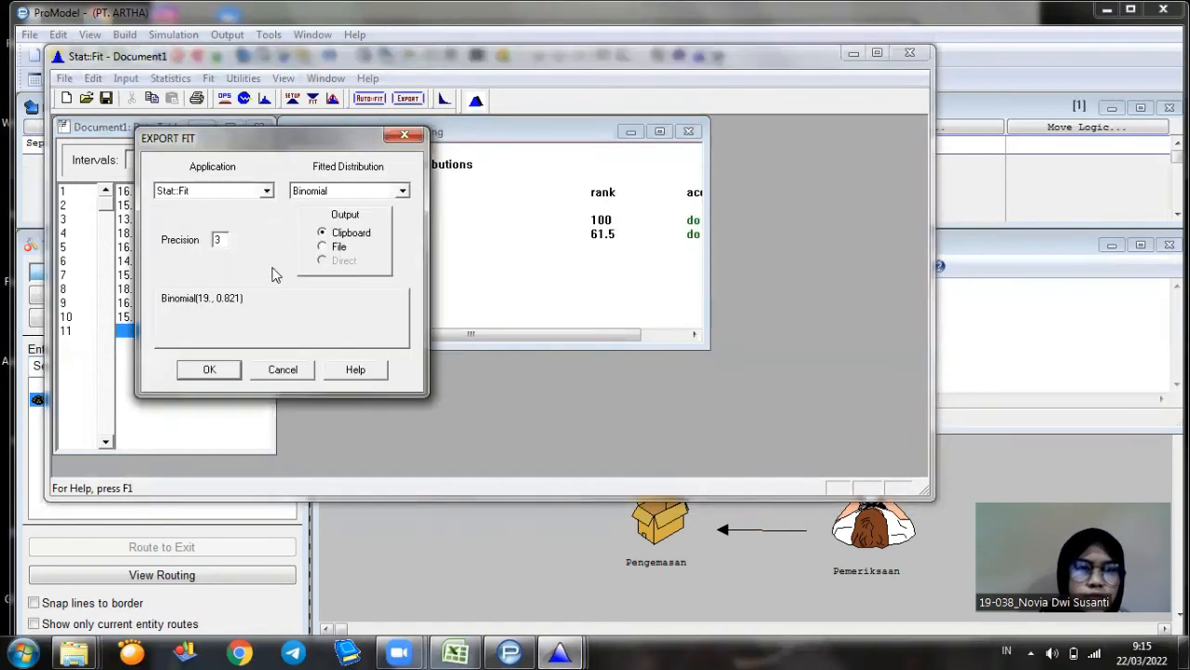
{"action": "left_click", "coordinate": [271, 257]}
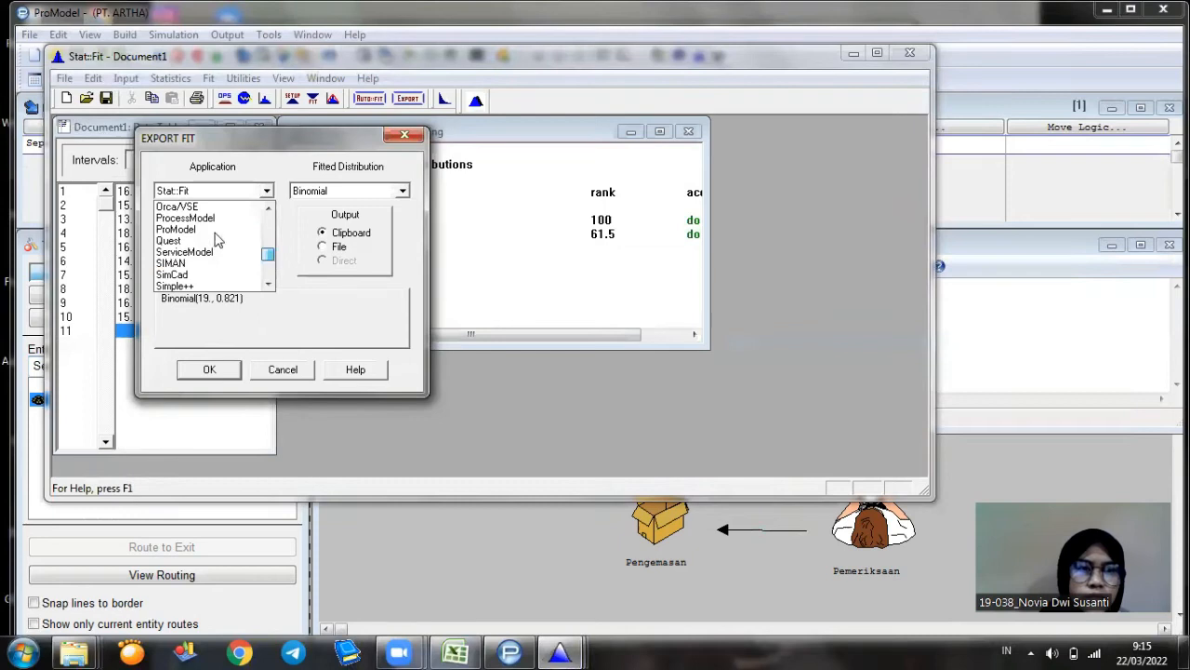
{"action": "left_click", "coordinate": [207, 229]}
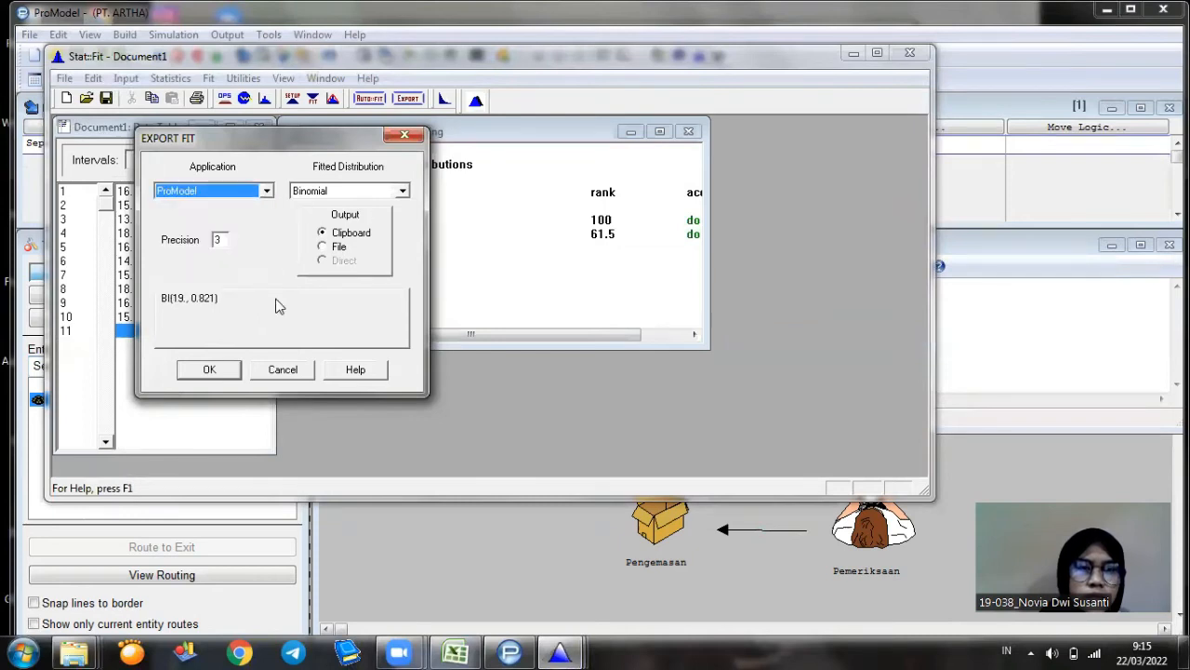
{"action": "left_click", "coordinate": [200, 372]}
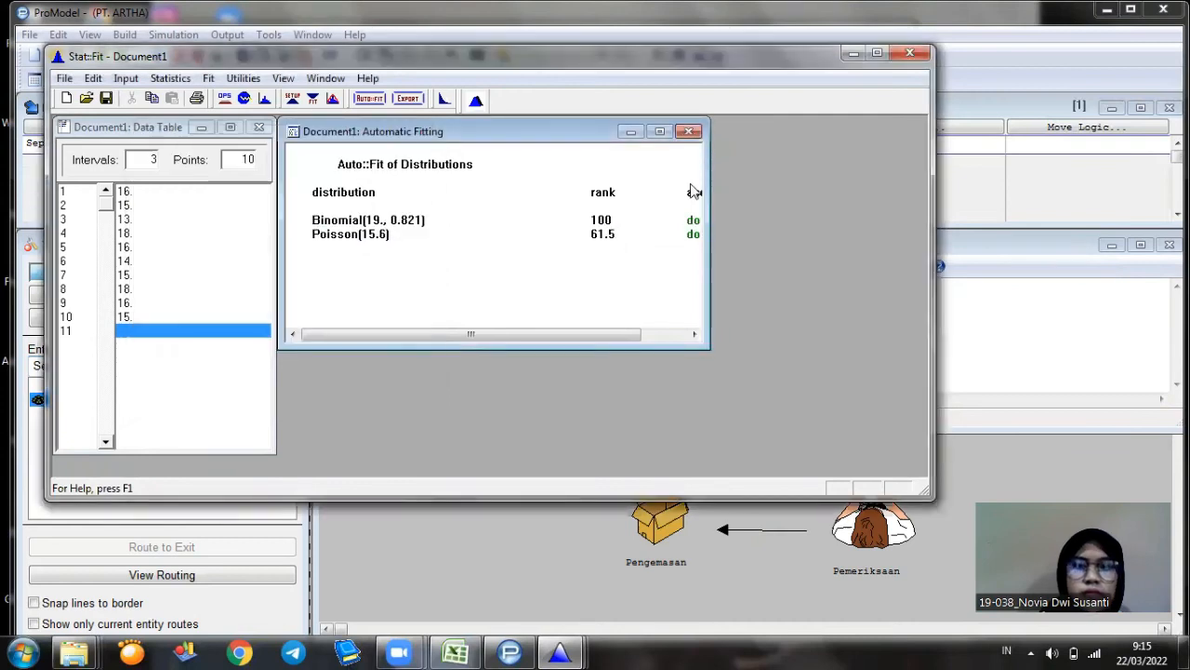
Return to ProModel and build the Pengemasan move logic as MOVE FOR with the copied time BI(19., 0.821).
{"action": "left_click", "coordinate": [989, 311]}
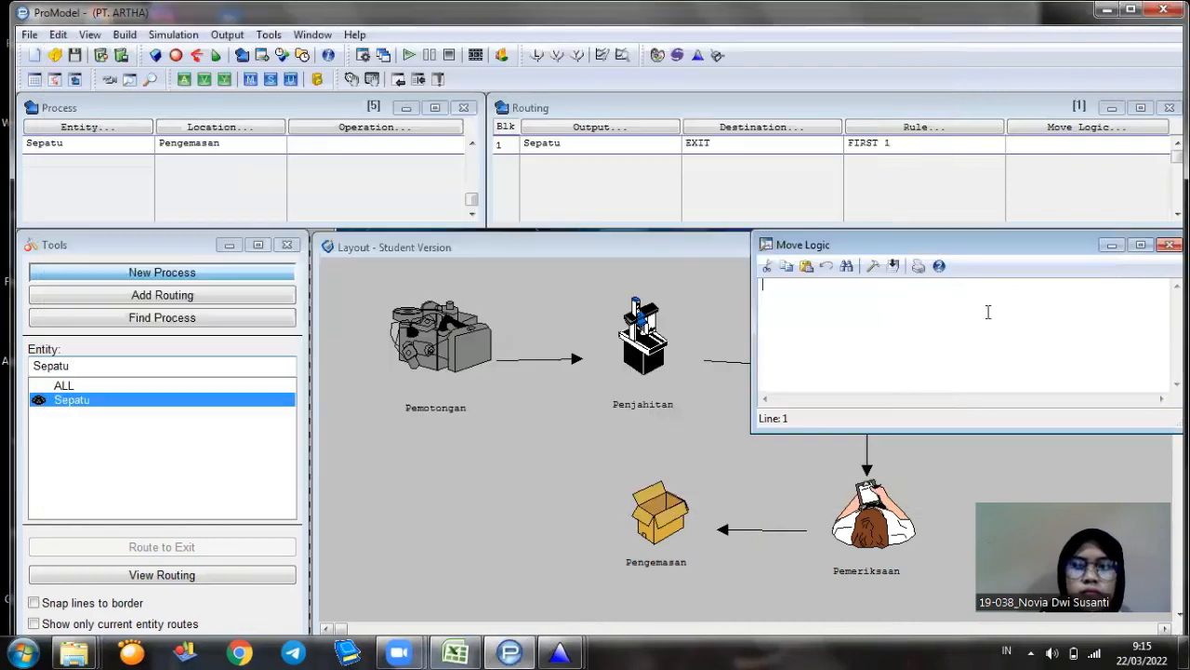
{"action": "left_click", "coordinate": [871, 266]}
{"action": "right_click", "coordinate": [493, 368]}
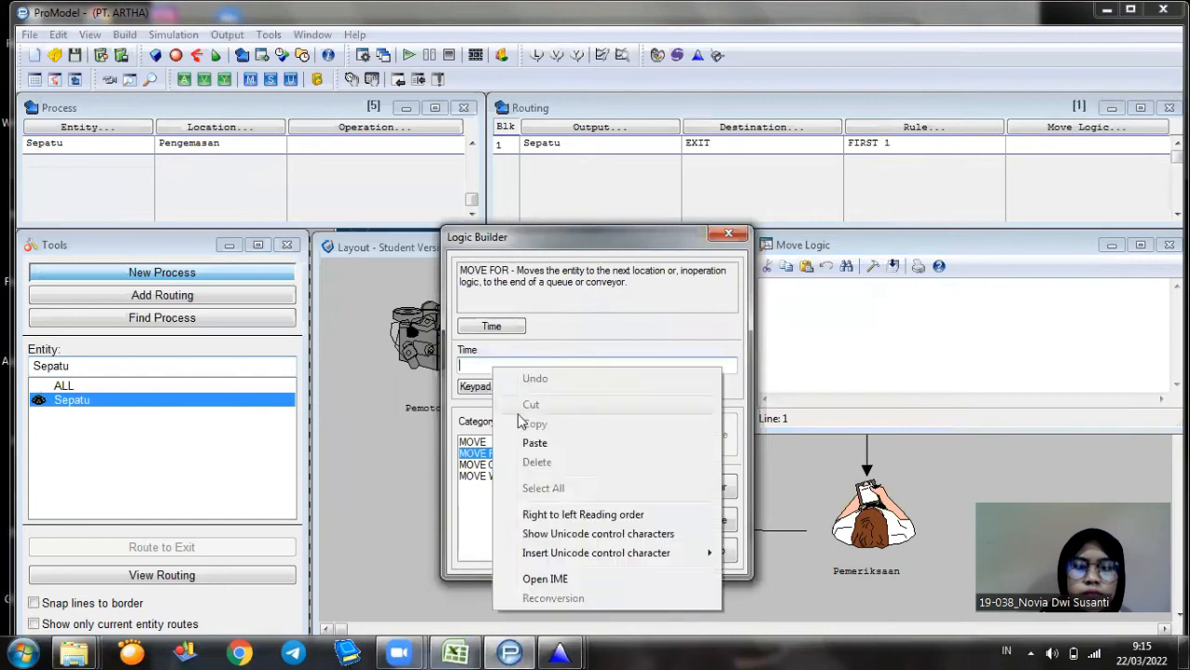
{"action": "left_click", "coordinate": [588, 441]}
{"action": "left_click", "coordinate": [712, 435]}
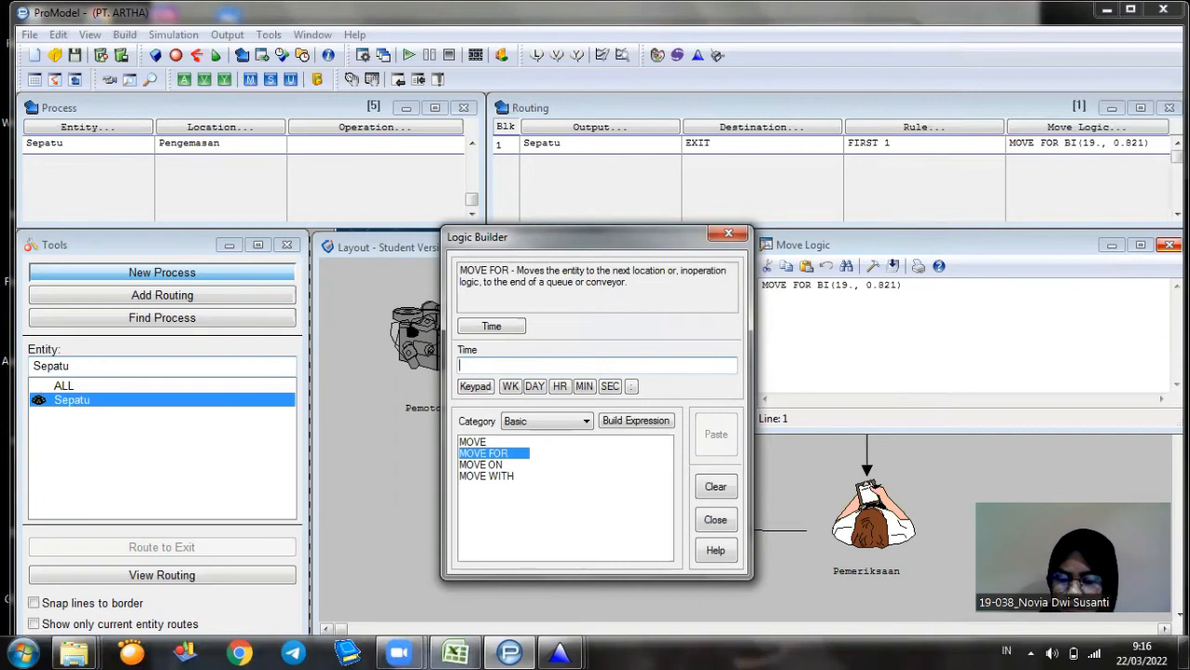
{"action": "left_click", "coordinate": [1170, 244]}
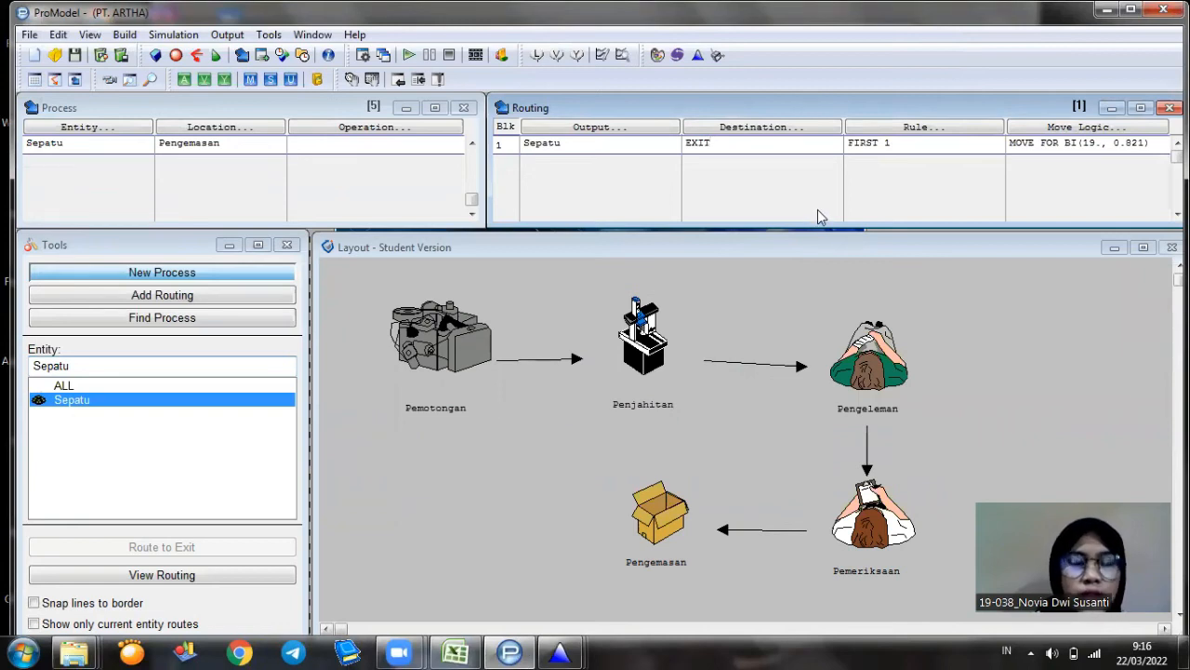
Set the simulation options to a run time of 8 hours and 10 replications.
{"action": "left_click", "coordinate": [168, 37]}
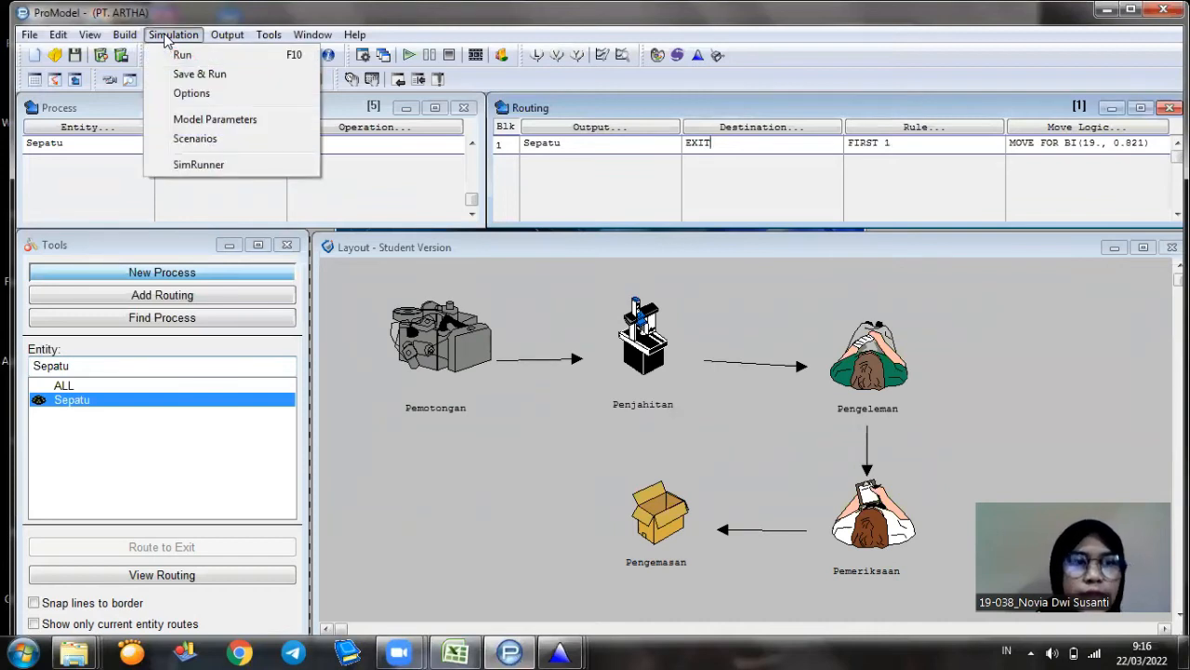
{"action": "left_click", "coordinate": [207, 95]}
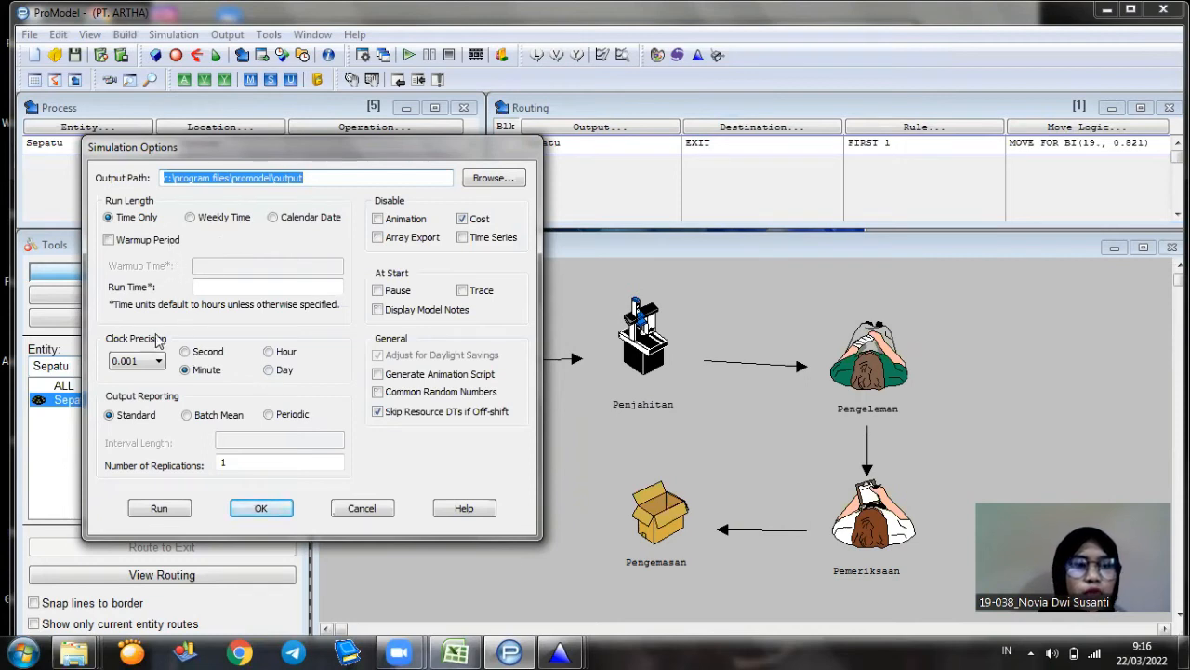
{"action": "left_click", "coordinate": [216, 289]}
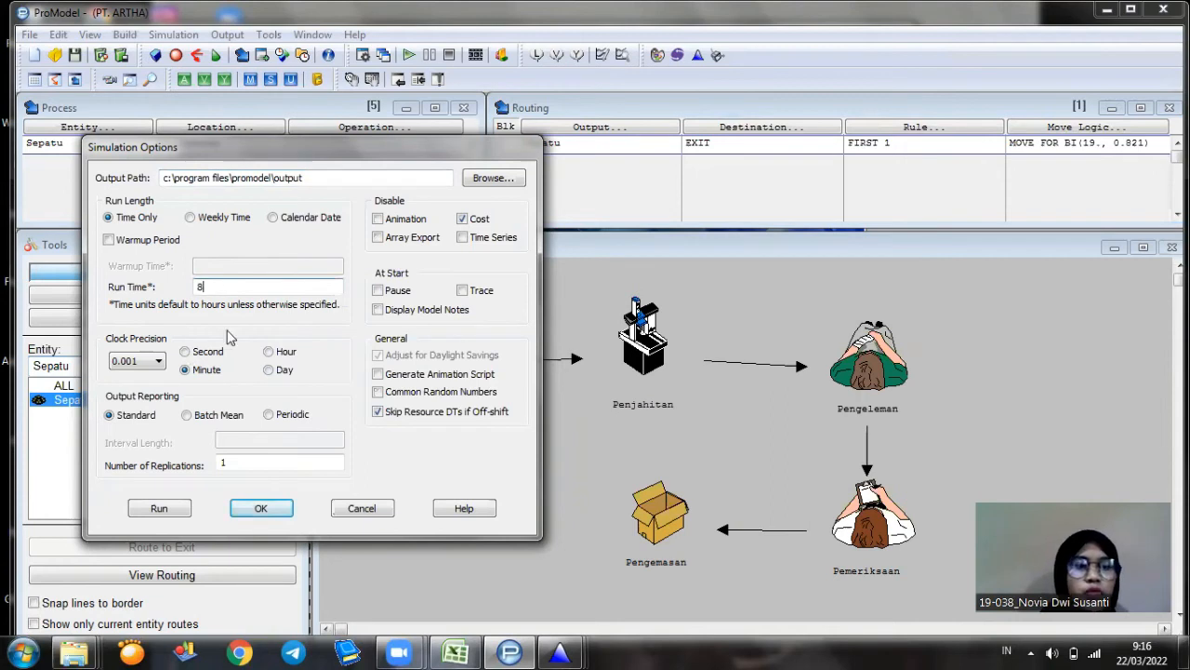
{"action": "left_click", "coordinate": [241, 462]}
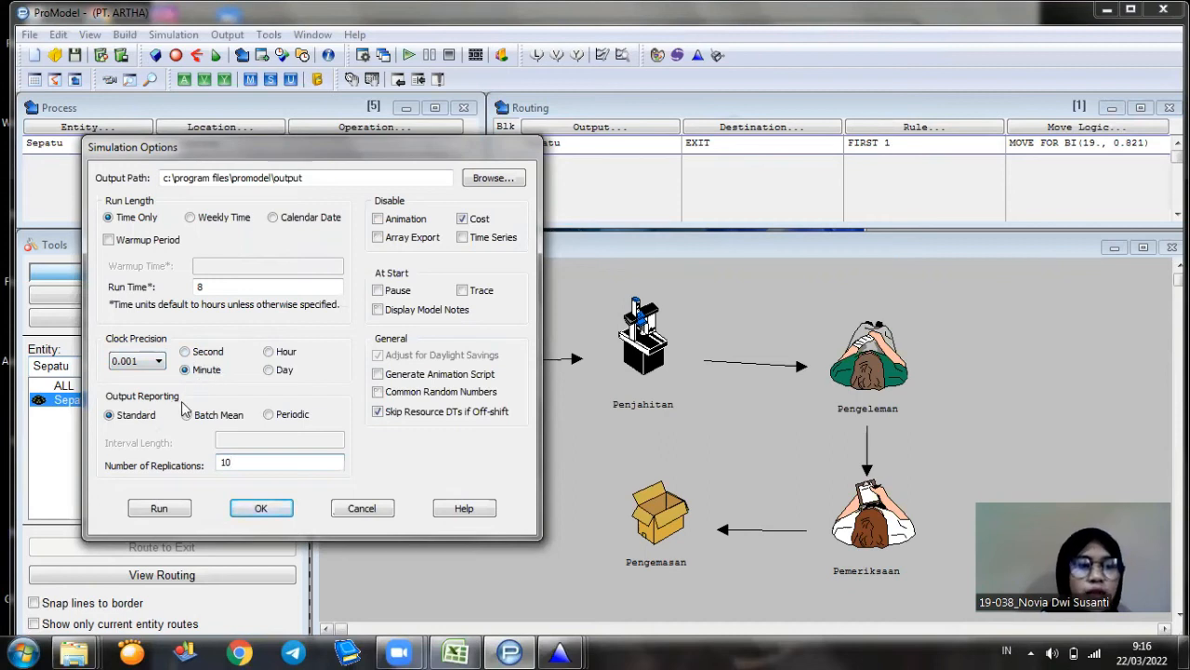
{"action": "left_click", "coordinate": [264, 509]}
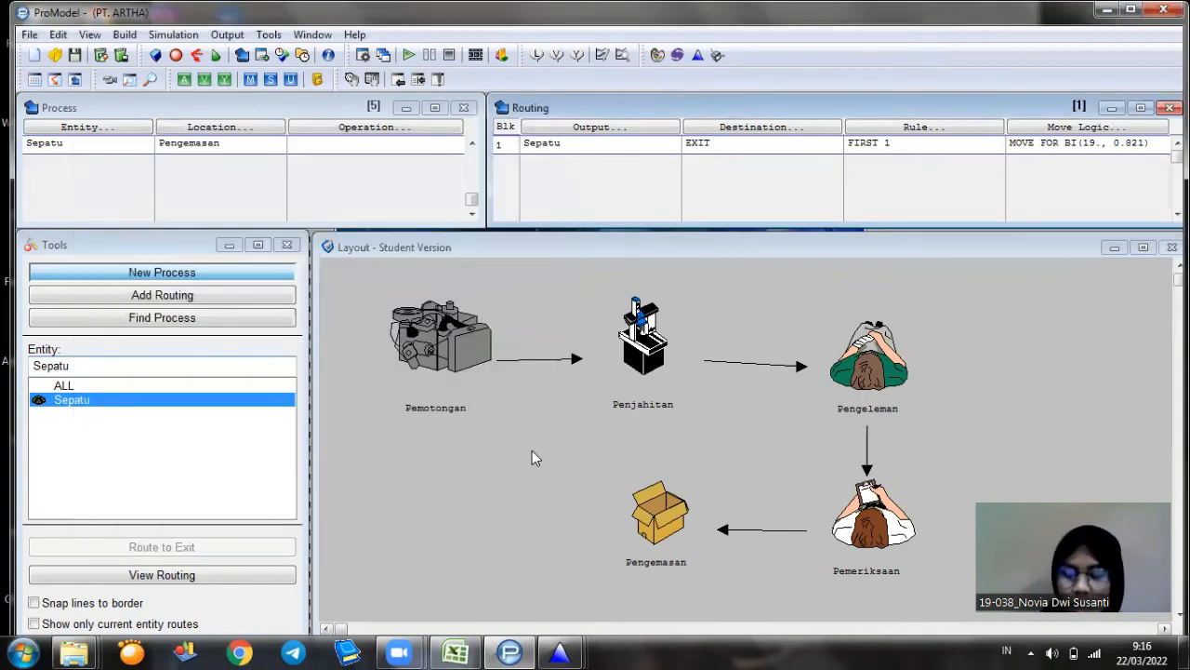
Run the simulation, saving the model as Pt. Artha Modul 2.mod in the MODUL 2 folder, and raise the animation speed to maximum.
{"action": "left_click", "coordinate": [157, 33]}
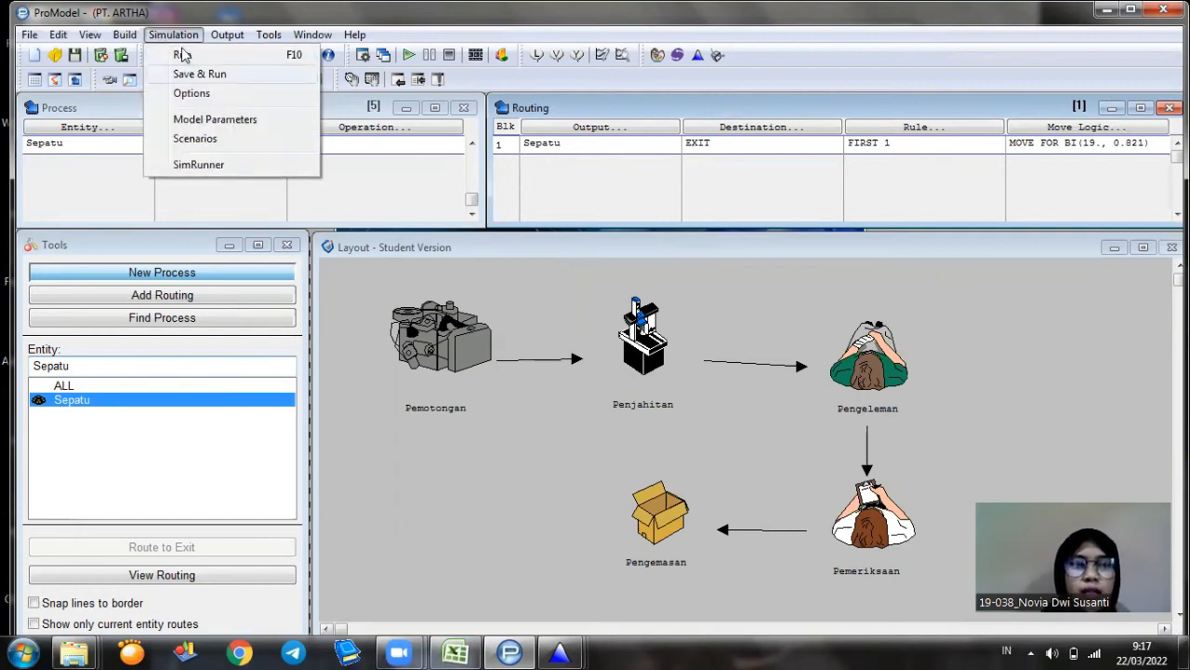
{"action": "left_click", "coordinate": [183, 55]}
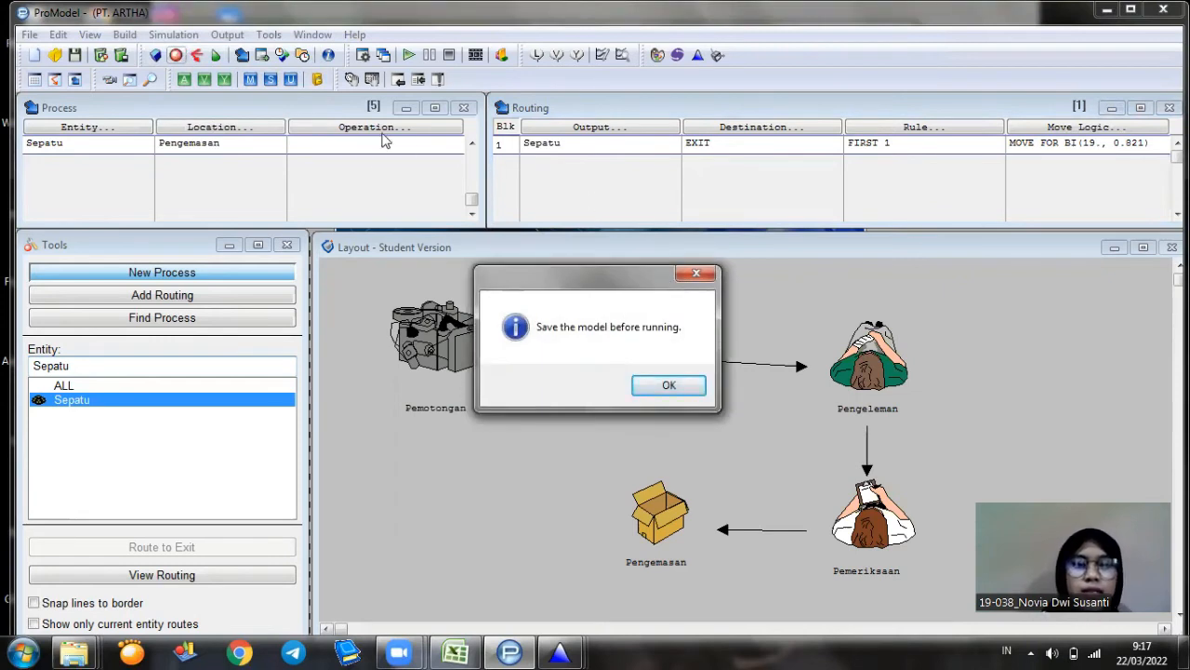
{"action": "left_click", "coordinate": [666, 386]}
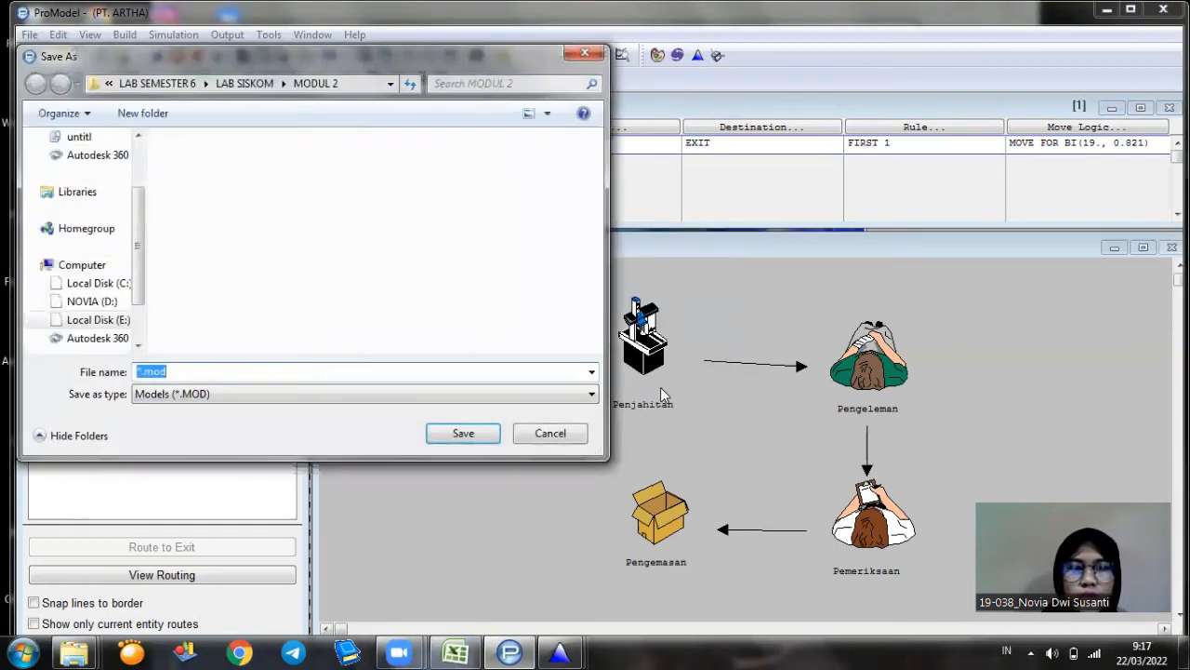
{"action": "left_click", "coordinate": [139, 371]}
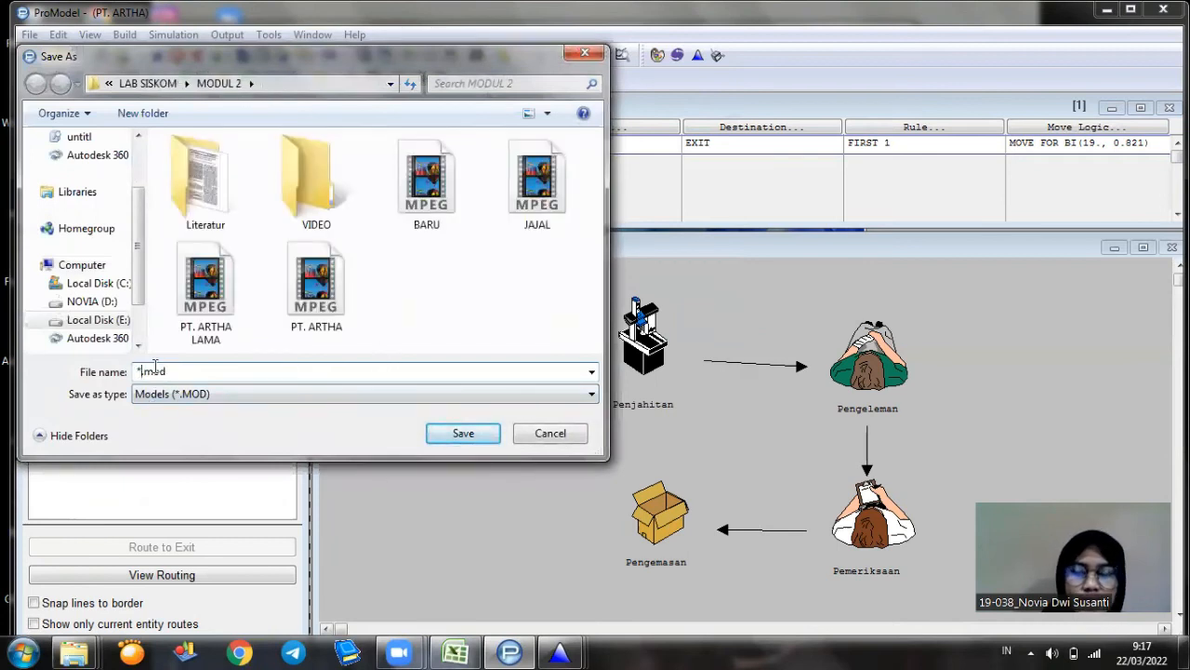
{"action": "key", "text": "BackSpace"}
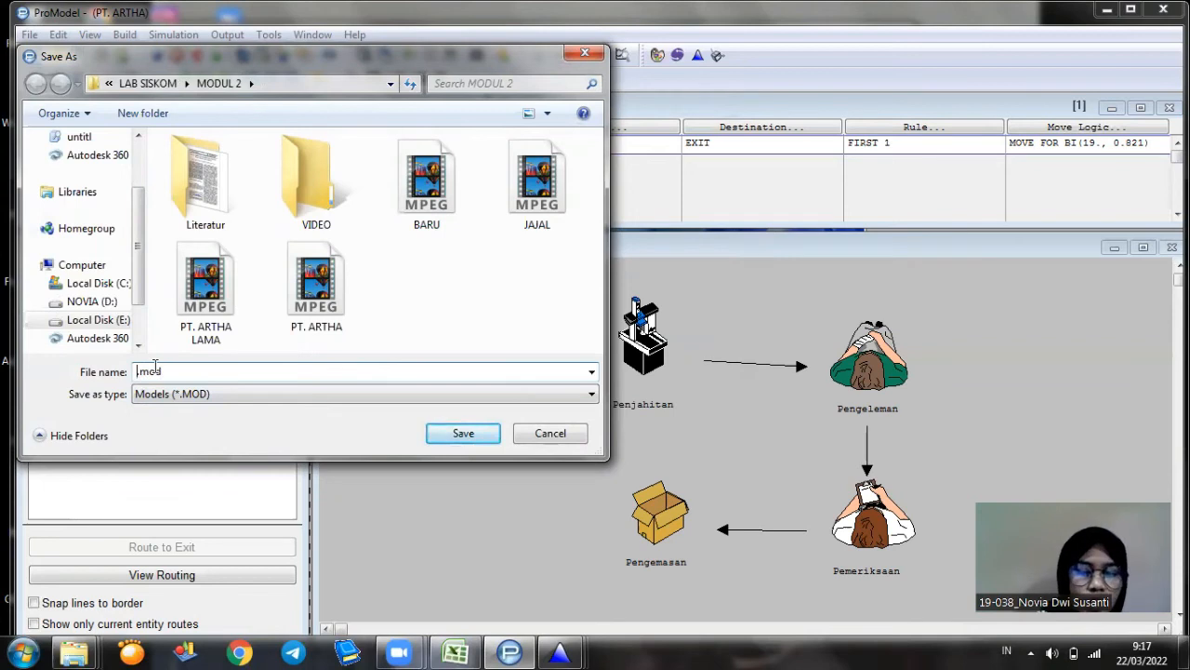
{"action": "type", "text": "Pt."}
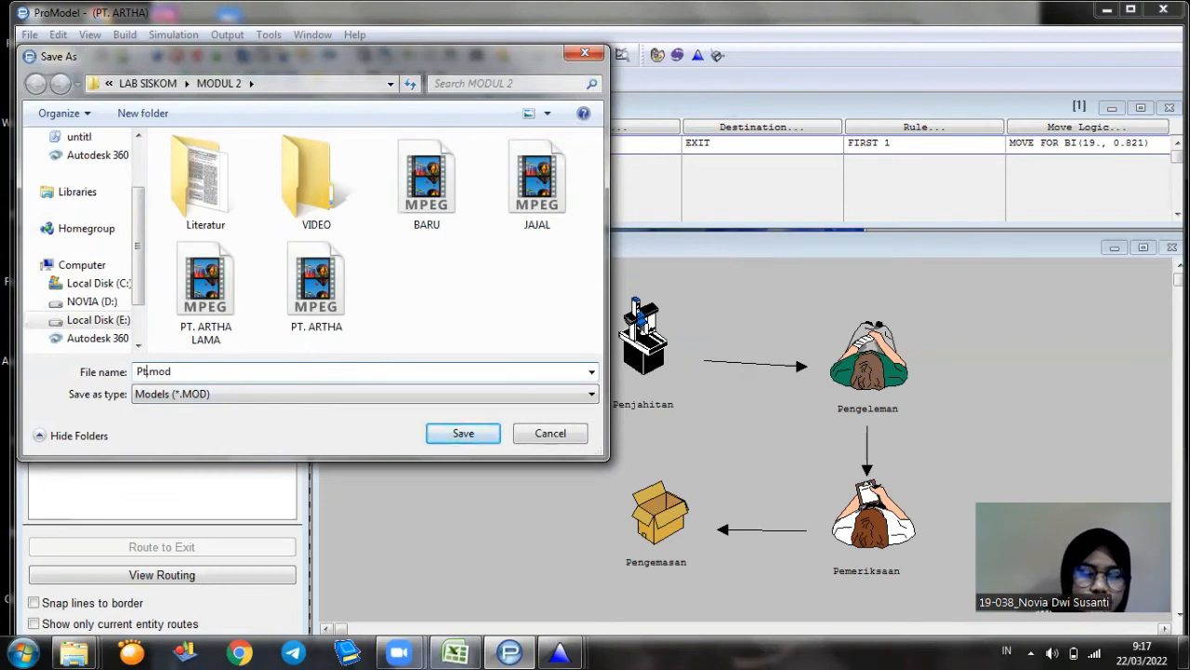
{"action": "type", "text": " Artha M"}
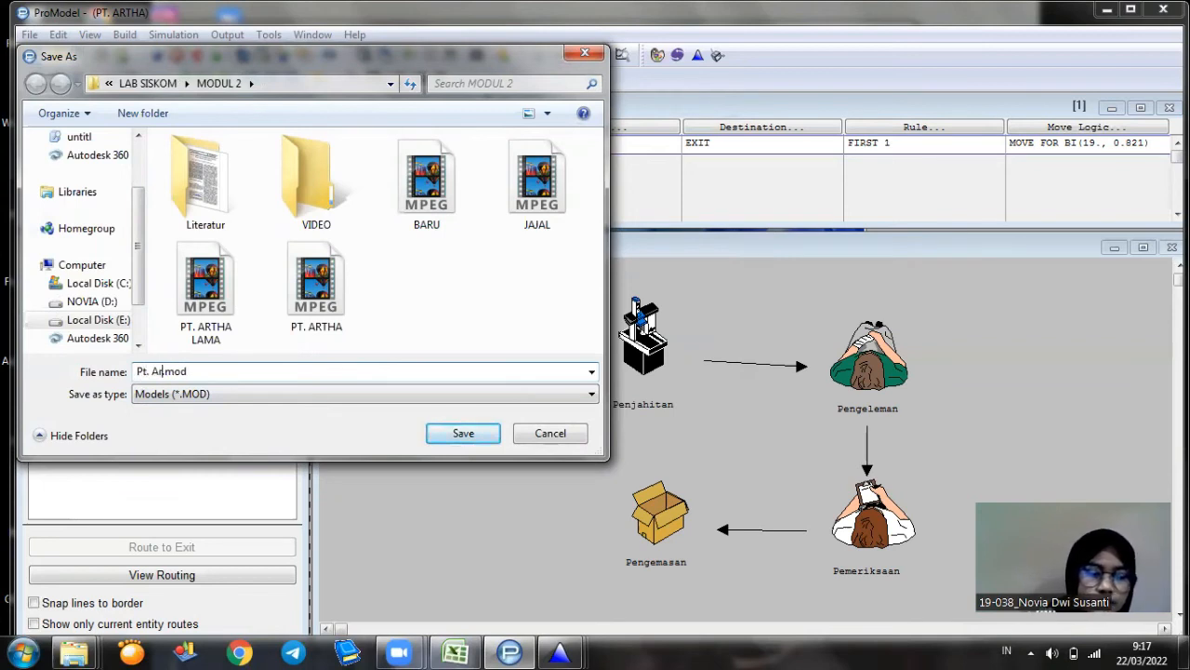
{"action": "type", "text": "odul 2"}
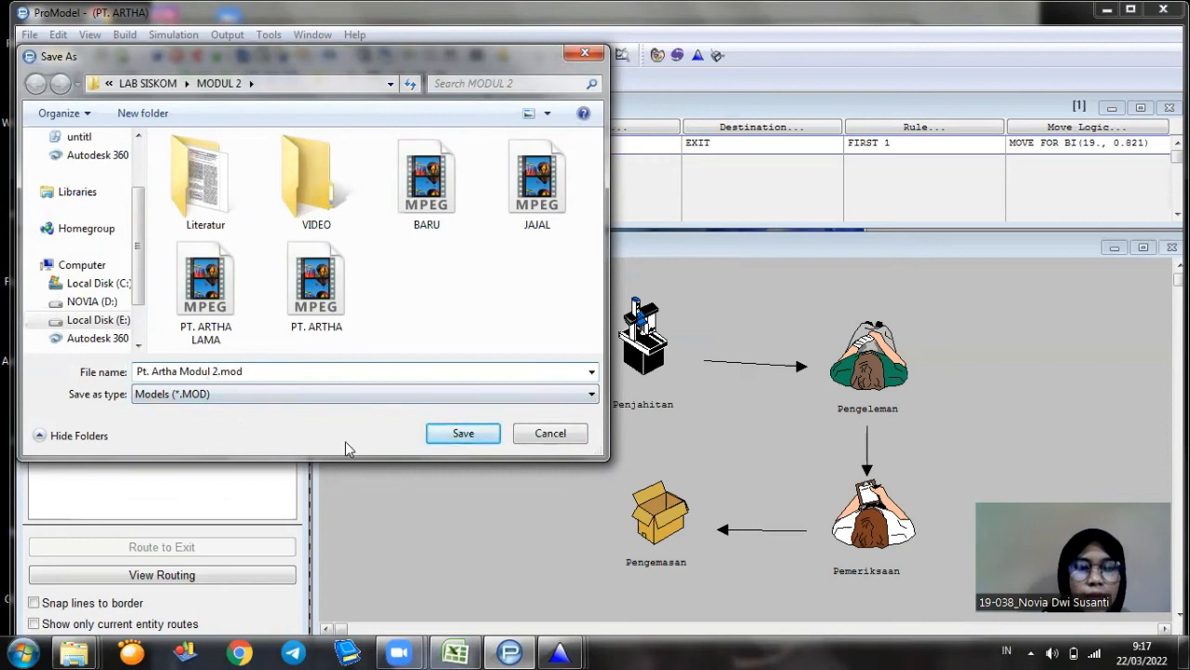
{"action": "left_click", "coordinate": [454, 438]}
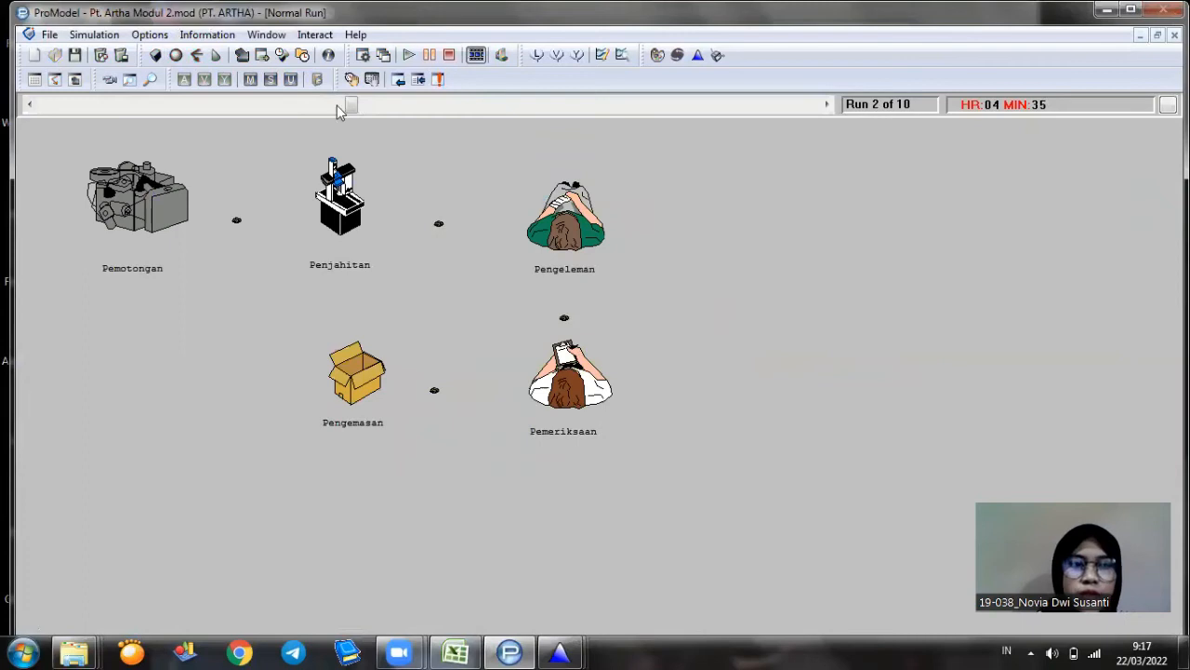
{"action": "left_click_drag", "start_coordinate": [353, 105], "coordinate": [822, 104]}
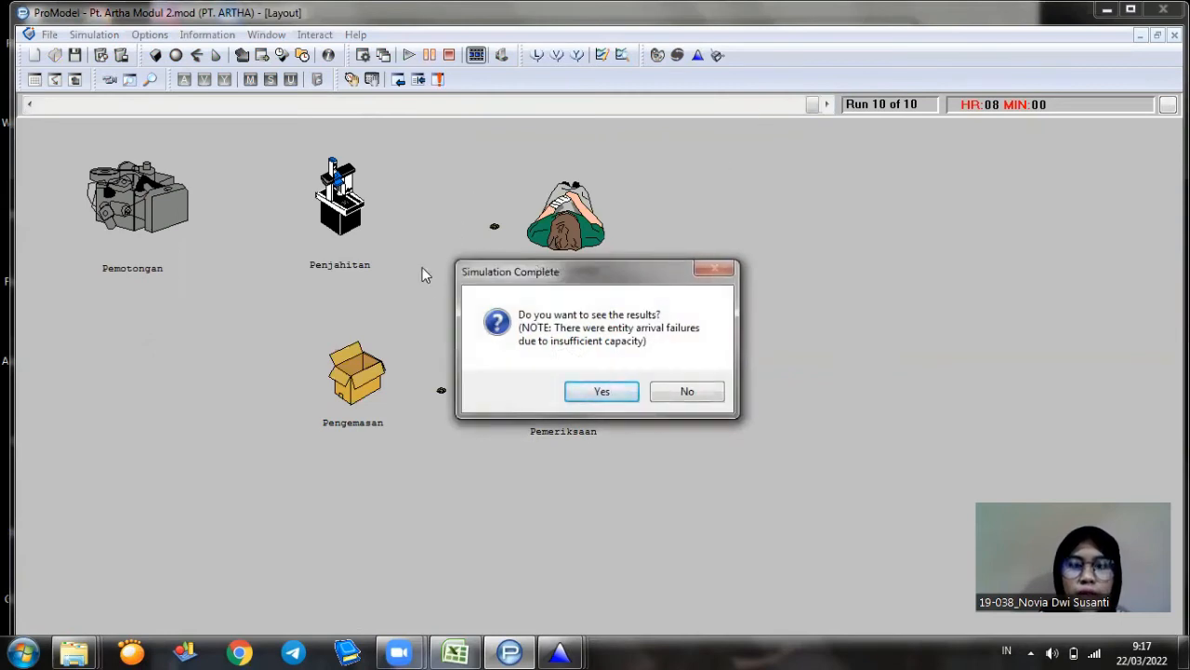
Open the simulation results in Output Viewer 3DR for the Normal Run scenario with all replications and show the entity activity report.
{"action": "left_click", "coordinate": [581, 396]}
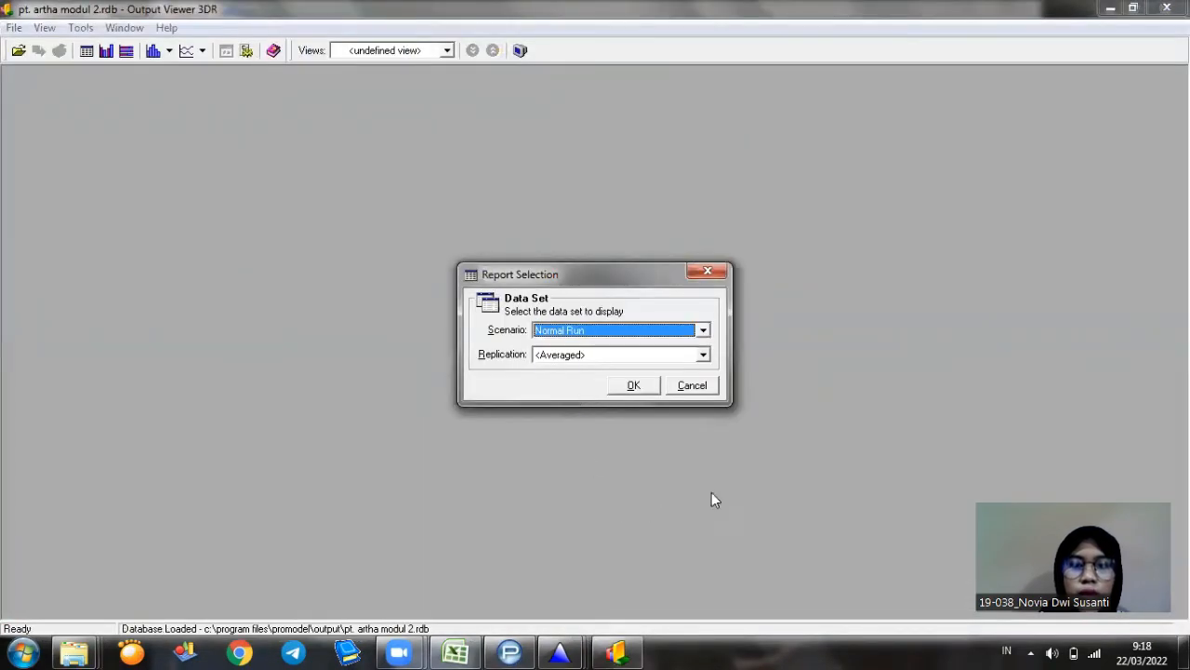
{"action": "left_click", "coordinate": [704, 331]}
{"action": "left_click", "coordinate": [704, 330]}
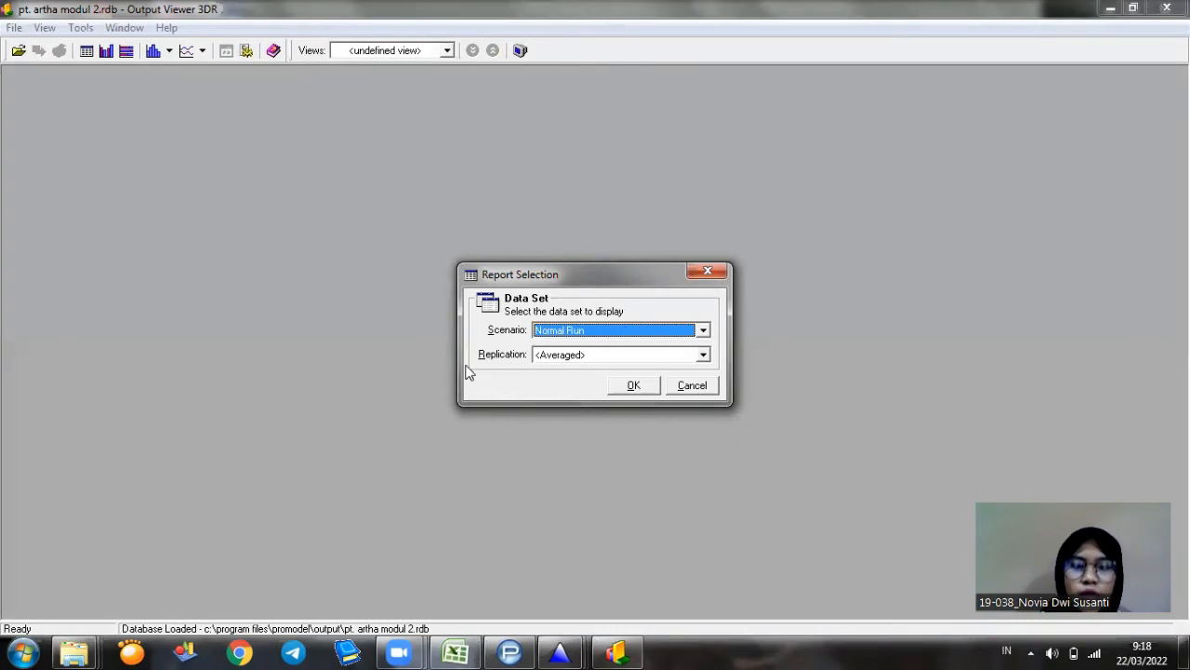
{"action": "left_click", "coordinate": [703, 356]}
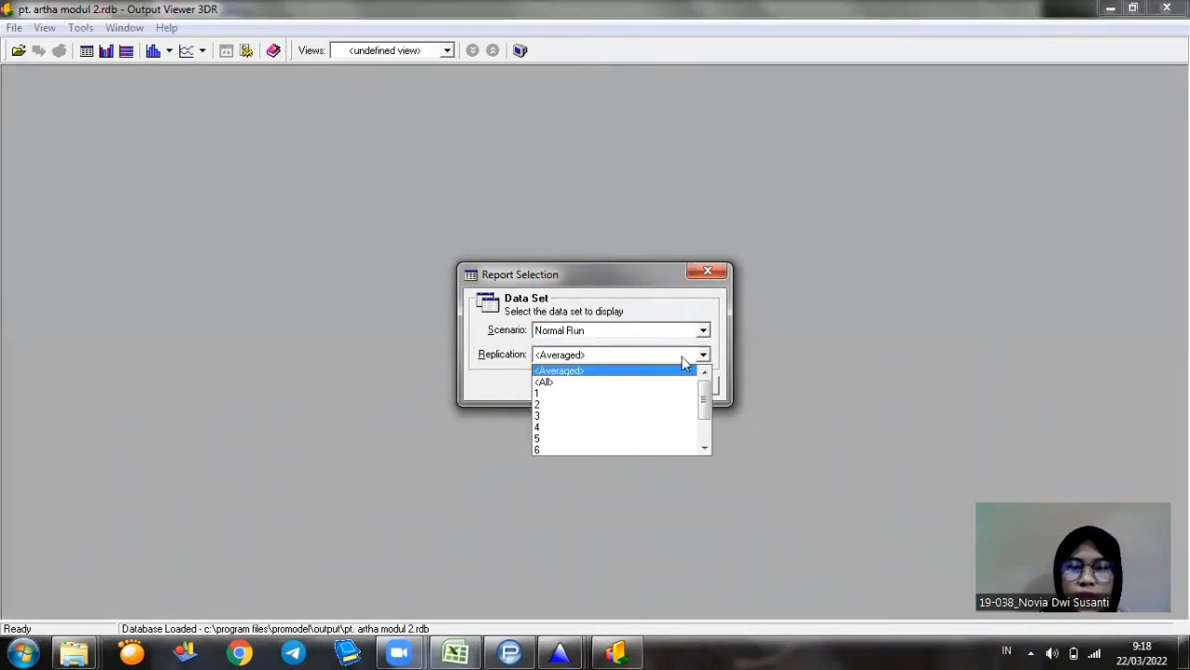
{"action": "left_click", "coordinate": [550, 383]}
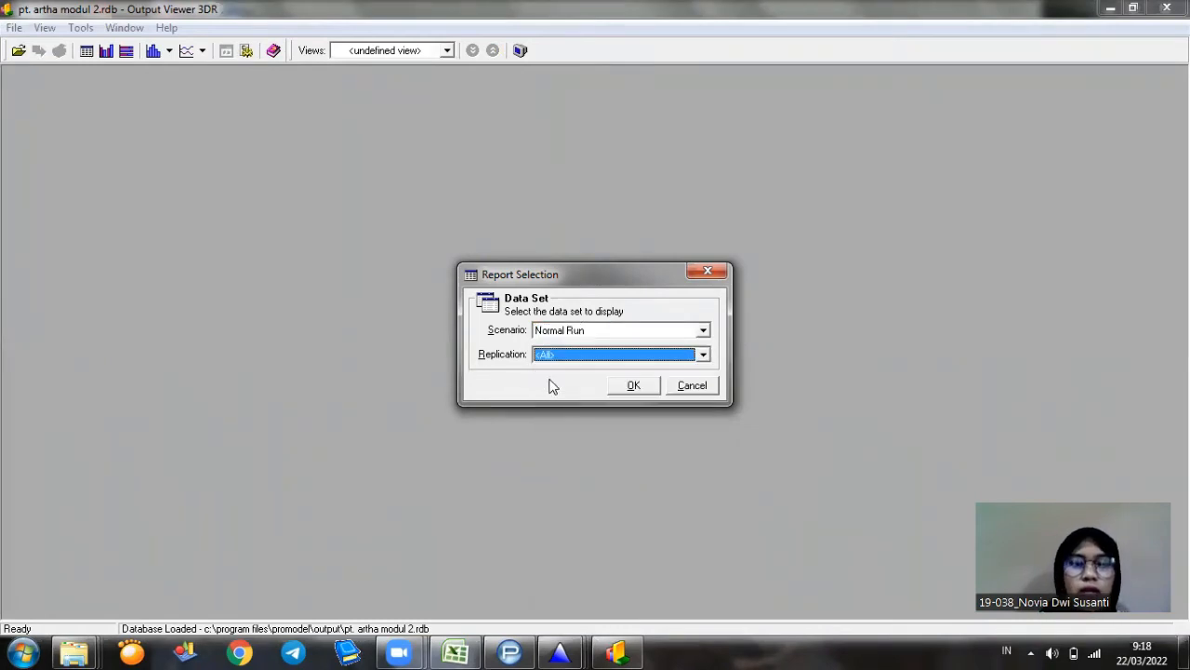
{"action": "left_click", "coordinate": [613, 387]}
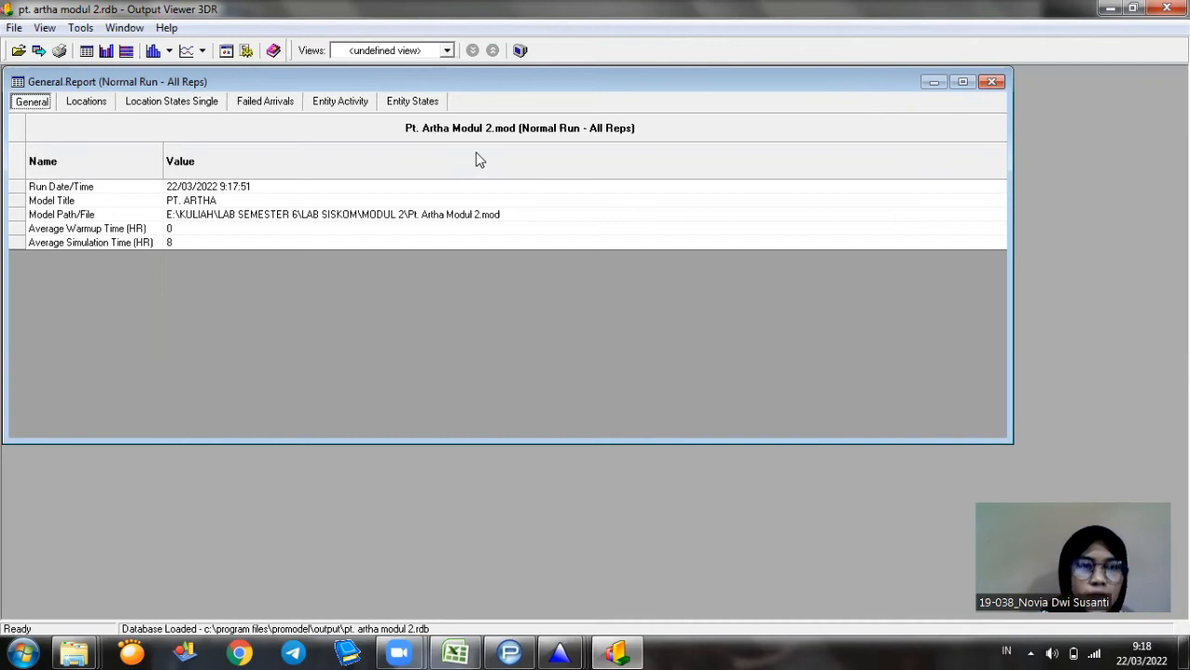
{"action": "left_click", "coordinate": [341, 104]}
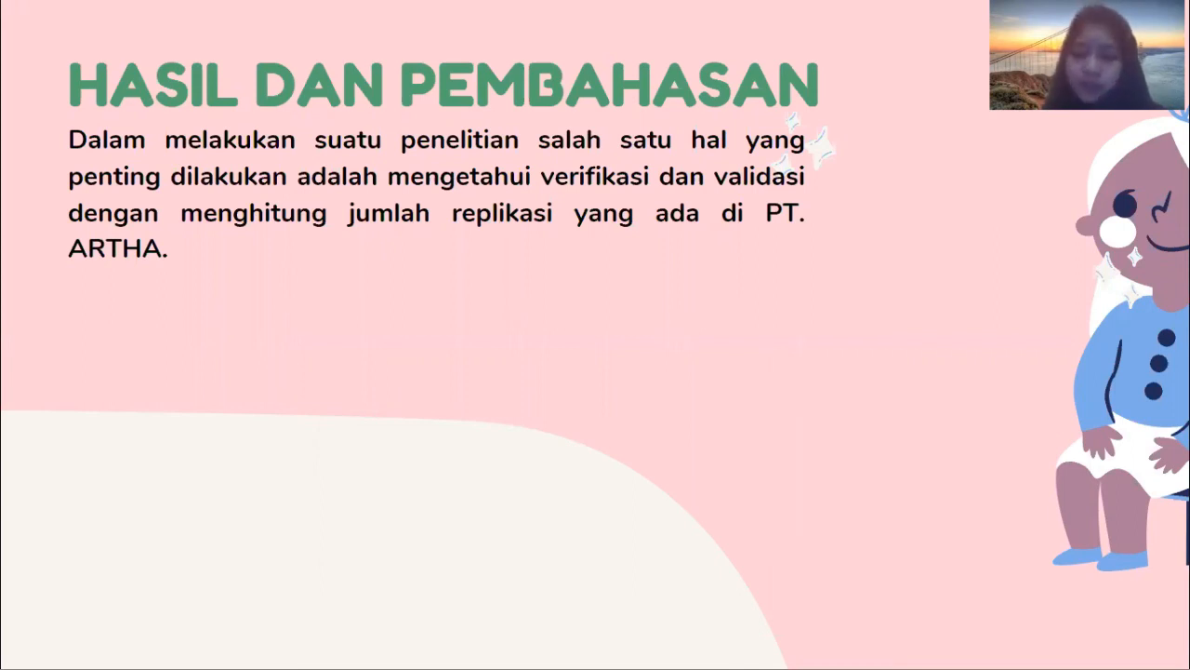
{"action": "left_click", "coordinate": [996, 583]}
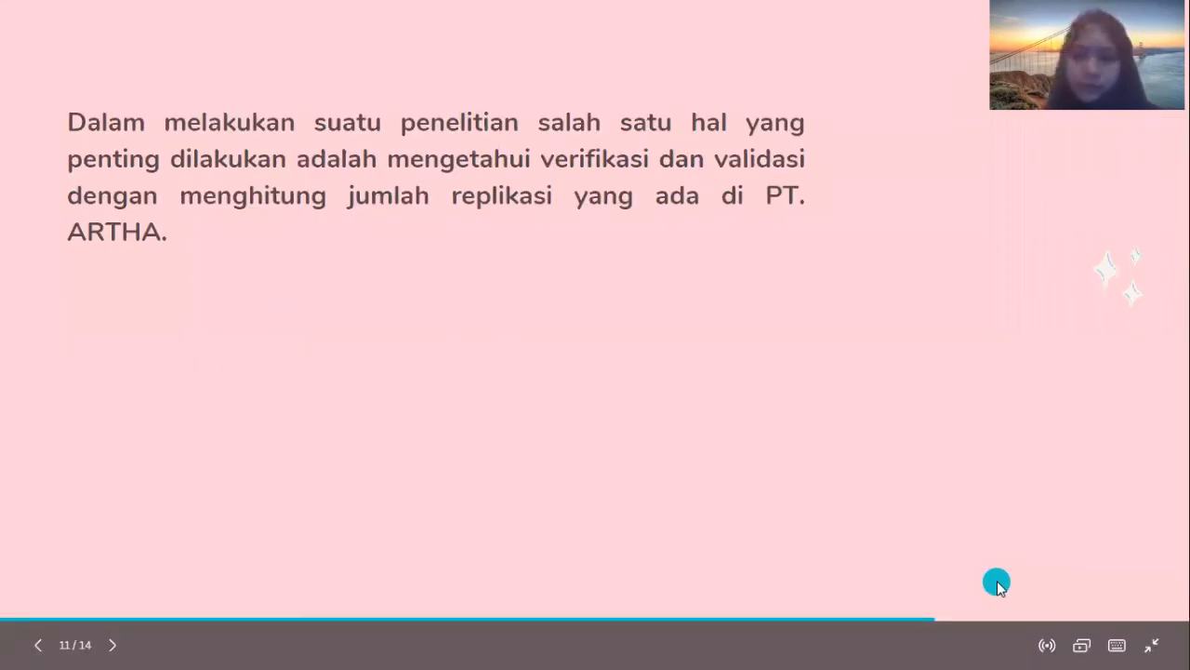